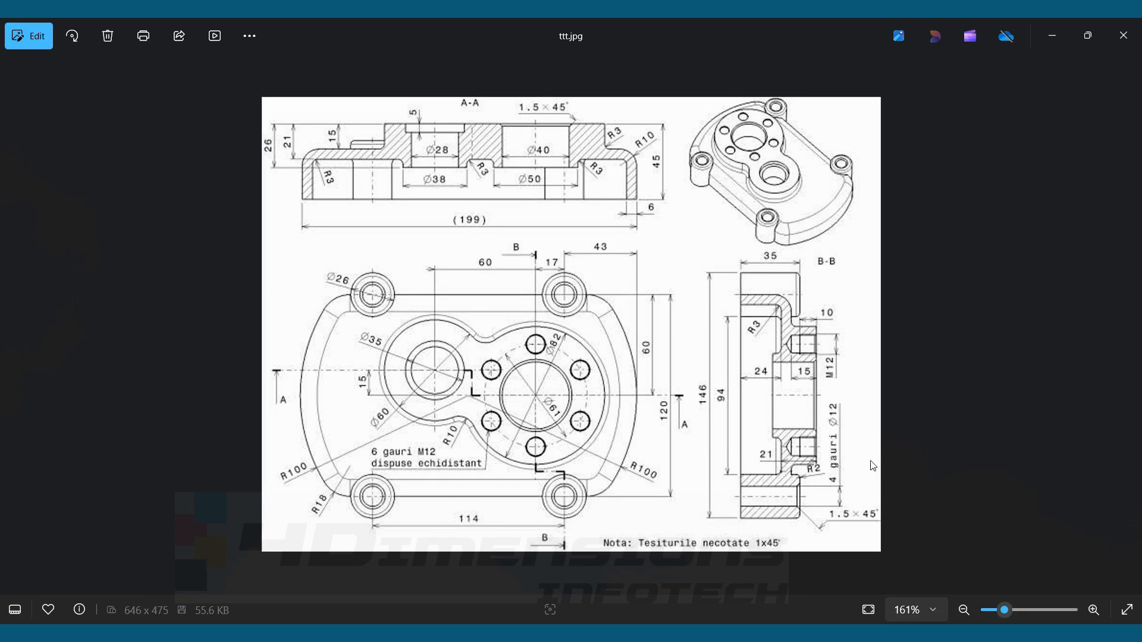
Switch to Solid Edge and start a sketch on the top (XY) reference plane
{"action": "key", "text": "alt+Tab"}
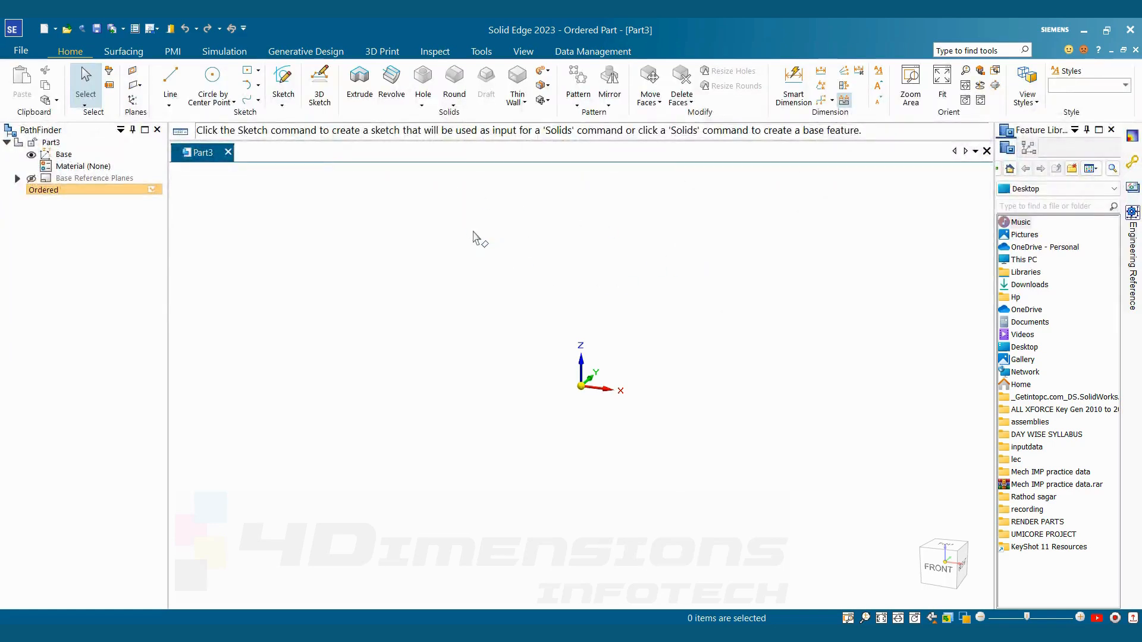
{"action": "left_click", "coordinate": [283, 82]}
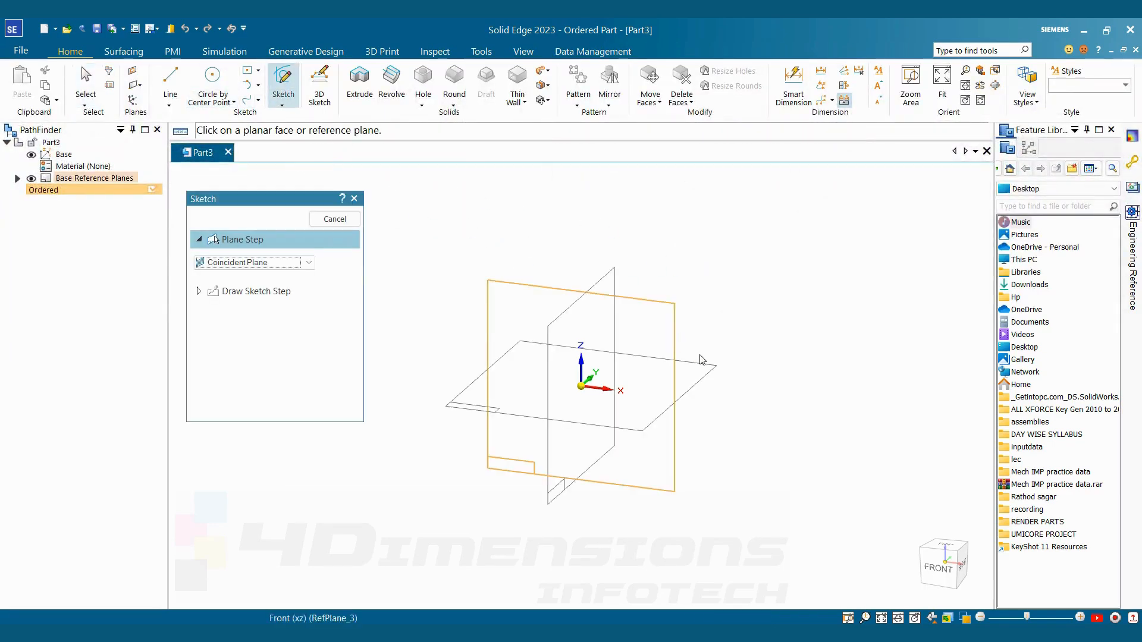
{"action": "left_click", "coordinate": [712, 376]}
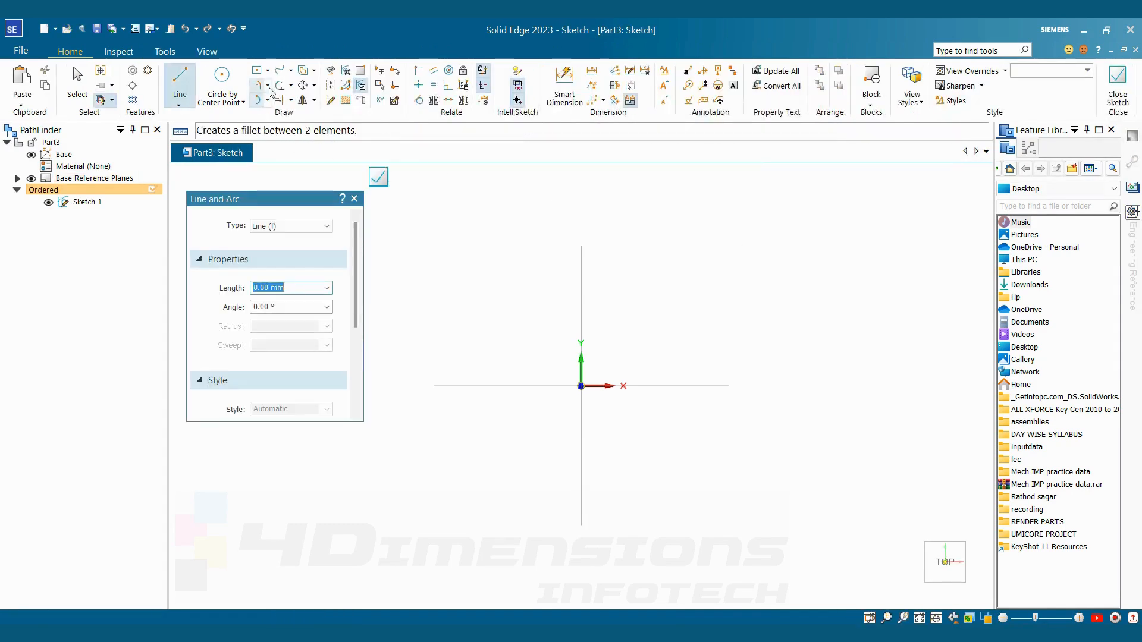
Sketch a circle centred on the origin, about 177 mm in diameter
{"action": "left_click", "coordinate": [224, 81]}
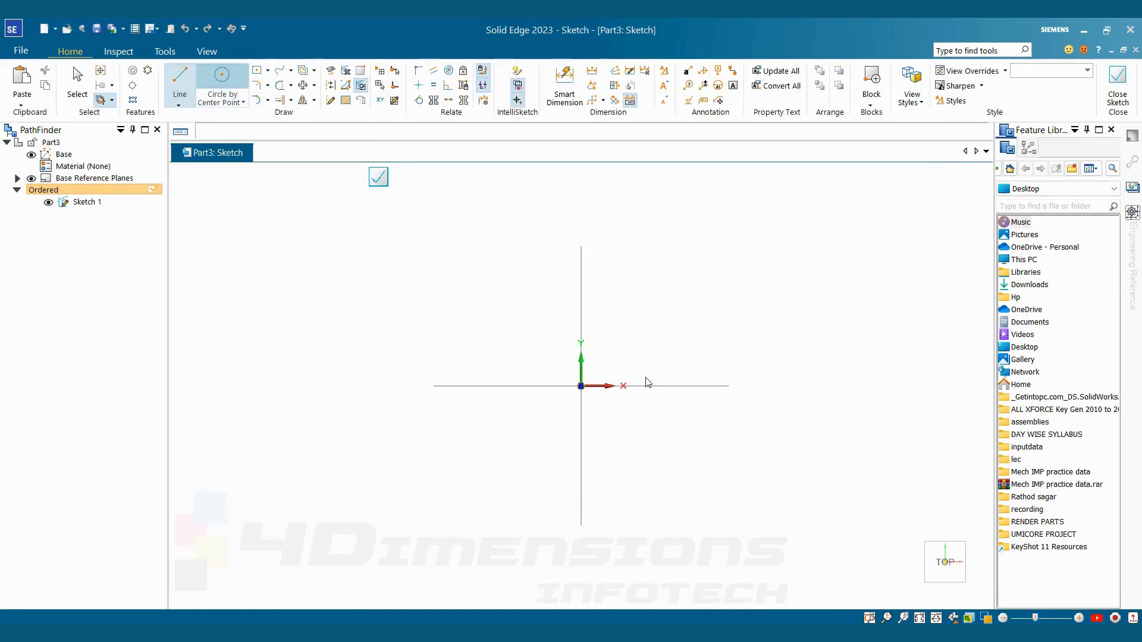
{"action": "left_click", "coordinate": [581, 386]}
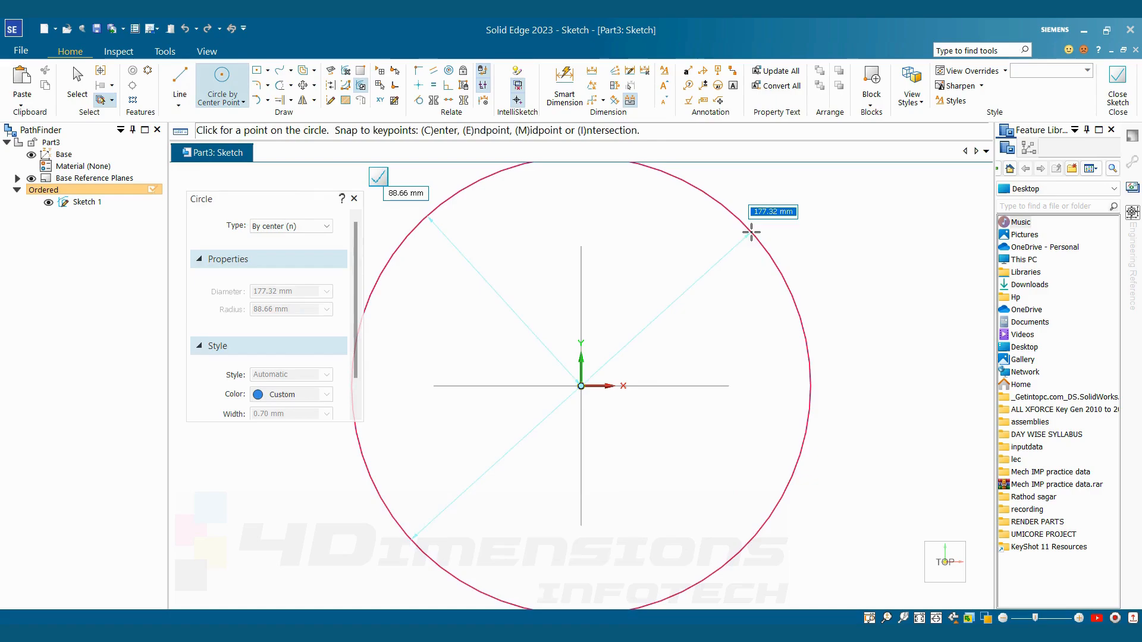
{"action": "left_click", "coordinate": [749, 229]}
{"action": "scroll", "coordinate": [780, 374], "scroll_direction": "down", "scroll_amount": 1}
{"action": "key", "text": "Escape"}
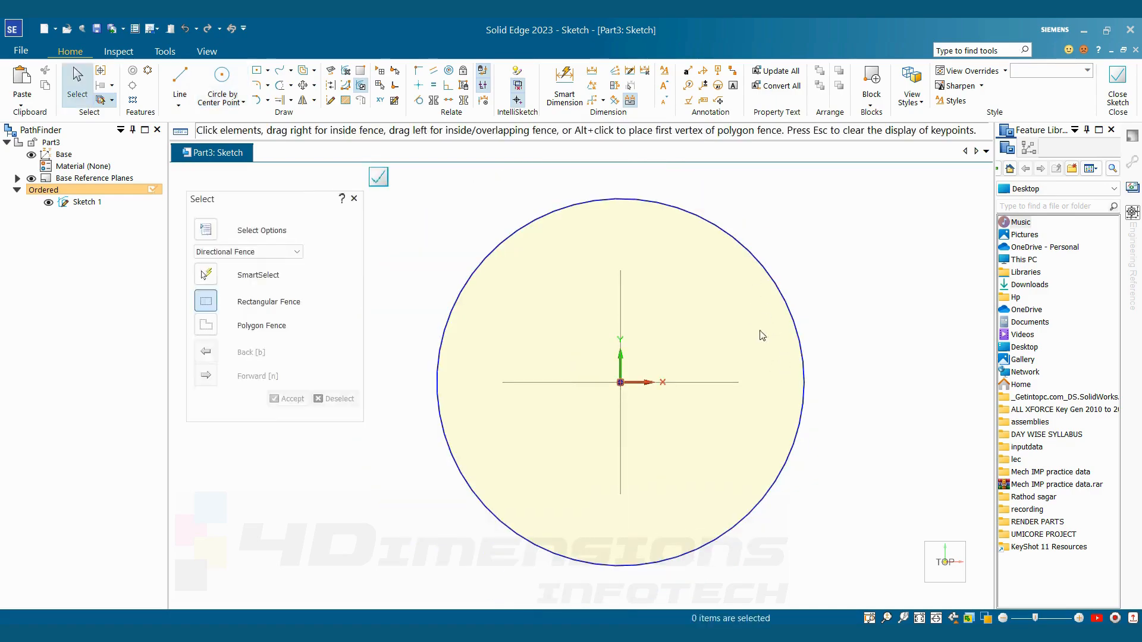
Check the reference drawing for the R100 outline and dimension the circle's diameter to 200 mm
{"action": "key", "text": "alt+Tab"}
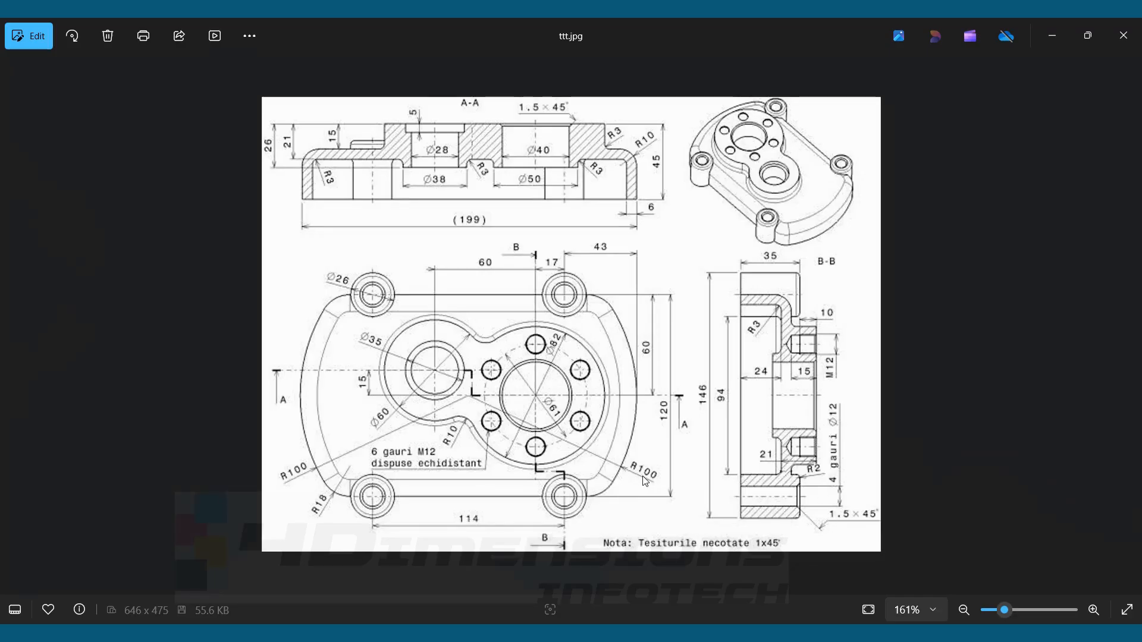
{"action": "key", "text": "alt+Tab"}
{"action": "key", "text": "d"}
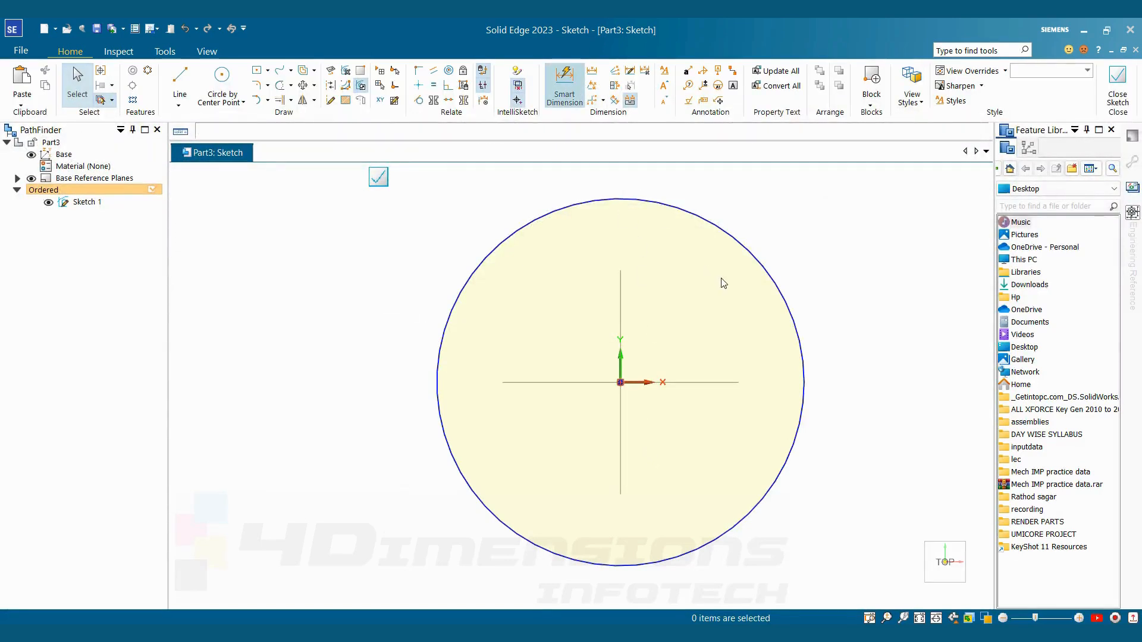
{"action": "left_click", "coordinate": [750, 260]}
{"action": "left_click", "coordinate": [800, 244]}
{"action": "type", "text": "2"}
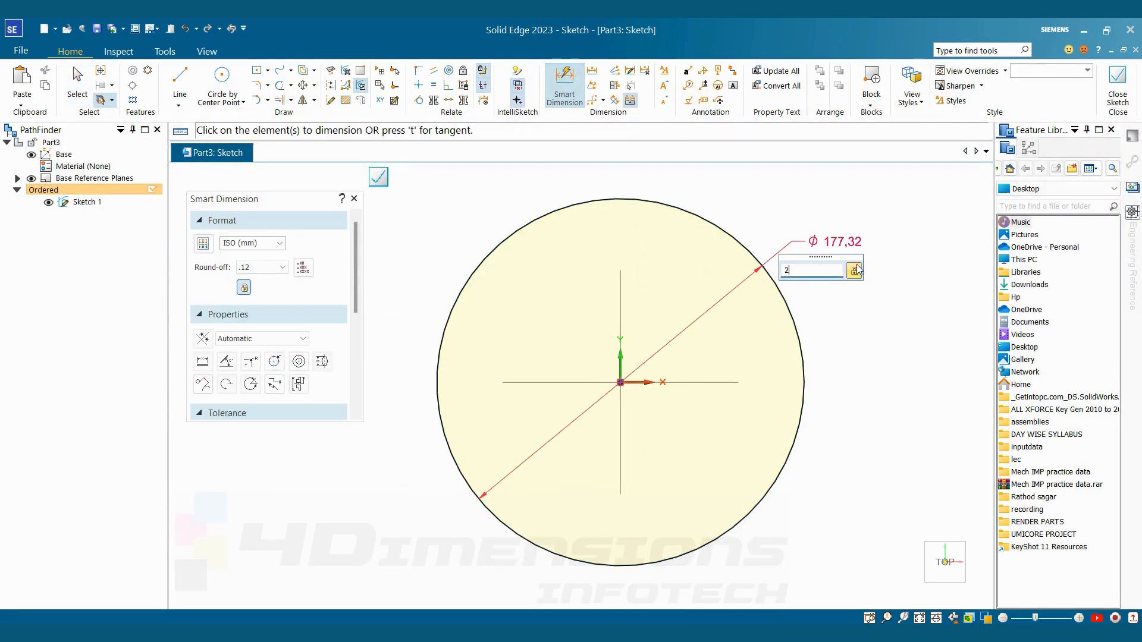
{"action": "type", "text": "00"}
{"action": "key", "text": "Return"}
{"action": "key", "text": "Escape"}
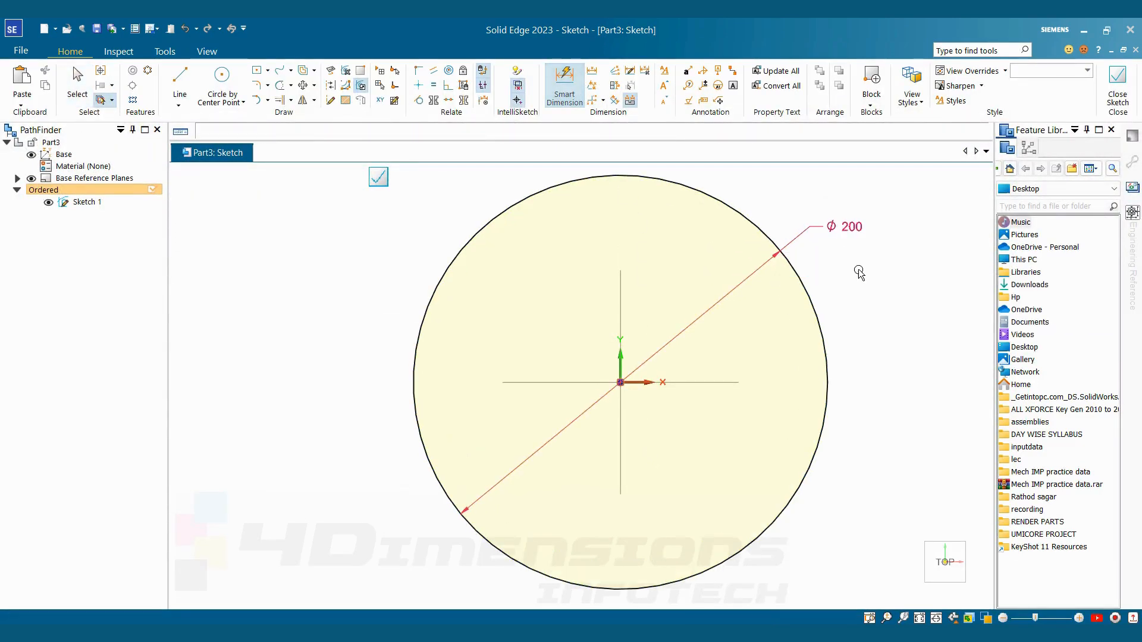
Draw a horizontal line through the centre across the circle's full width and convert it to construction geometry
{"action": "key", "text": "alt+Tab"}
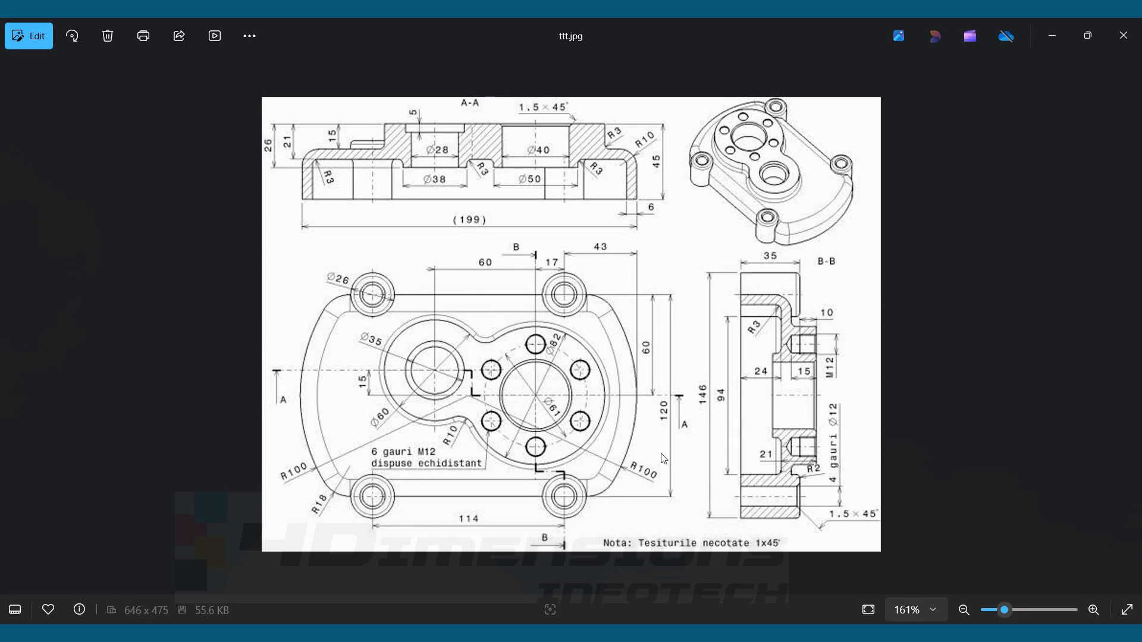
{"action": "key", "text": "alt+Tab"}
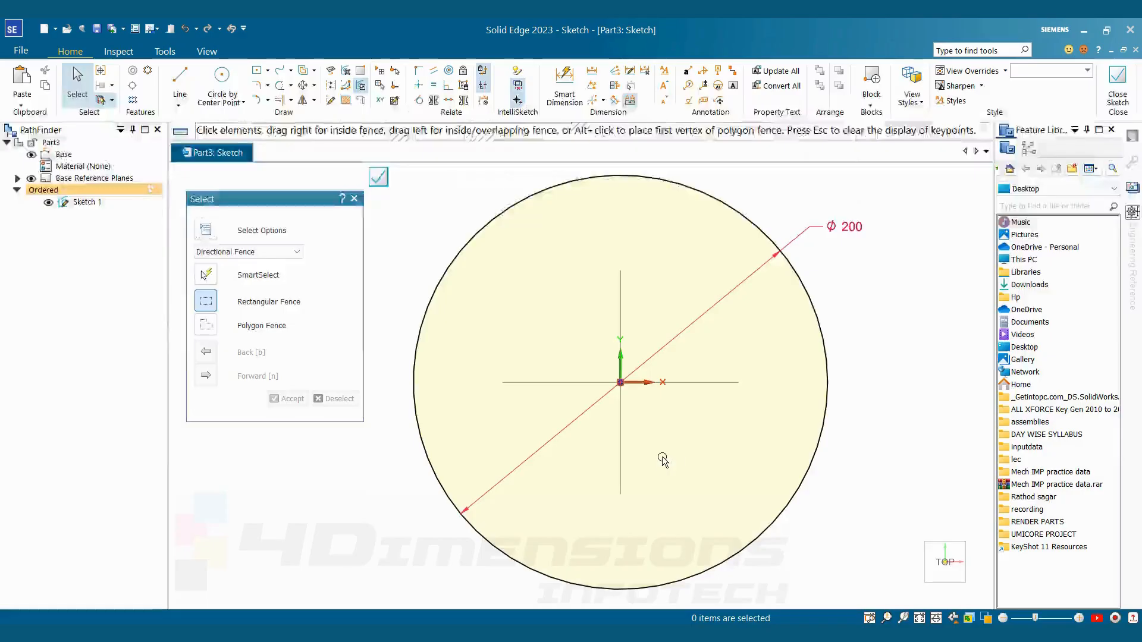
{"action": "key", "text": "l"}
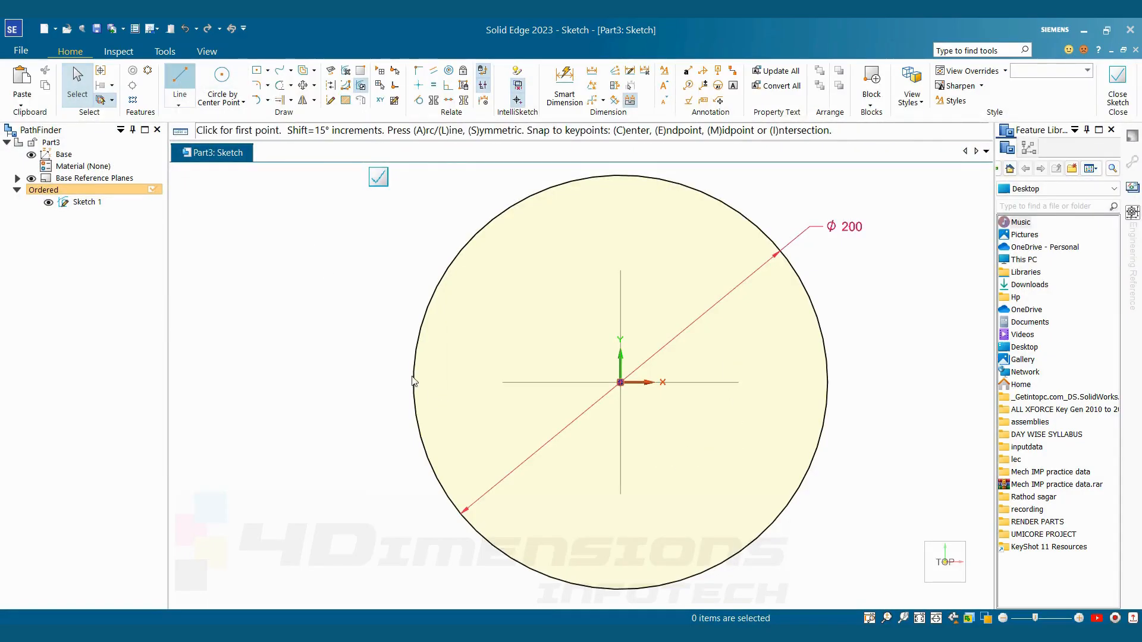
{"action": "left_click", "coordinate": [413, 383]}
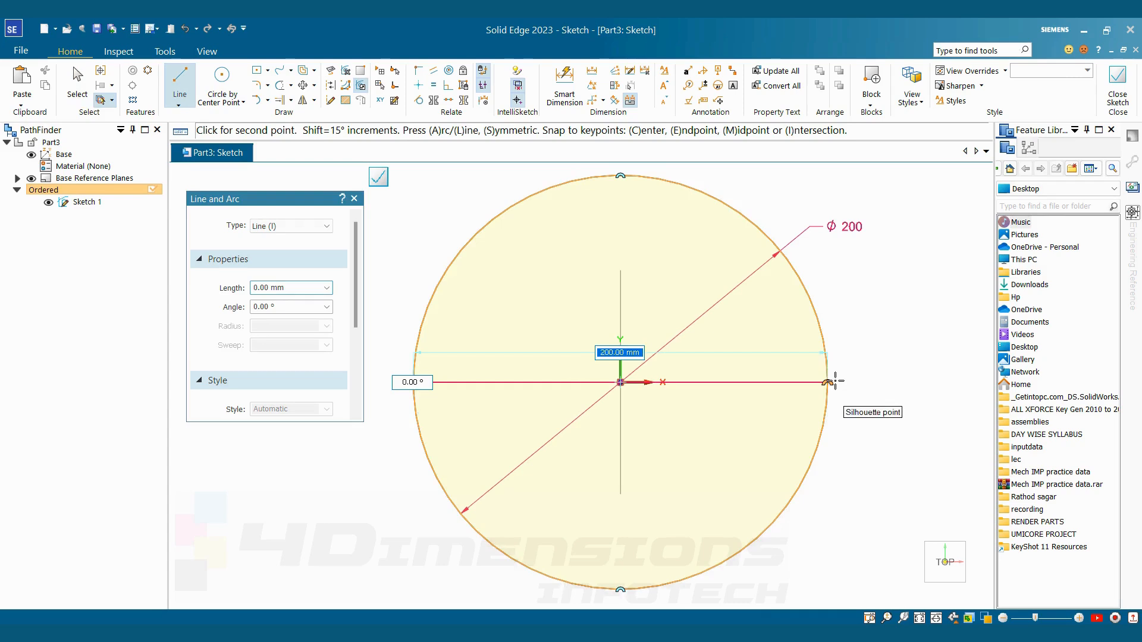
{"action": "left_click", "coordinate": [828, 383]}
{"action": "key", "text": "Escape"}
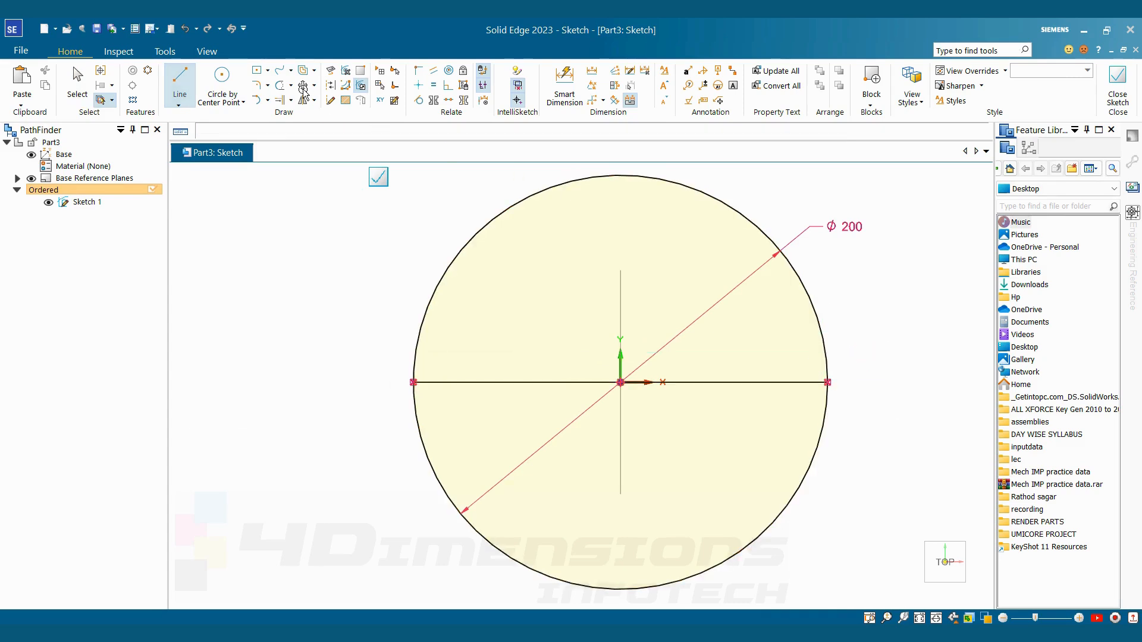
{"action": "left_click", "coordinate": [330, 85]}
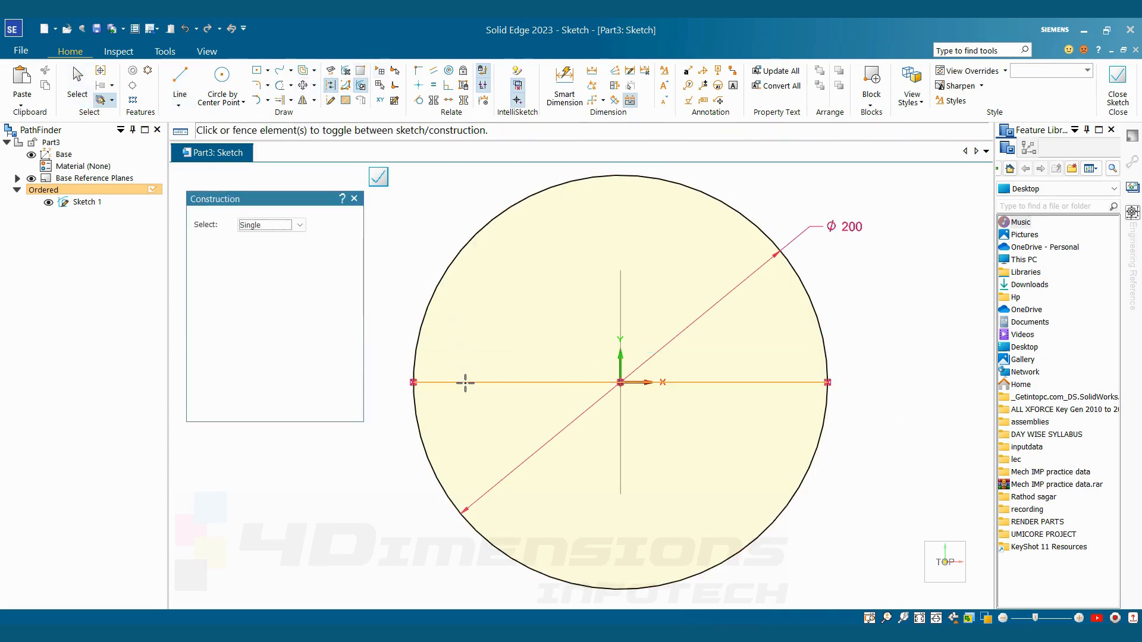
{"action": "left_click", "coordinate": [466, 382]}
{"action": "key", "text": "Escape"}
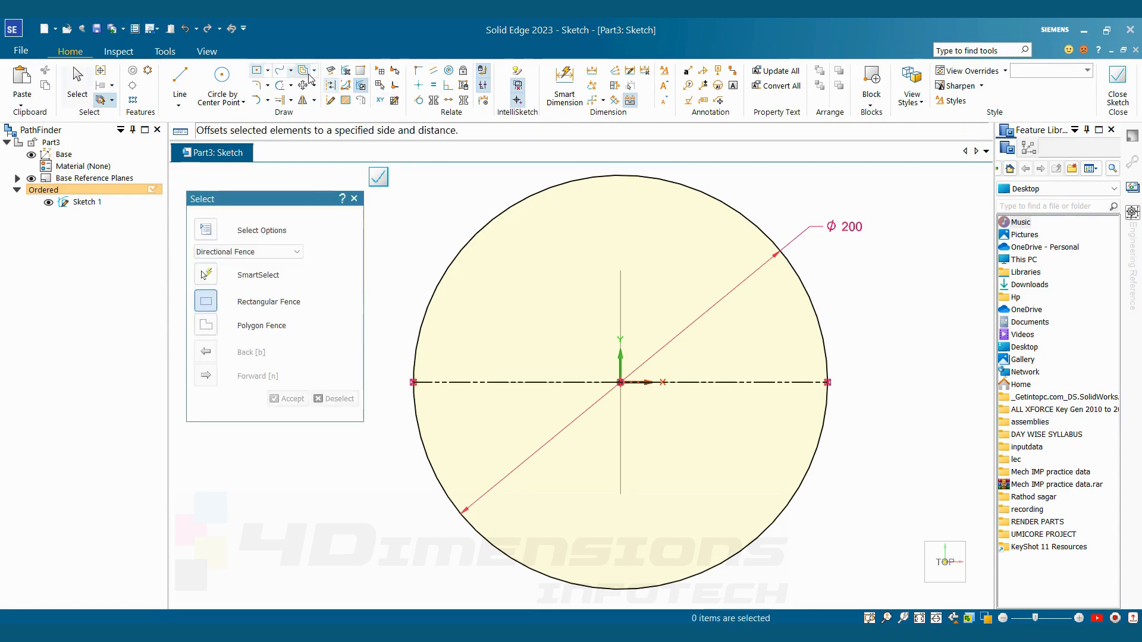
Offset the horizontal construction line 60 mm upward and 60 mm downward
{"action": "left_click", "coordinate": [303, 70]}
{"action": "left_click", "coordinate": [523, 383]}
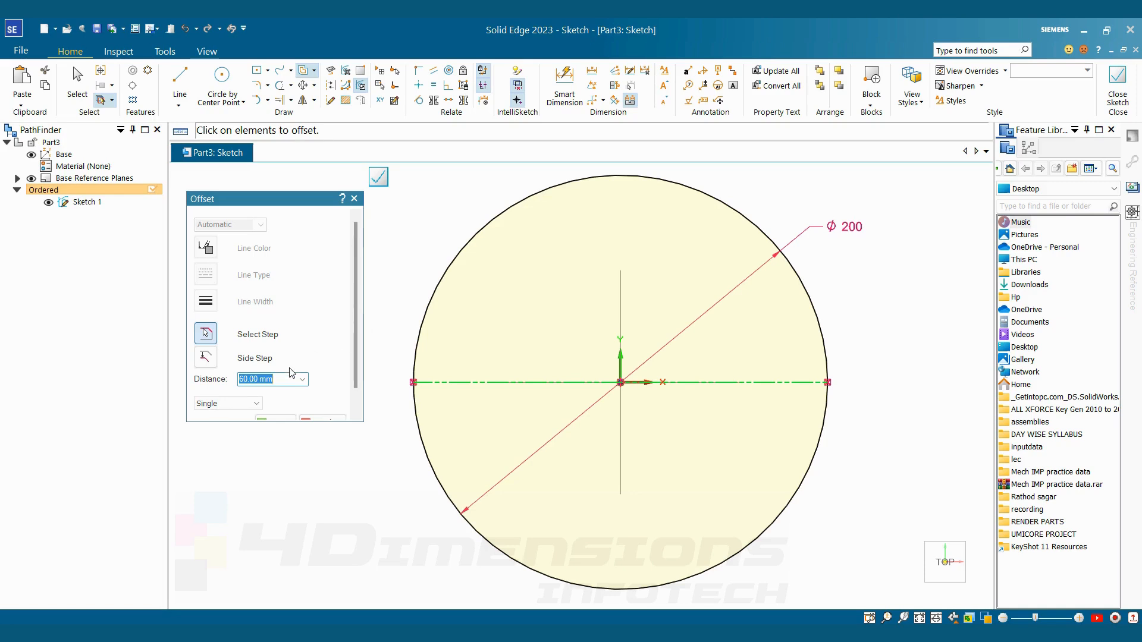
{"action": "left_click", "coordinate": [279, 424]}
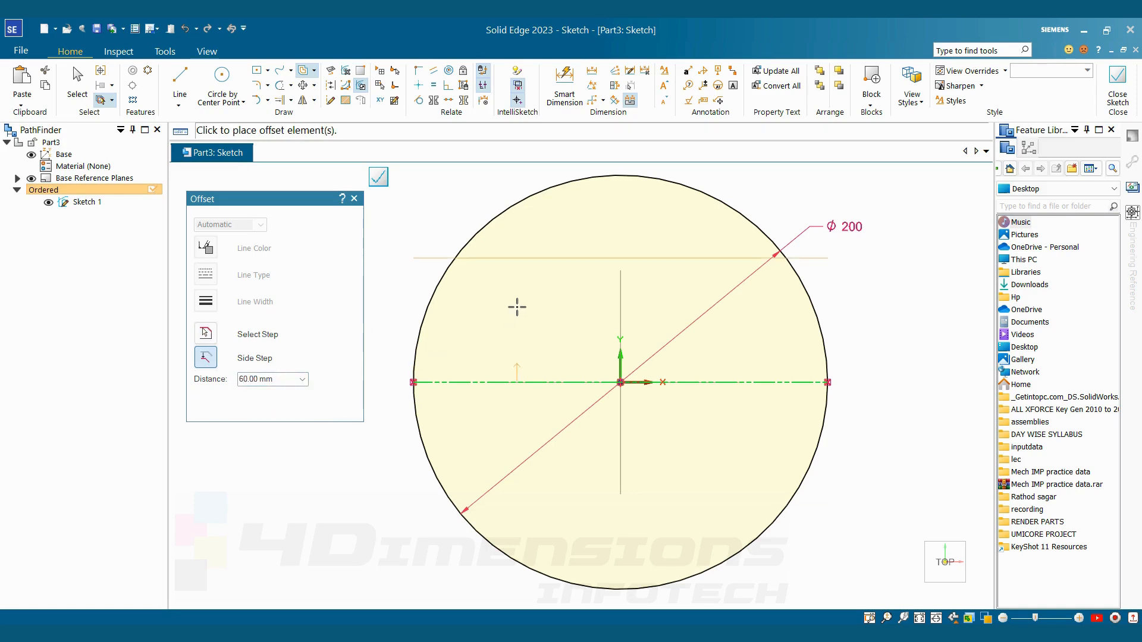
{"action": "left_click", "coordinate": [512, 172]}
{"action": "key", "text": "Escape"}
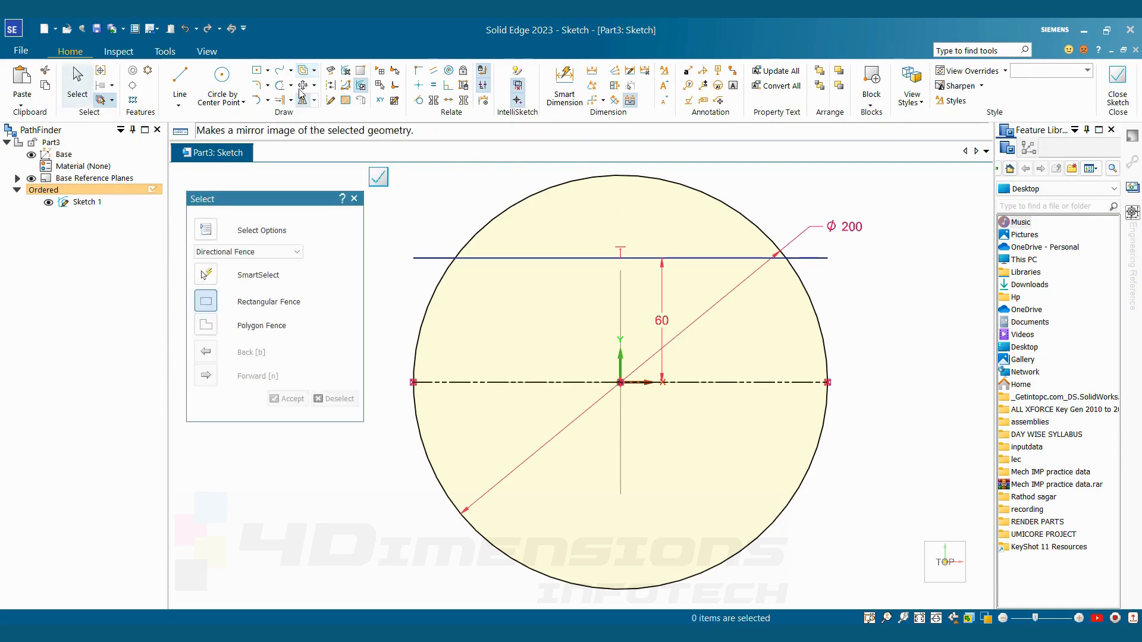
{"action": "left_click", "coordinate": [474, 382]}
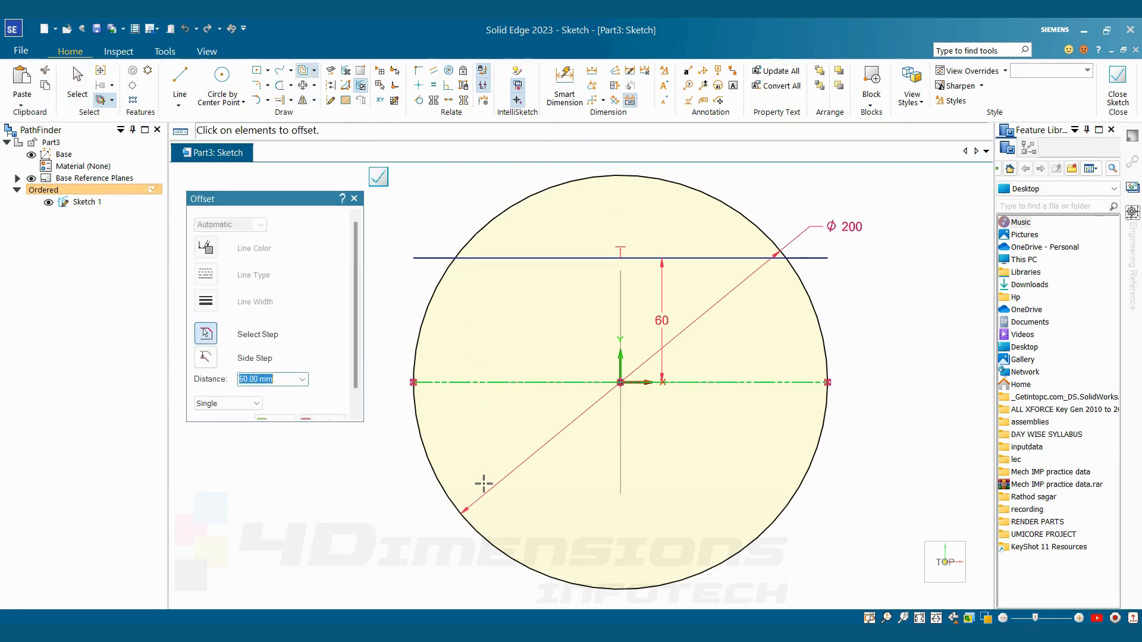
{"action": "left_click", "coordinate": [280, 420]}
{"action": "left_click", "coordinate": [488, 487]}
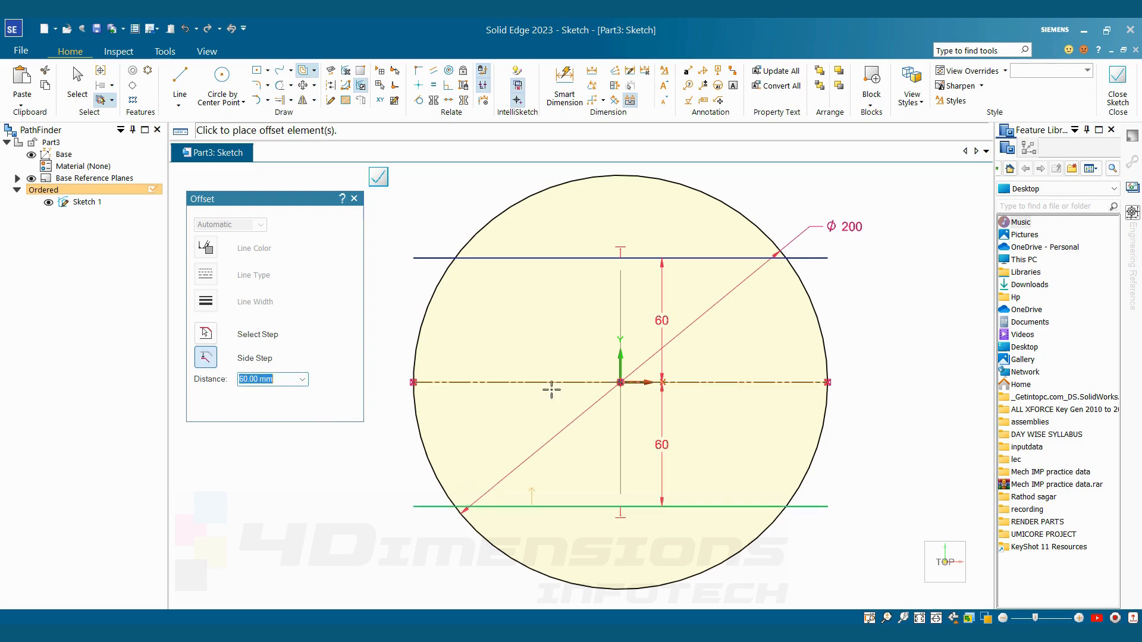
{"action": "key", "text": "Escape"}
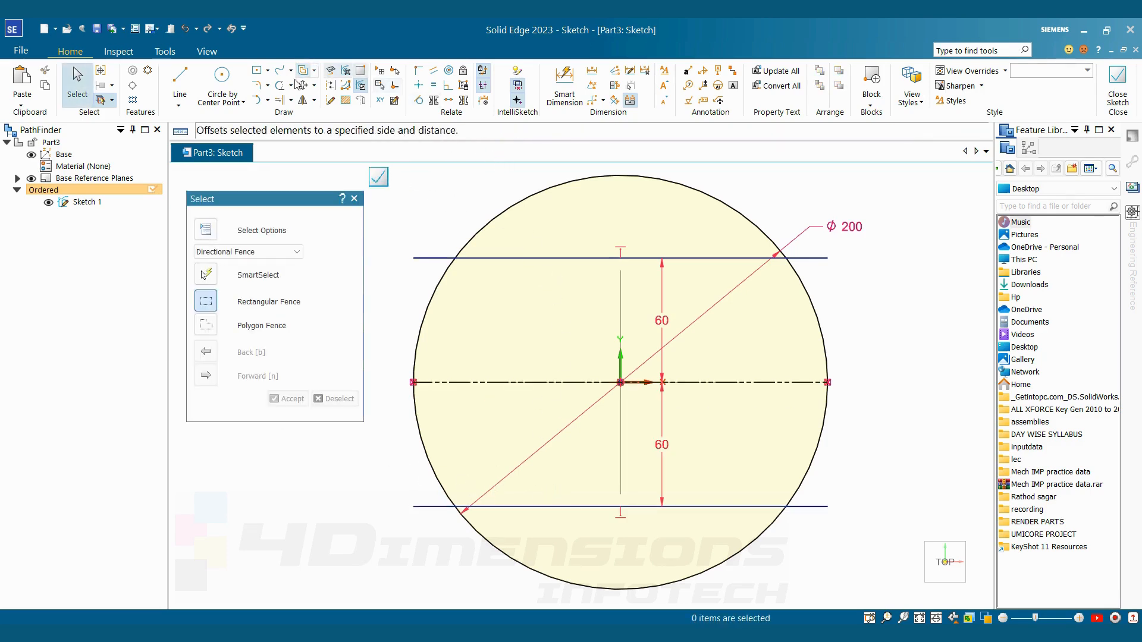
Trim the circle's upper and lower arcs and the overhanging ends of both offset lines to leave a closed outline
{"action": "left_click", "coordinate": [280, 85]}
{"action": "left_click_drag", "start_coordinate": [500, 188], "coordinate": [513, 230]}
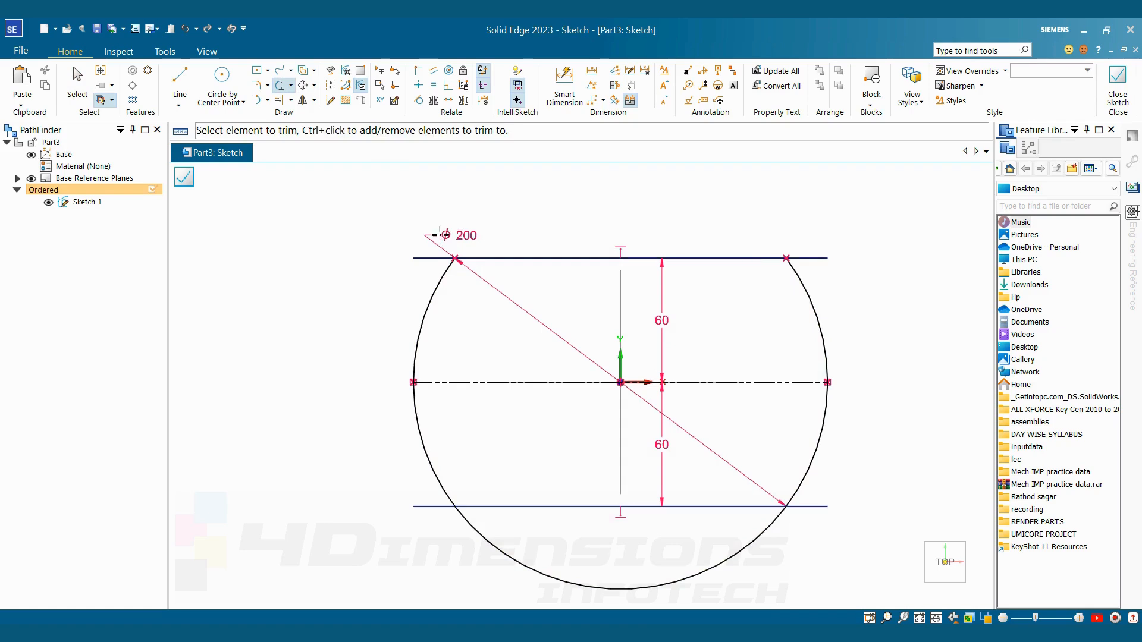
{"action": "mouse_move", "coordinate": [828, 236]}
{"action": "left_mouse_down"}
{"action": "mouse_move", "coordinate": [862, 464]}
{"action": "mouse_move", "coordinate": [810, 520]}
{"action": "mouse_move", "coordinate": [802, 549]}
{"action": "mouse_move", "coordinate": [660, 543]}
{"action": "mouse_move", "coordinate": [408, 502]}
{"action": "mouse_move", "coordinate": [438, 529]}
{"action": "mouse_move", "coordinate": [628, 569]}
{"action": "left_mouse_up"}
{"action": "key", "text": "Escape"}
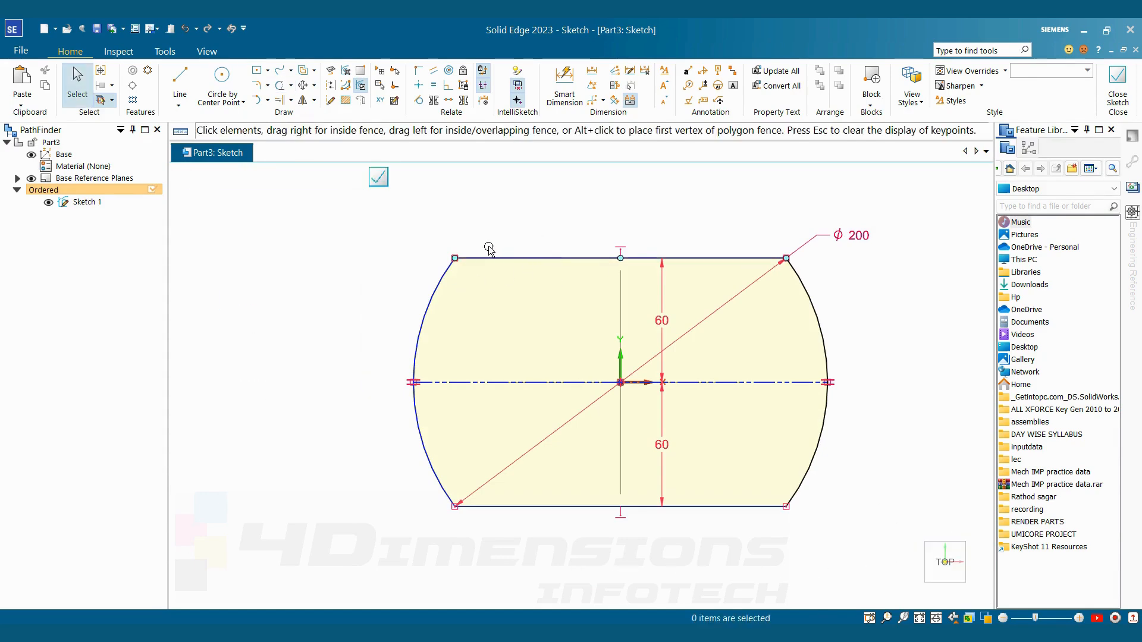
Test the outline by moving its upper-left corner outward, and dimension the left arc's outermost point 100 mm from the origin
{"action": "left_click", "coordinate": [467, 257]}
{"action": "left_click_drag", "start_coordinate": [455, 258], "coordinate": [444, 258]}
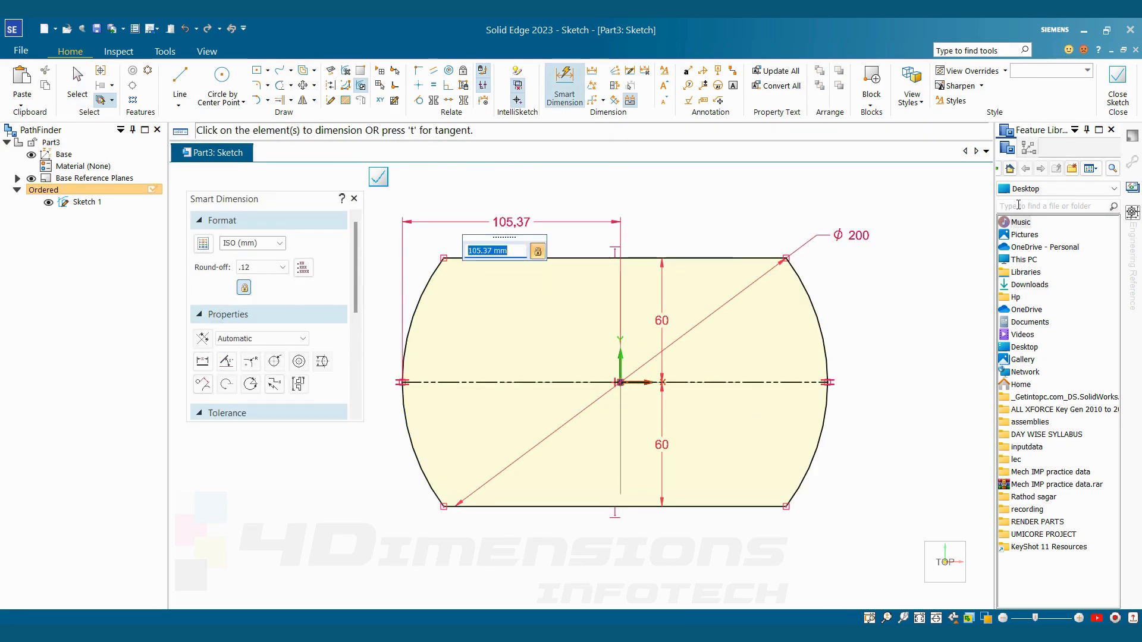
{"action": "type", "text": "1"}
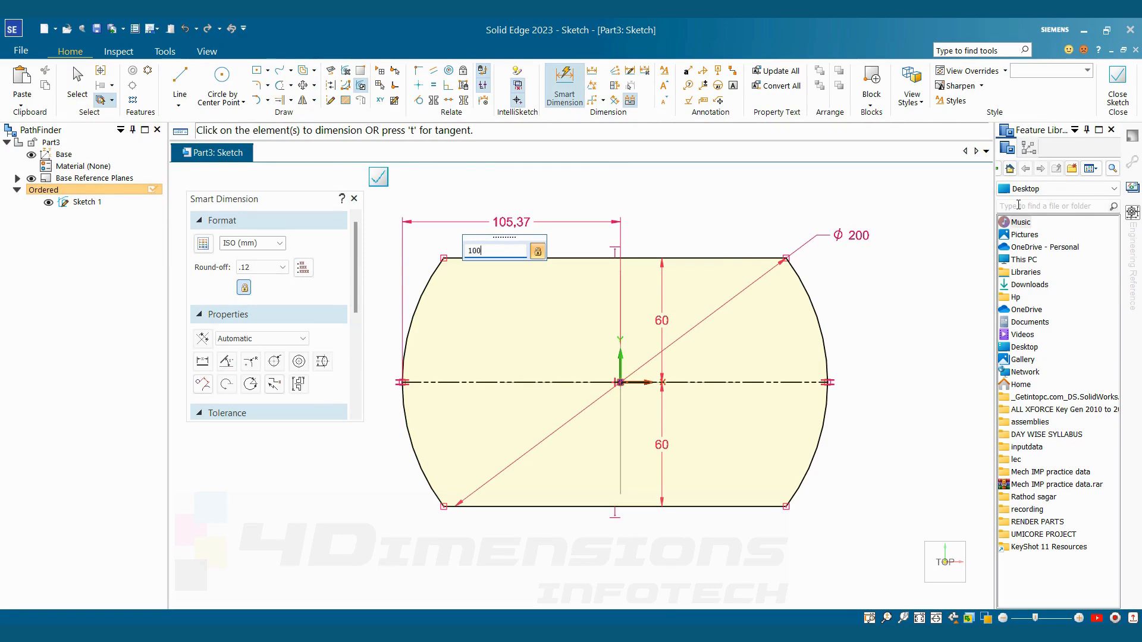
{"action": "type", "text": "00"}
{"action": "key", "text": "Return"}
{"action": "key", "text": "Escape"}
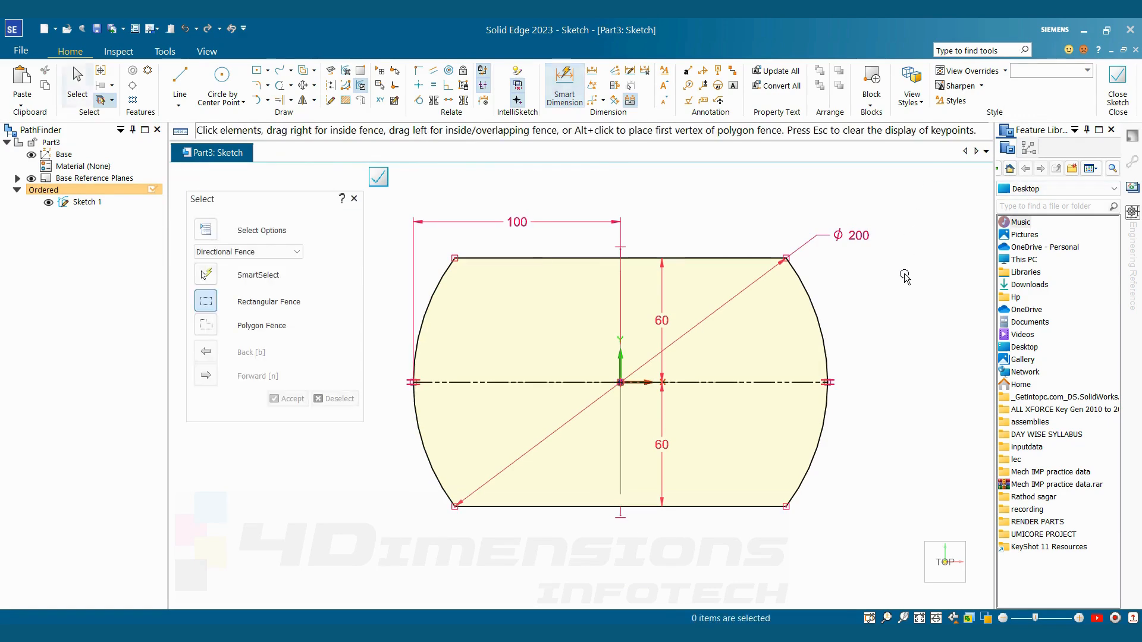
Close the finished cover outline sketch and return to the part environment
{"action": "mouse_move", "coordinate": [904, 277]}
{"action": "middle_mouse_down"}
{"action": "mouse_move", "coordinate": [795, 204]}
{"action": "mouse_move", "coordinate": [840, 219]}
{"action": "middle_mouse_up"}
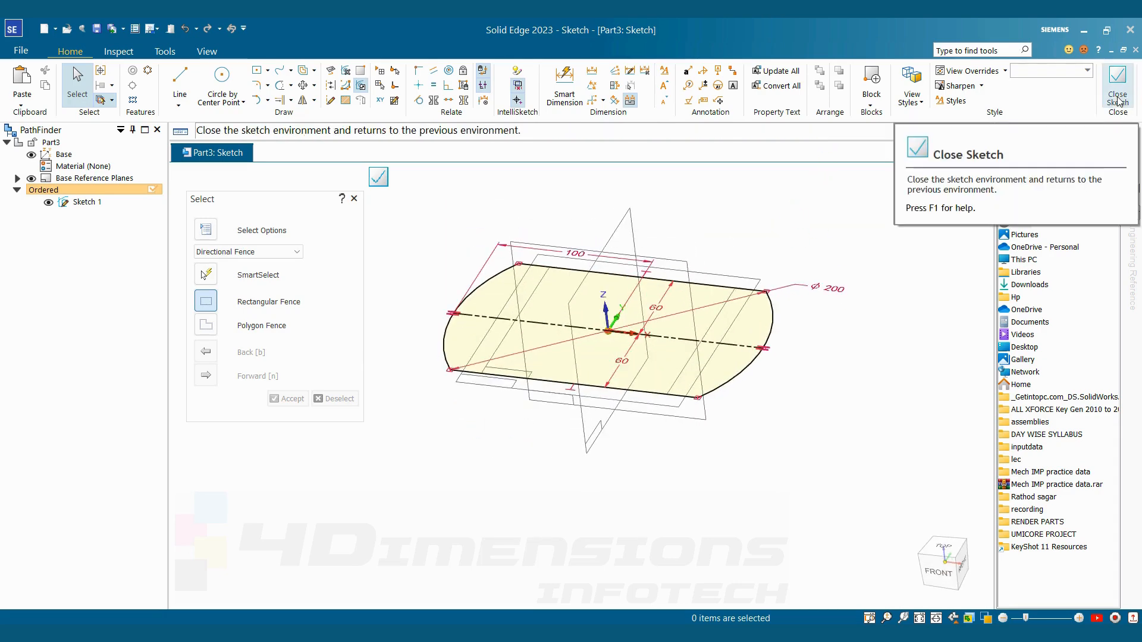
{"action": "left_click", "coordinate": [1118, 98]}
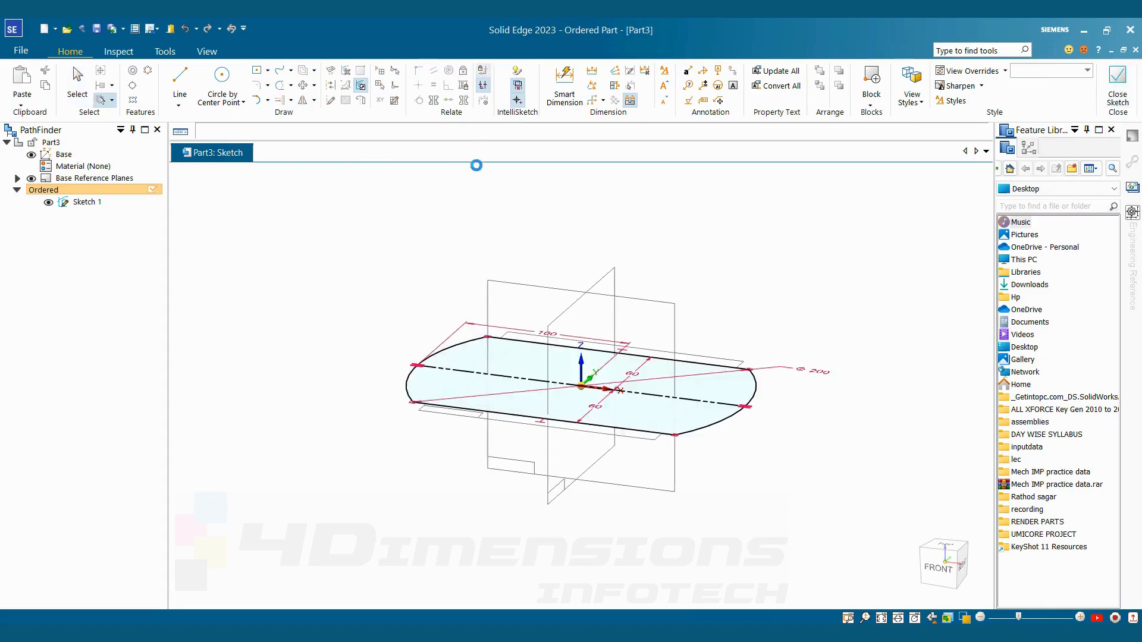
{"action": "left_click", "coordinate": [345, 129]}
Consult the reference drawing for the body height and extrude the closed outline upward with a one-sided extent
{"action": "key", "text": "alt+Tab"}
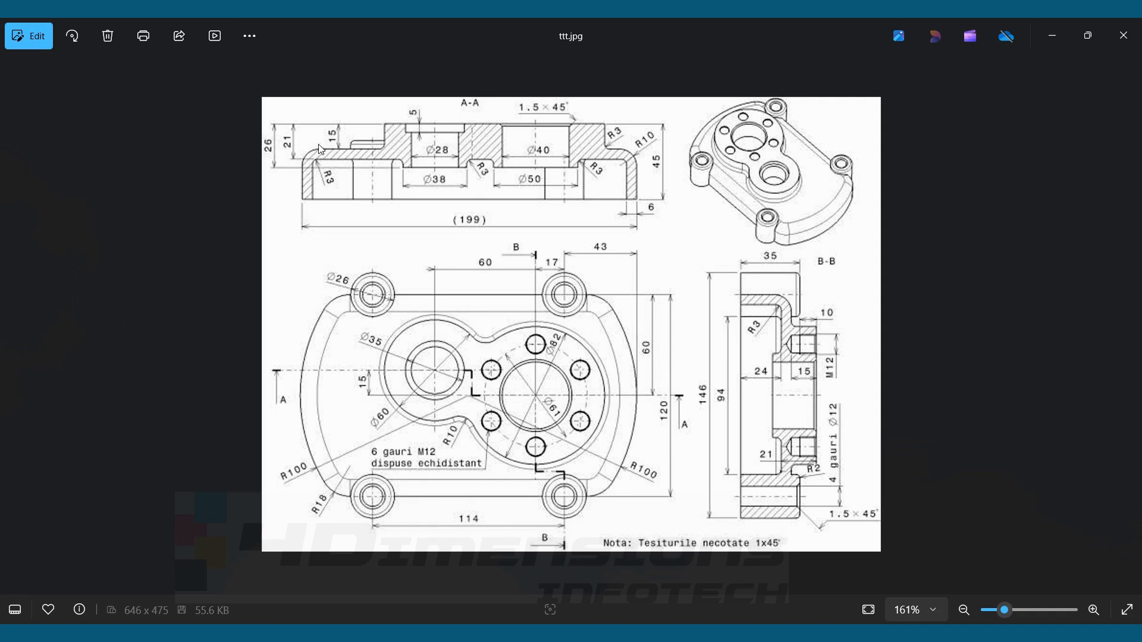
{"action": "key", "text": "alt+Tab"}
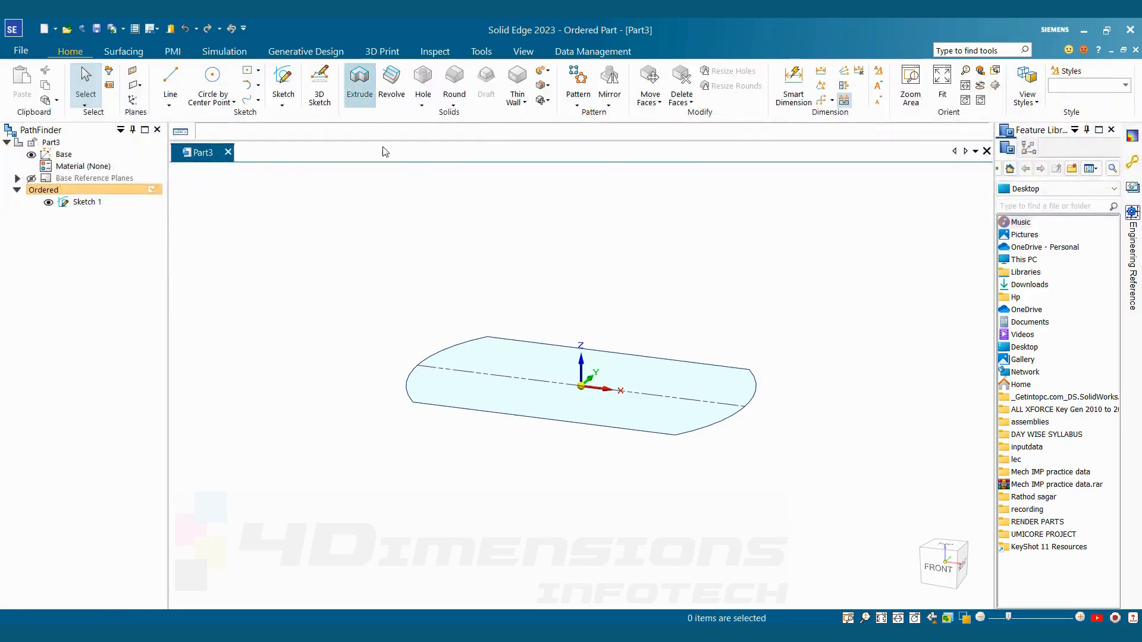
{"action": "left_click", "coordinate": [359, 83]}
{"action": "left_click", "coordinate": [464, 342]}
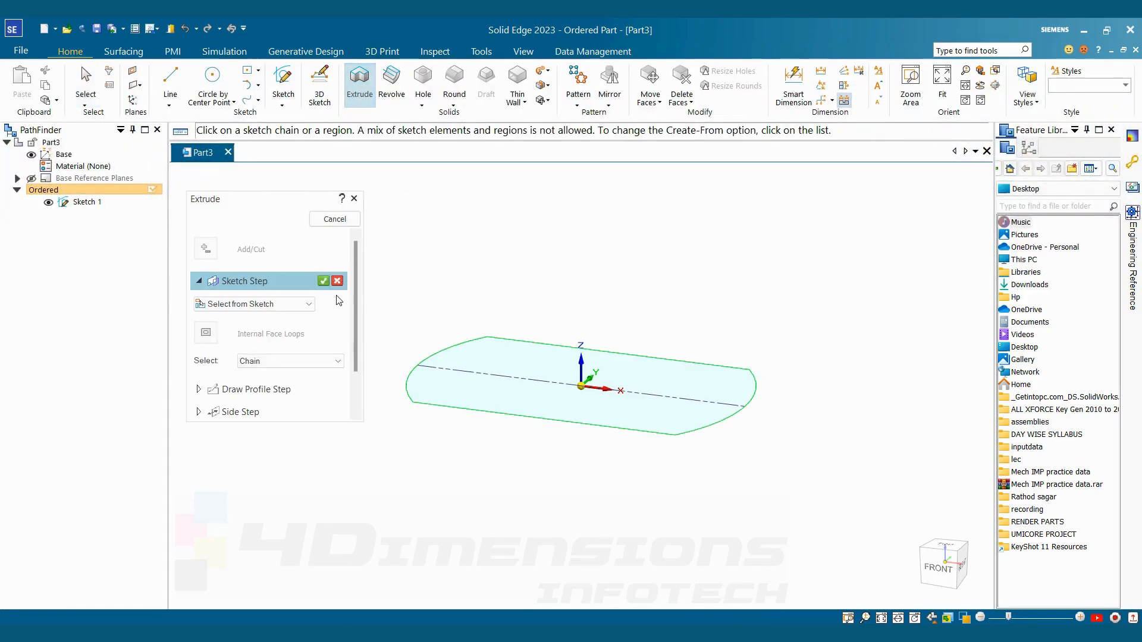
{"action": "left_click", "coordinate": [323, 281]}
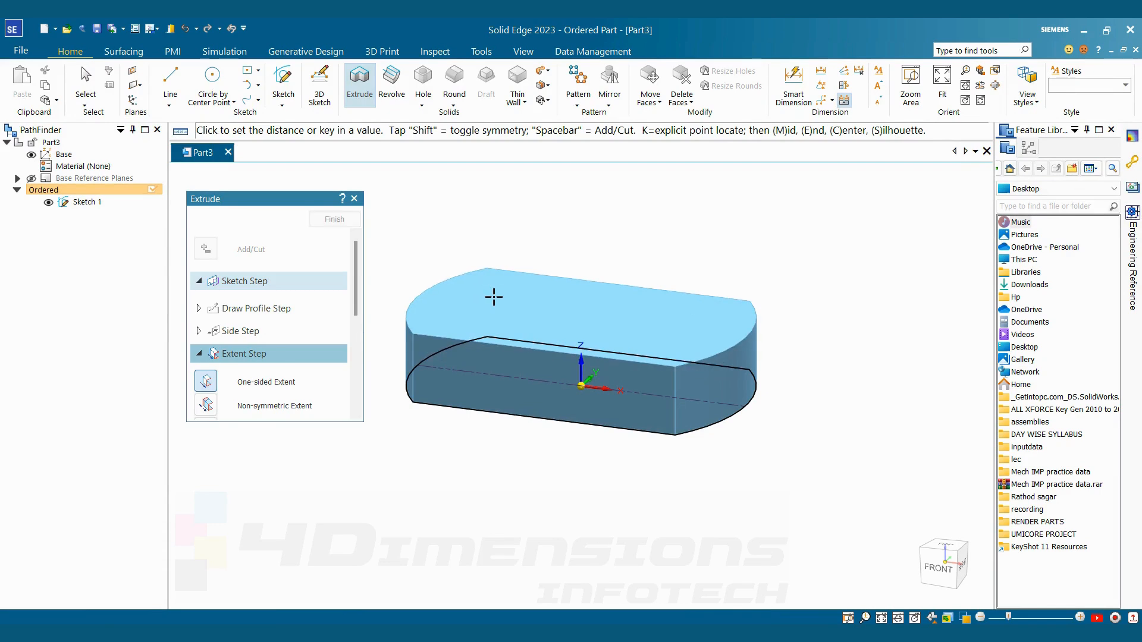
{"action": "left_click", "coordinate": [494, 296]}
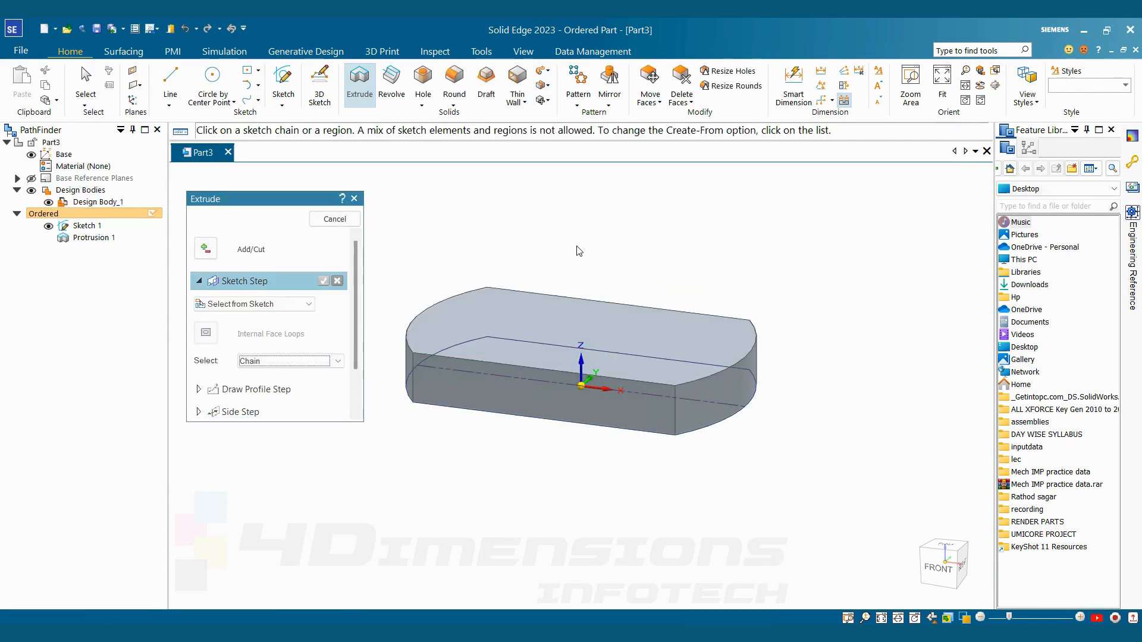
Hide the base outline sketch and start a Thin Wall with a 6 mm common thickness offset inside, as in the reference drawing
{"action": "key", "text": "Escape"}
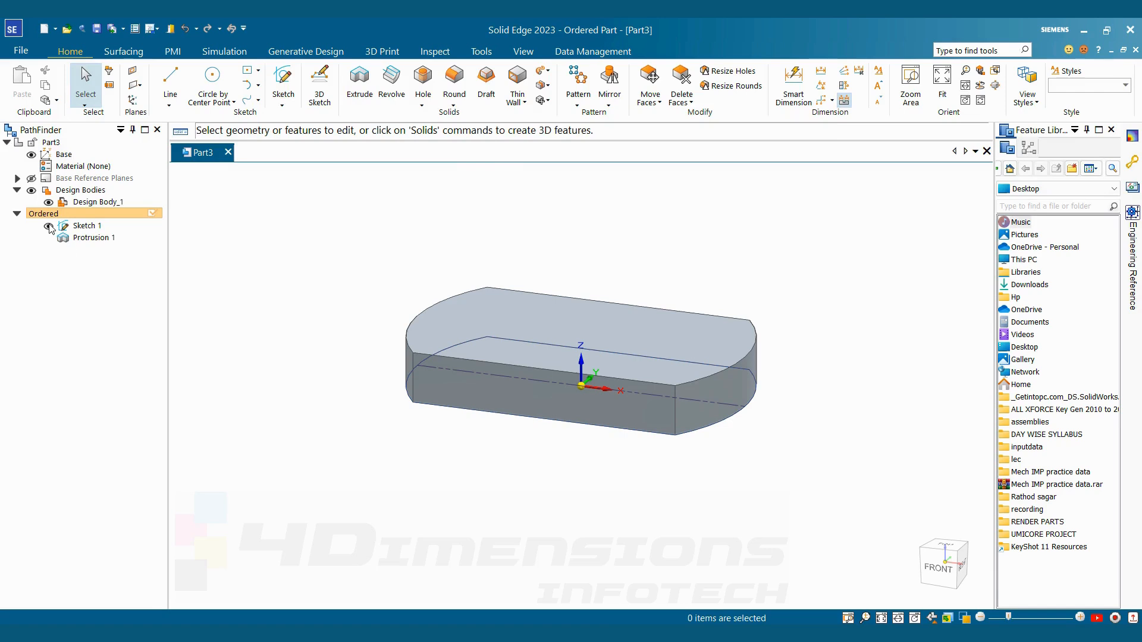
{"action": "left_click", "coordinate": [49, 227]}
{"action": "left_click", "coordinate": [525, 105]}
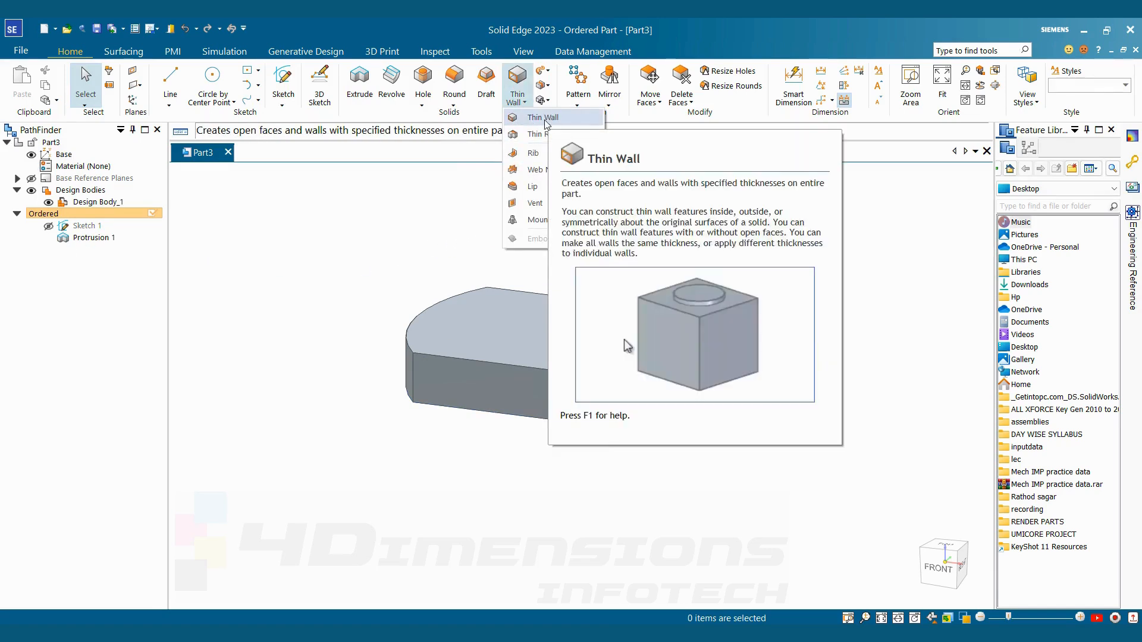
{"action": "left_click", "coordinate": [544, 122]}
{"action": "key", "text": "alt+Tab"}
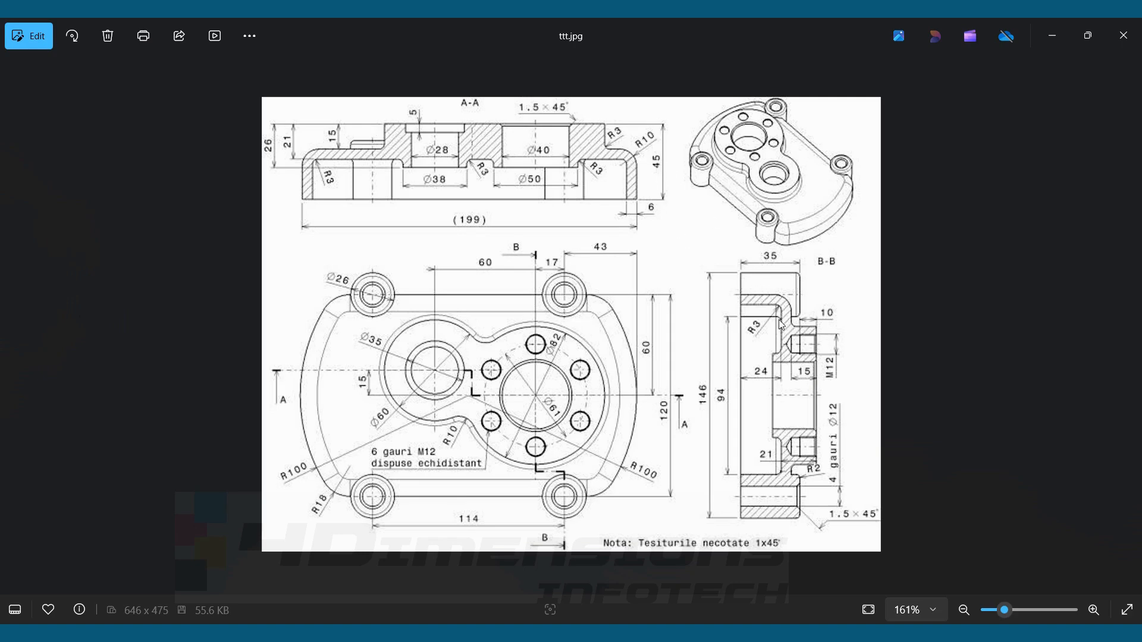
{"action": "key", "text": "alt+Tab"}
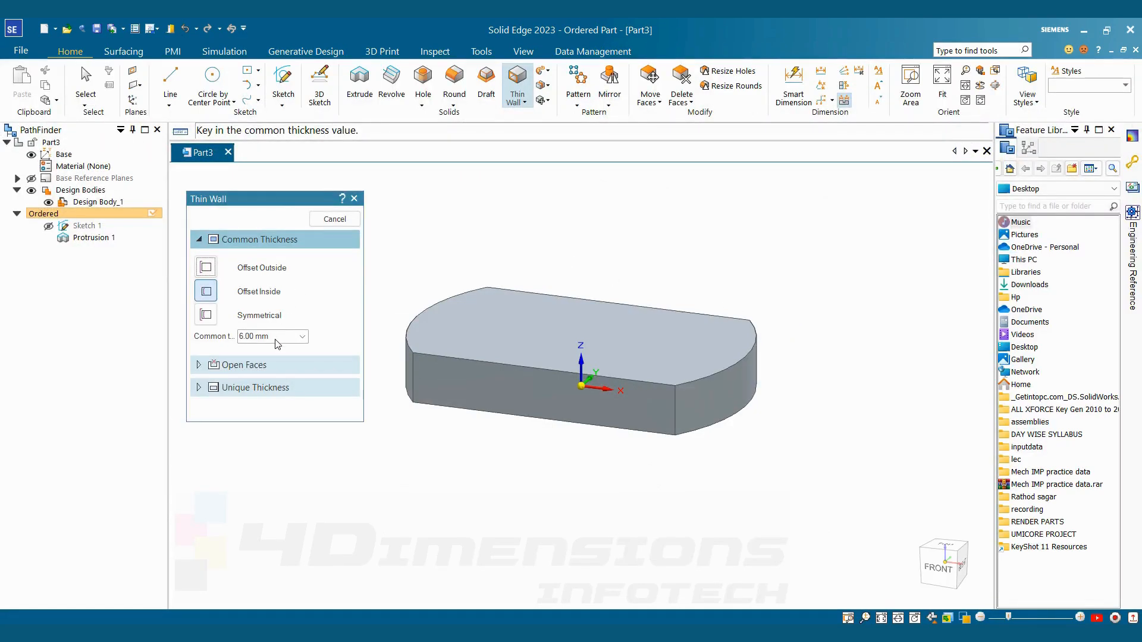
{"action": "left_click", "coordinate": [272, 340]}
{"action": "key", "text": "Return"}
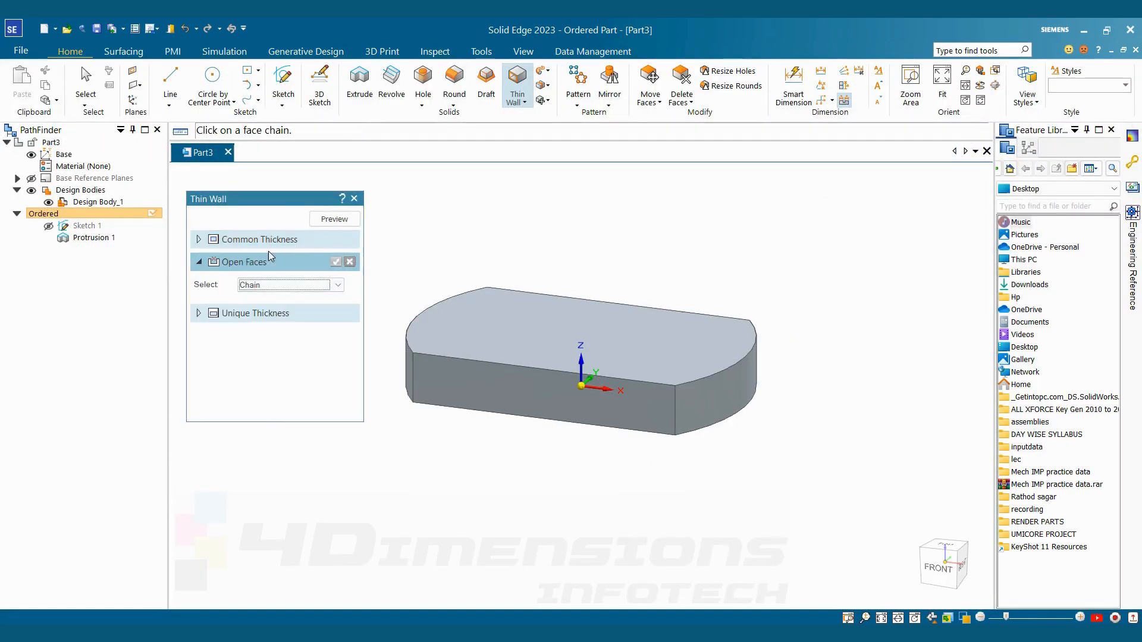
Pick the body's flat bottom face as the open face and finish the thin wall
{"action": "middle_click_drag", "start_coordinate": [592, 557], "coordinate": [674, 340]}
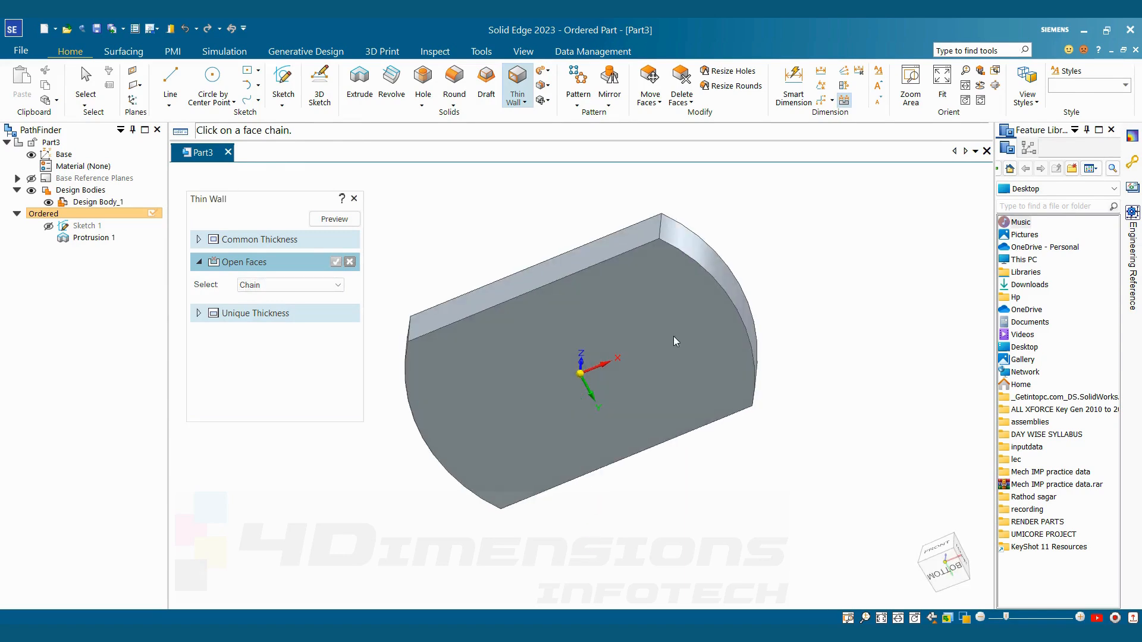
{"action": "left_click", "coordinate": [674, 340]}
{"action": "left_click", "coordinate": [336, 262]}
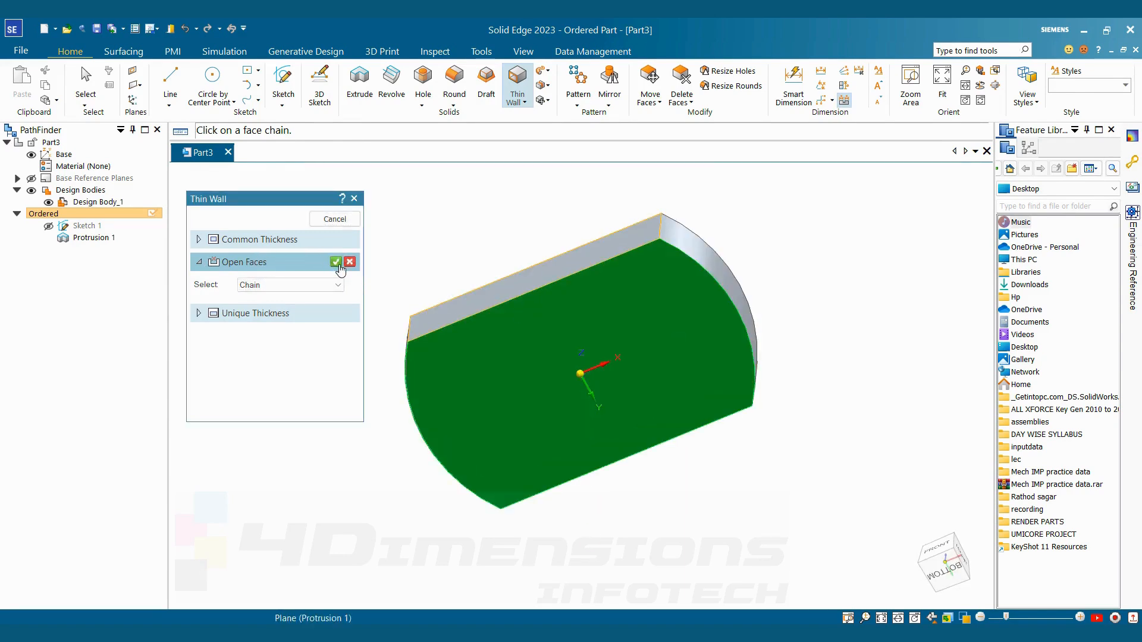
{"action": "left_click", "coordinate": [330, 220]}
{"action": "left_click", "coordinate": [333, 221]}
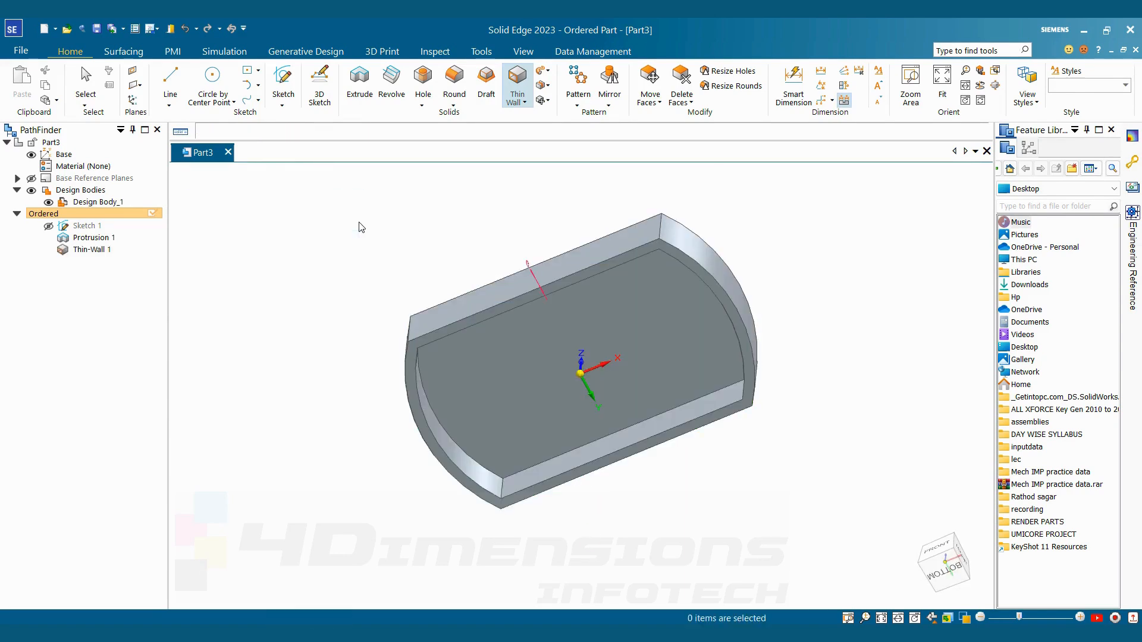
Start a sketch on the shell's bottom rim face and draw a circle about 38 mm in diameter centred on one long edge
{"action": "middle_click_drag", "start_coordinate": [553, 202], "coordinate": [648, 307]}
{"action": "key", "text": "alt+Tab"}
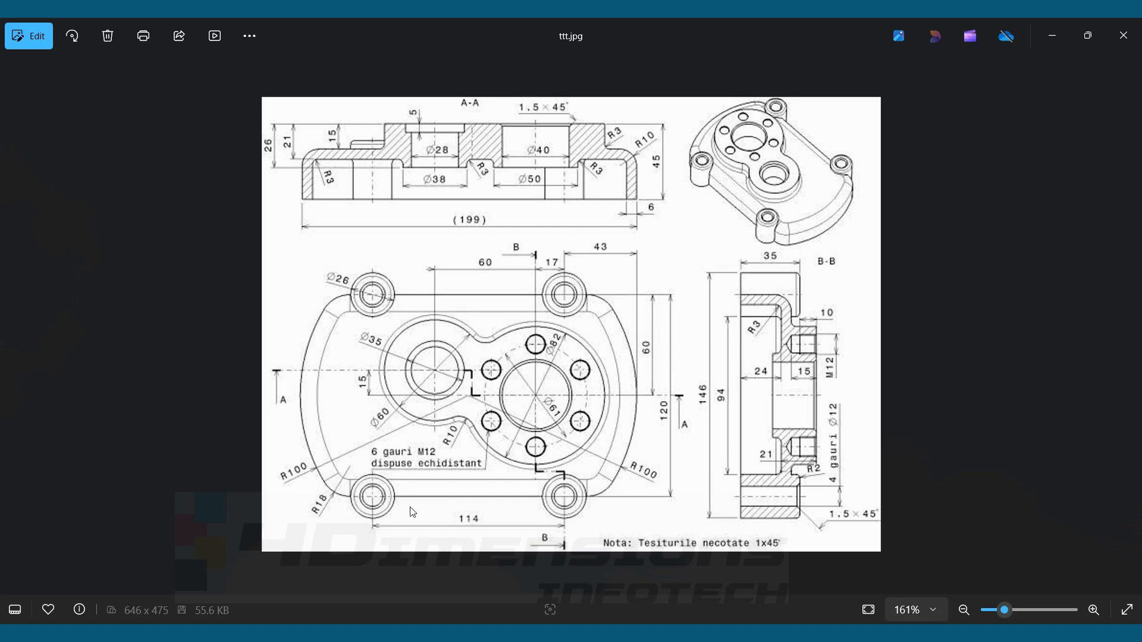
{"action": "key", "text": "alt+Tab"}
{"action": "middle_click_drag", "start_coordinate": [616, 359], "coordinate": [607, 140]}
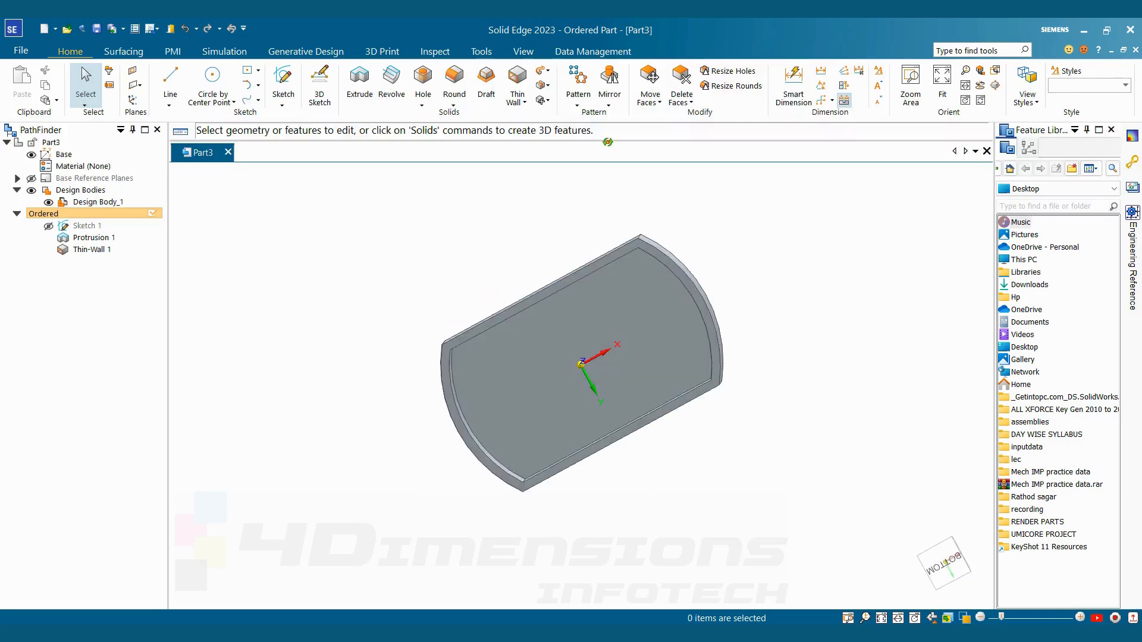
{"action": "scroll", "coordinate": [624, 283], "scroll_direction": "up", "scroll_amount": 4}
{"action": "left_click", "coordinate": [625, 263]}
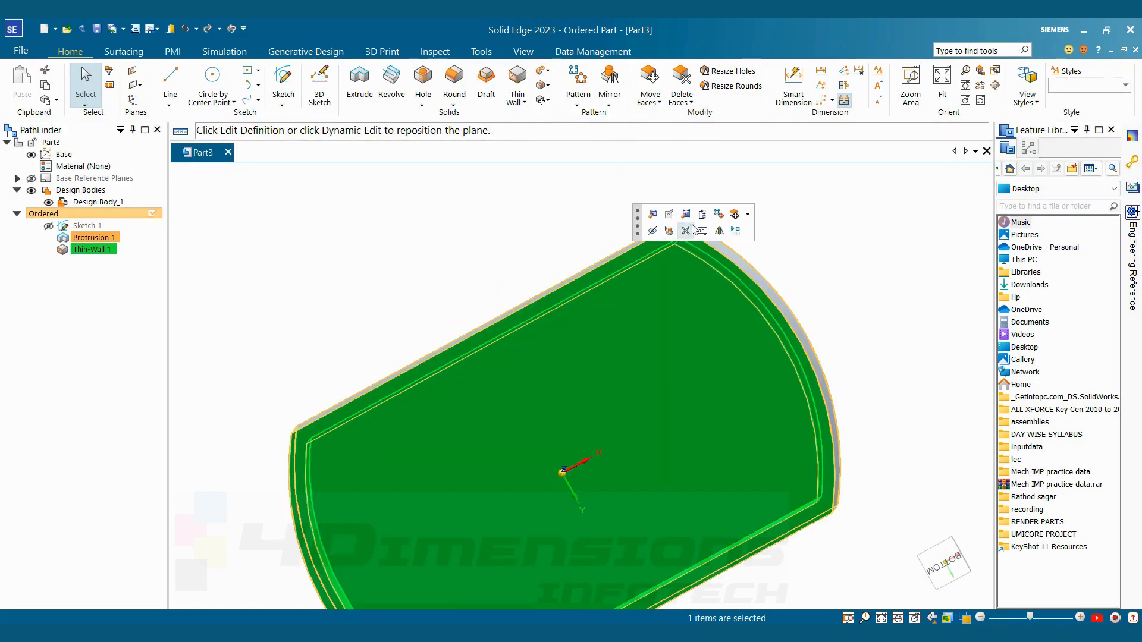
{"action": "left_click", "coordinate": [283, 80]}
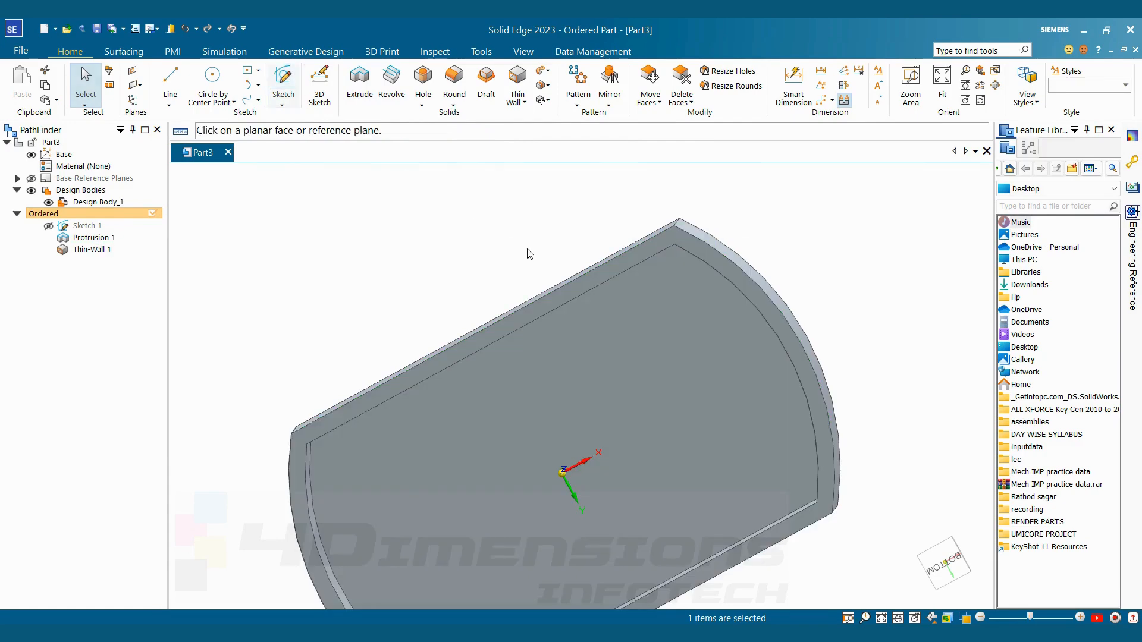
{"action": "left_click", "coordinate": [559, 300]}
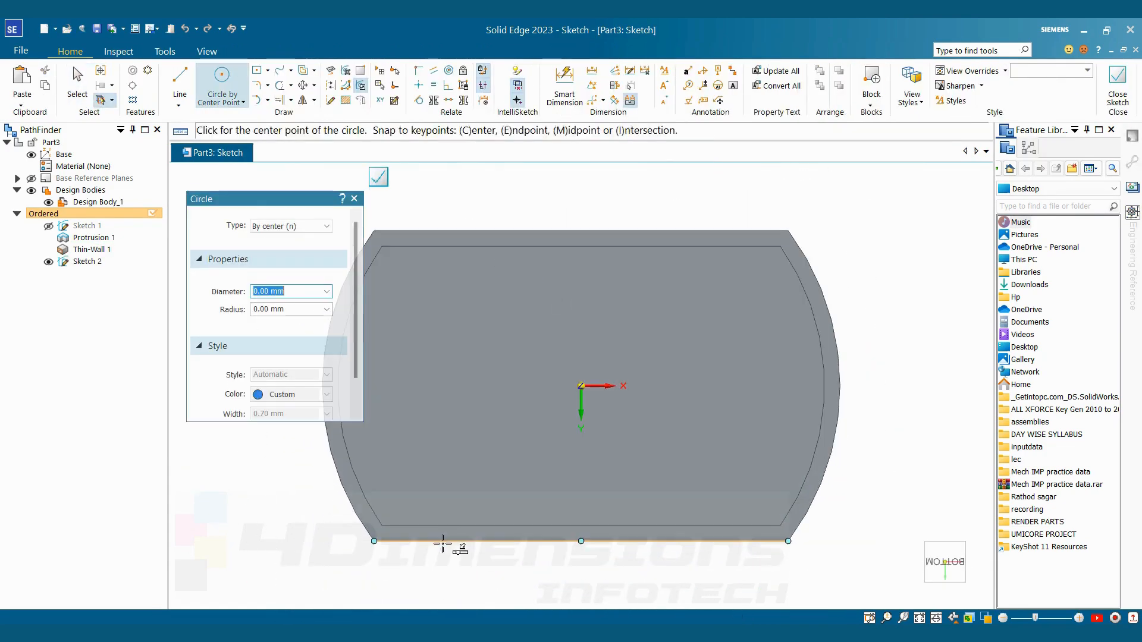
{"action": "left_click", "coordinate": [446, 541]}
{"action": "left_click", "coordinate": [476, 498]}
Consult the reference drawing for the boss spacing and dimension the circle's centre 114/2 (57 mm) horizontally from the origin
{"action": "key", "text": "alt+Tab"}
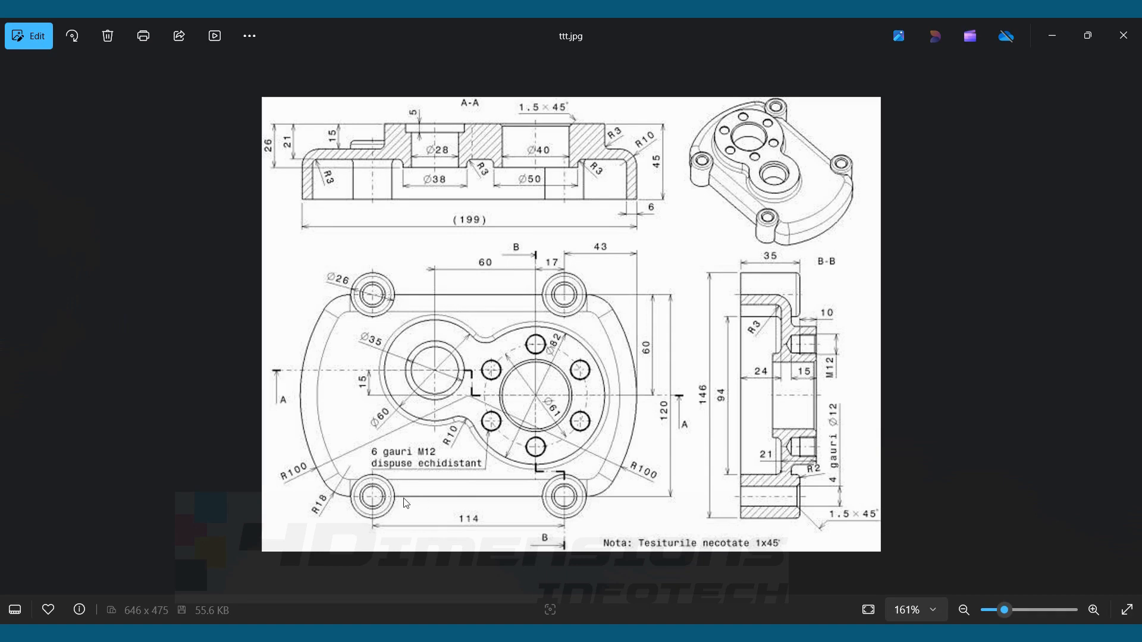
{"action": "key", "text": "alt+Tab"}
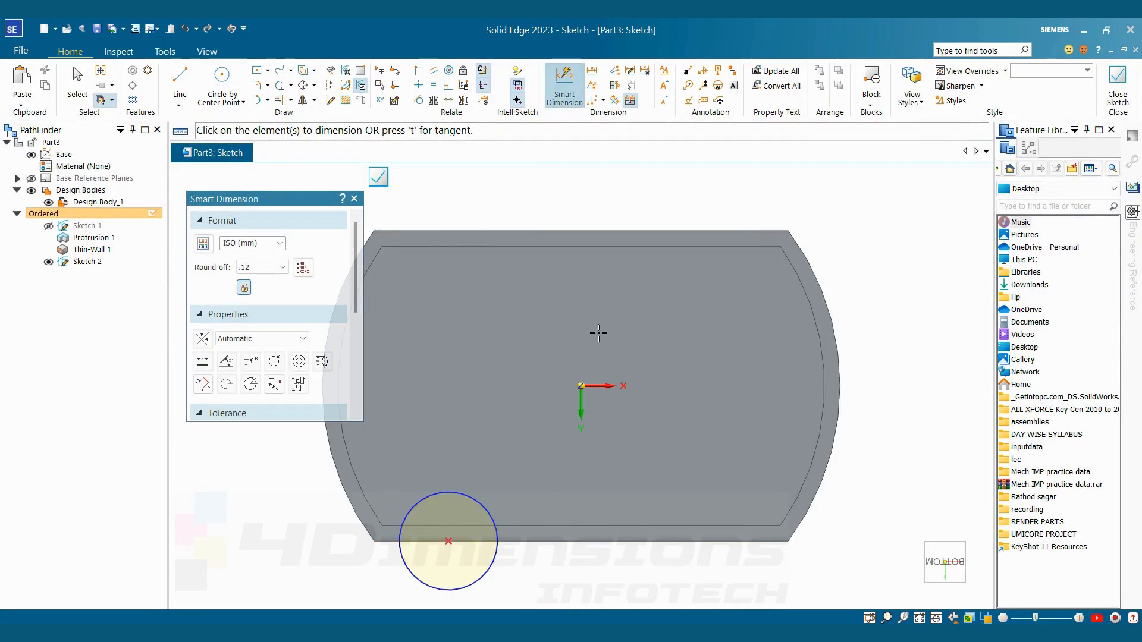
{"action": "left_click", "coordinate": [580, 402]}
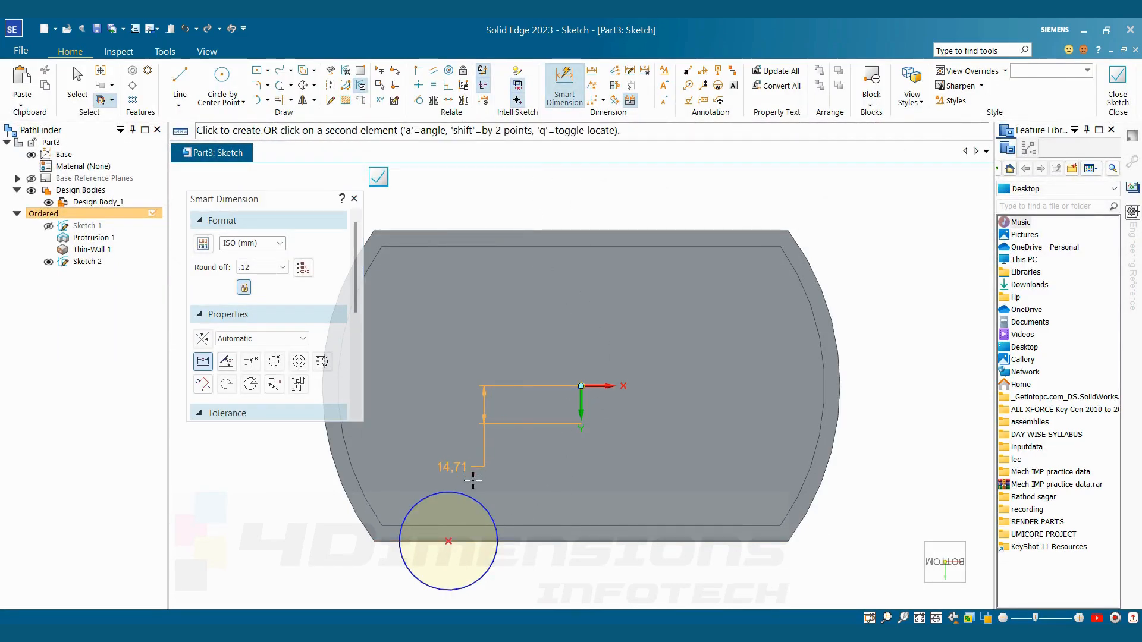
{"action": "left_click", "coordinate": [468, 493]}
{"action": "left_click", "coordinate": [520, 585]}
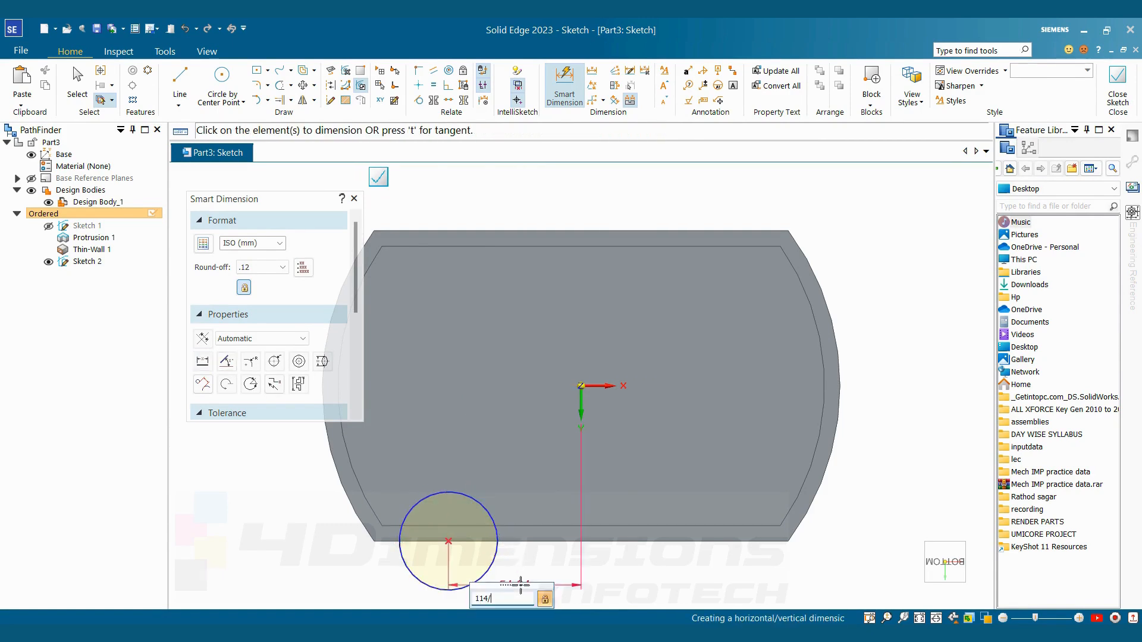
{"action": "type", "text": "114/2"}
{"action": "key", "text": "Return"}
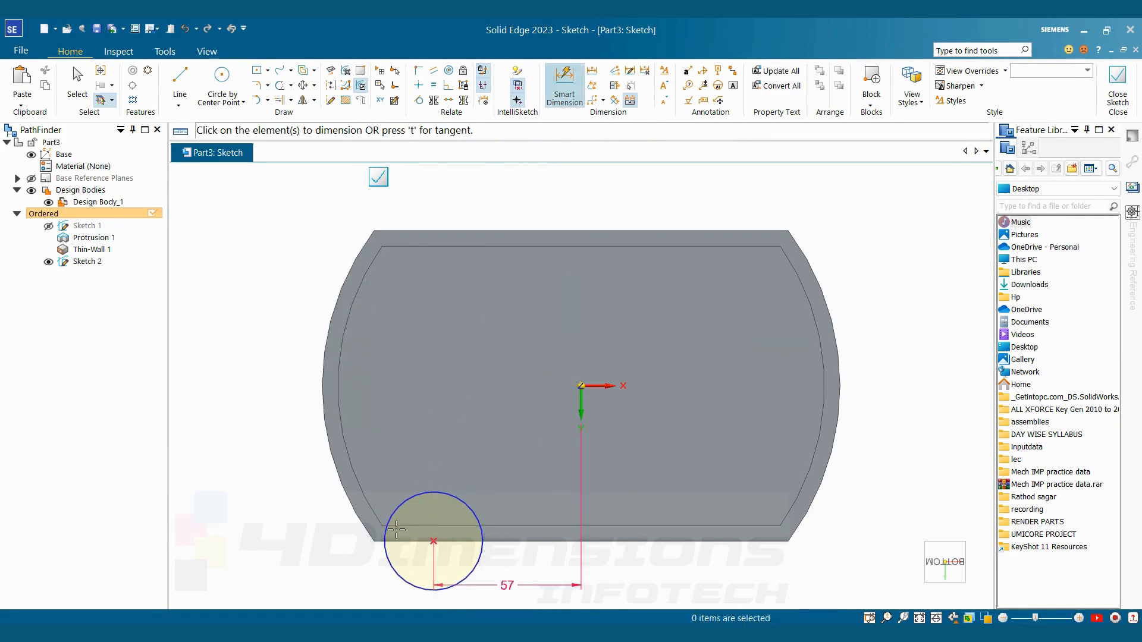
Dimension the circle's diameter as 26 mm
{"action": "left_click", "coordinate": [454, 497]}
{"action": "left_click", "coordinate": [461, 428]}
{"action": "type", "text": "2"}
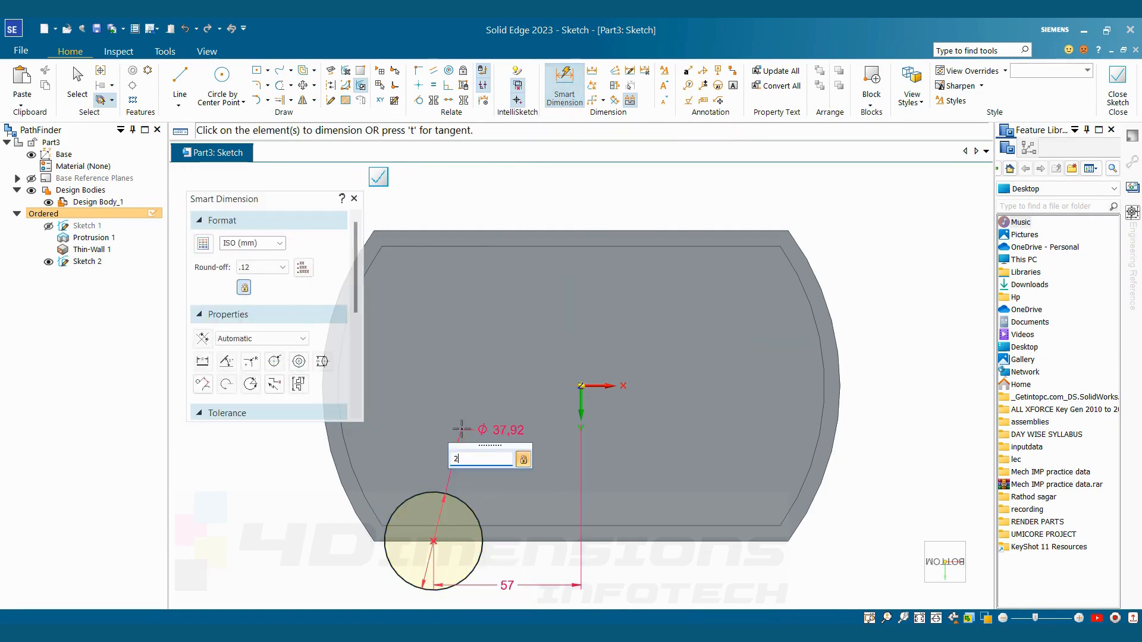
{"action": "type", "text": "6"}
{"action": "key", "text": "Return"}
{"action": "key", "text": "Escape"}
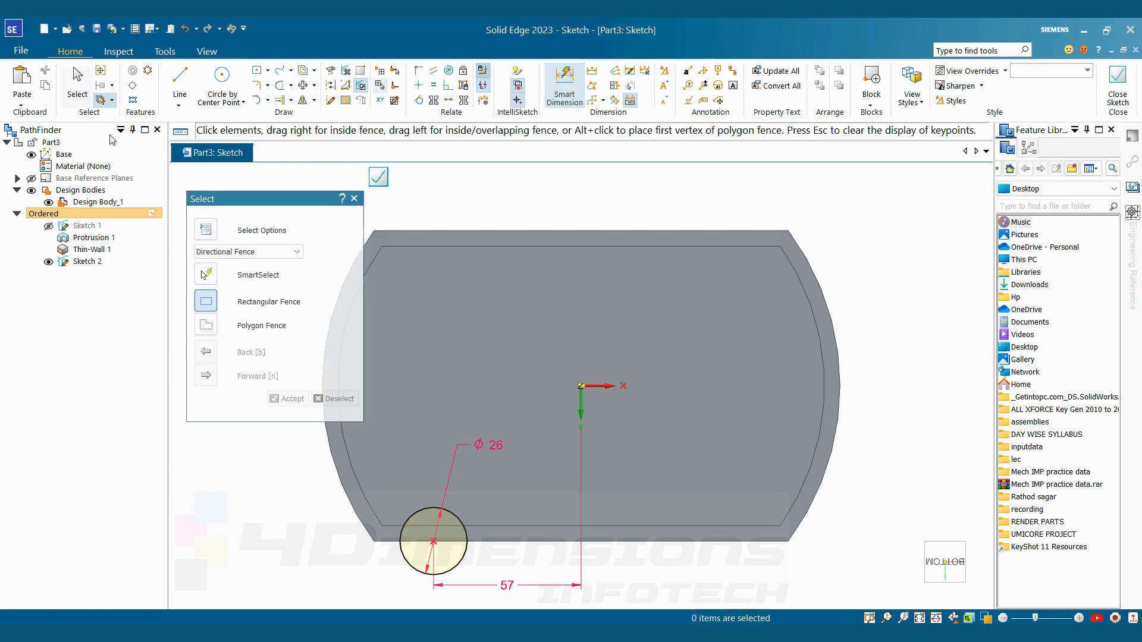
Close the boss circle sketch and consult the reference drawing for the boss height
{"action": "left_click", "coordinate": [1117, 86]}
{"action": "key", "text": "alt+Tab"}
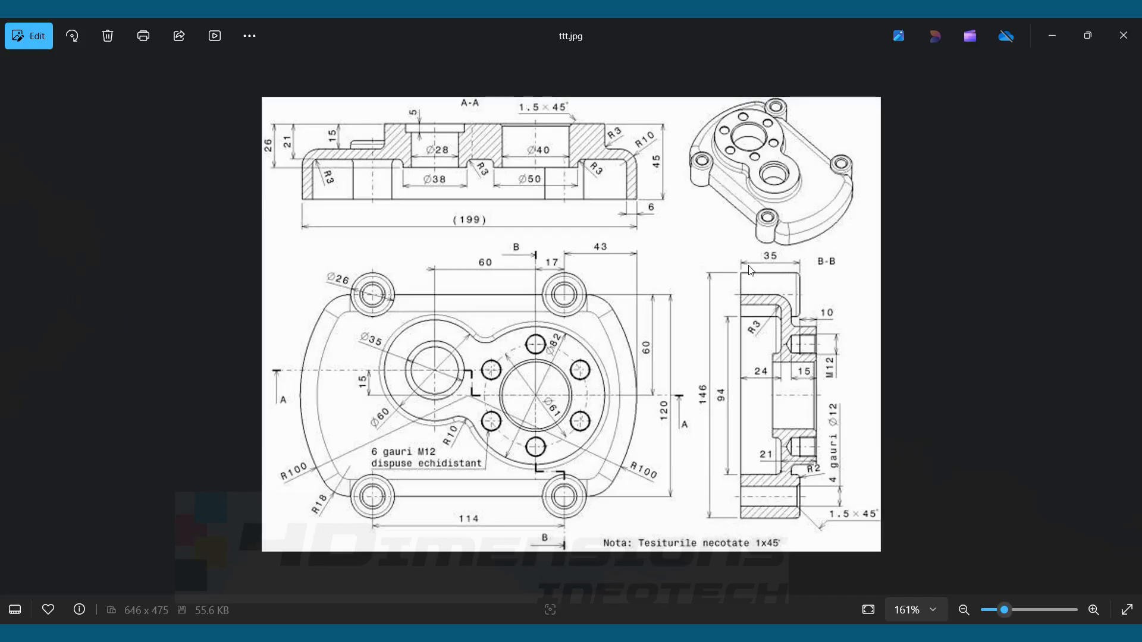
{"action": "key", "text": "alt+Tab"}
{"action": "left_click", "coordinate": [341, 223]}
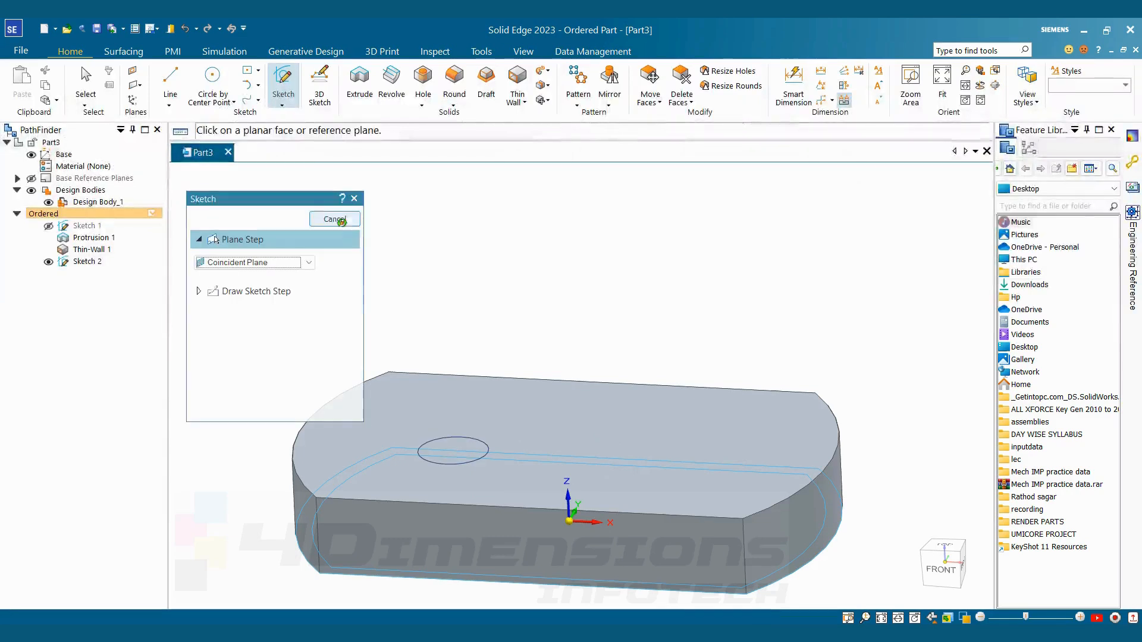
{"action": "left_click", "coordinate": [340, 223]}
Extrude the 26 mm circle upward through the shell as added material with a one-sided extent to form the boss
{"action": "left_click", "coordinate": [360, 86]}
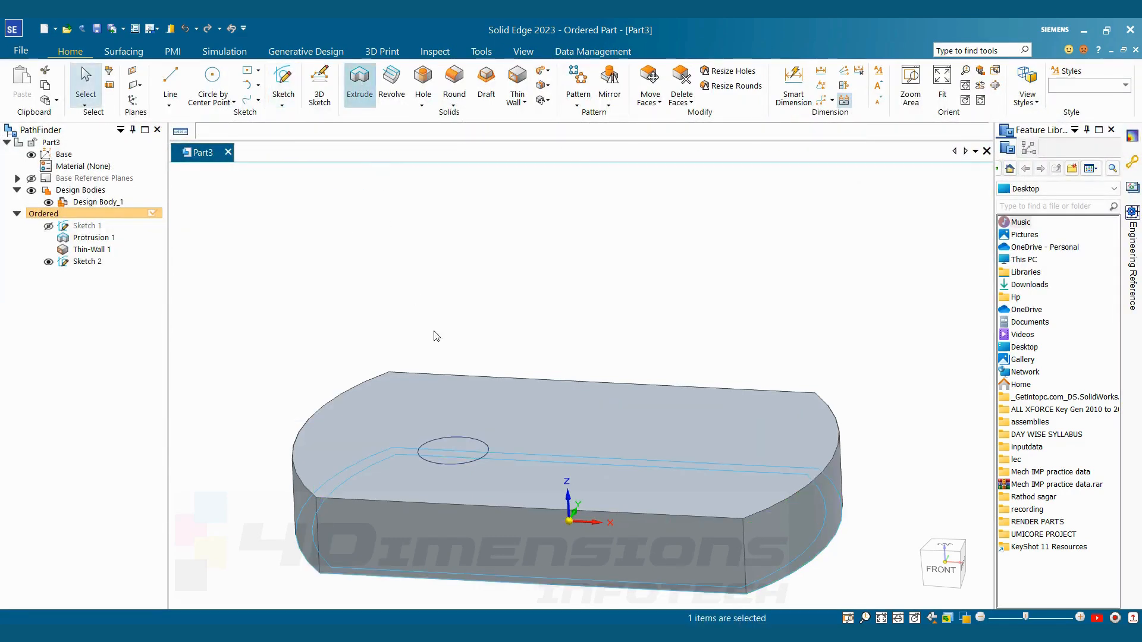
{"action": "left_click", "coordinate": [483, 462]}
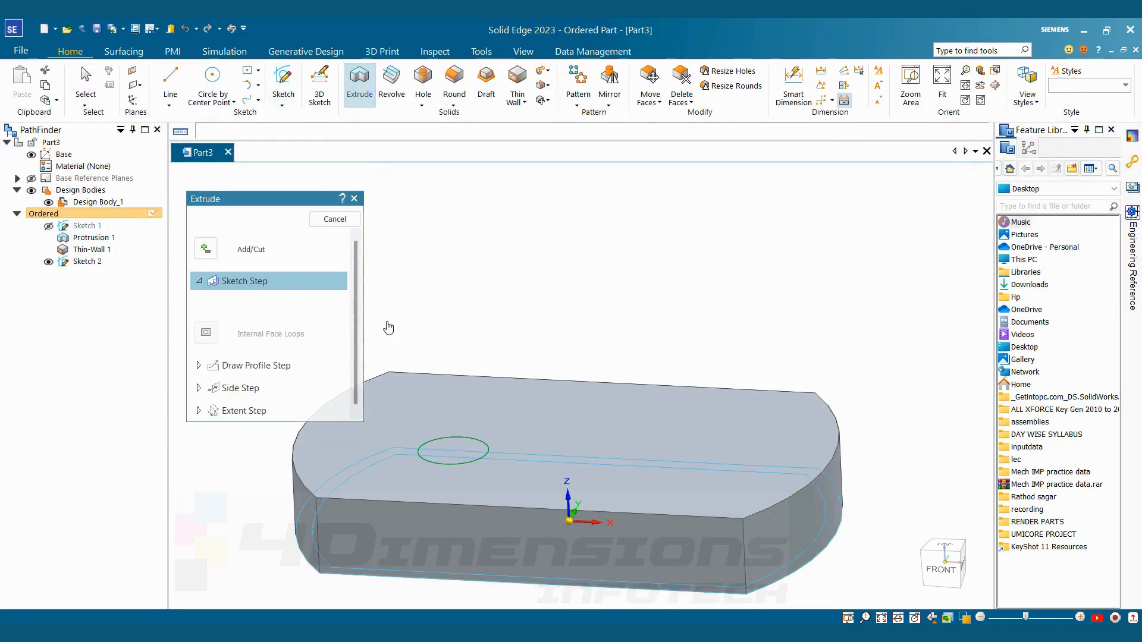
{"action": "left_click", "coordinate": [205, 249]}
{"action": "left_click", "coordinate": [227, 287]}
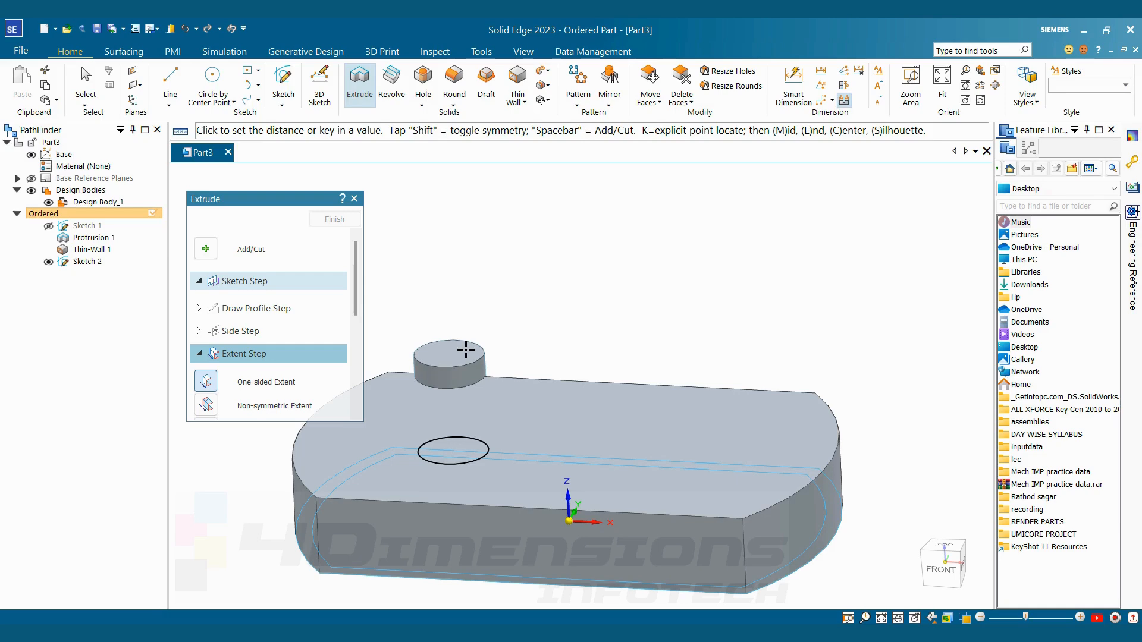
{"action": "key", "text": "Return"}
{"action": "left_click", "coordinate": [465, 349]}
{"action": "left_click", "coordinate": [343, 221]}
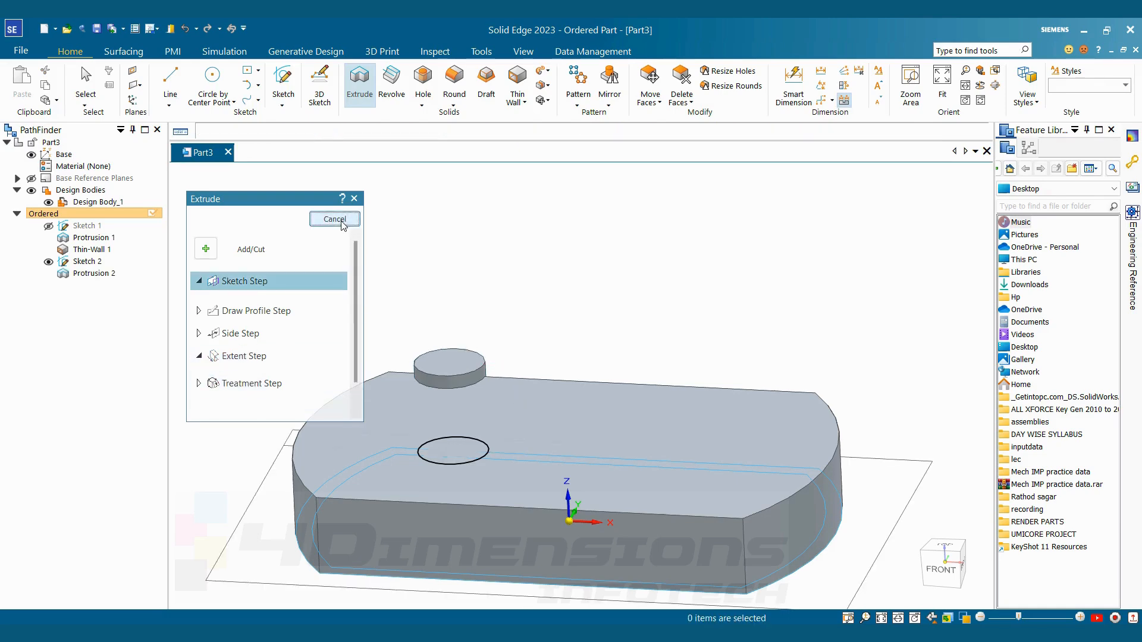
{"action": "left_click", "coordinate": [342, 222]}
Hide the sketch used for the cylindrical boss
{"action": "middle_click_drag", "start_coordinate": [531, 333], "coordinate": [565, 363]}
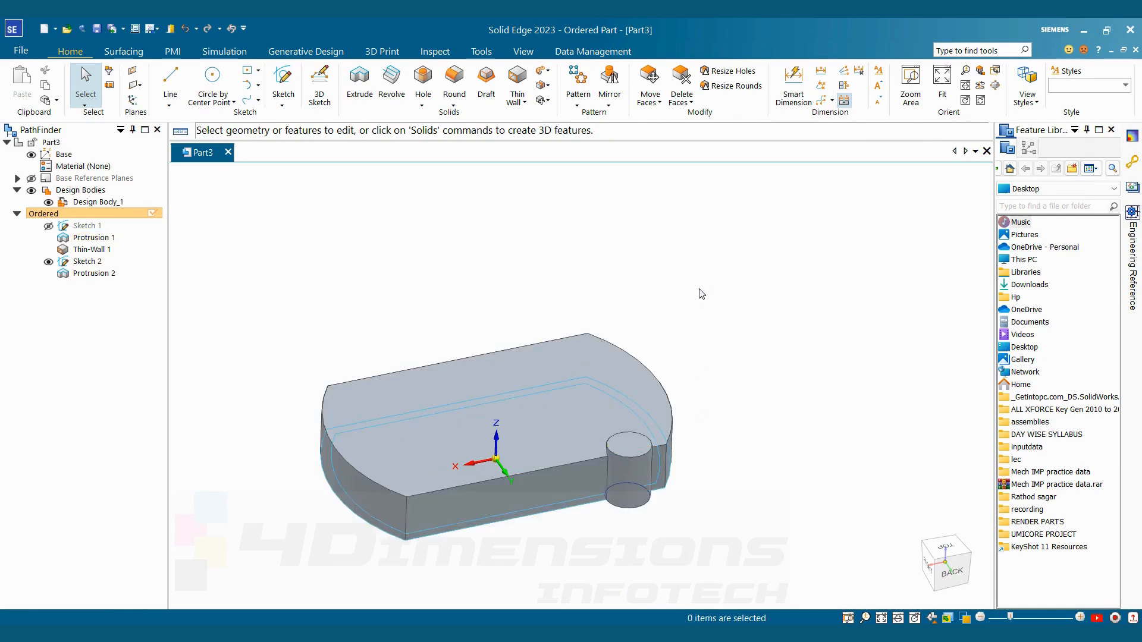
{"action": "middle_click_drag", "start_coordinate": [701, 291], "coordinate": [790, 434]}
{"action": "scroll", "coordinate": [752, 431], "scroll_direction": "up", "scroll_amount": 5}
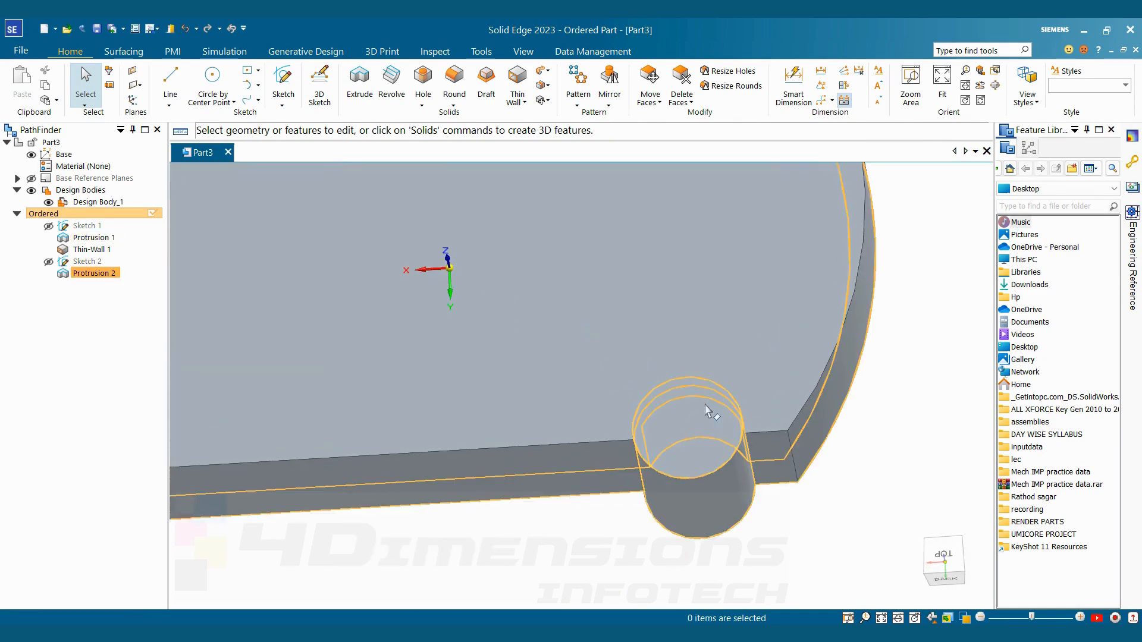
{"action": "middle_click_drag", "start_coordinate": [810, 494], "coordinate": [872, 412]}
{"action": "scroll", "coordinate": [821, 416], "scroll_direction": "down", "scroll_amount": 5}
{"action": "scroll", "coordinate": [900, 386], "scroll_direction": "up", "scroll_amount": 5}
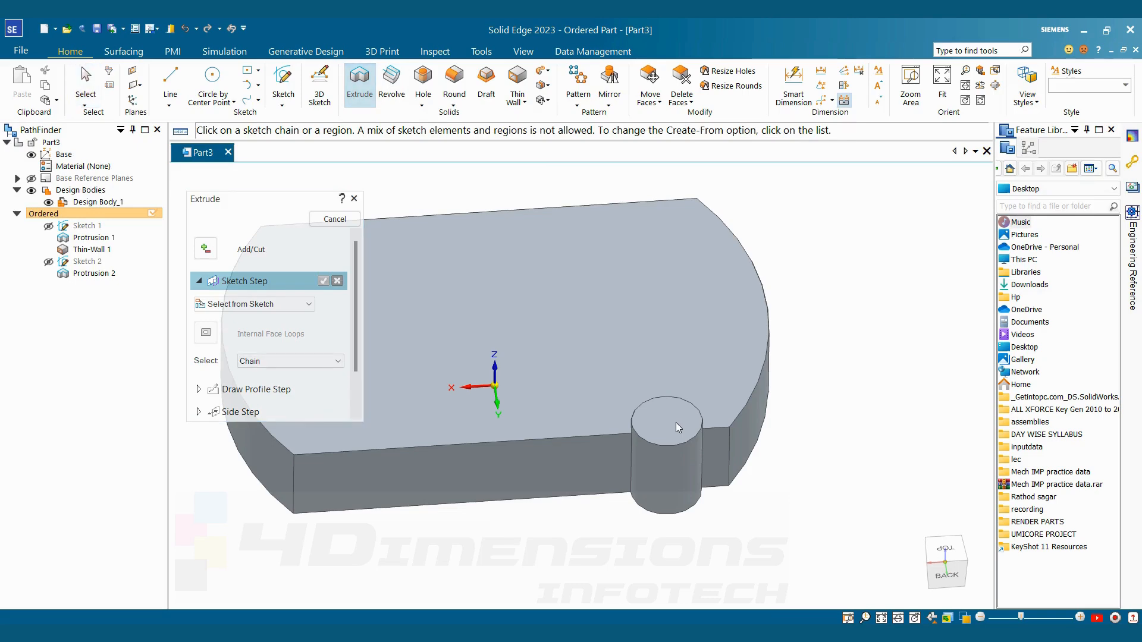
{"action": "left_click", "coordinate": [274, 304]}
{"action": "left_click", "coordinate": [370, 376]}
{"action": "left_click", "coordinate": [677, 427]}
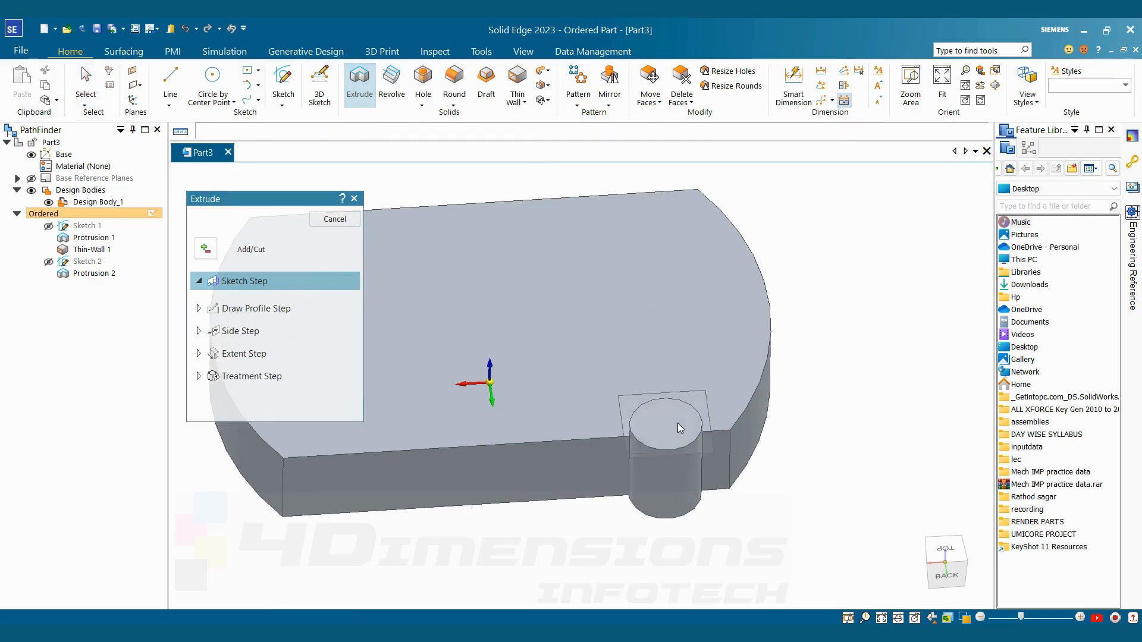
{"action": "left_click", "coordinate": [212, 81]}
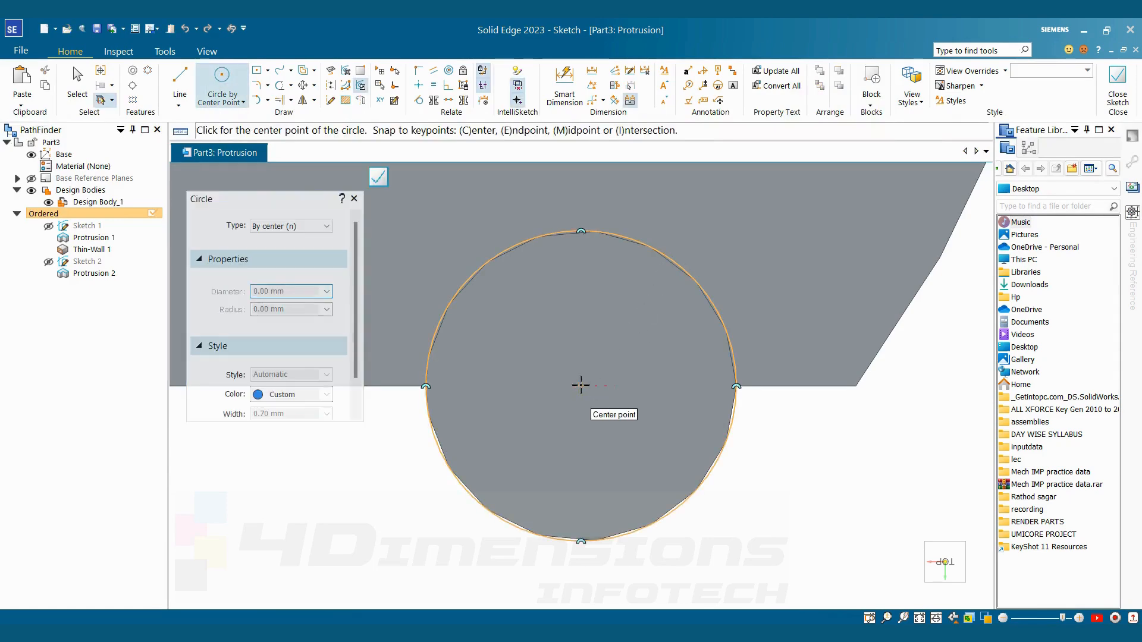
{"action": "left_click", "coordinate": [581, 386]}
{"action": "left_click", "coordinate": [607, 328]}
{"action": "key", "text": "ctrl+d"}
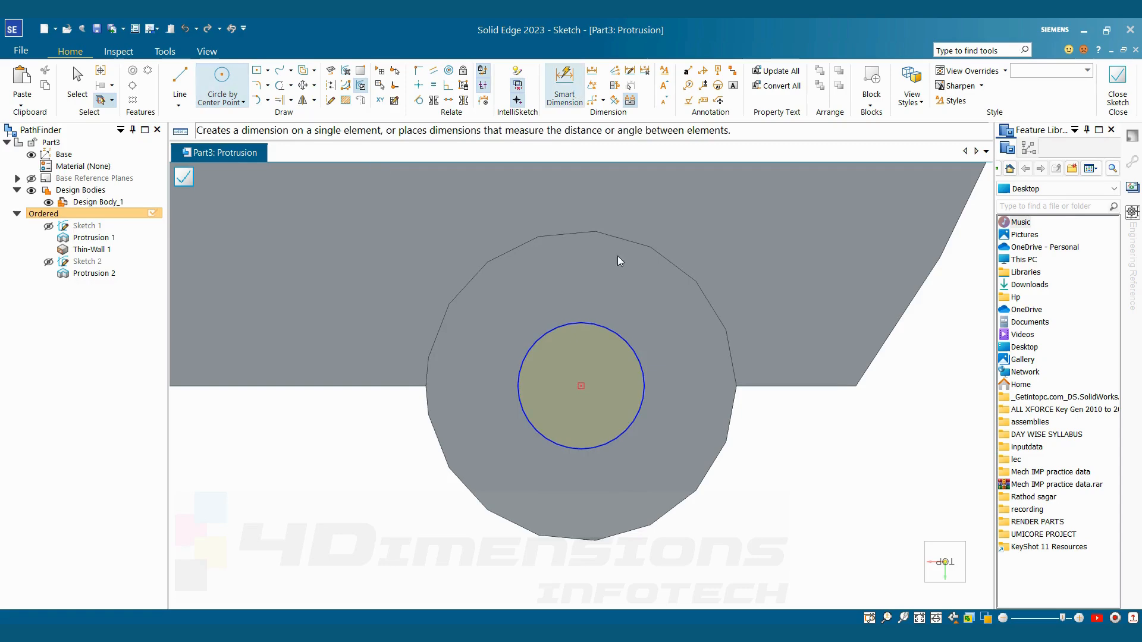
{"action": "left_click", "coordinate": [642, 409]}
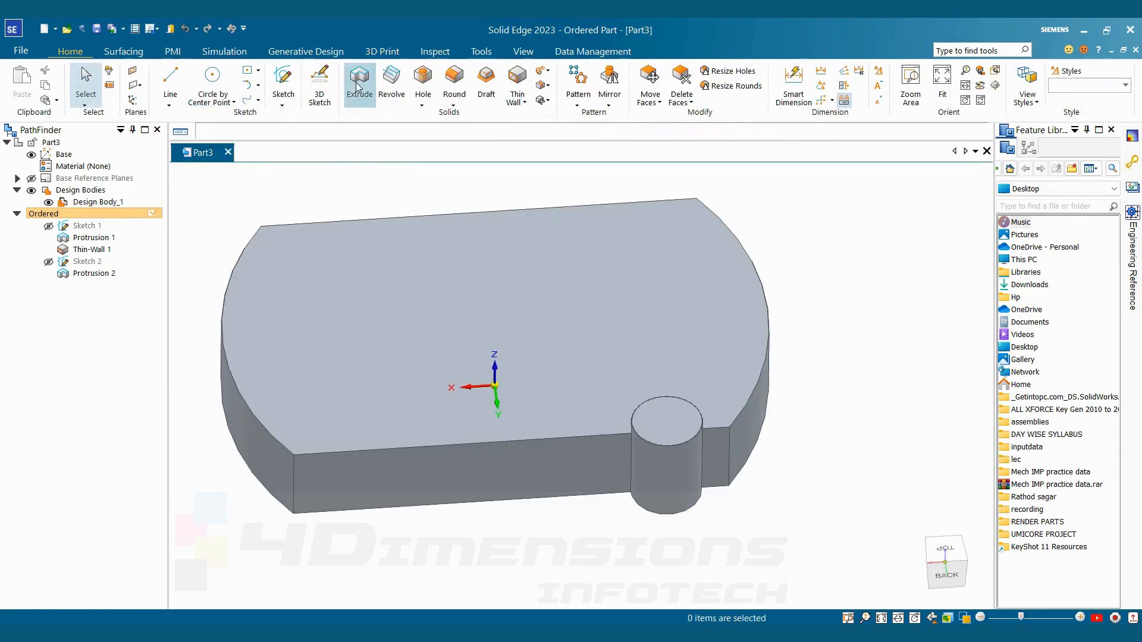
Begin an extrusion with a coincident plane on the boss's top face and sketch a circle concentric with the boss
{"action": "left_click", "coordinate": [262, 304]}
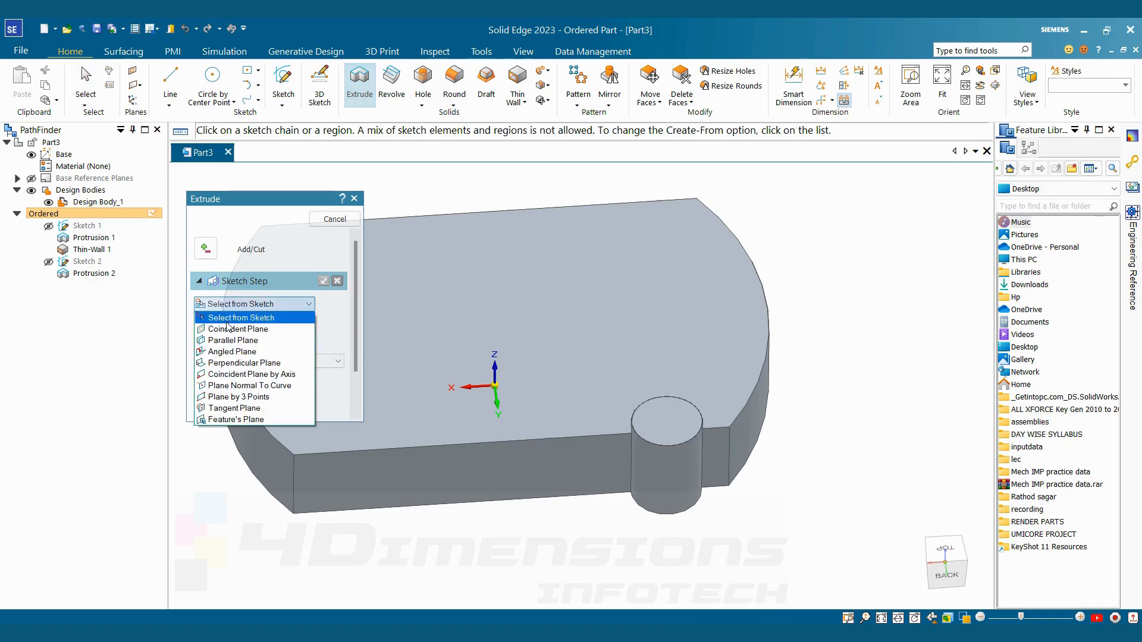
{"action": "left_click", "coordinate": [238, 329]}
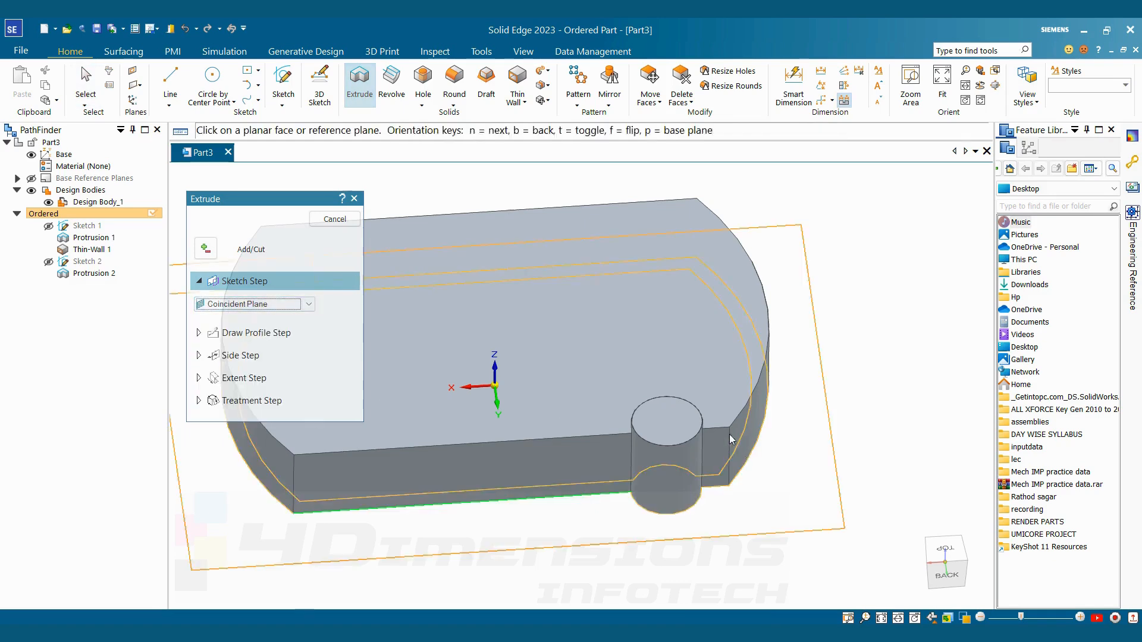
{"action": "left_click", "coordinate": [678, 416]}
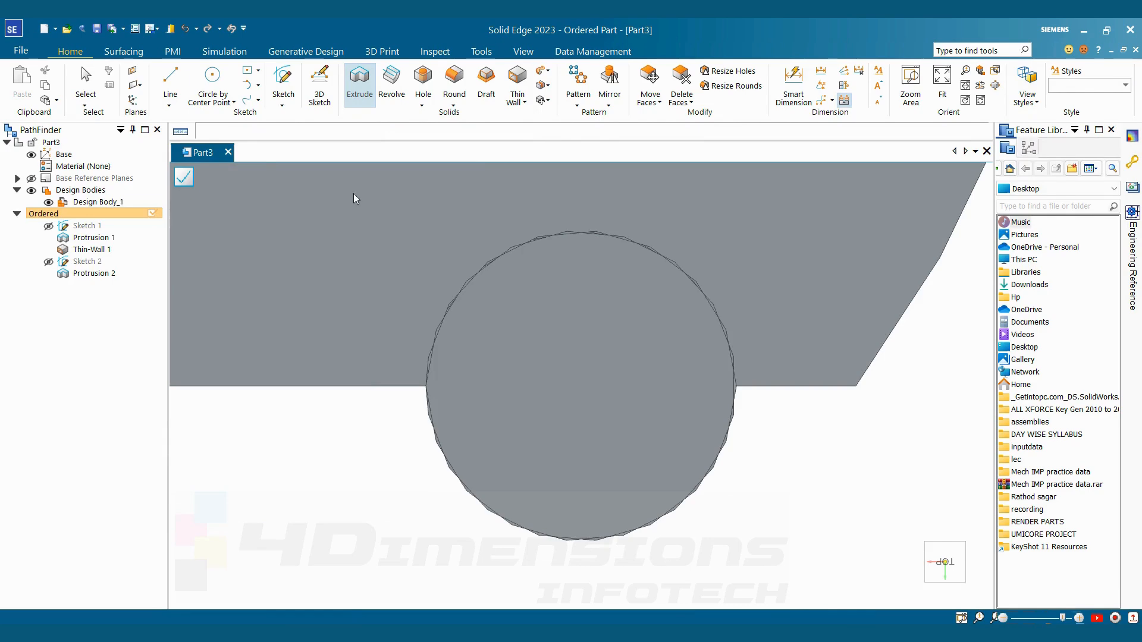
{"action": "left_click", "coordinate": [209, 82]}
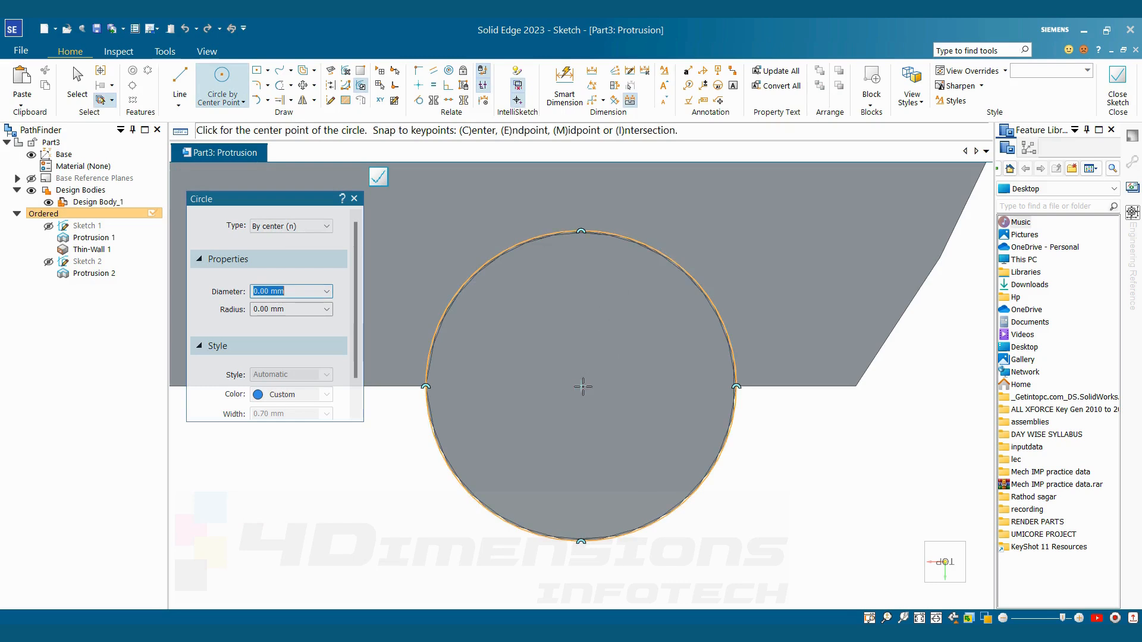
{"action": "left_click", "coordinate": [583, 386]}
{"action": "left_click", "coordinate": [672, 350]}
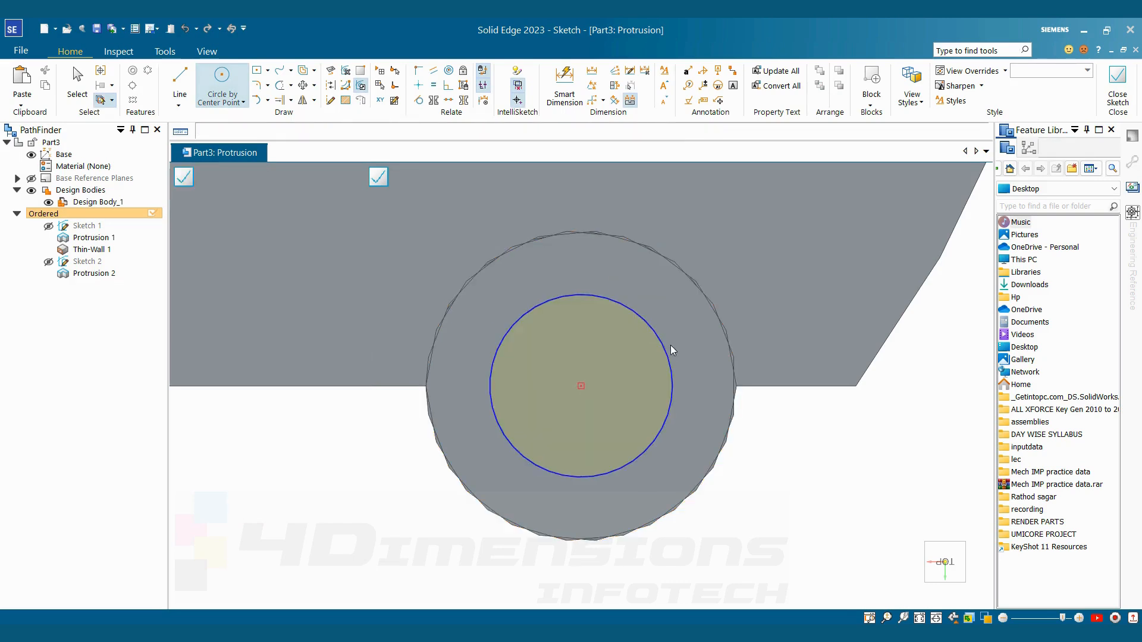
{"action": "key", "text": "Escape"}
Consult the reference drawing for the hole size and dimension the circle's diameter as 12 mm
{"action": "key", "text": "alt+Tab"}
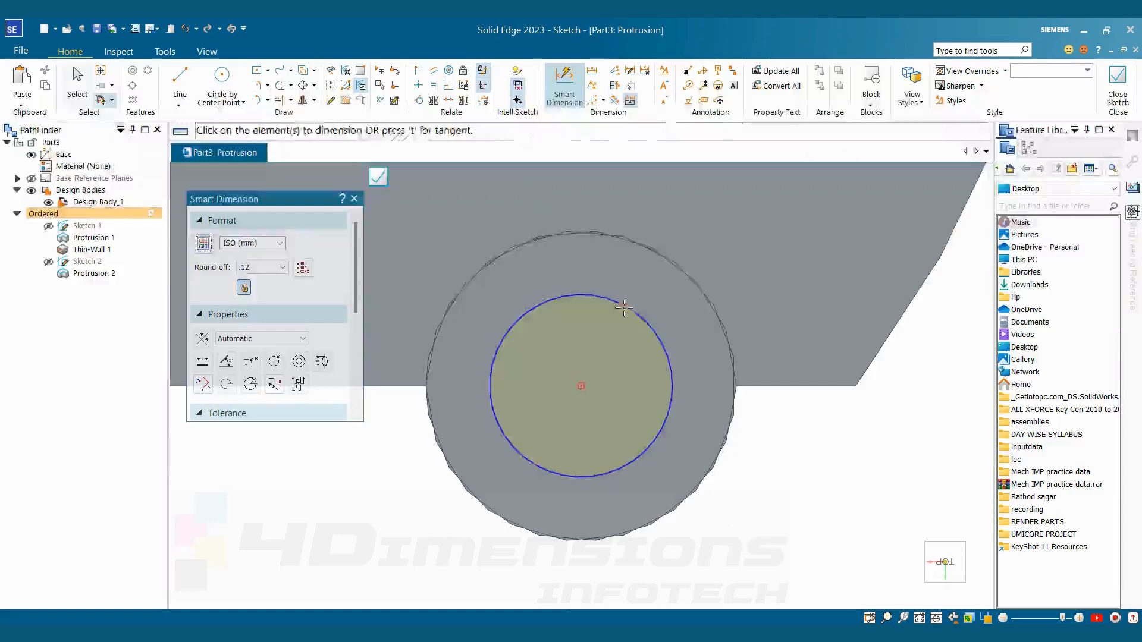
{"action": "left_click", "coordinate": [622, 308]}
{"action": "left_click", "coordinate": [787, 229]}
{"action": "type", "text": "12"}
{"action": "key", "text": "Return"}
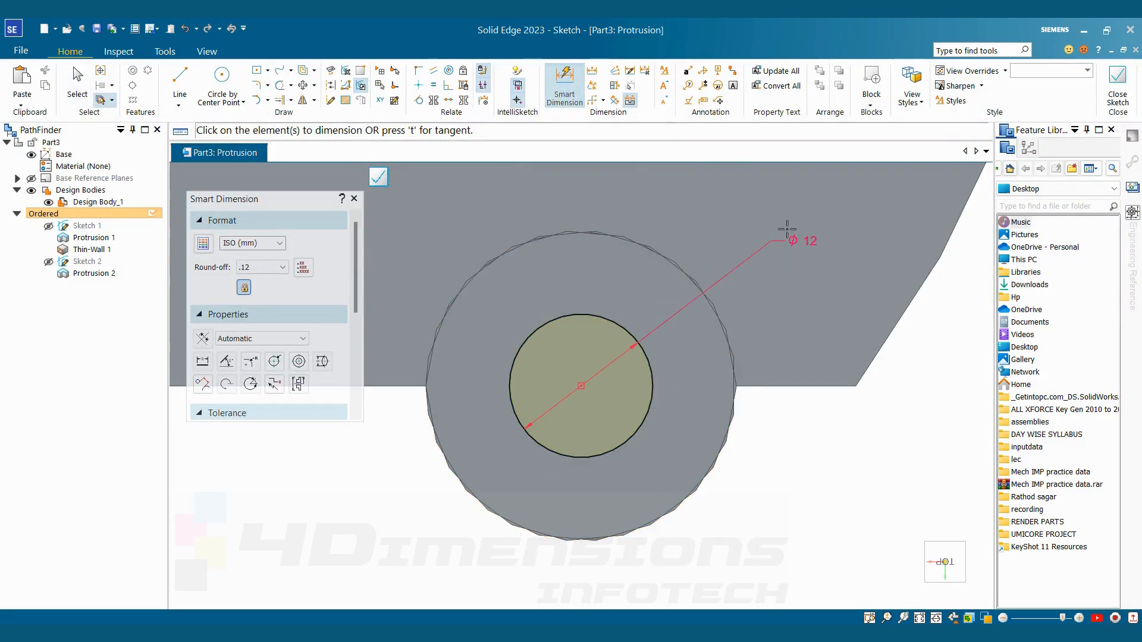
Cut the 12 mm circle downward through the boss's full height with a one-sided extent and finish the extrusion
{"action": "right_click", "coordinate": [819, 218]}
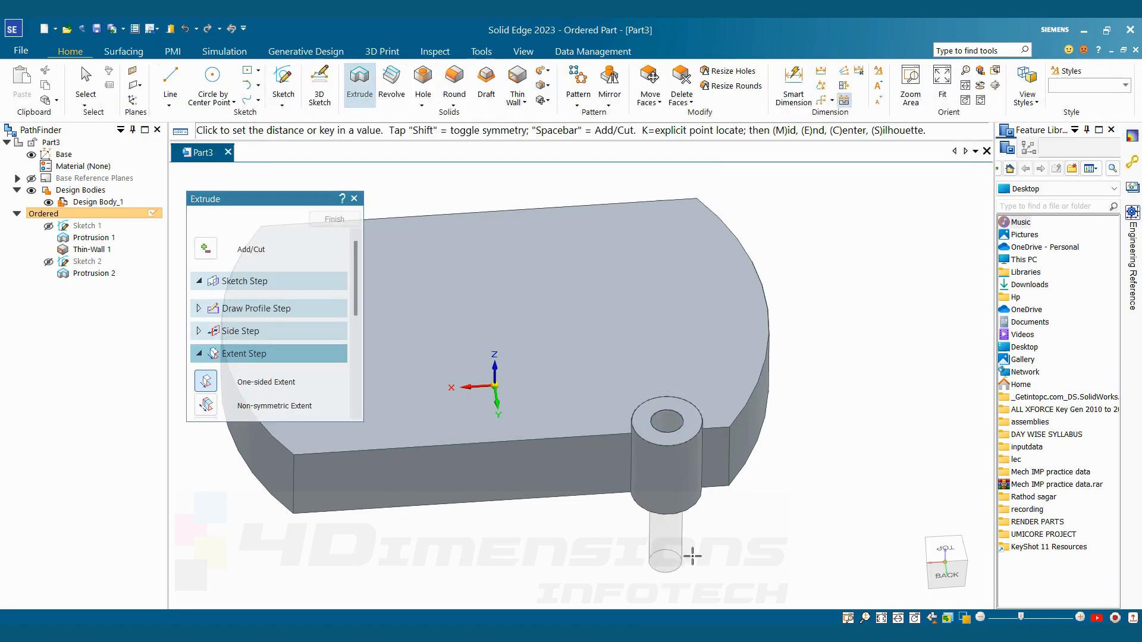
{"action": "left_click", "coordinate": [687, 547]}
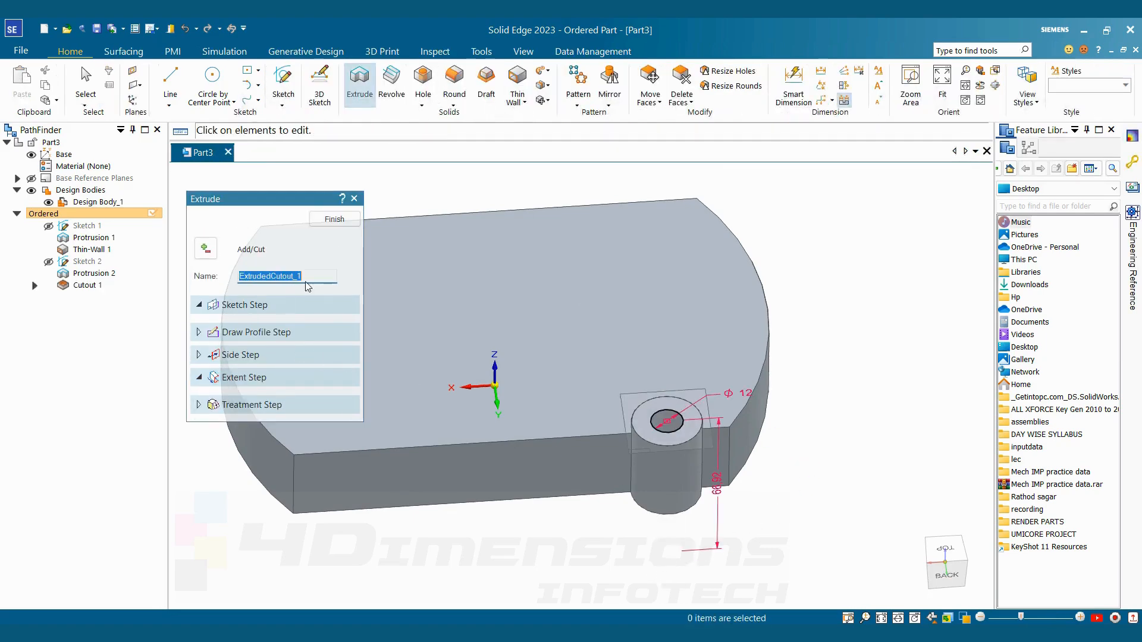
{"action": "left_click", "coordinate": [334, 219]}
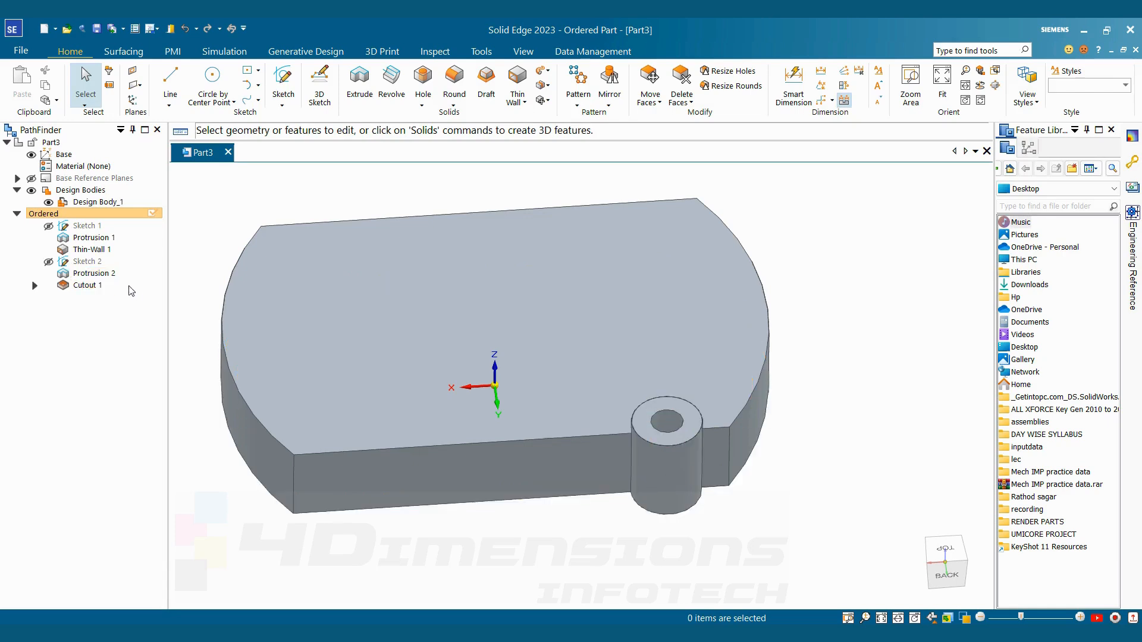
Start a feature pattern and accept the boss protrusion and its hole cutout as the features to repeat
{"action": "left_click", "coordinate": [578, 83]}
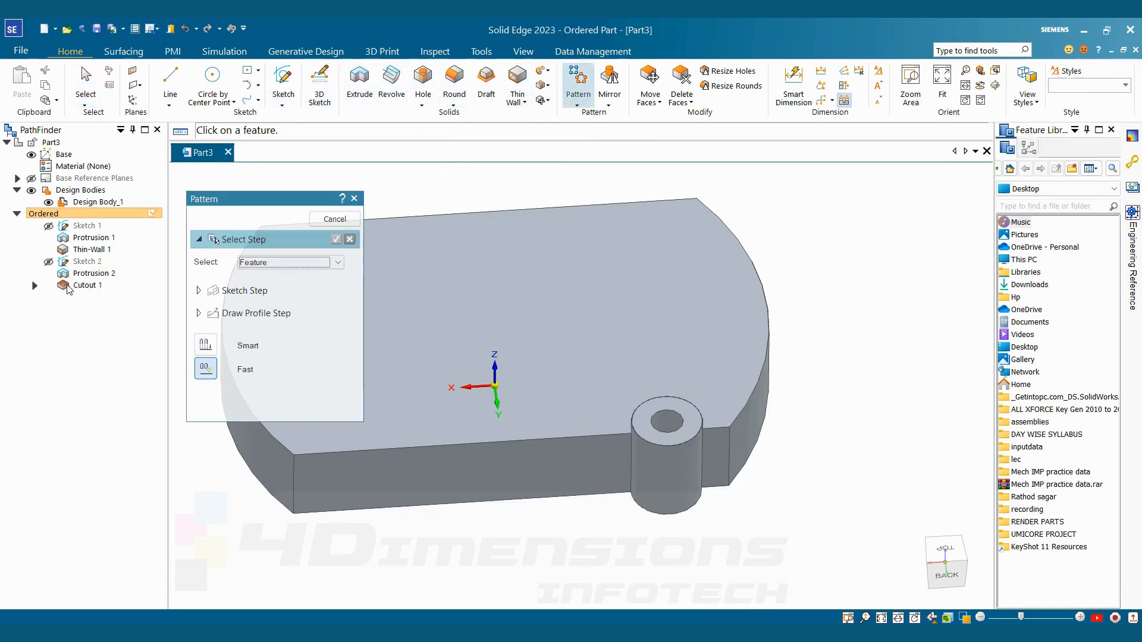
{"action": "left_click", "coordinate": [88, 276]}
{"action": "left_click", "coordinate": [89, 284]}
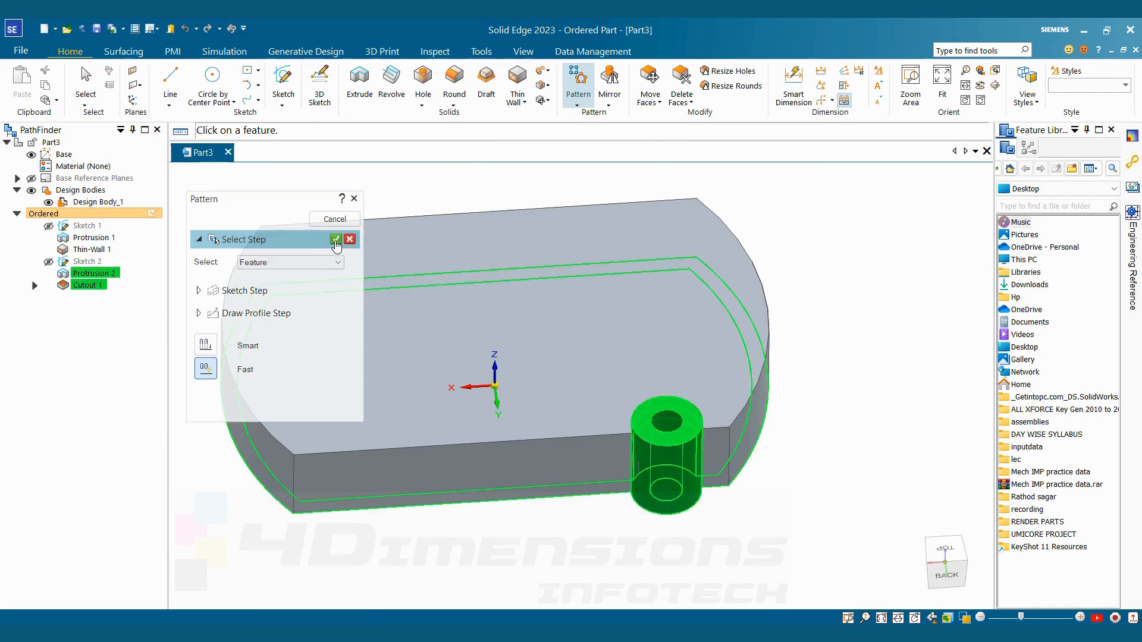
{"action": "left_click", "coordinate": [335, 239]}
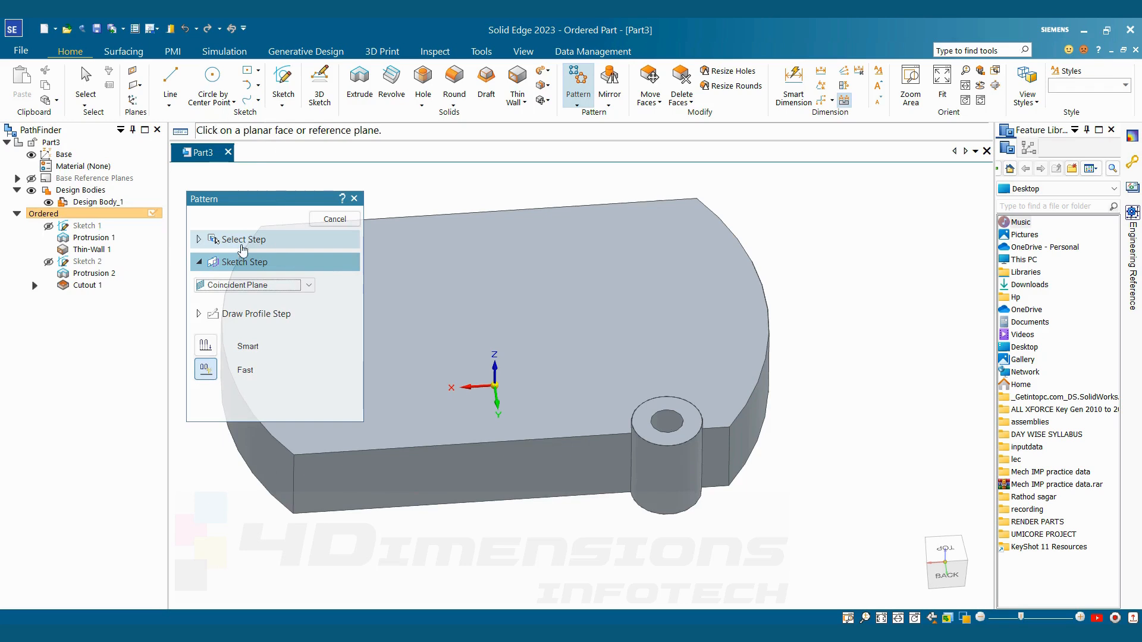
Lay out a rectangular pattern about 125 by 104 mm on the cover's top face, starting from the boss hole's centre
{"action": "left_click", "coordinate": [672, 286]}
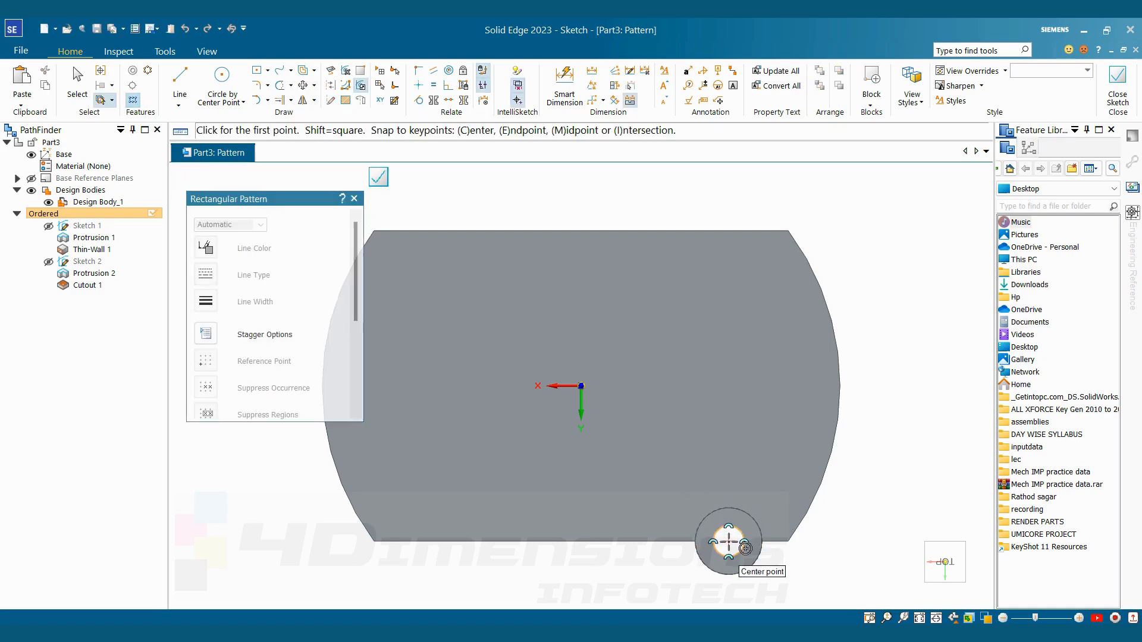
{"action": "left_click", "coordinate": [729, 540]}
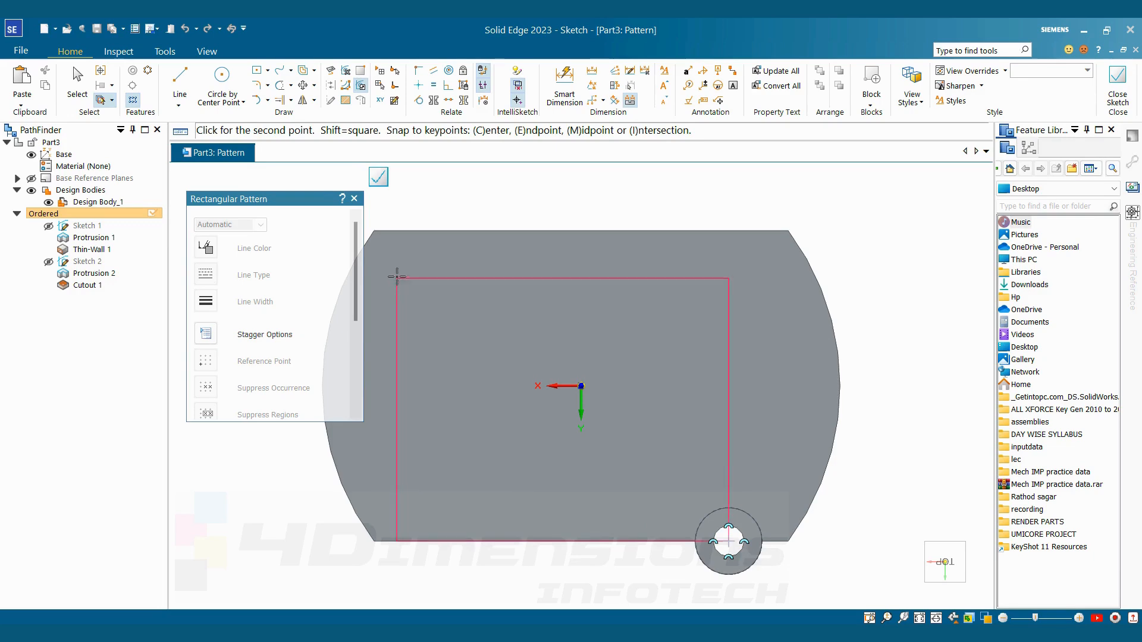
{"action": "left_click", "coordinate": [406, 271]}
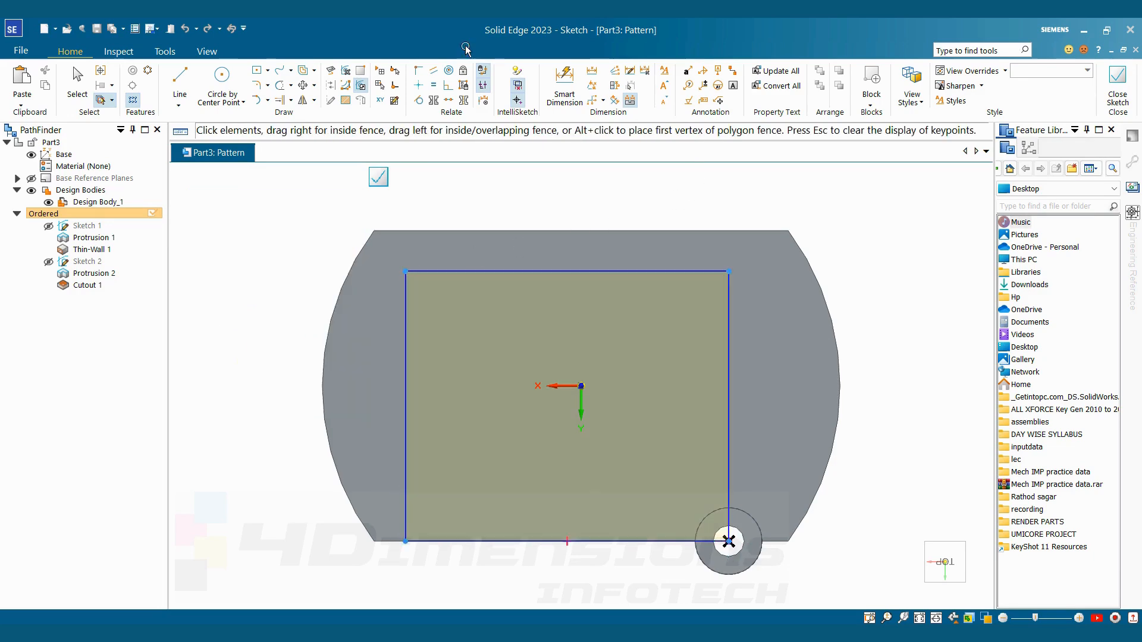
Switch the rectangular pattern to Fixed spacing with 114 mm in X and 120 mm in Y
{"action": "scroll", "coordinate": [353, 299], "scroll_direction": "down", "scroll_amount": 2}
{"action": "scroll", "coordinate": [348, 365], "scroll_direction": "down", "scroll_amount": 4}
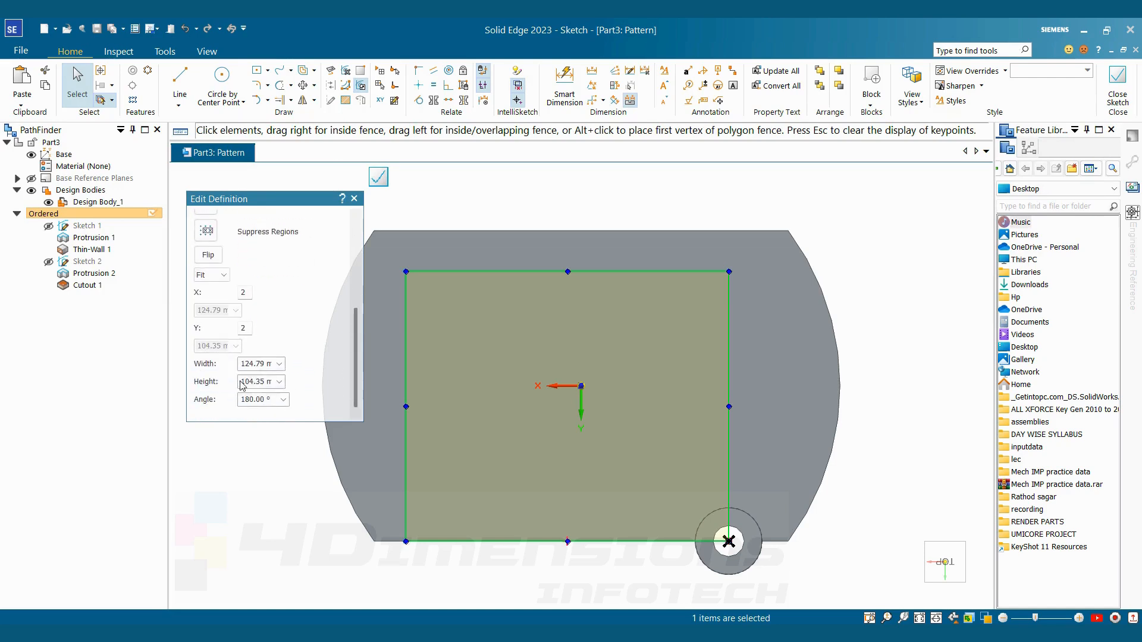
{"action": "left_click", "coordinate": [221, 275]}
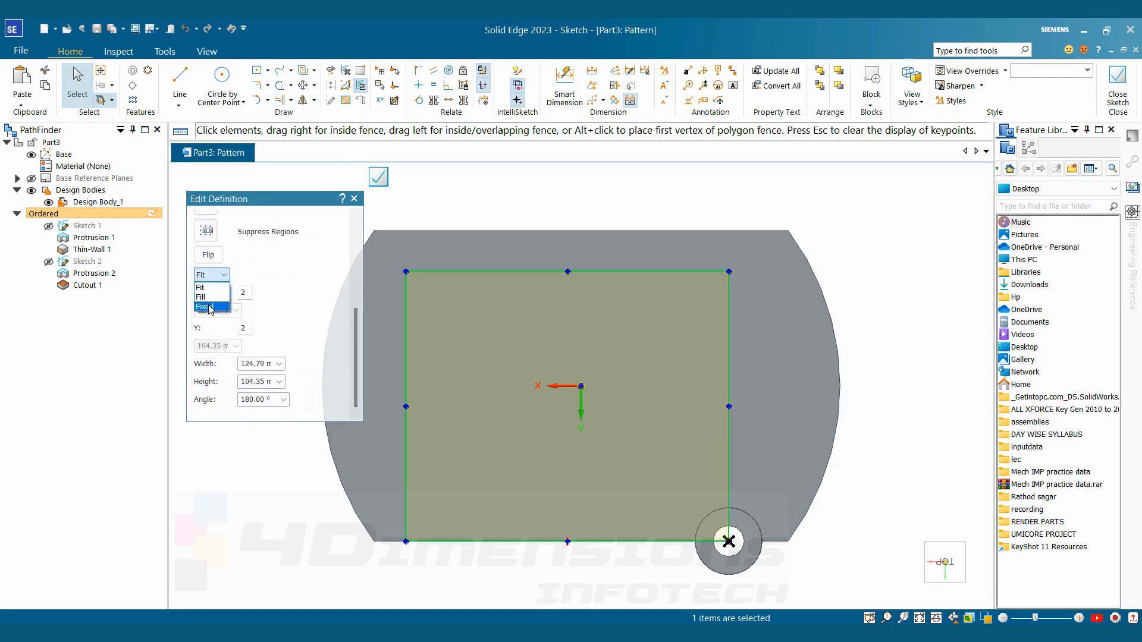
{"action": "left_click", "coordinate": [212, 308]}
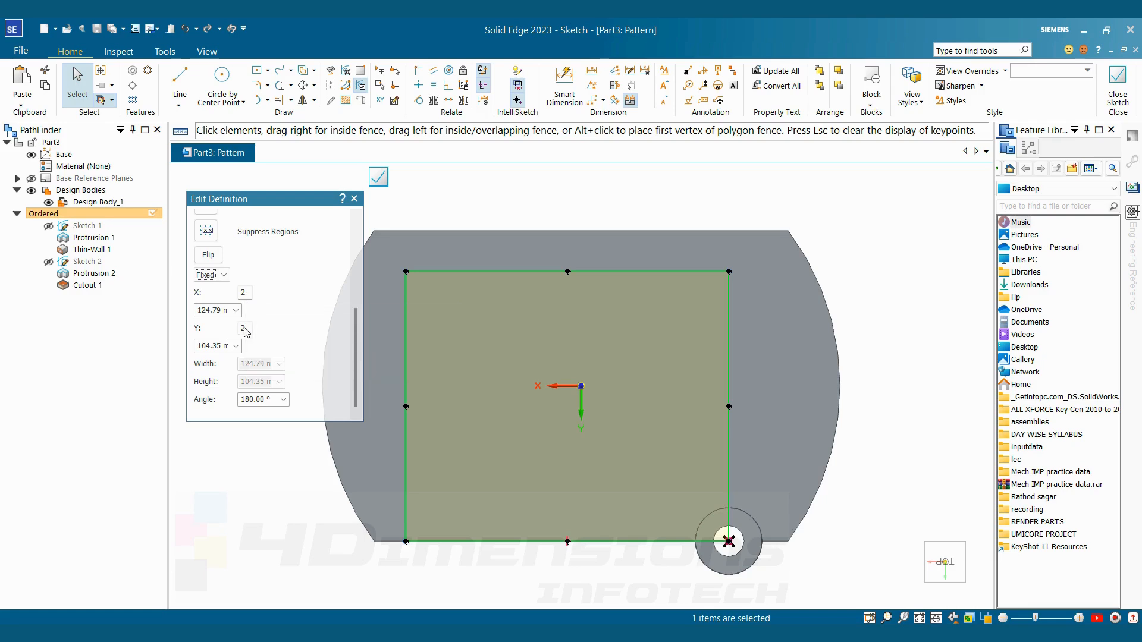
{"action": "left_click", "coordinate": [220, 314]}
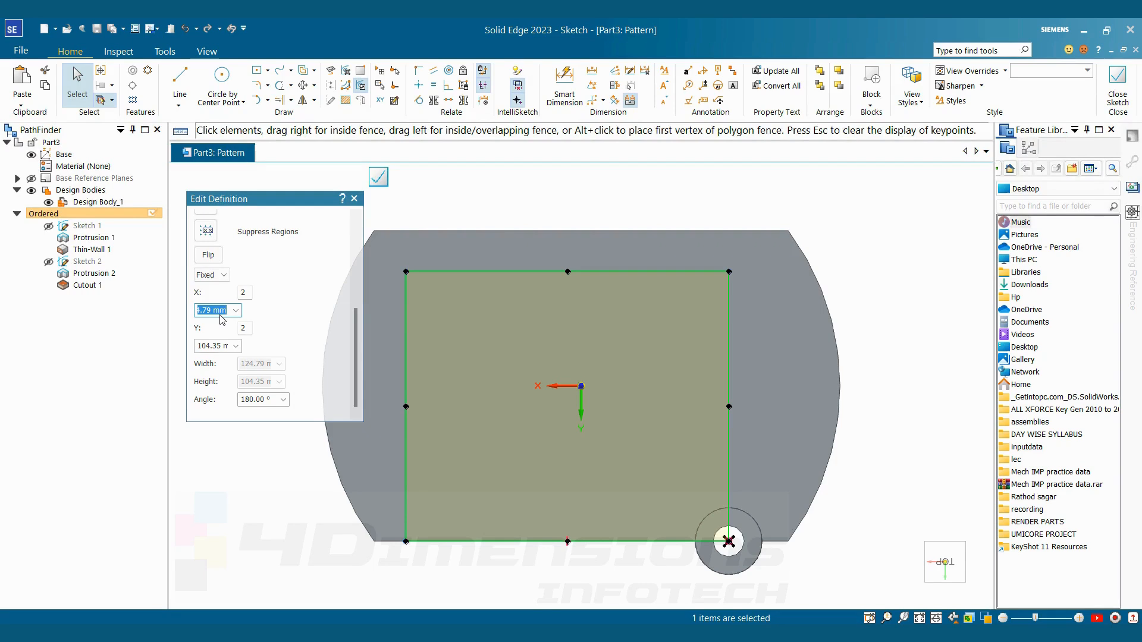
{"action": "type", "text": "114"}
{"action": "key", "text": "Tab"}
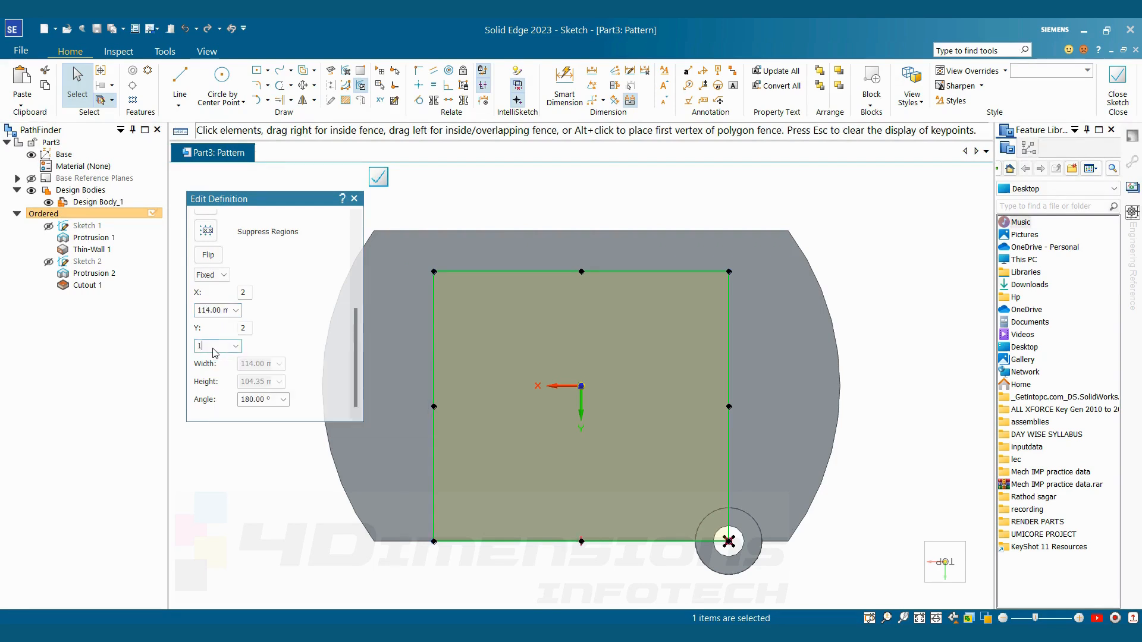
{"action": "type", "text": "120"}
{"action": "key", "text": "Tab"}
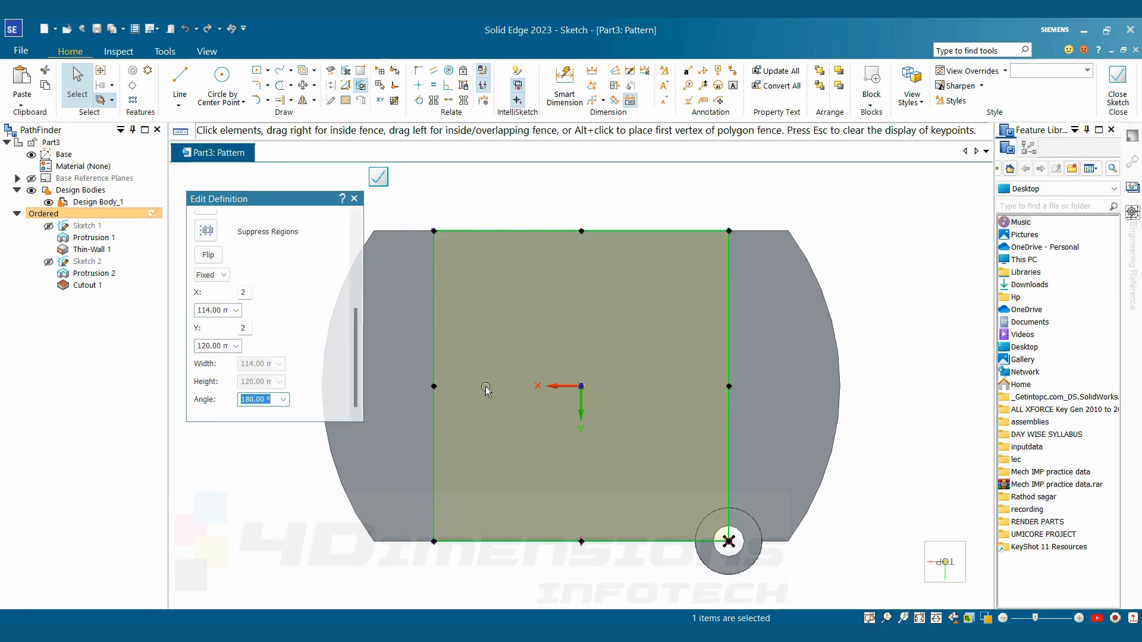
Check the boss spacing in the reference drawing ttt.jpg and close the pattern sketch
{"action": "key", "text": "alt+Tab"}
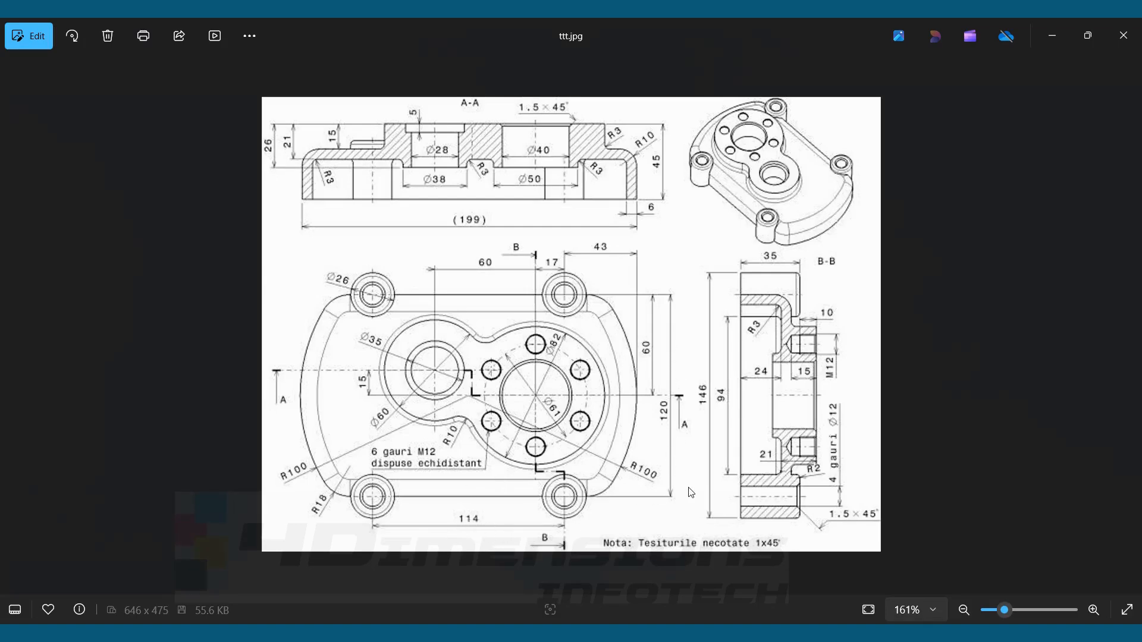
{"action": "key", "text": "alt+Tab"}
{"action": "left_click", "coordinate": [1118, 83]}
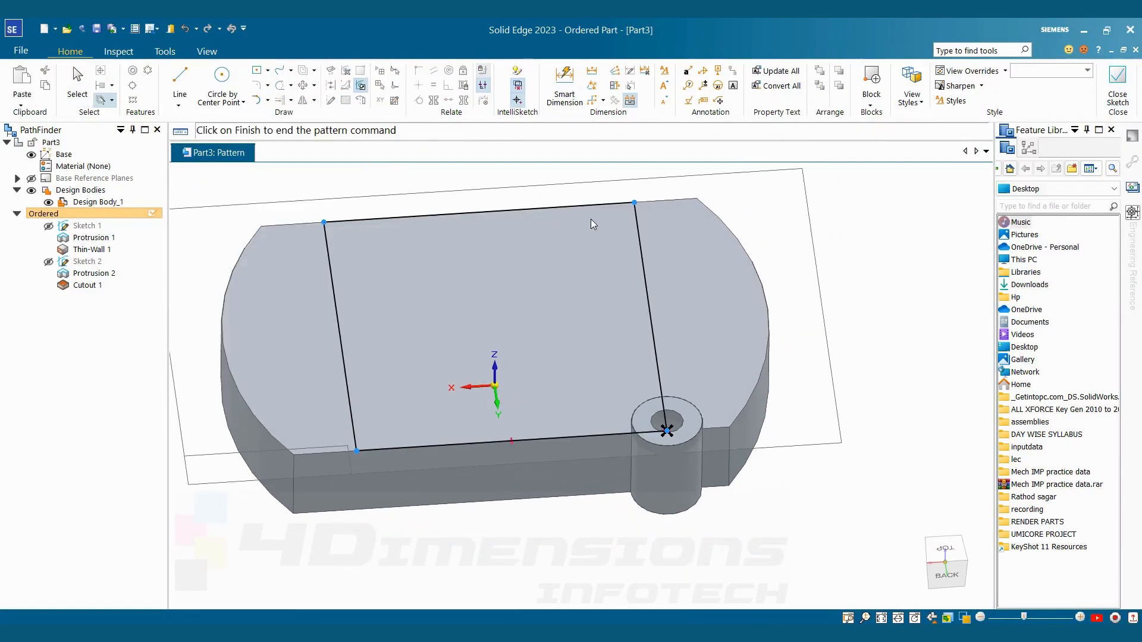
Consult the reference drawing for the raised bearing bosses and start a new sketch on the cover's top face
{"action": "key", "text": "alt+Tab"}
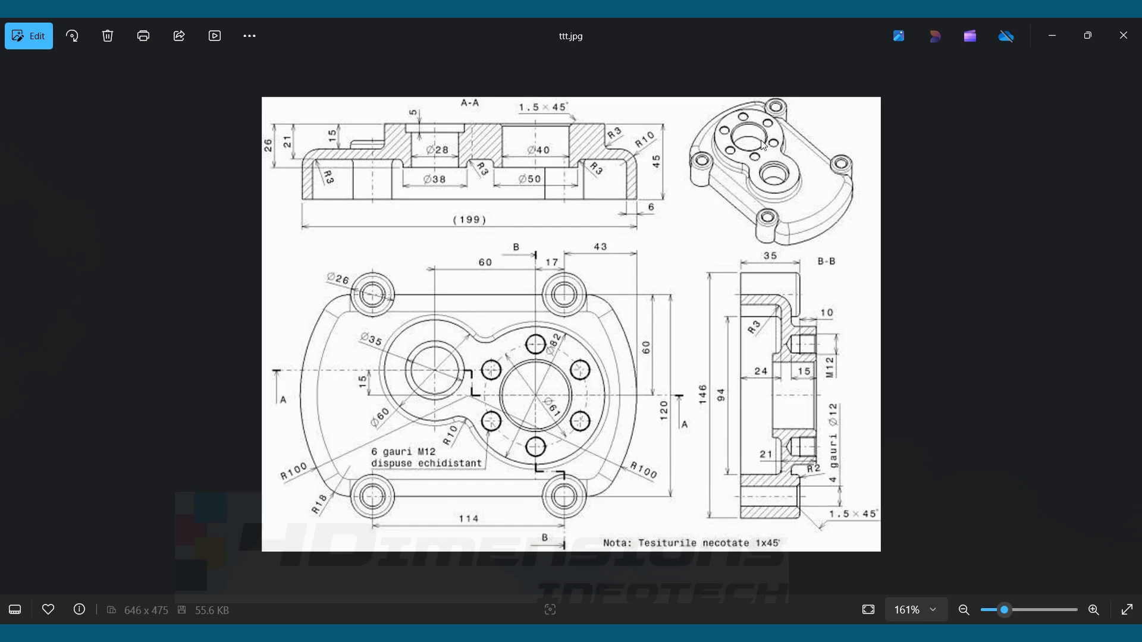
{"action": "key", "text": "alt+Tab"}
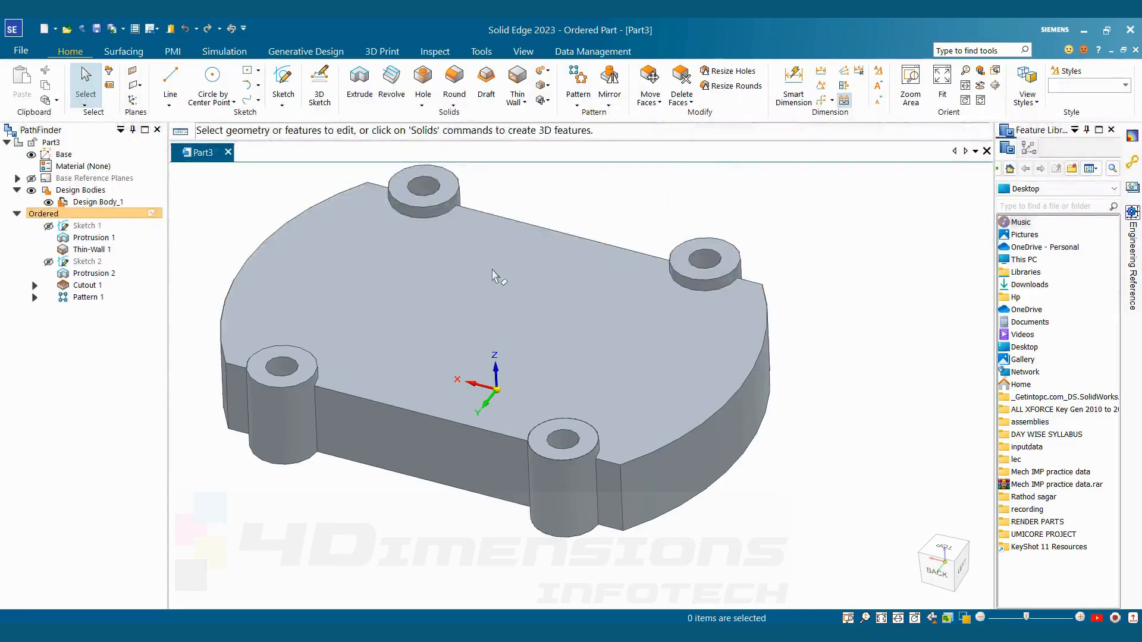
{"action": "left_click", "coordinate": [279, 80]}
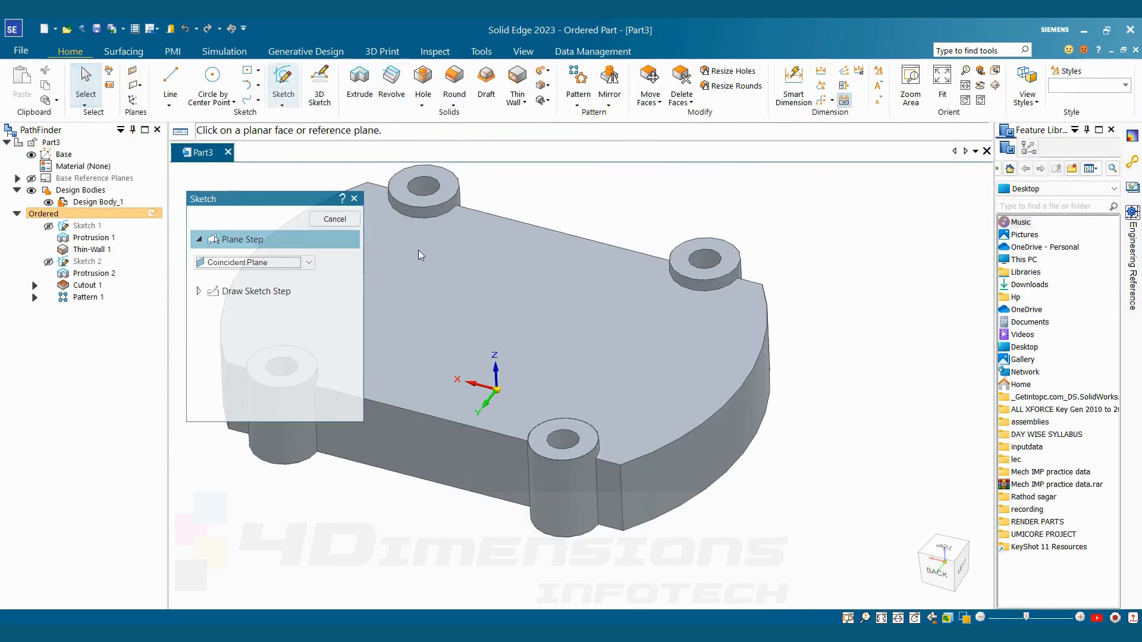
{"action": "left_click", "coordinate": [526, 305]}
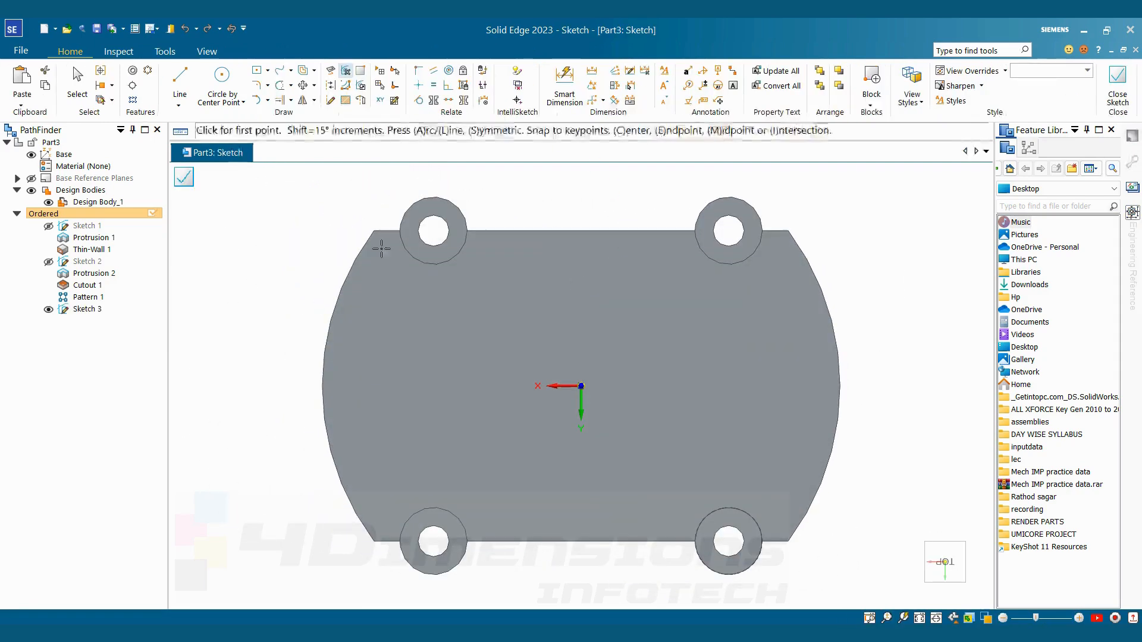
Sketch a smaller and a larger circle diagonally offset on either side of the origin, centres about 79 mm apart horizontally
{"action": "left_click", "coordinate": [222, 82]}
{"action": "left_click", "coordinate": [465, 349]}
{"action": "left_click", "coordinate": [521, 369]}
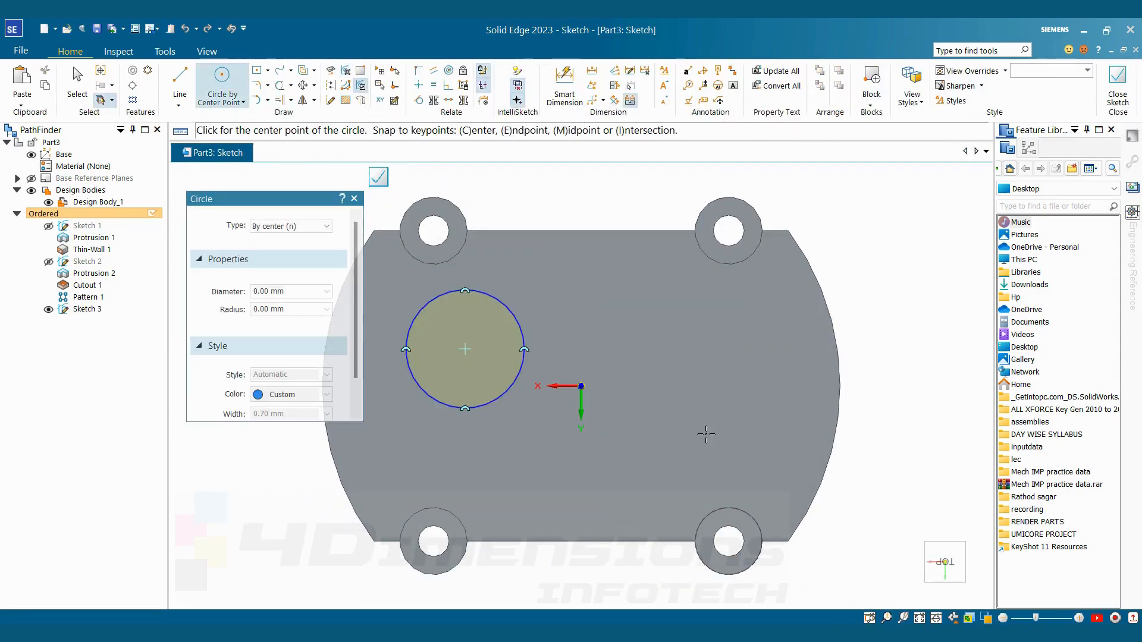
{"action": "left_click", "coordinate": [669, 434]}
{"action": "left_click", "coordinate": [713, 351]}
{"action": "key", "text": "Escape"}
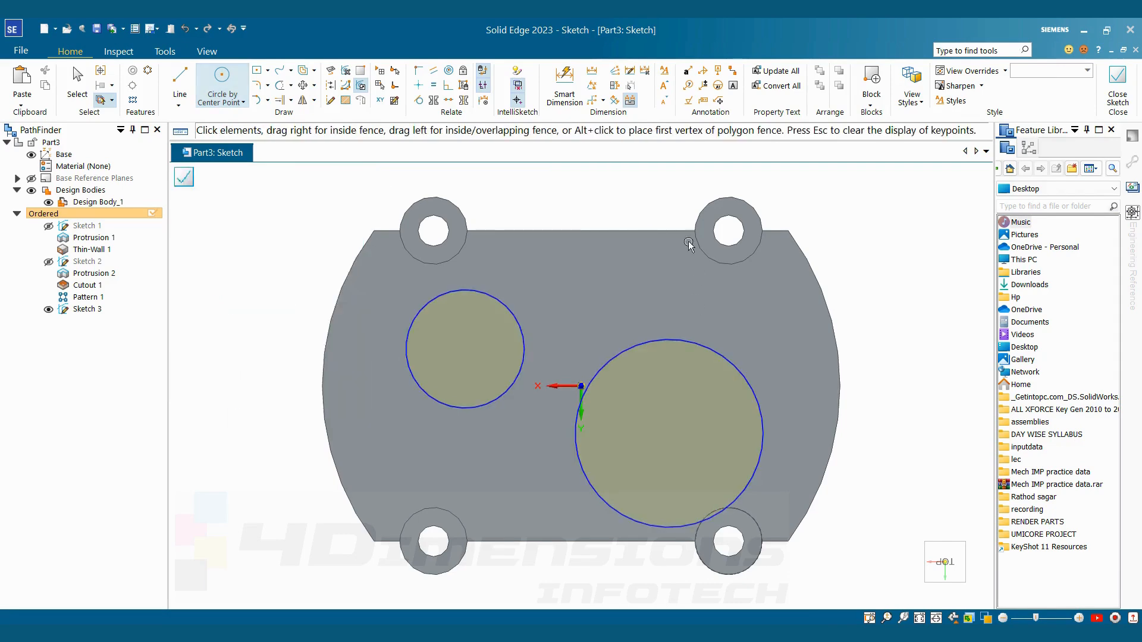
Dimension the horizontal distance between the two circle centres as 60 mm
{"action": "left_click", "coordinate": [567, 105]}
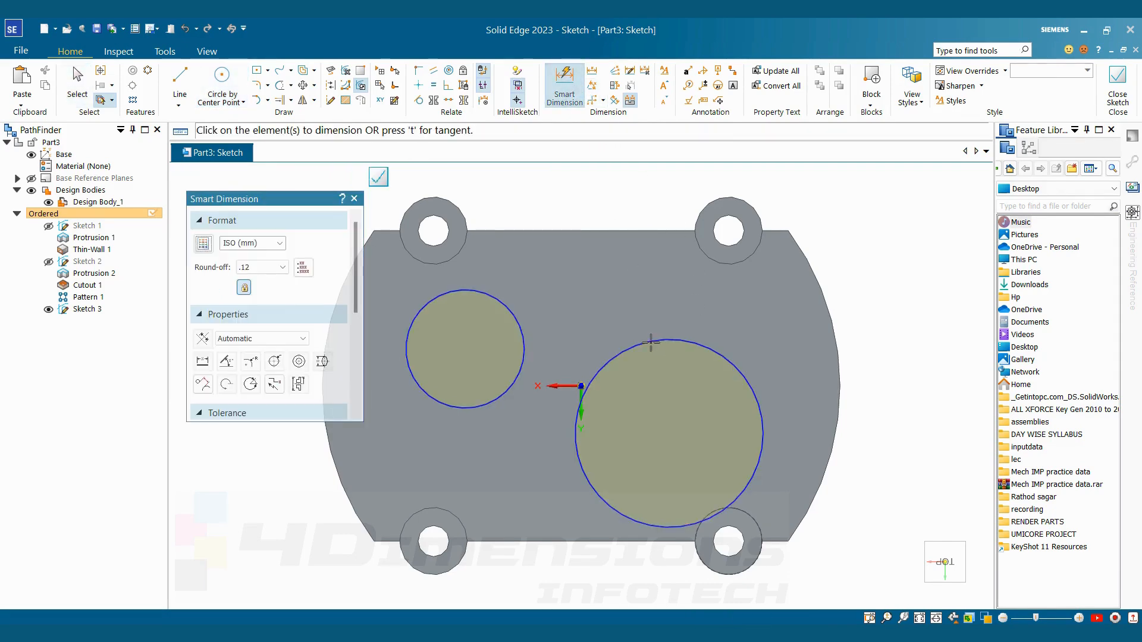
{"action": "left_click", "coordinate": [655, 340]}
{"action": "left_click", "coordinate": [522, 339]}
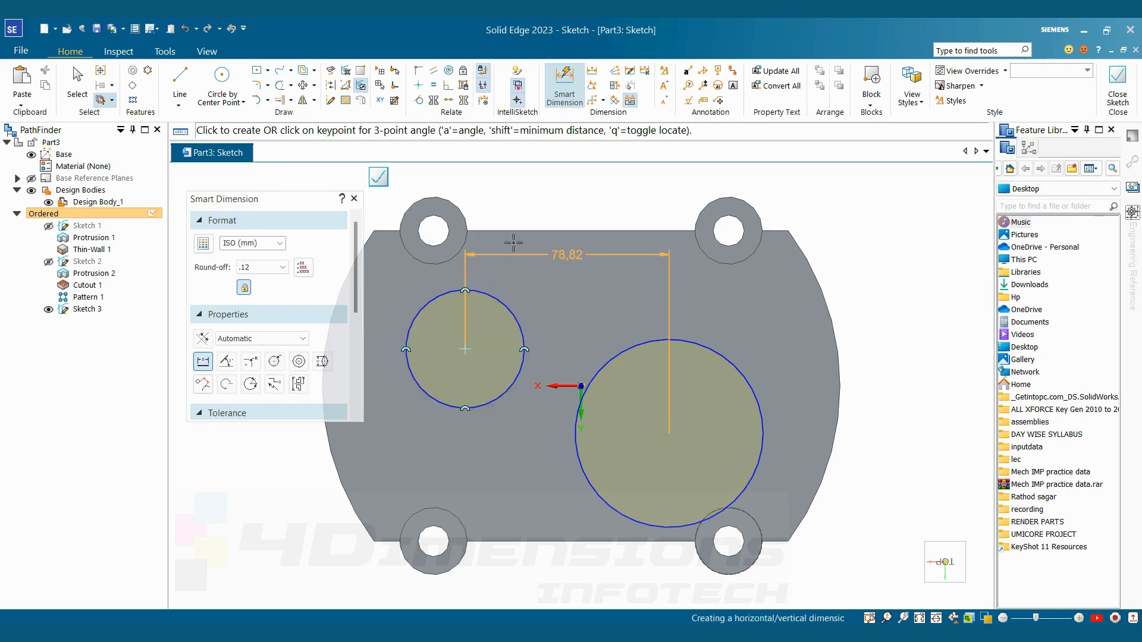
{"action": "left_click", "coordinate": [545, 269]}
{"action": "type", "text": "60"}
{"action": "key", "text": "Return"}
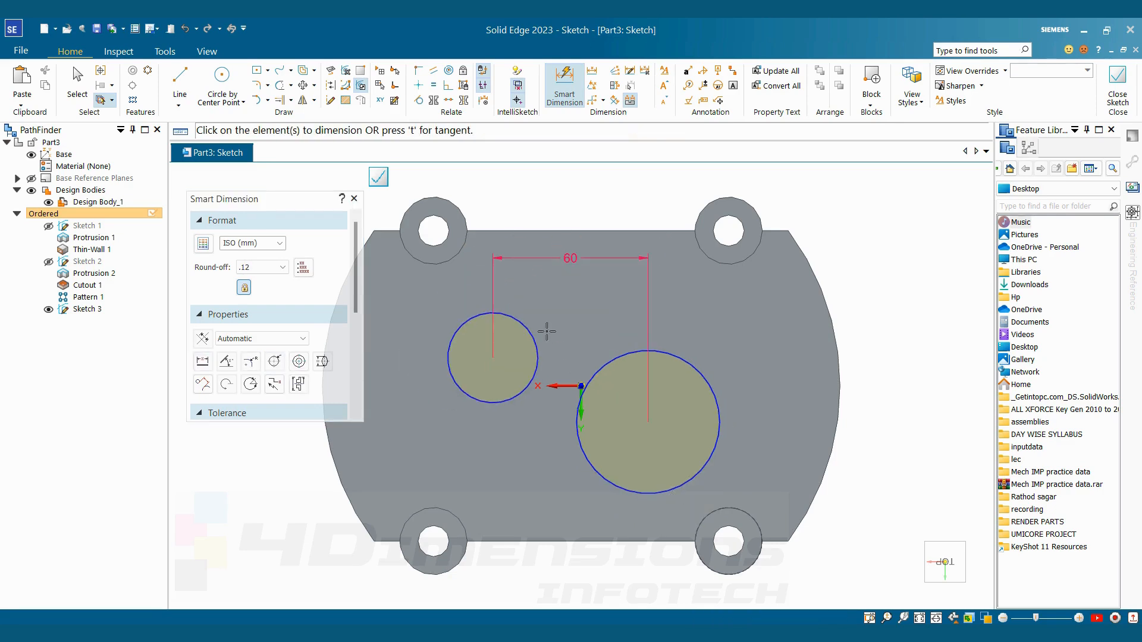
Dimension the vertical offset between the two circle centres as 15 mm
{"action": "left_click", "coordinate": [590, 379]}
{"action": "left_click", "coordinate": [590, 379]}
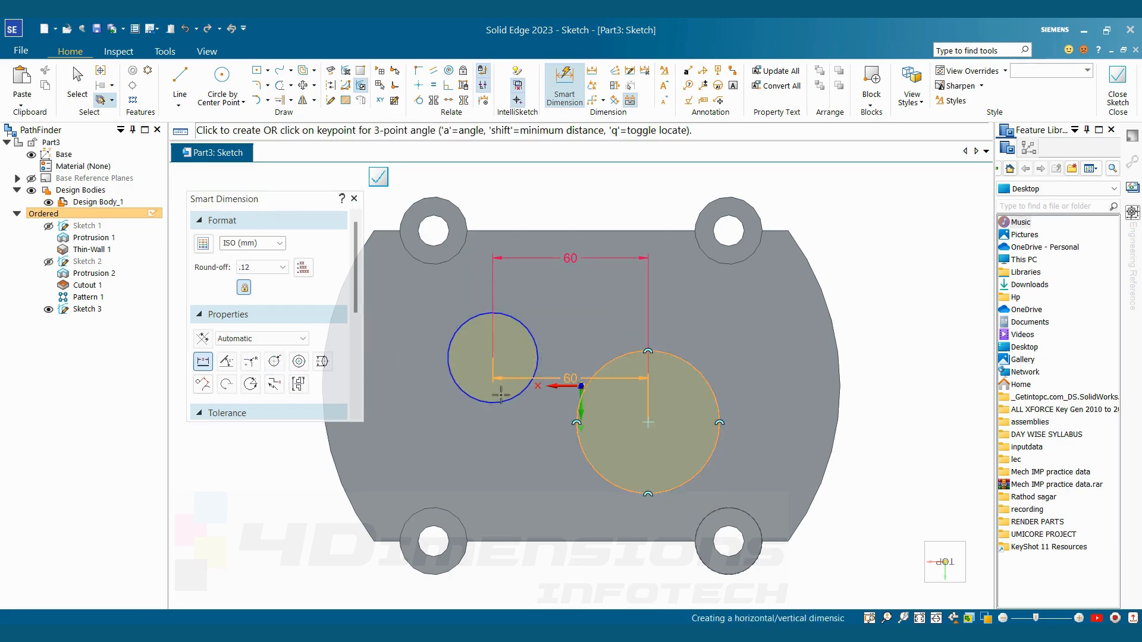
{"action": "left_click", "coordinate": [391, 408]}
{"action": "type", "text": "15"}
{"action": "key", "text": "Return"}
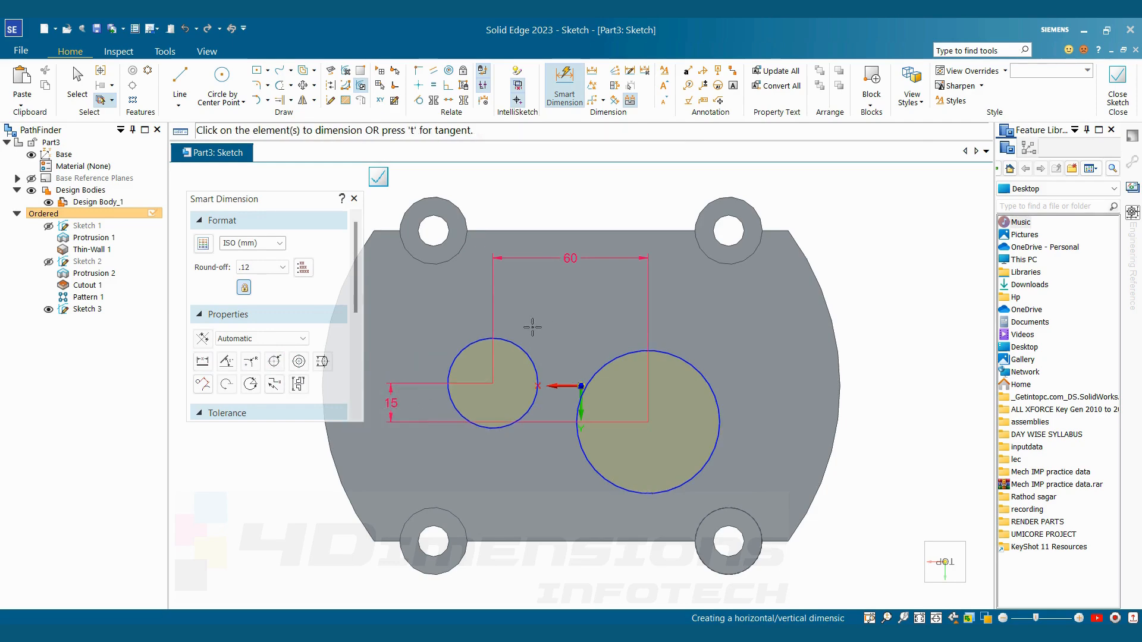
Dimension the smaller circle's diameter as 60 mm and the larger circle's diameter as 82 mm
{"action": "left_click", "coordinate": [471, 340]}
{"action": "left_click", "coordinate": [440, 315]}
{"action": "type", "text": "6"}
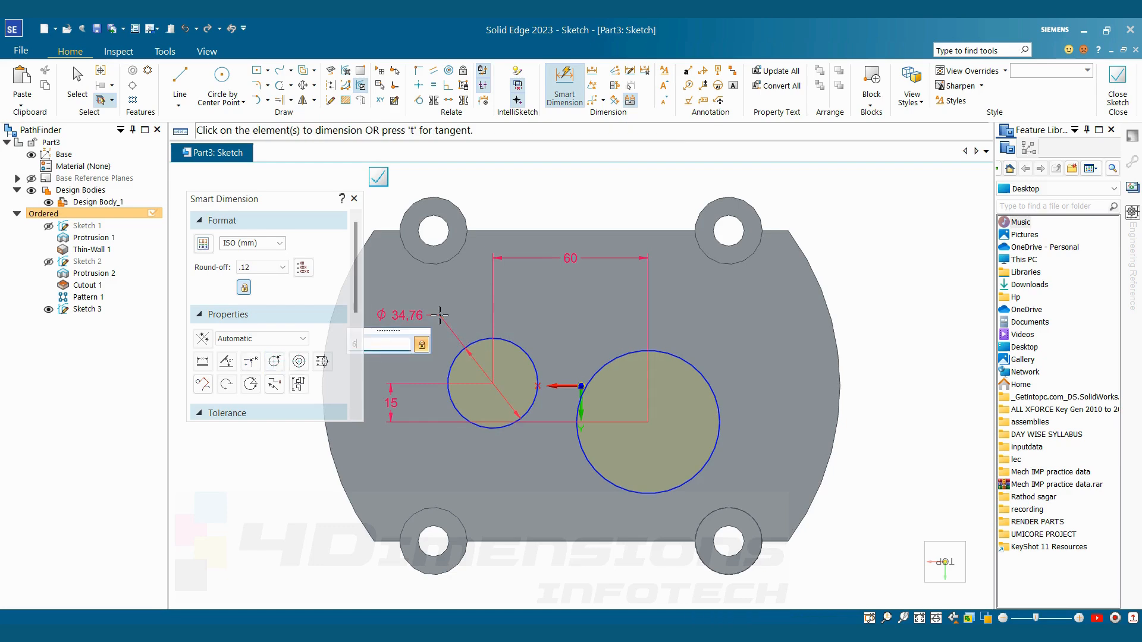
{"action": "type", "text": "0"}
{"action": "key", "text": "Return"}
{"action": "left_click", "coordinate": [723, 386]}
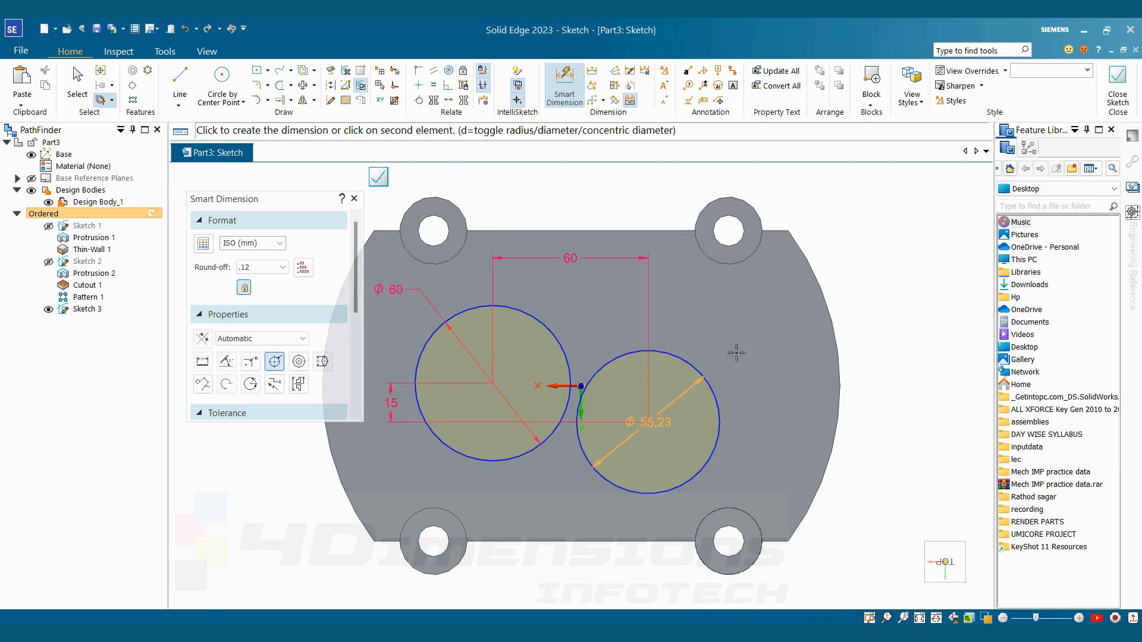
{"action": "left_click", "coordinate": [756, 330]}
{"action": "type", "text": "82"}
{"action": "key", "text": "Return"}
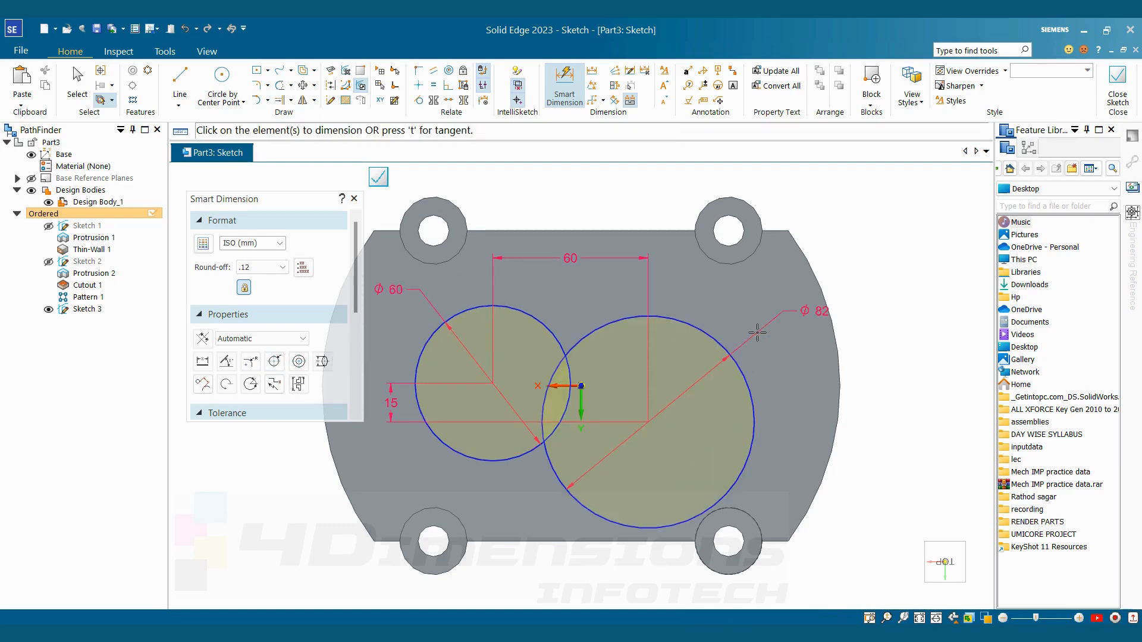
Dimension the horizontal distance from the larger circle's centre to the nearest upper screw hole's centre as 17 mm
{"action": "scroll", "coordinate": [757, 331], "scroll_direction": "down", "scroll_amount": 2}
{"action": "scroll", "coordinate": [738, 277], "scroll_direction": "up", "scroll_amount": 1}
{"action": "left_click", "coordinate": [736, 279]}
{"action": "left_click", "coordinate": [731, 231]}
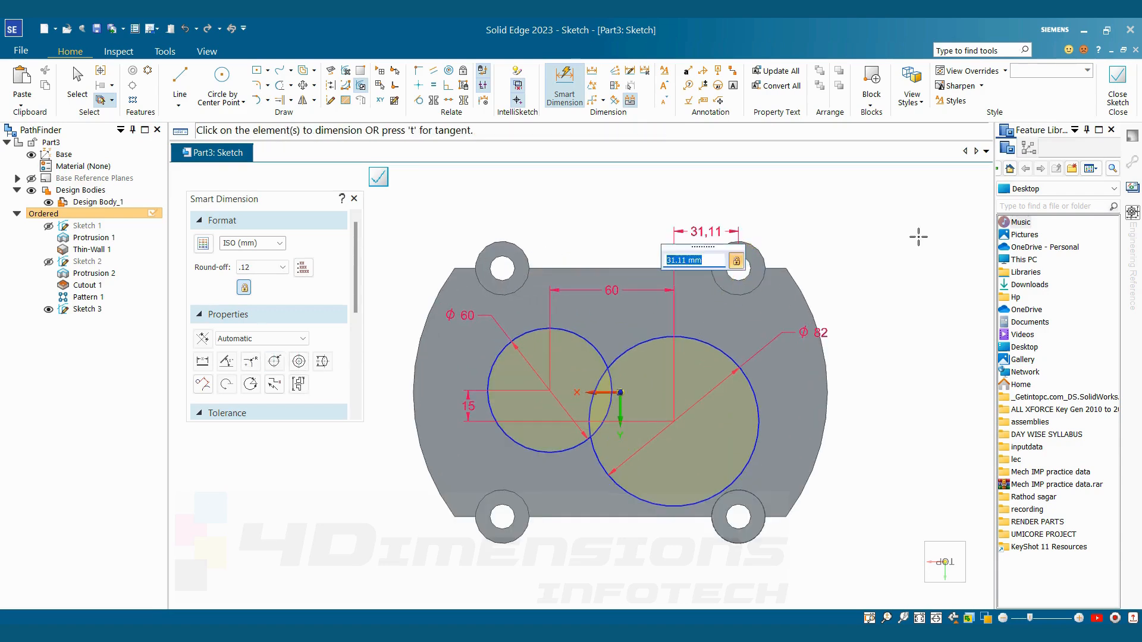
{"action": "type", "text": "17"}
{"action": "key", "text": "Return"}
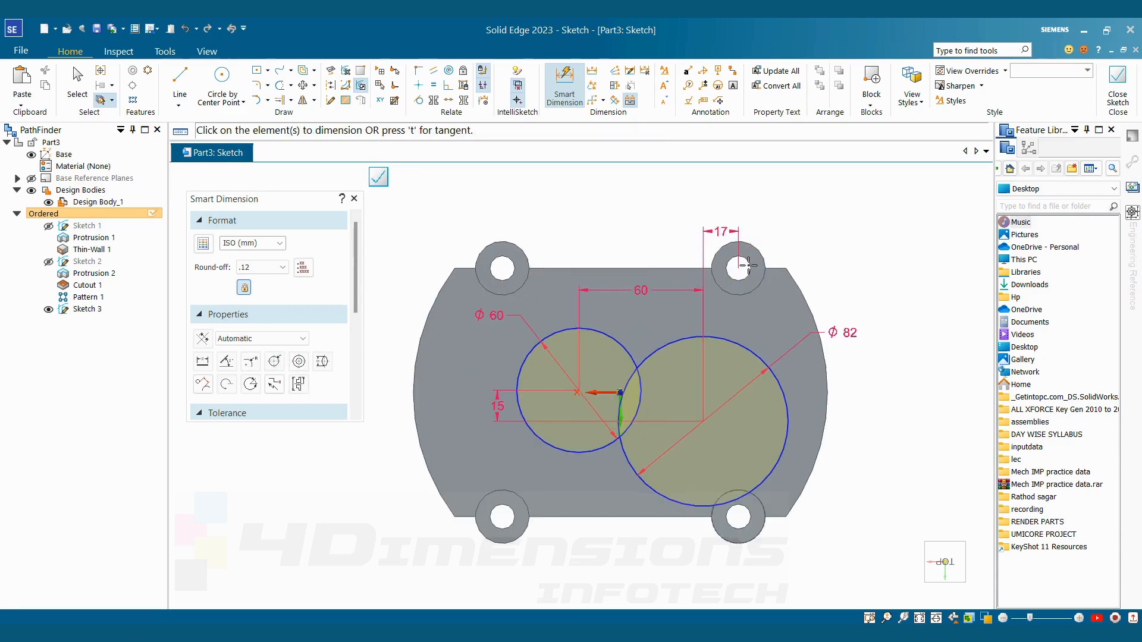
Dimension the vertical distance from the cover's upper straight edge to the larger circle's centre as 60 mm
{"action": "left_click", "coordinate": [747, 265]}
{"action": "scroll", "coordinate": [844, 356], "scroll_direction": "down", "scroll_amount": 3}
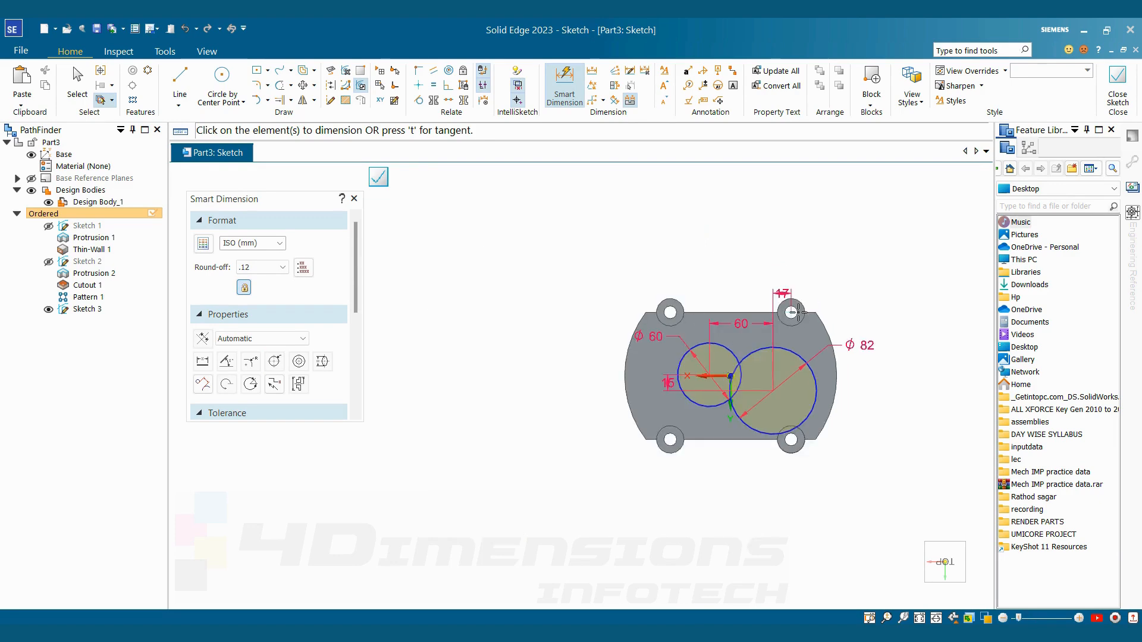
{"action": "scroll", "coordinate": [875, 438], "scroll_direction": "up", "scroll_amount": 2}
{"action": "left_click", "coordinate": [687, 245]}
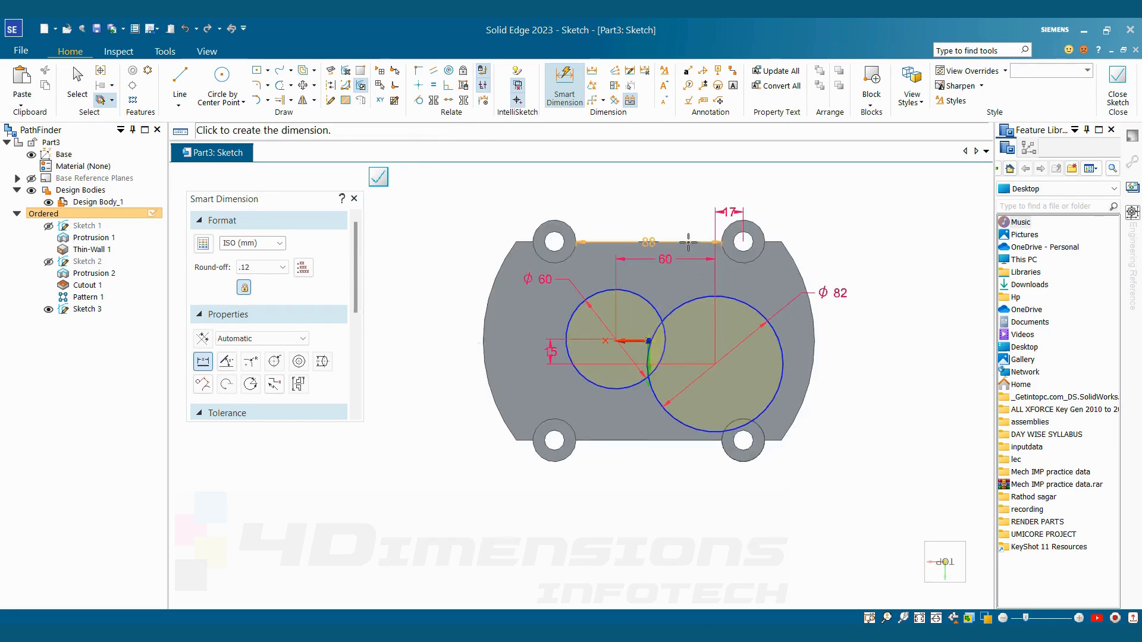
{"action": "left_click", "coordinate": [701, 298]}
{"action": "left_click", "coordinate": [860, 276]}
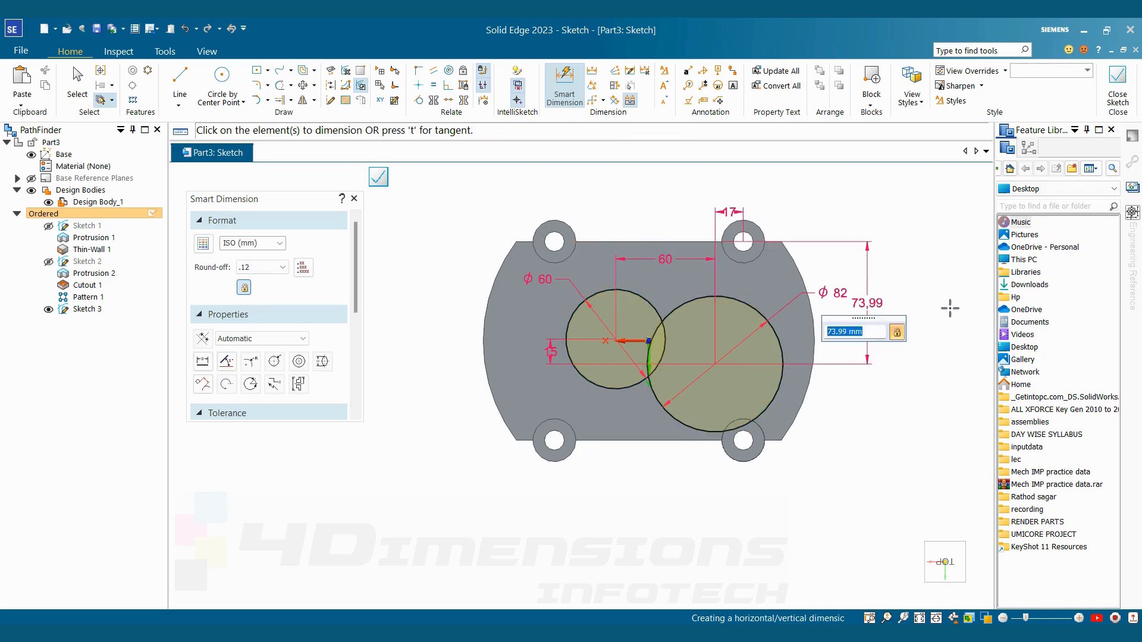
{"action": "type", "text": "60"}
{"action": "key", "text": "Return"}
{"action": "key", "text": "Escape"}
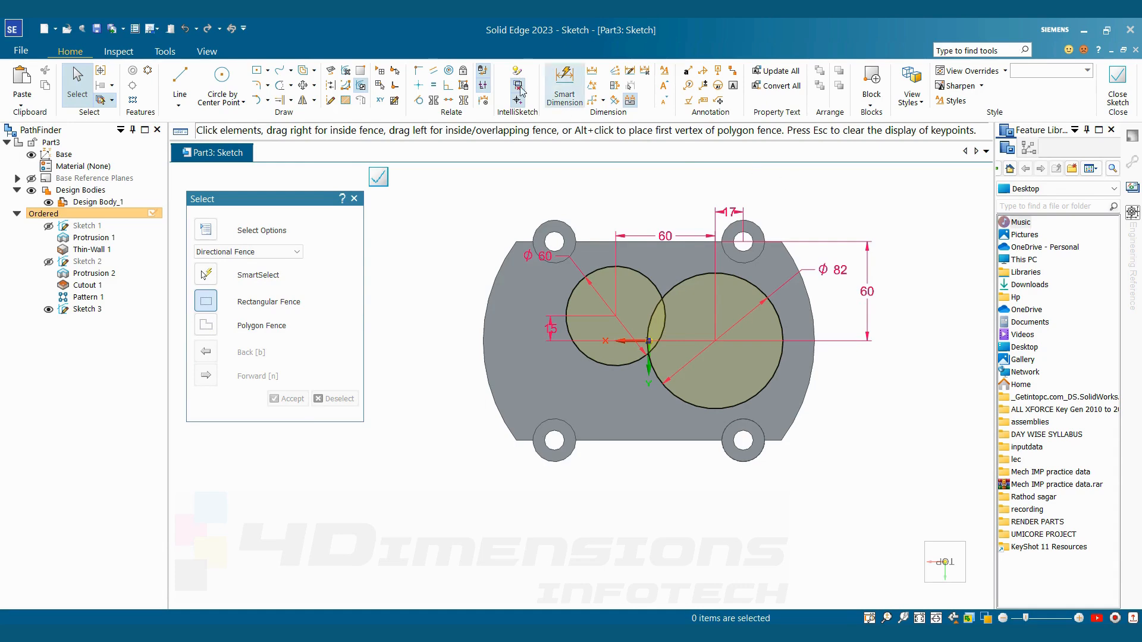
Trim the overlapping inner arcs so the two circles form one closed outline, and close the sketch
{"action": "left_click", "coordinate": [280, 86]}
{"action": "scroll", "coordinate": [689, 311], "scroll_direction": "up", "scroll_amount": 3}
{"action": "left_click_drag", "start_coordinate": [669, 315], "coordinate": [586, 314]}
{"action": "left_click", "coordinate": [1118, 83]}
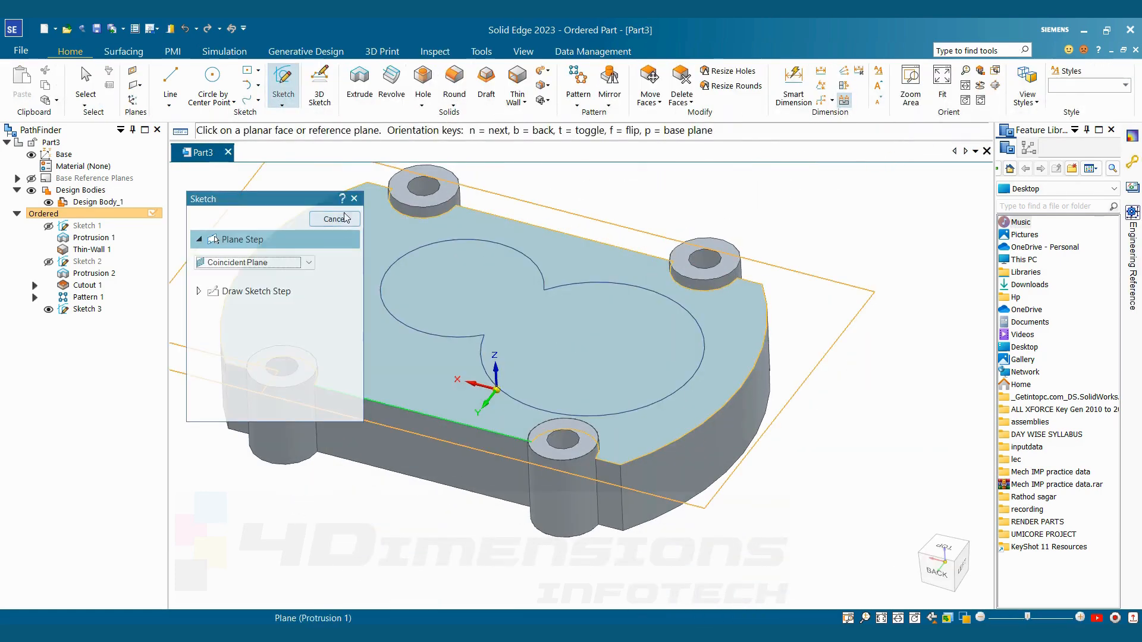
Extrude the merged two-circle outline upward from the cover's top face, consulting the reference drawing for the height
{"action": "left_click", "coordinate": [359, 84]}
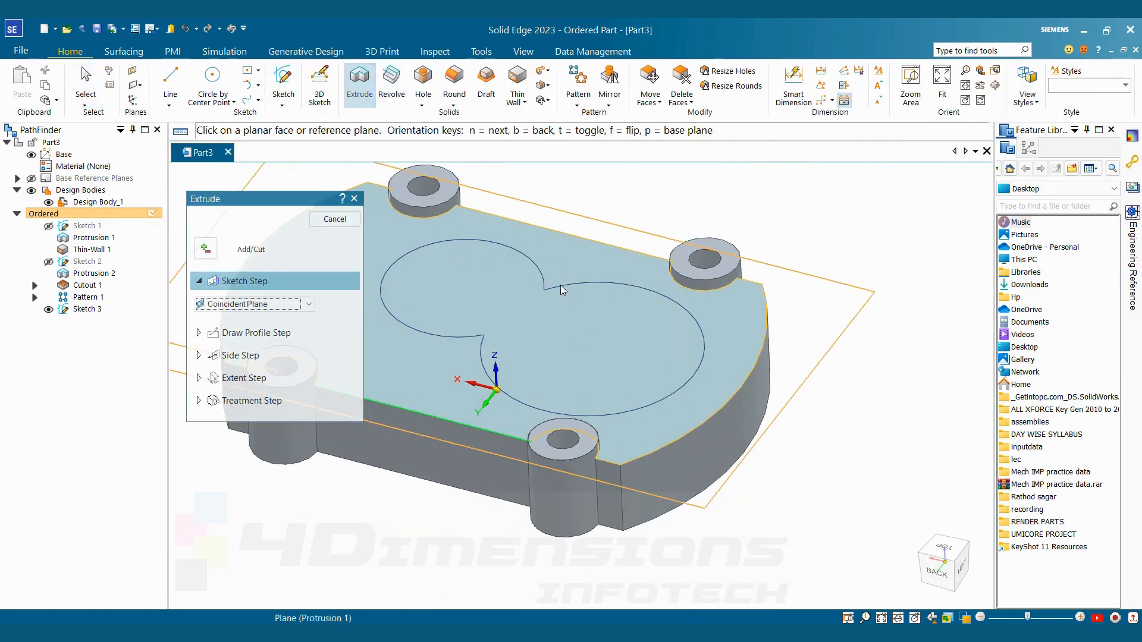
{"action": "left_click", "coordinate": [238, 304]}
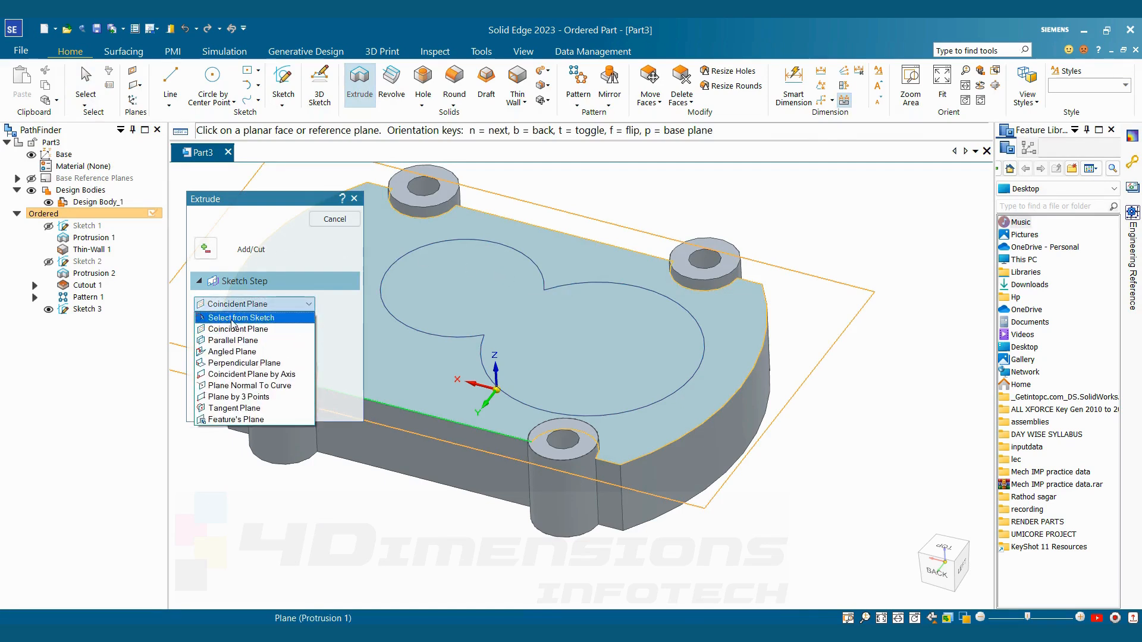
{"action": "left_click", "coordinate": [255, 321]}
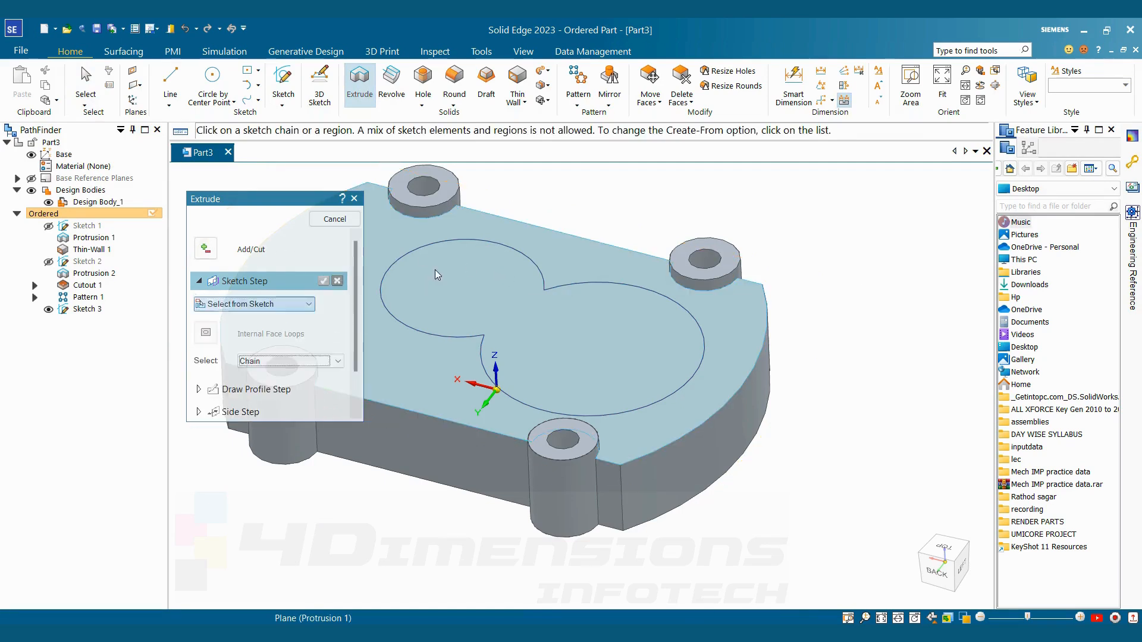
{"action": "left_click", "coordinate": [323, 281]}
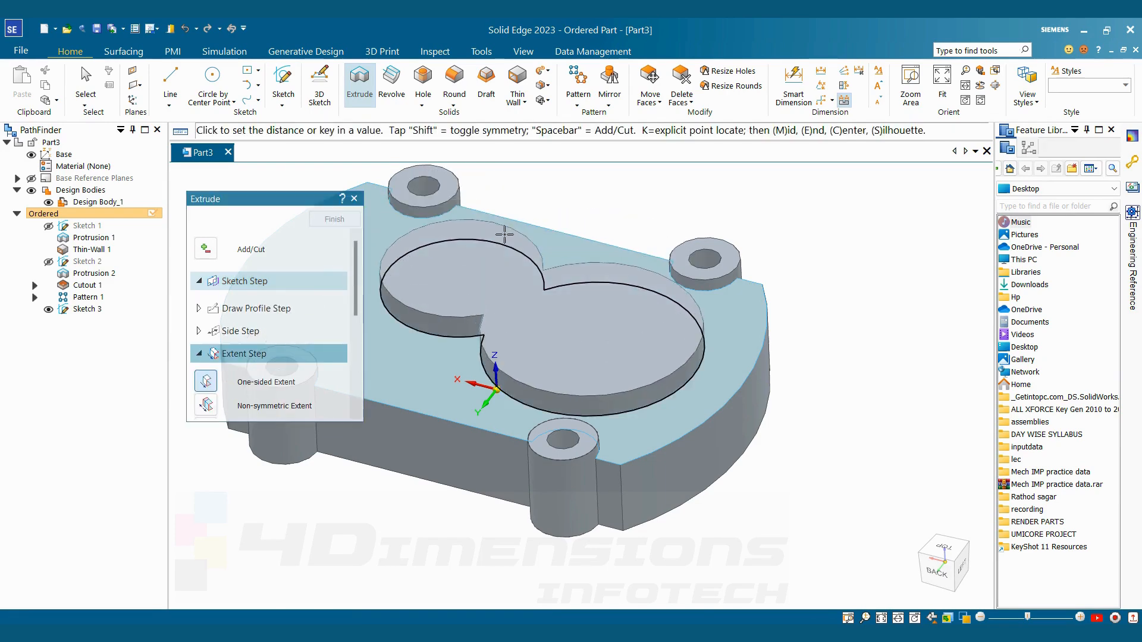
{"action": "key", "text": "alt+Tab"}
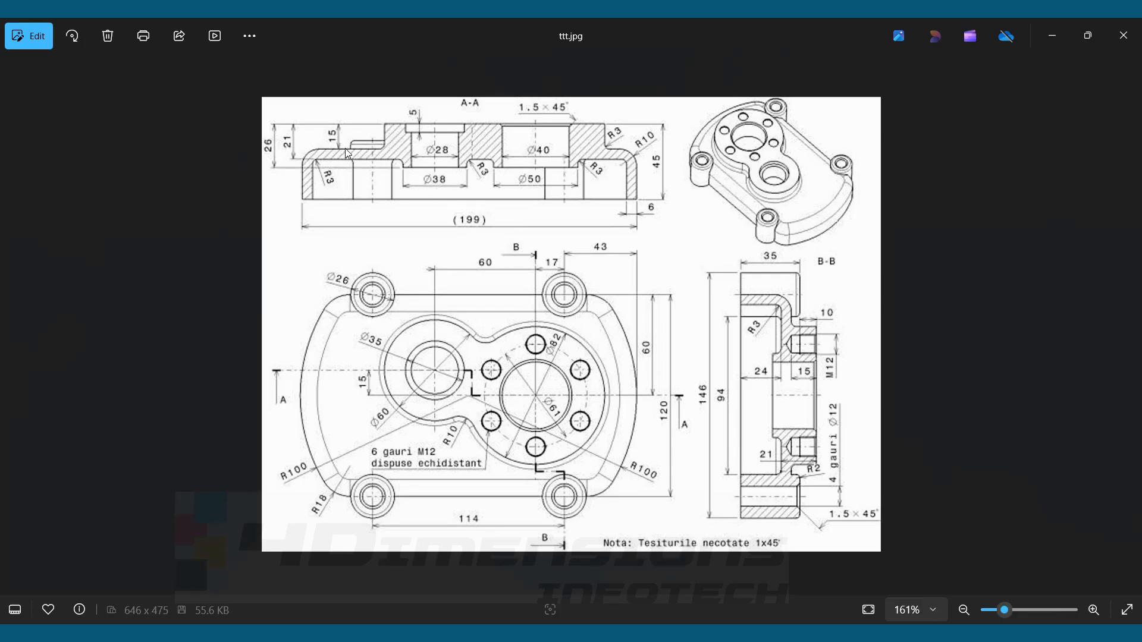
{"action": "key", "text": "alt+Tab"}
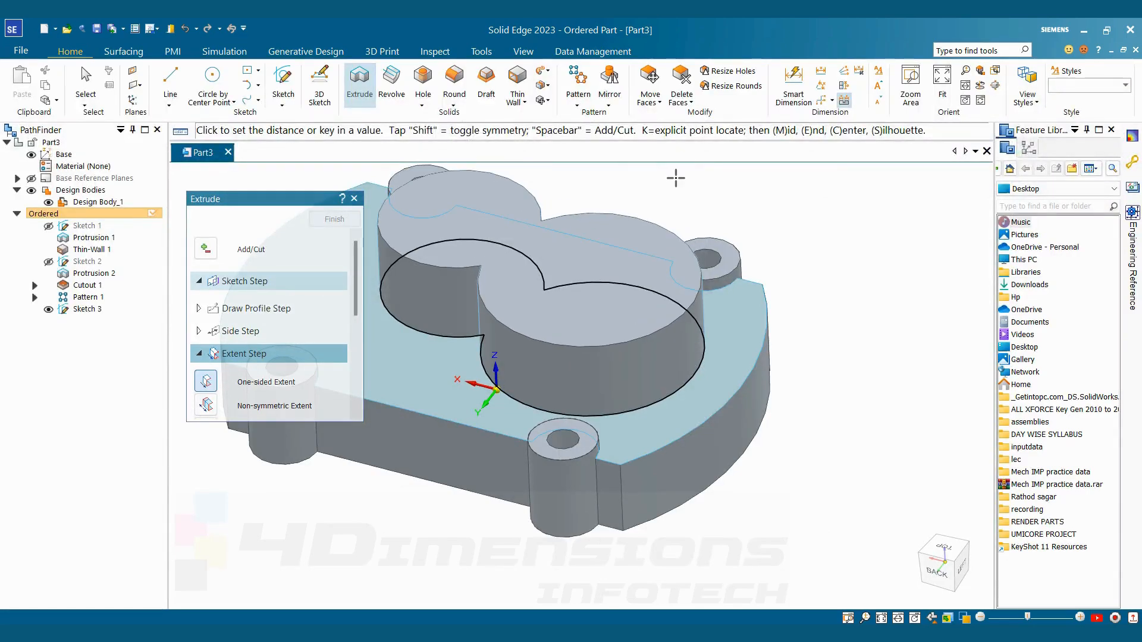
{"action": "left_click", "coordinate": [675, 178]}
Hide the bearing boss sketch and set the view style to Visible and Hidden Edges with the cover's underside in view
{"action": "middle_click_drag", "start_coordinate": [610, 225], "coordinate": [637, 186]}
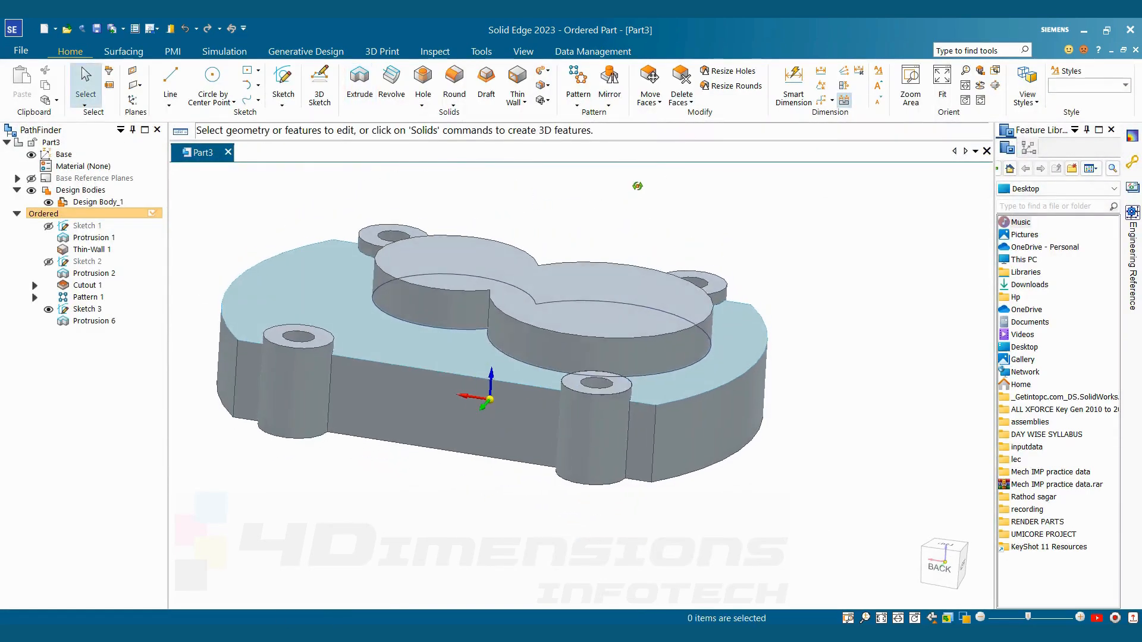
{"action": "middle_click_drag", "start_coordinate": [614, 262], "coordinate": [618, 324]}
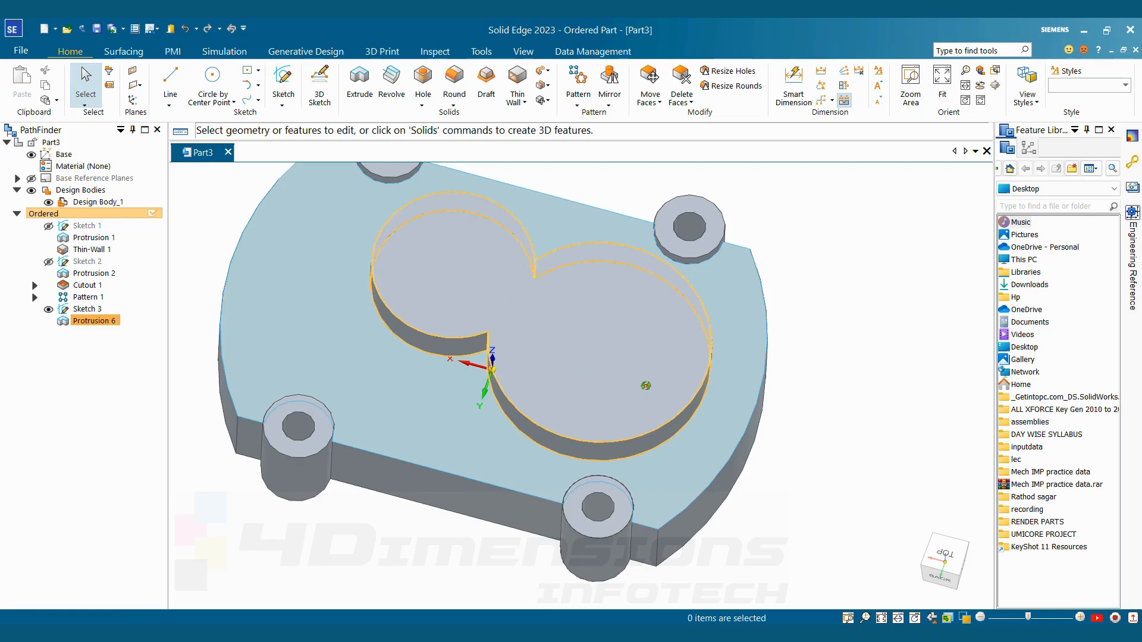
{"action": "middle_click_drag", "start_coordinate": [645, 385], "coordinate": [594, 416]}
{"action": "middle_click_drag", "start_coordinate": [543, 237], "coordinate": [558, 215]}
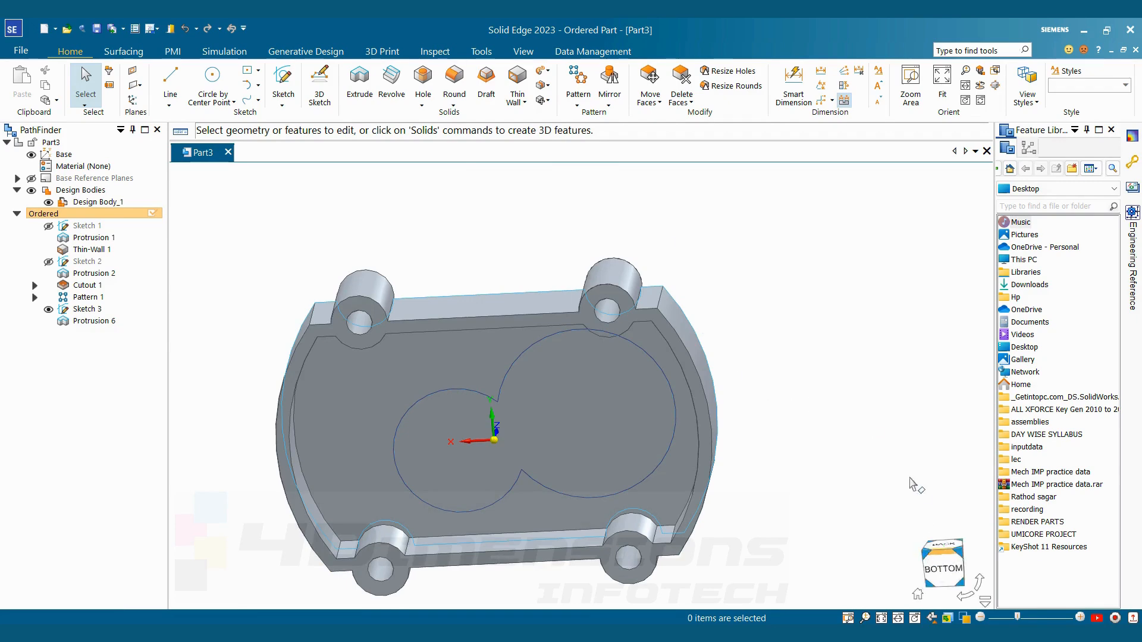
{"action": "left_click", "coordinate": [49, 309]}
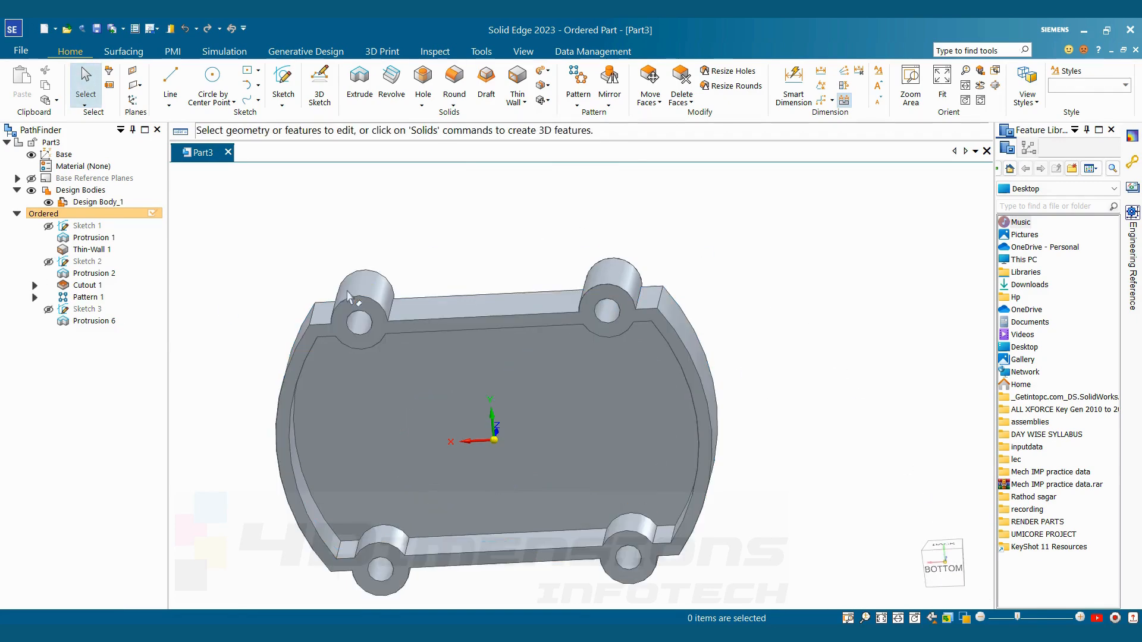
{"action": "left_click", "coordinate": [966, 618]}
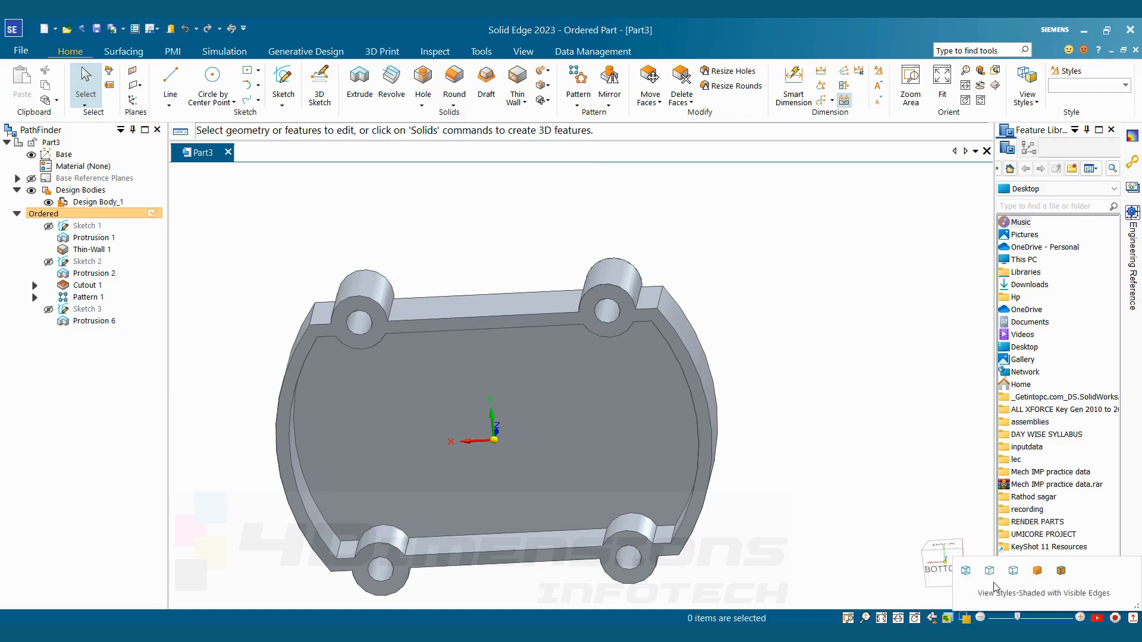
{"action": "left_click", "coordinate": [989, 571]}
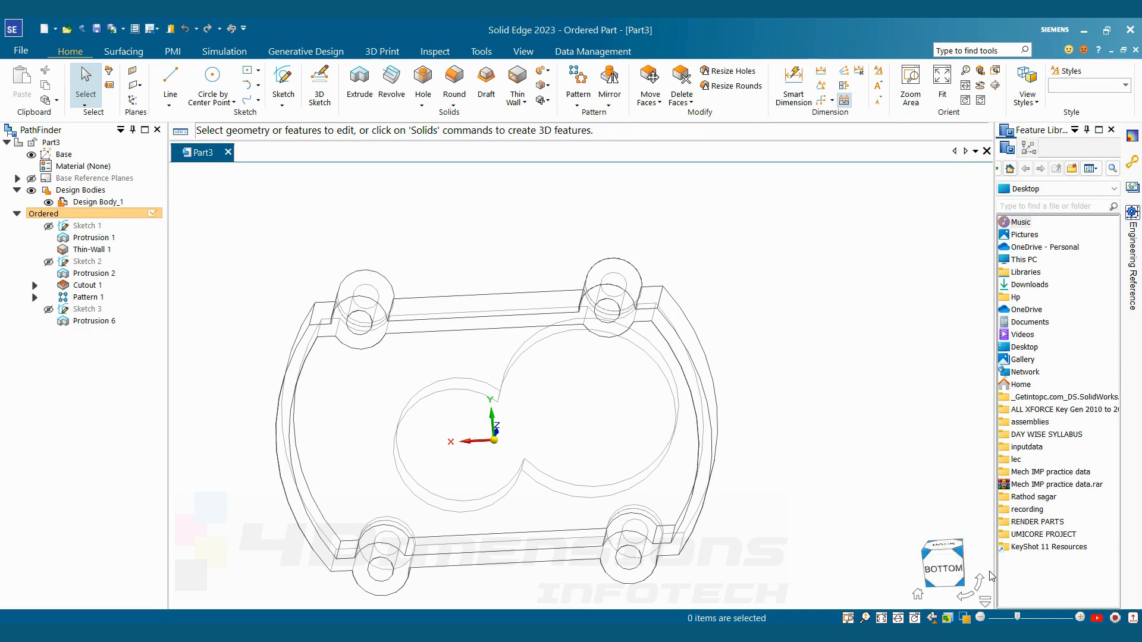
Start a sketch on the cover's inner face and draw a circle concentric with the larger bearing boss, consulting the reference drawing
{"action": "left_click", "coordinate": [285, 82]}
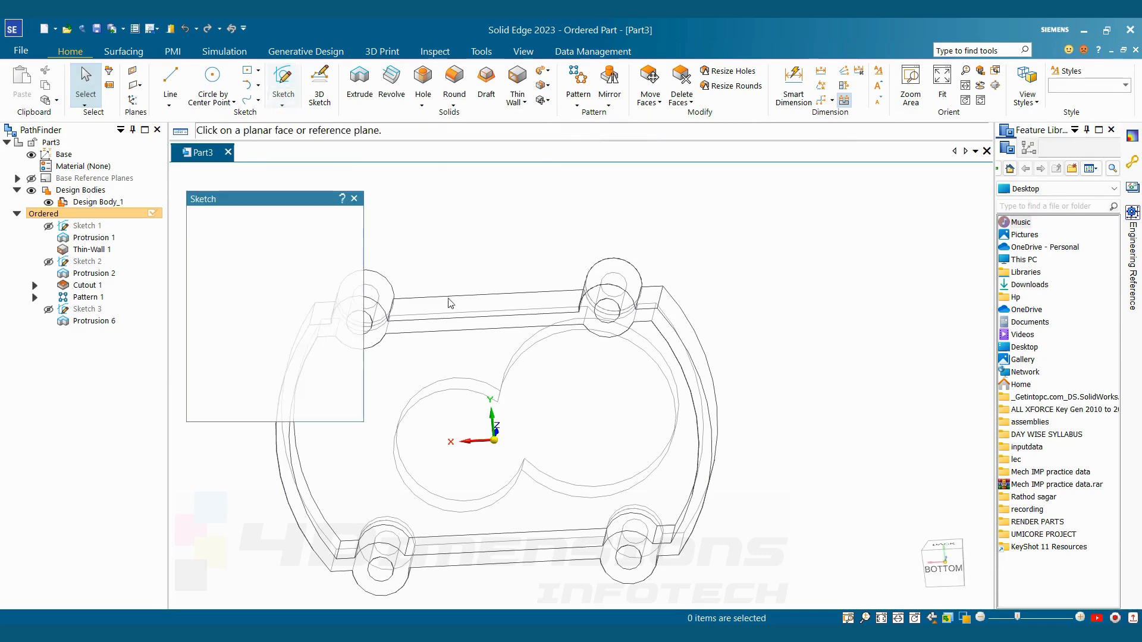
{"action": "left_click", "coordinate": [474, 364]}
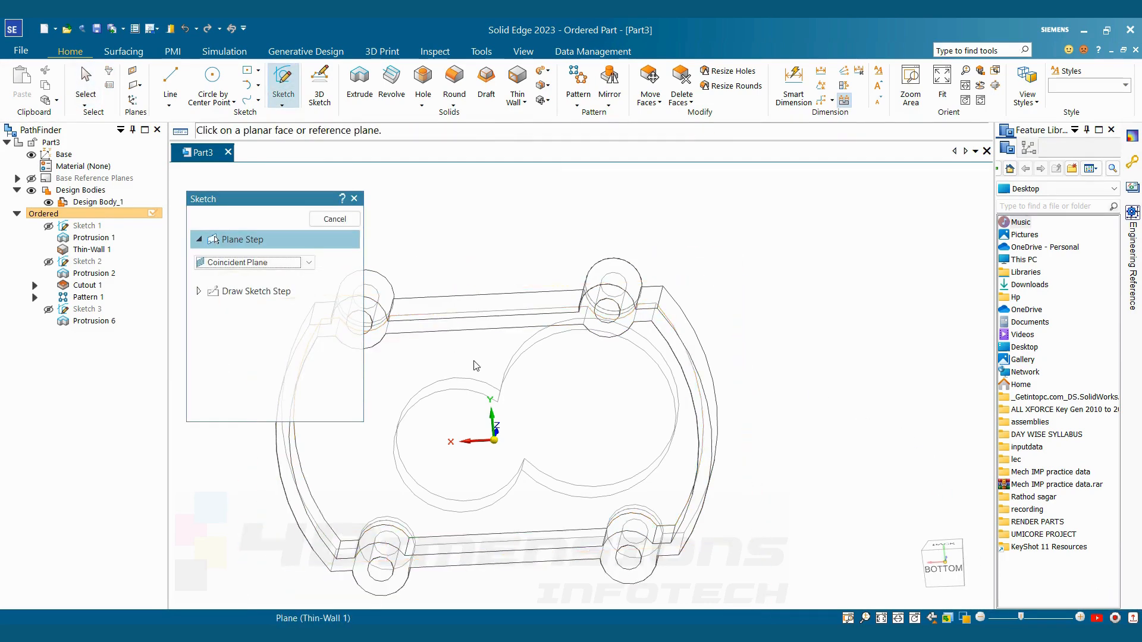
{"action": "key", "text": "alt+Tab"}
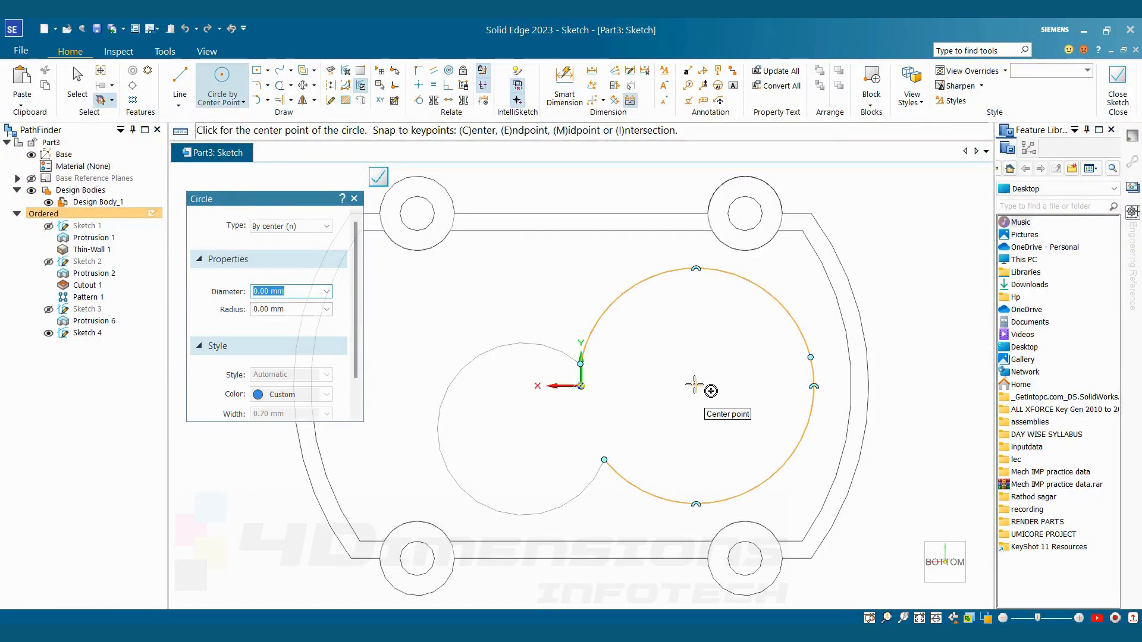
{"action": "left_click", "coordinate": [695, 385]}
{"action": "left_click", "coordinate": [708, 328]}
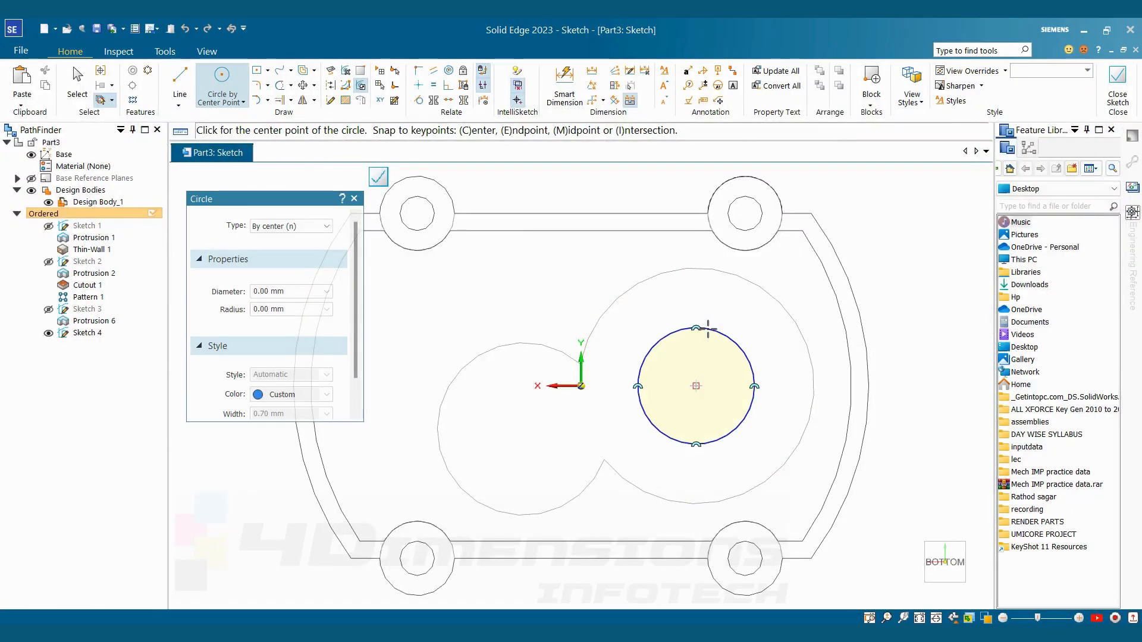
Dimension the new circle's diameter as 40 mm per the reference drawing and close the sketch
{"action": "key", "text": "alt+Tab"}
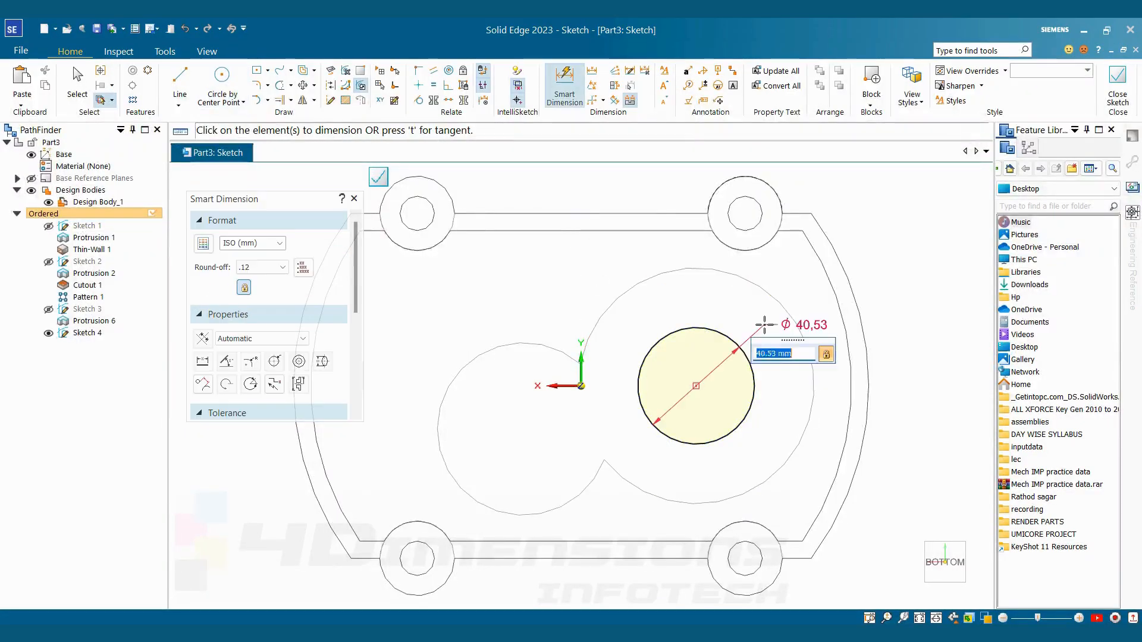
{"action": "type", "text": "40.53"}
{"action": "key", "text": "Return"}
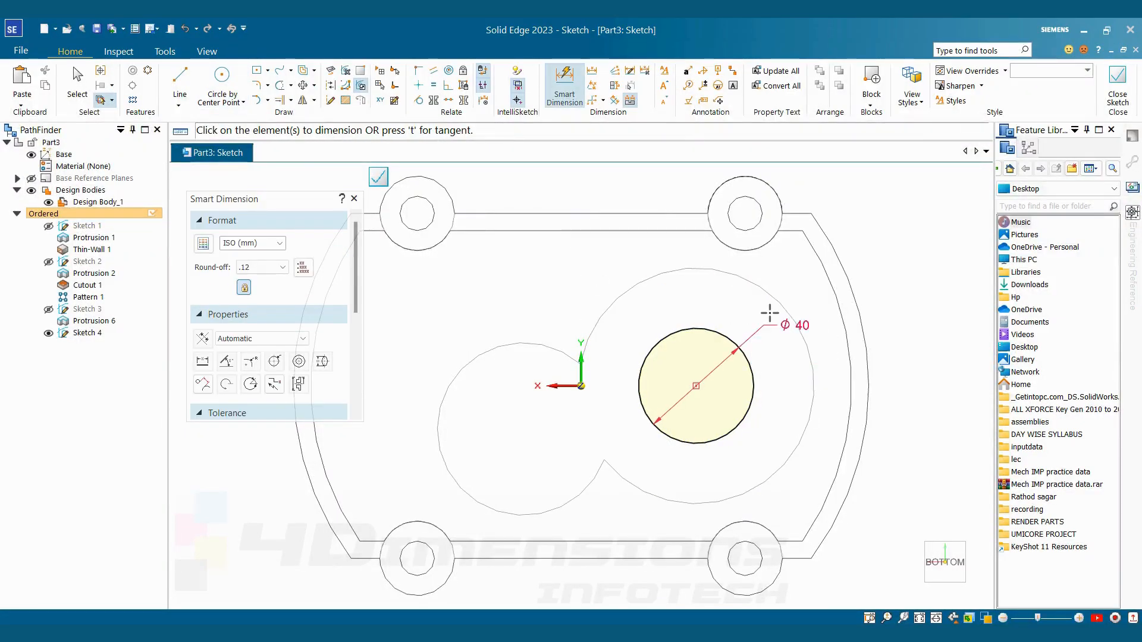
{"action": "key", "text": "Escape"}
{"action": "left_click", "coordinate": [1117, 84]}
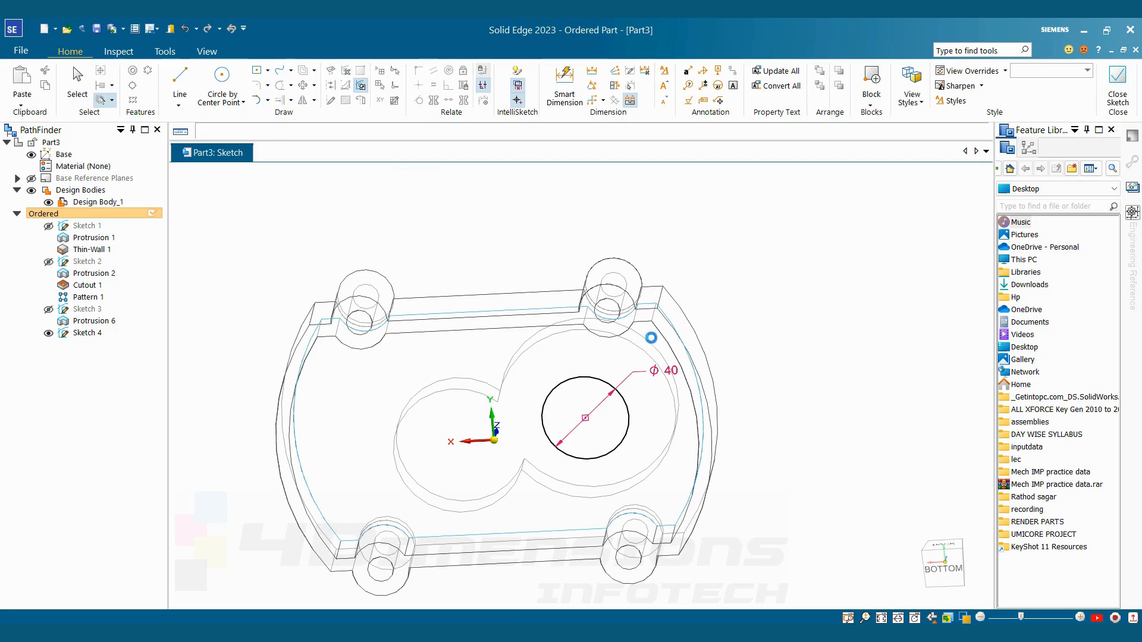
Start an extrusion from an existing sketch and set the view style back to Shaded with Visible Edges
{"action": "middle_click_drag", "start_coordinate": [635, 350], "coordinate": [625, 464]}
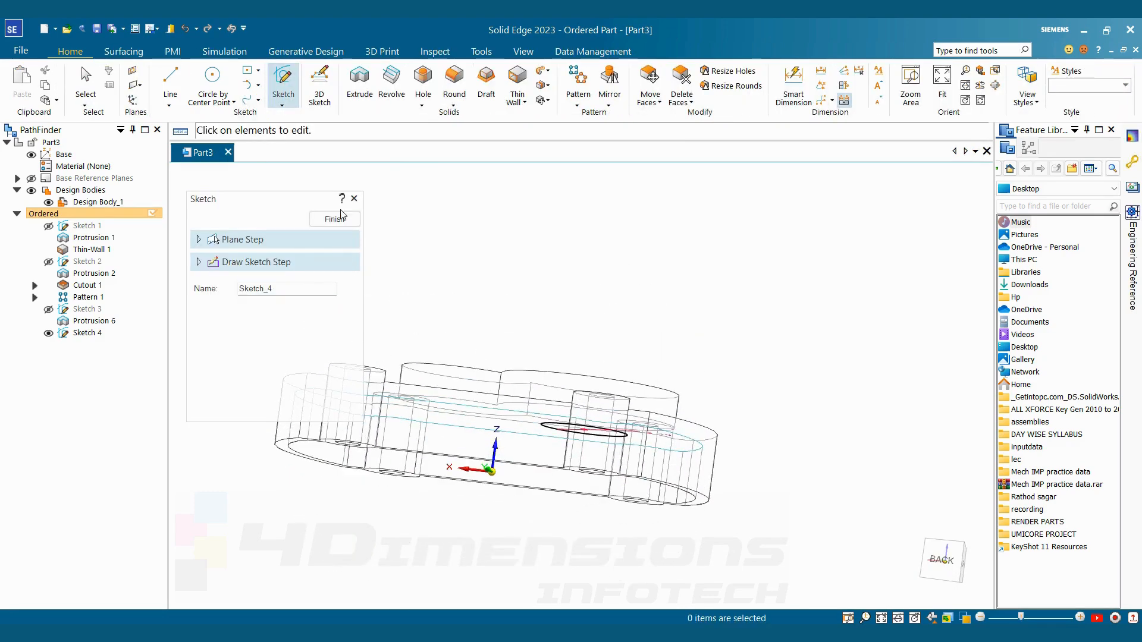
{"action": "left_click", "coordinate": [358, 105]}
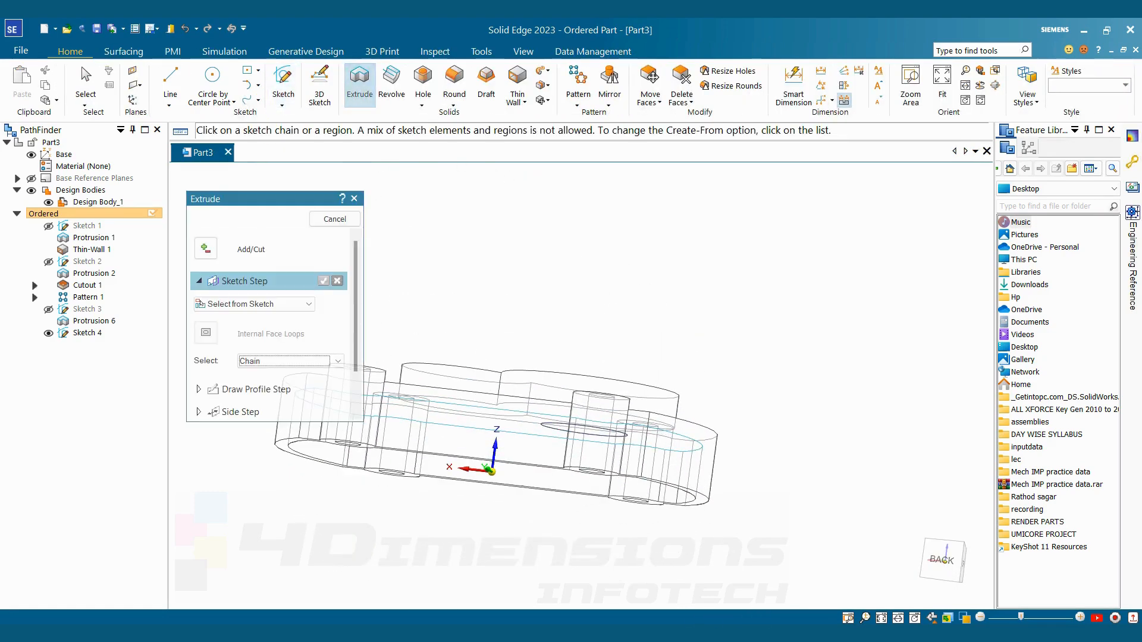
{"action": "left_click", "coordinate": [964, 618]}
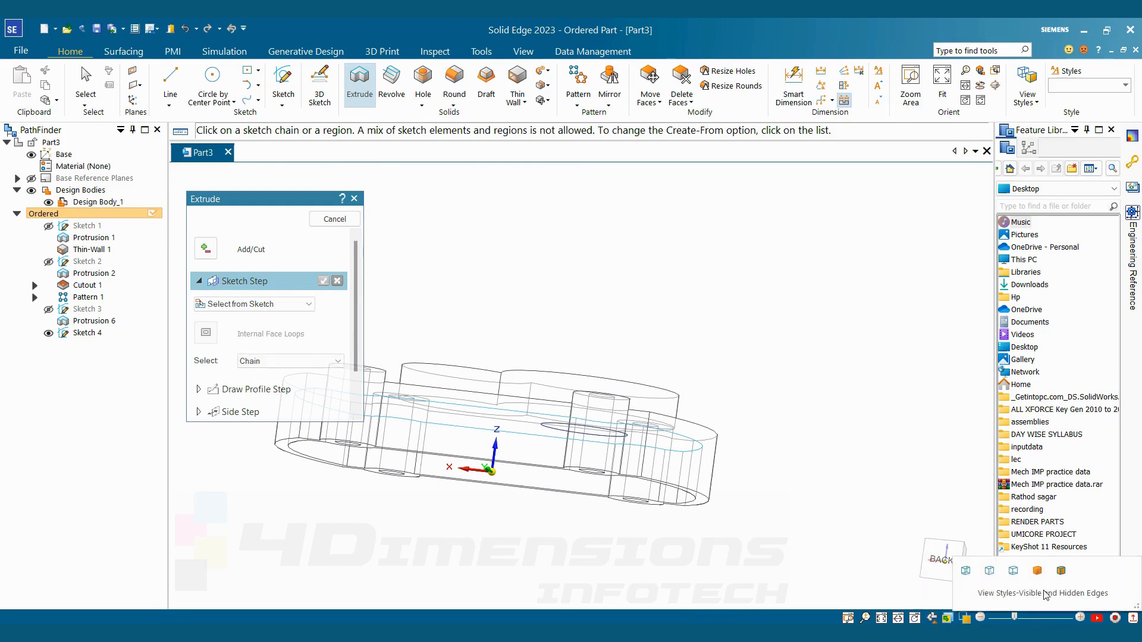
{"action": "left_click", "coordinate": [1037, 572]}
{"action": "left_click", "coordinate": [1061, 572]}
{"action": "mouse_move", "coordinate": [701, 488]}
{"action": "middle_mouse_down"}
{"action": "mouse_move", "coordinate": [713, 373]}
{"action": "mouse_move", "coordinate": [698, 438]}
{"action": "middle_mouse_up"}
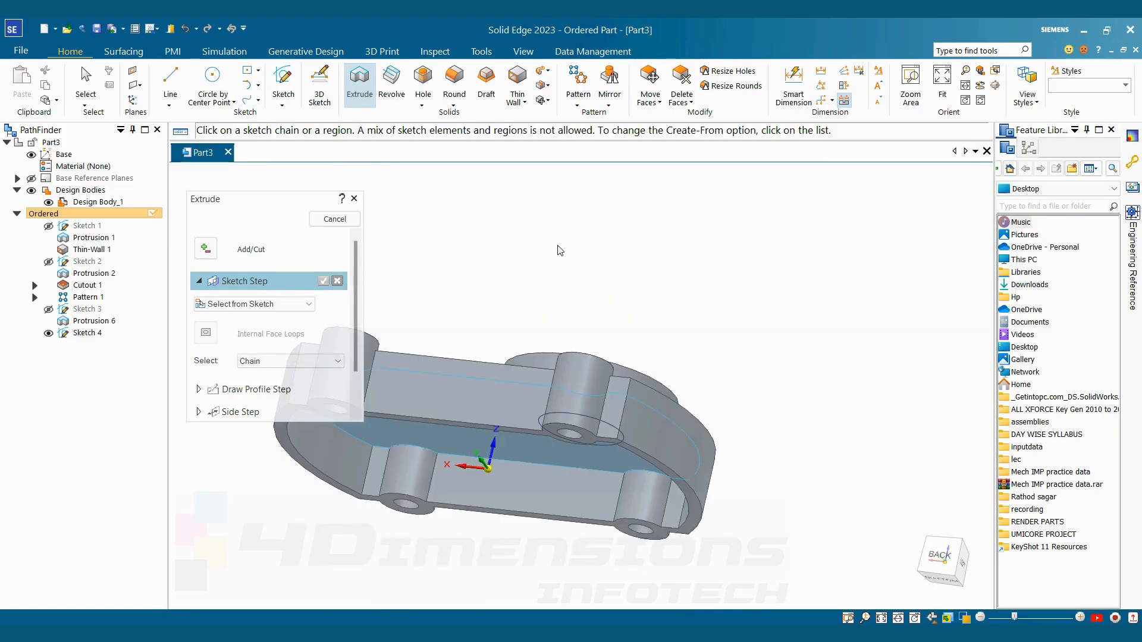
Extrude the circle beneath the larger bearing boss outward from the cover's inner face, consulting the reference drawing, and hide its sketch
{"action": "middle_click_drag", "start_coordinate": [630, 544], "coordinate": [584, 437]}
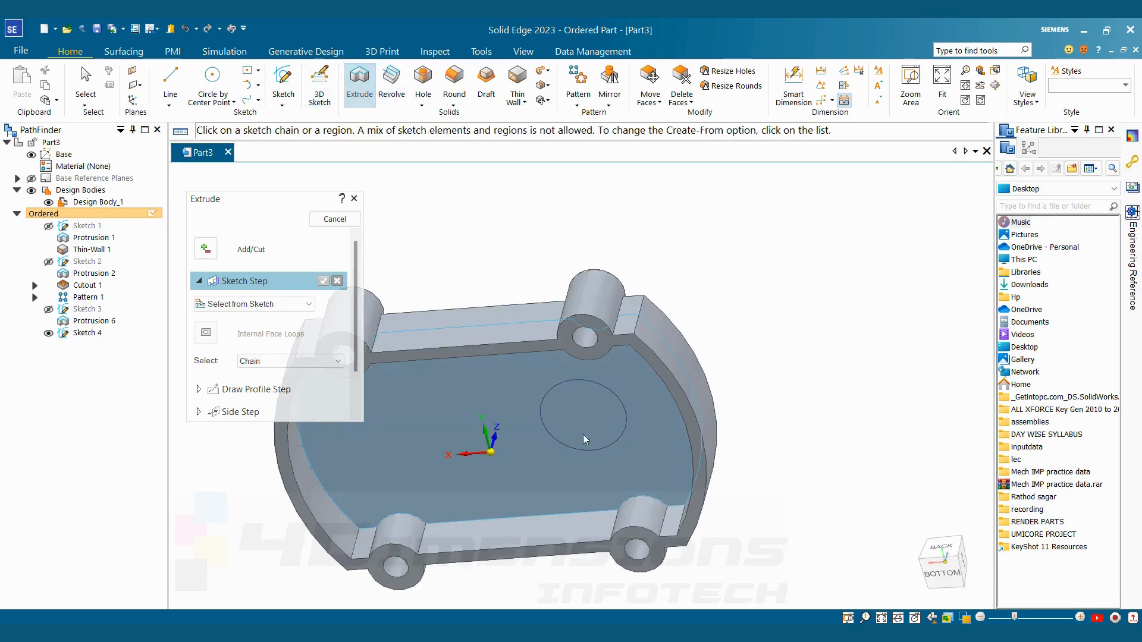
{"action": "left_click", "coordinate": [589, 389]}
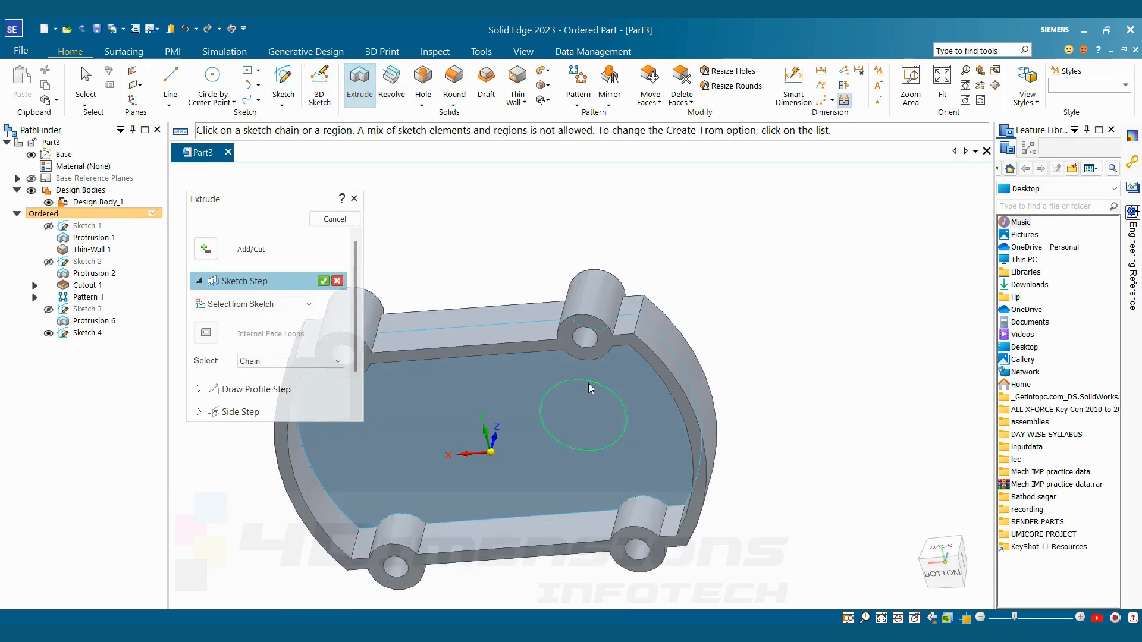
{"action": "left_click", "coordinate": [323, 280]}
{"action": "key", "text": "alt+Tab"}
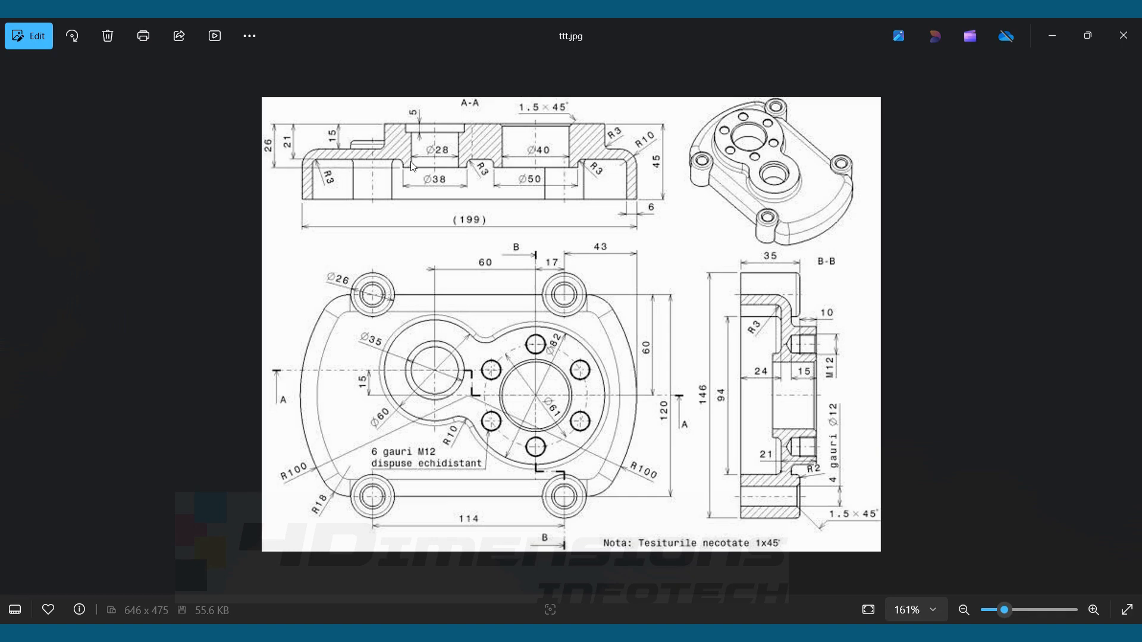
{"action": "key", "text": "alt+Tab"}
{"action": "scroll", "coordinate": [578, 489], "scroll_direction": "up", "scroll_amount": 1}
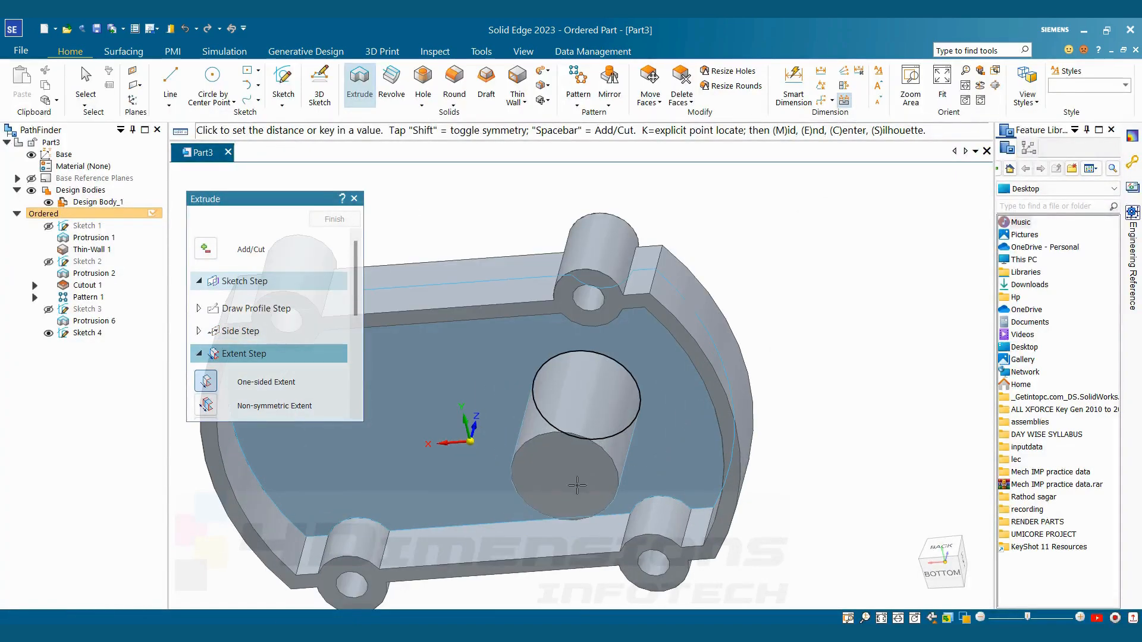
{"action": "middle_click_drag", "start_coordinate": [583, 485], "coordinate": [583, 511]}
{"action": "left_click", "coordinate": [584, 483]}
{"action": "left_click", "coordinate": [328, 225]}
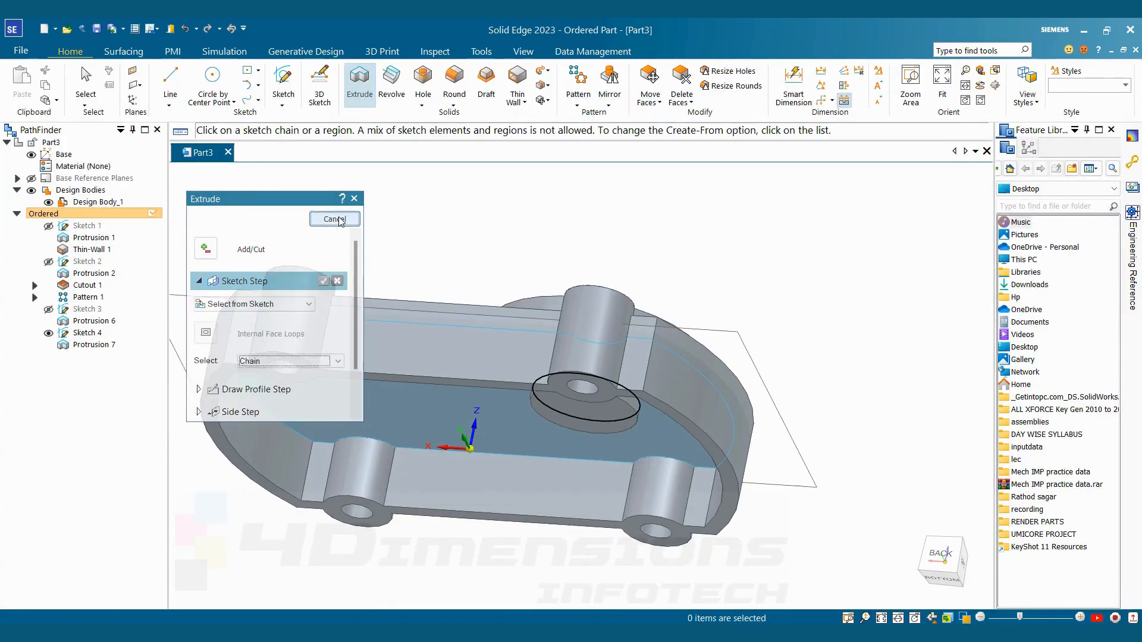
{"action": "left_click", "coordinate": [328, 225]}
{"action": "mouse_move", "coordinate": [428, 238]}
{"action": "middle_mouse_down"}
{"action": "mouse_move", "coordinate": [426, 205]}
{"action": "mouse_move", "coordinate": [505, 250]}
{"action": "mouse_move", "coordinate": [512, 342]}
{"action": "middle_mouse_up"}
{"action": "left_click", "coordinate": [49, 333]}
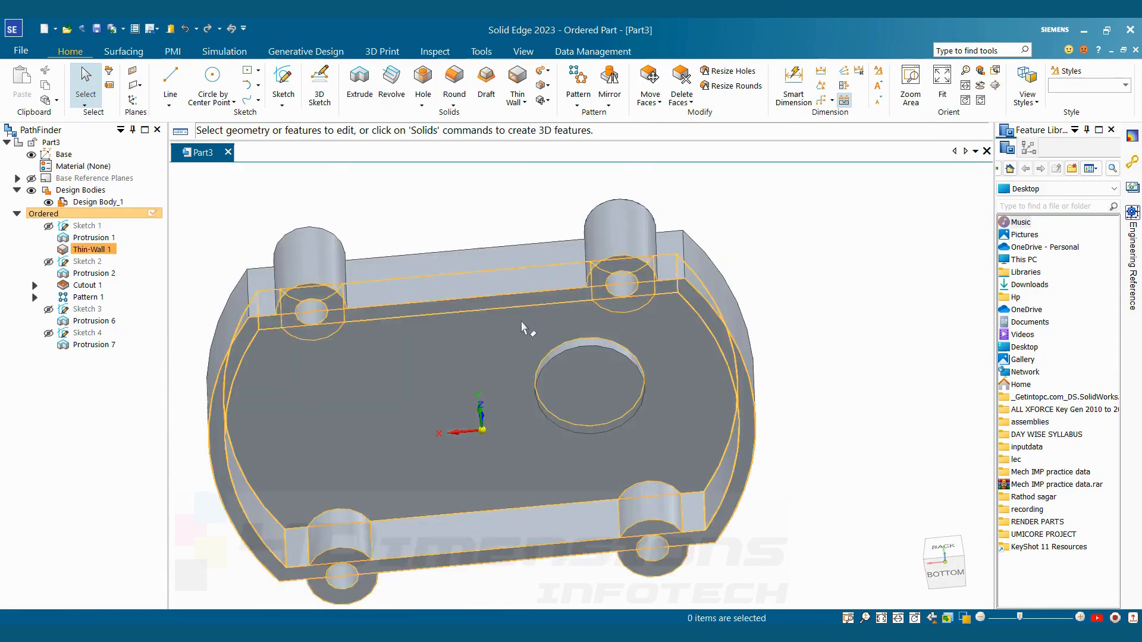
Start an extrusion profile on the cover's inner face with a circle concentric with the smaller bearing boss, and check its diameter in the reference drawing
{"action": "left_click", "coordinate": [360, 80]}
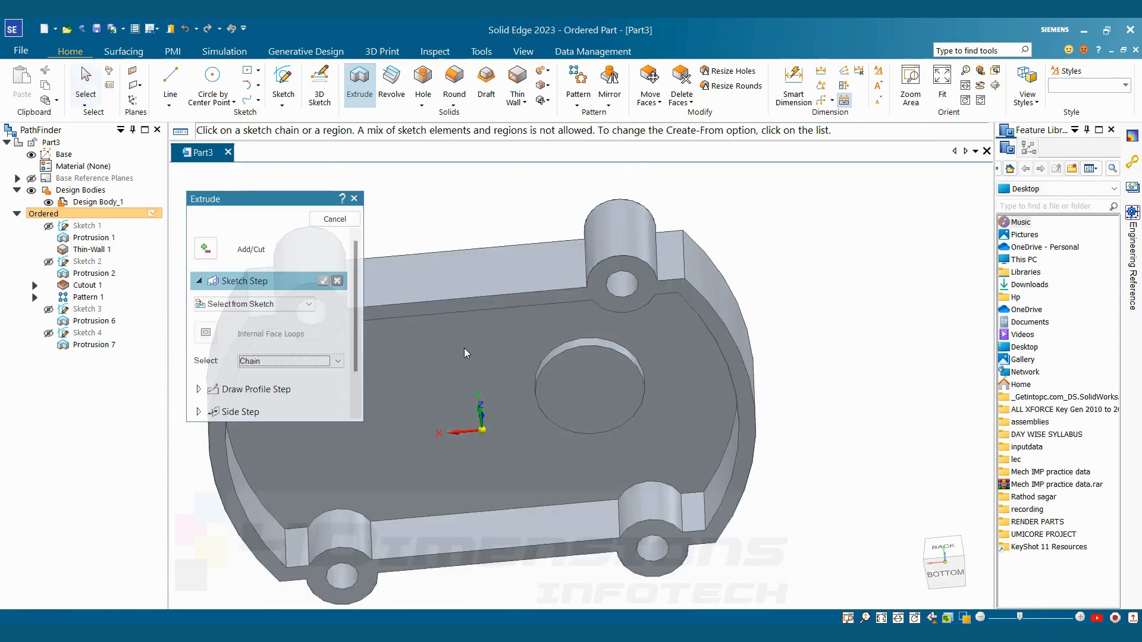
{"action": "left_click", "coordinate": [464, 348]}
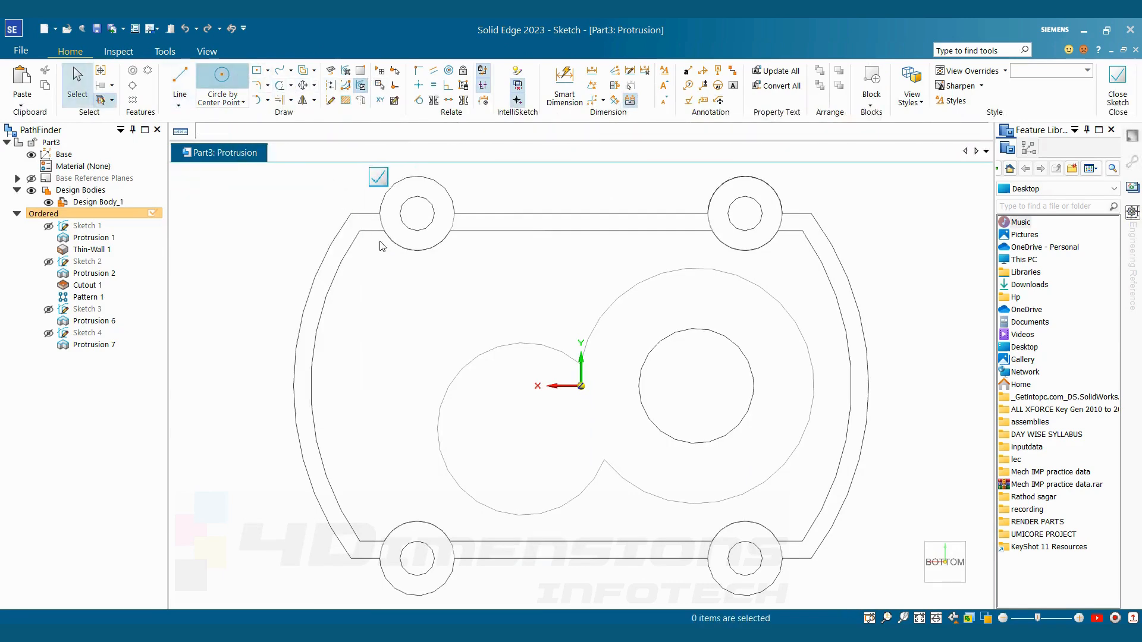
{"action": "key", "text": "c"}
{"action": "left_click", "coordinate": [523, 428]}
{"action": "left_click", "coordinate": [548, 397]}
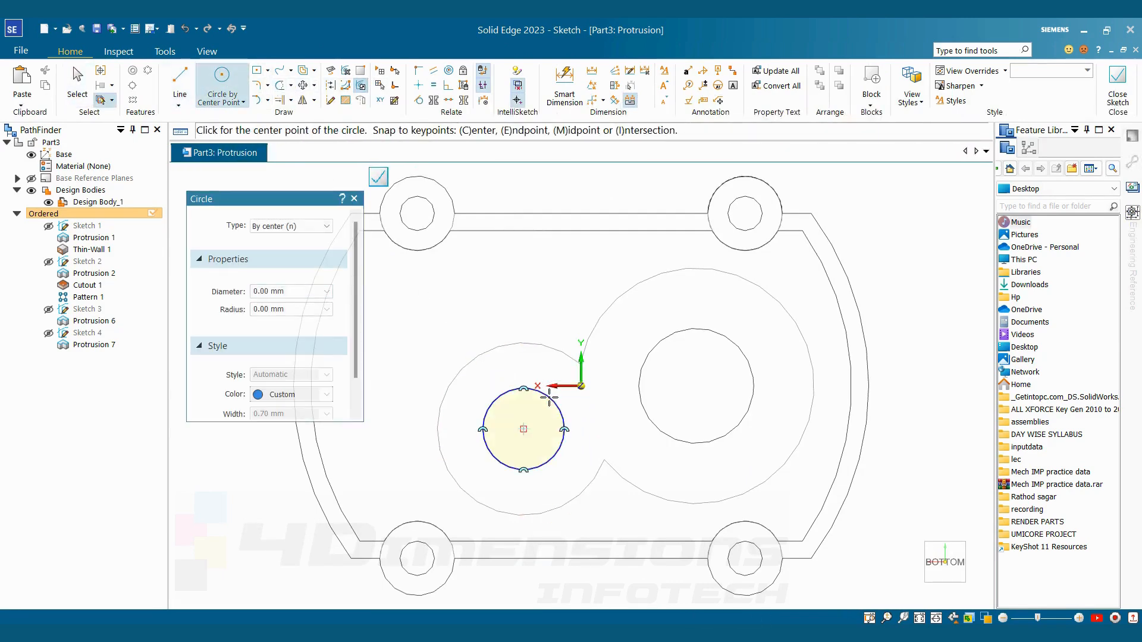
{"action": "key", "text": "Escape"}
{"action": "key", "text": "alt+Tab"}
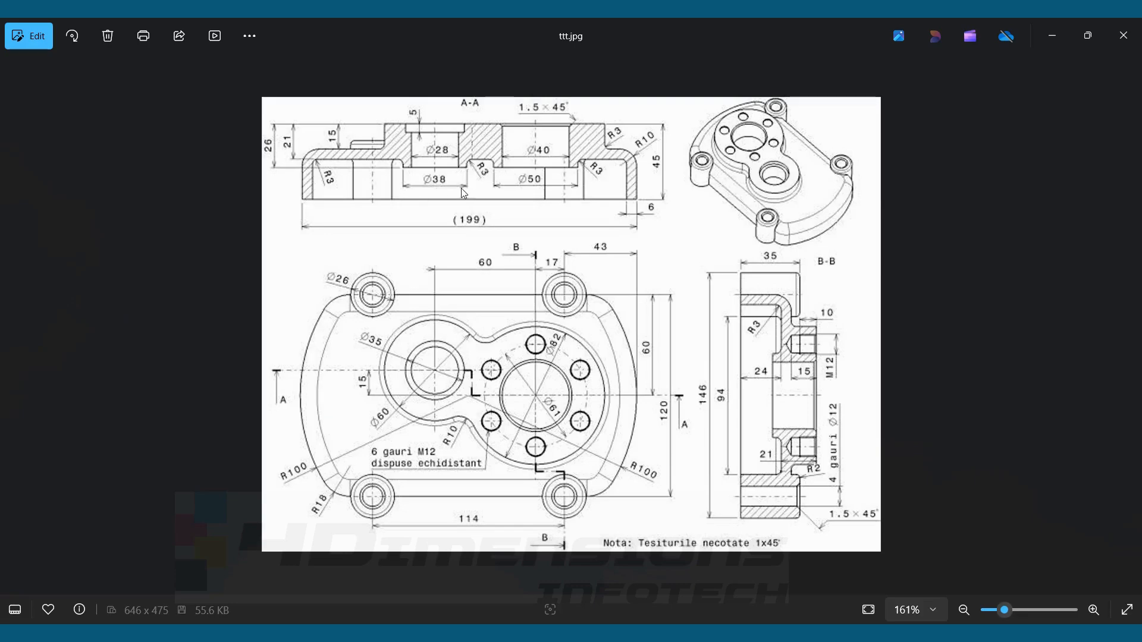
{"action": "key", "text": "alt+Tab"}
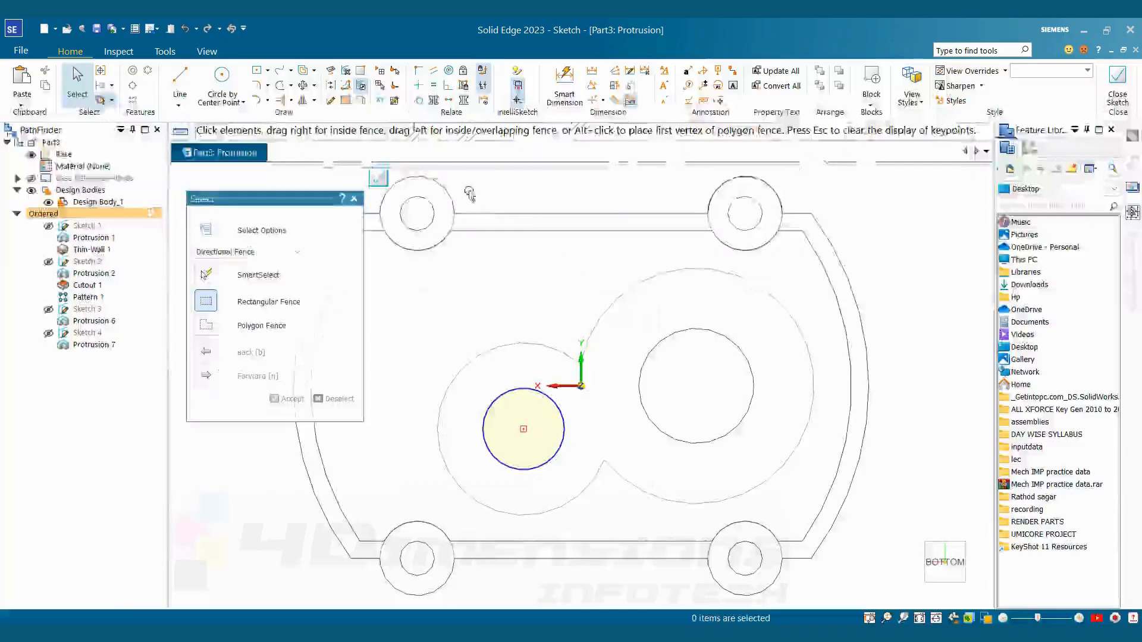
Dimension the new circle's diameter as 38 mm and complete its profile for the second inner boss extrusion
{"action": "key", "text": "d"}
{"action": "left_click", "coordinate": [524, 389]}
{"action": "left_click", "coordinate": [529, 311]}
{"action": "type", "text": "38"}
{"action": "key", "text": "Return"}
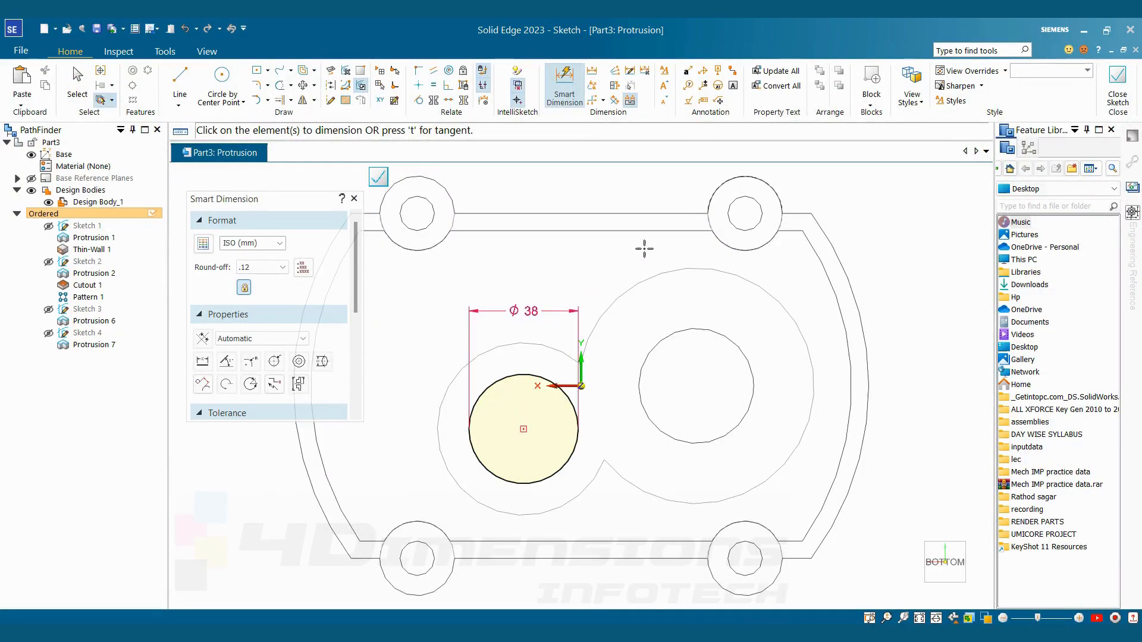
{"action": "key", "text": "Escape"}
{"action": "left_click", "coordinate": [1117, 86]}
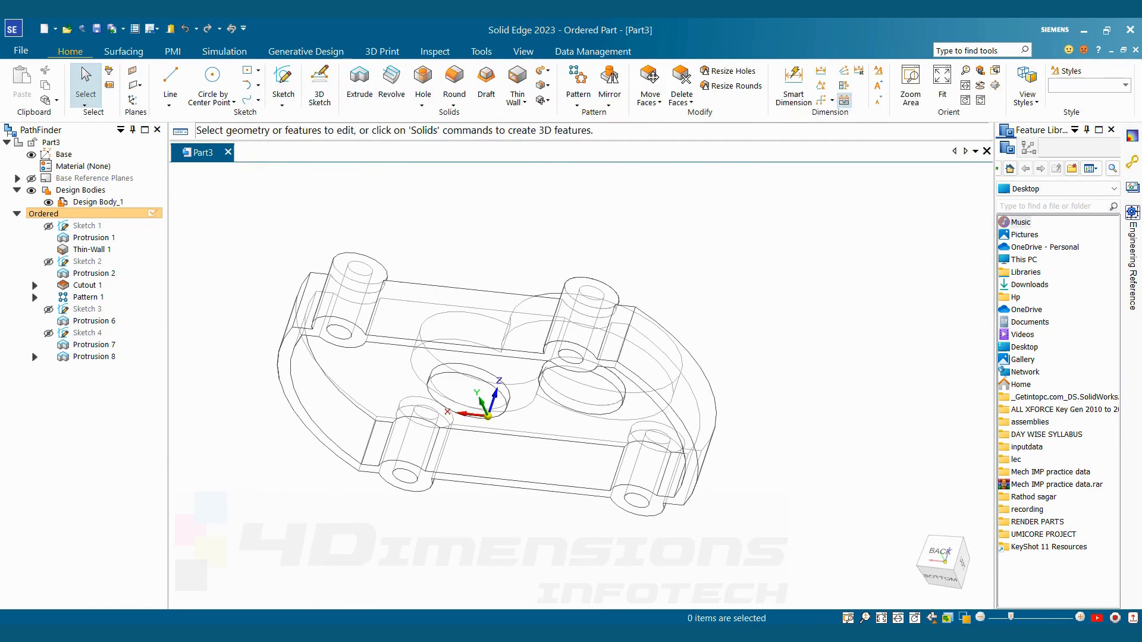
Set the view style back to Shaded with Visible Edges, show the cover's outer side, and check the bearing bore sizes in the reference drawing
{"action": "left_click", "coordinate": [965, 619]}
{"action": "left_click", "coordinate": [990, 571]}
{"action": "mouse_move", "coordinate": [720, 309]}
{"action": "middle_mouse_down"}
{"action": "mouse_move", "coordinate": [719, 420]}
{"action": "mouse_move", "coordinate": [666, 378]}
{"action": "middle_mouse_up"}
{"action": "key", "text": "alt+Tab"}
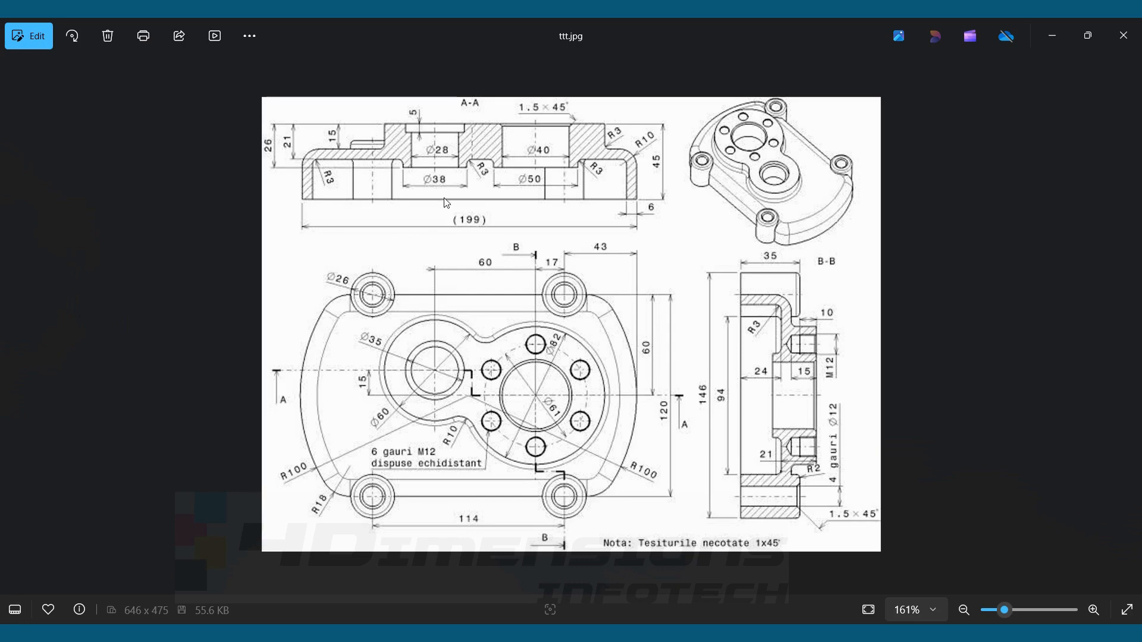
{"action": "key", "text": "alt+Tab"}
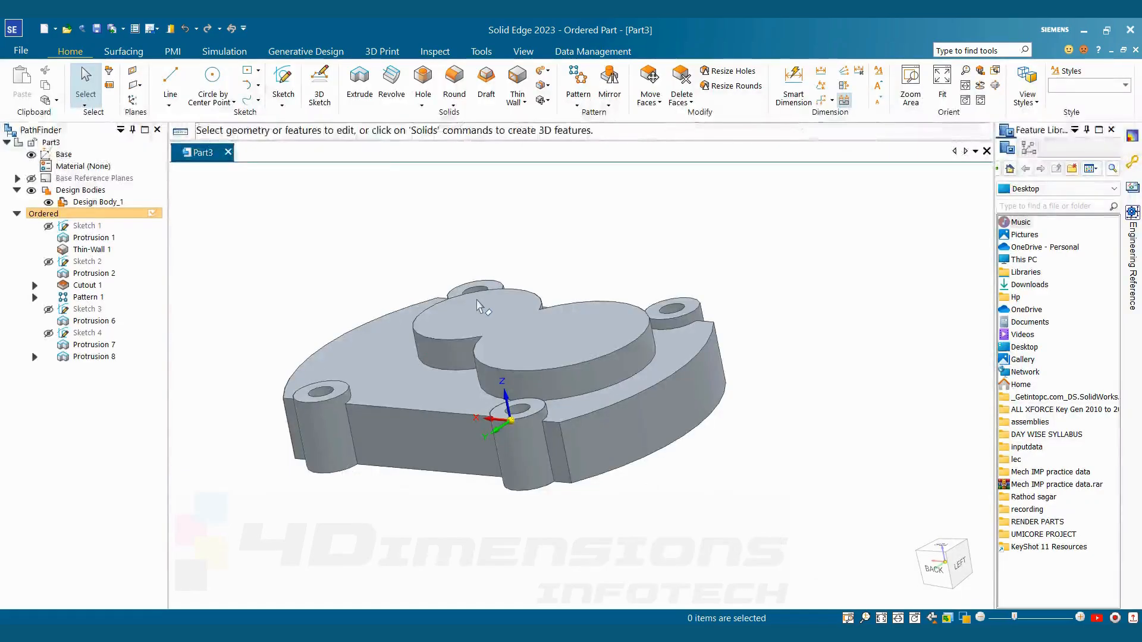
Sketch a circle about 25 mm in diameter on the bosses' top face, concentric with the smaller bearing boss
{"action": "left_click", "coordinate": [287, 82]}
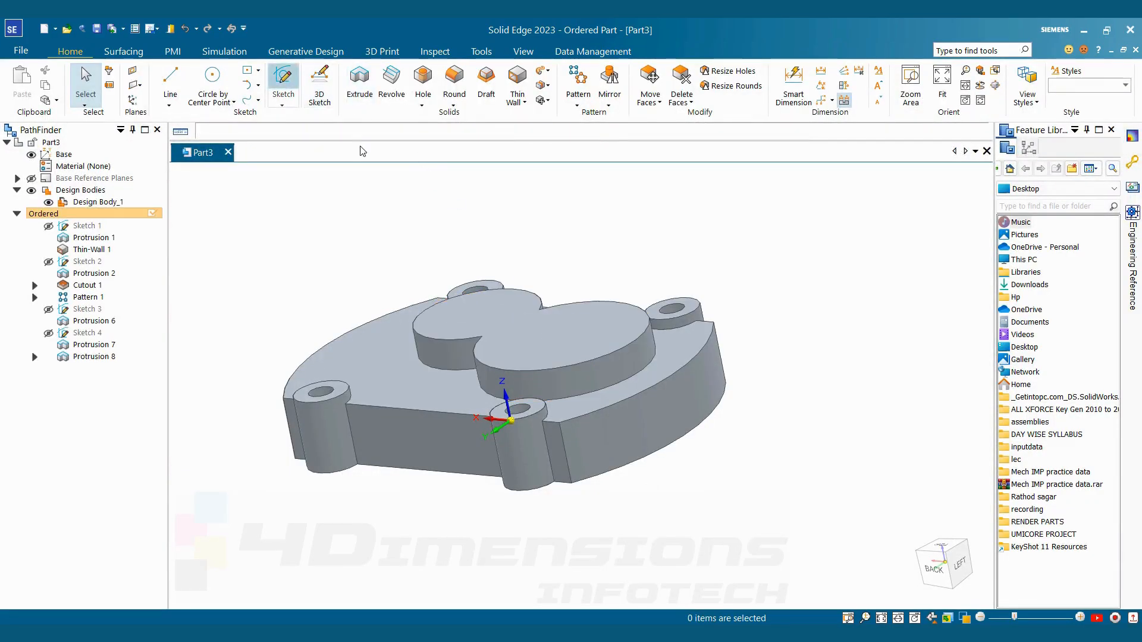
{"action": "left_click", "coordinate": [492, 311]}
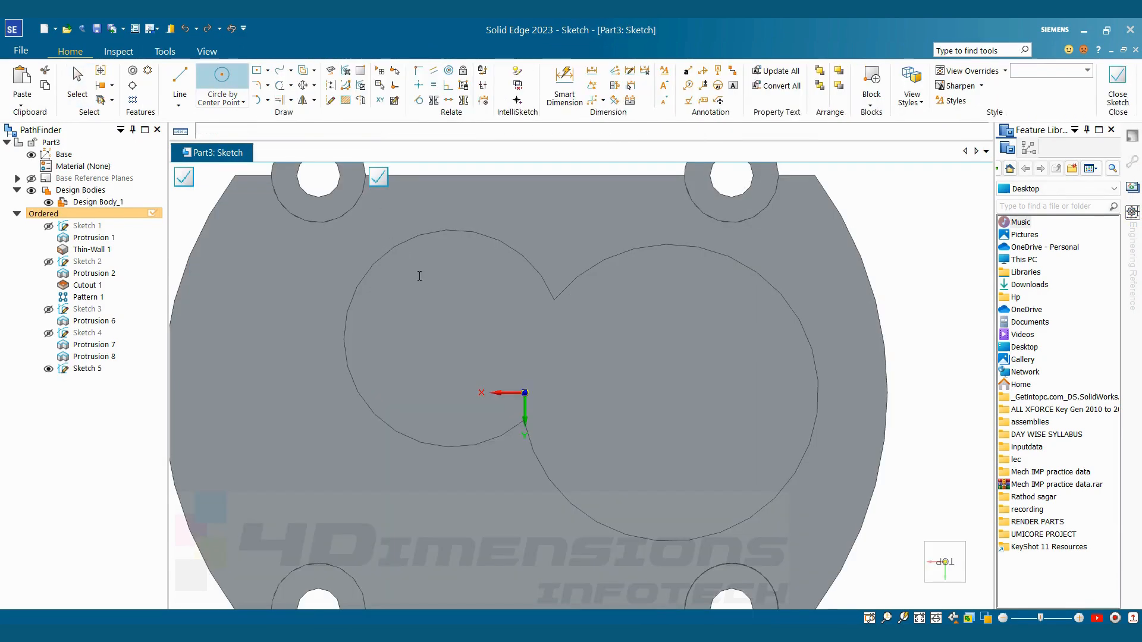
{"action": "left_click", "coordinate": [452, 338]}
{"action": "left_click", "coordinate": [466, 293]}
Dimension the circle's diameter as 35 mm, reposition the dimension, and finish the sketch
{"action": "left_click", "coordinate": [568, 76]}
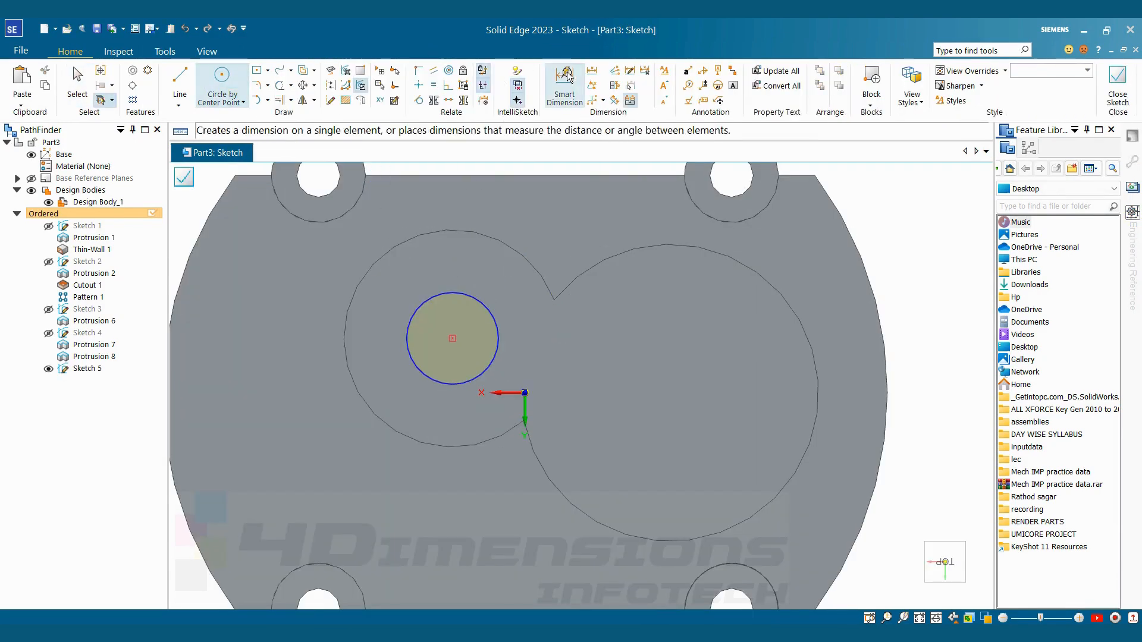
{"action": "left_click", "coordinate": [482, 304]}
{"action": "left_click", "coordinate": [543, 218]}
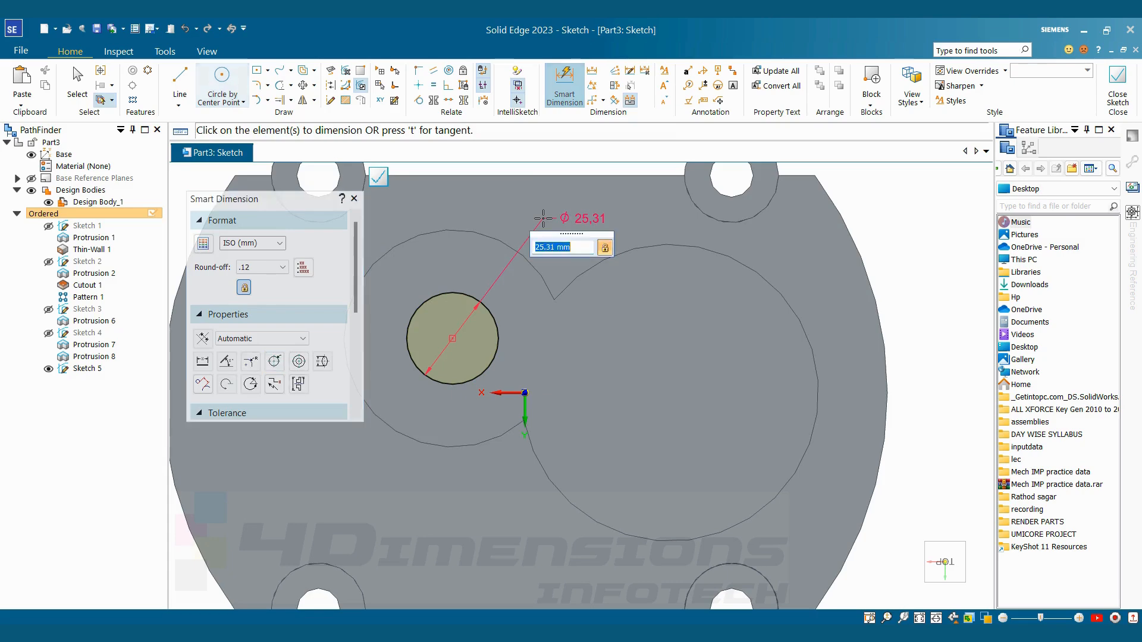
{"action": "type", "text": "35"}
{"action": "key", "text": "Return"}
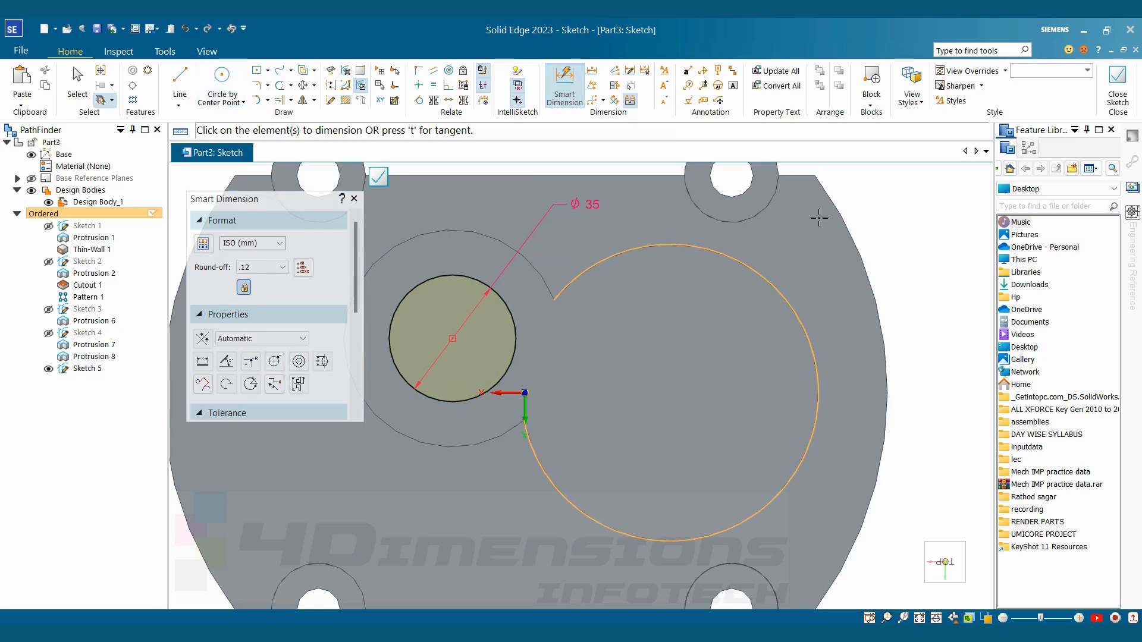
{"action": "key", "text": "Escape"}
{"action": "middle_click_drag", "start_coordinate": [575, 196], "coordinate": [547, 182]}
{"action": "left_click", "coordinate": [1111, 106]}
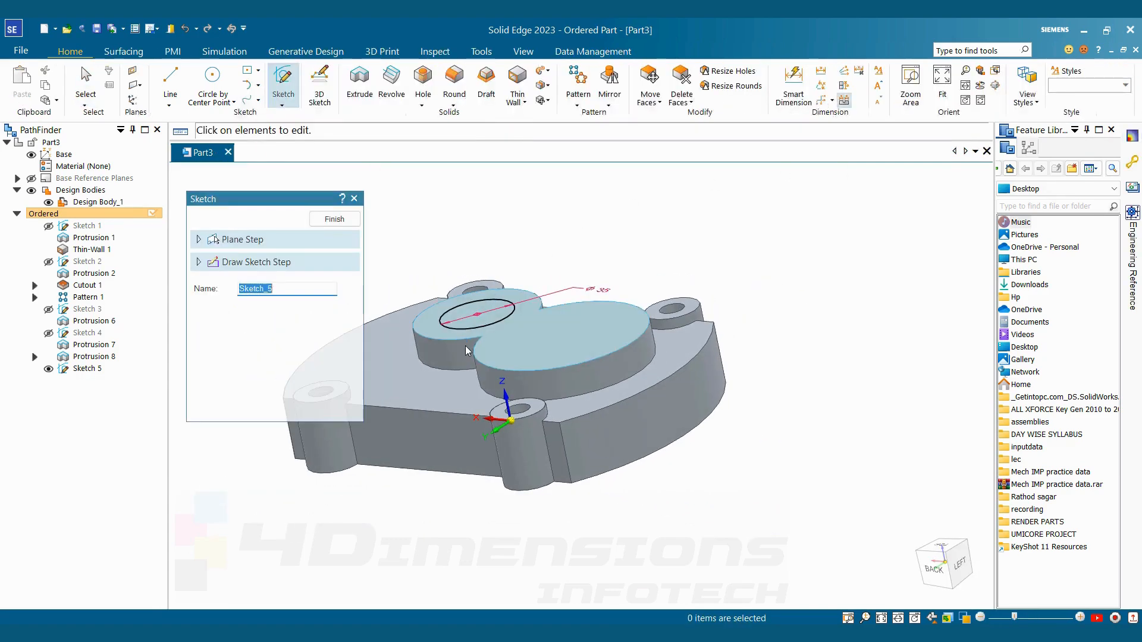
{"action": "left_click", "coordinate": [335, 238]}
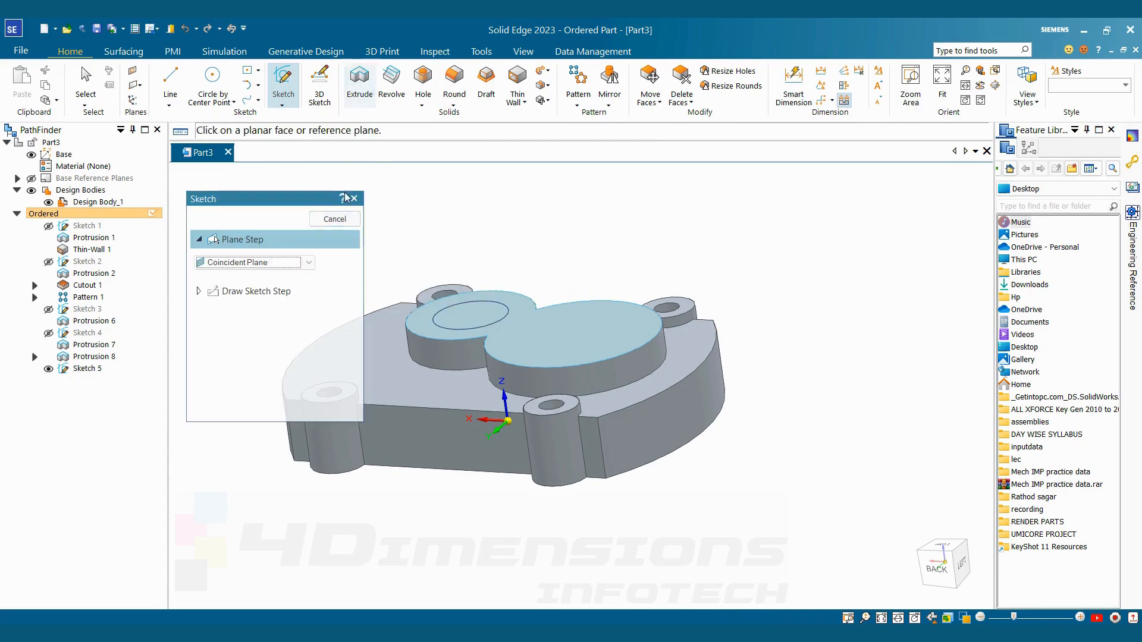
{"action": "left_click", "coordinate": [353, 199]}
Use Extrude with the existing 35 mm circle to cut a shallow recess into the smaller bearing boss, and hide its sketch
{"action": "left_click", "coordinate": [359, 83]}
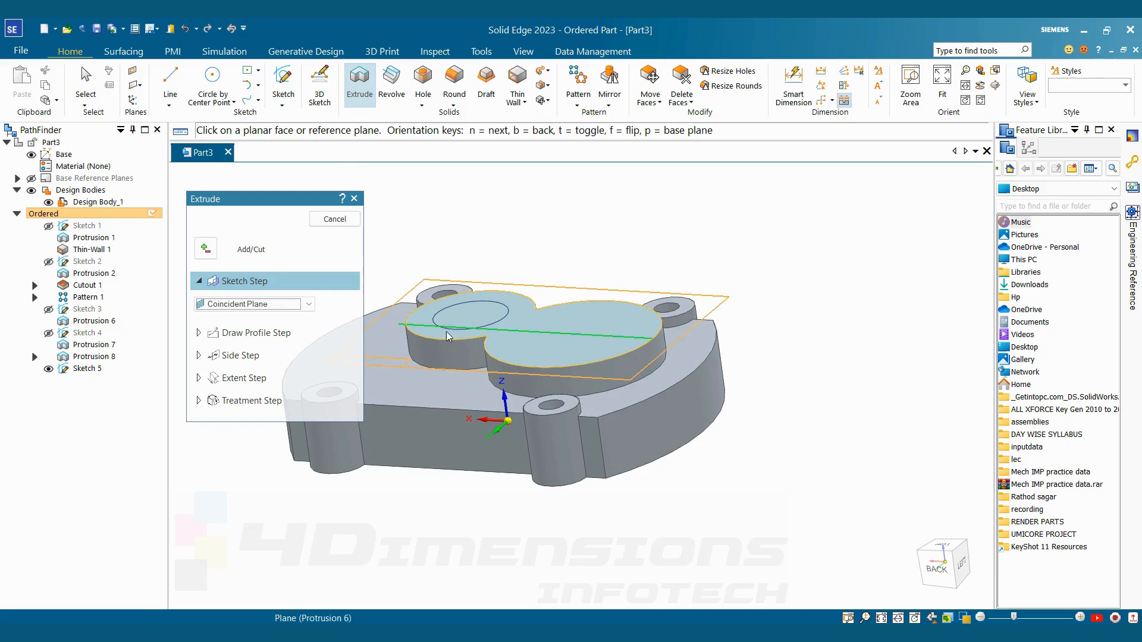
{"action": "left_click", "coordinate": [309, 304]}
{"action": "left_click", "coordinate": [272, 317]}
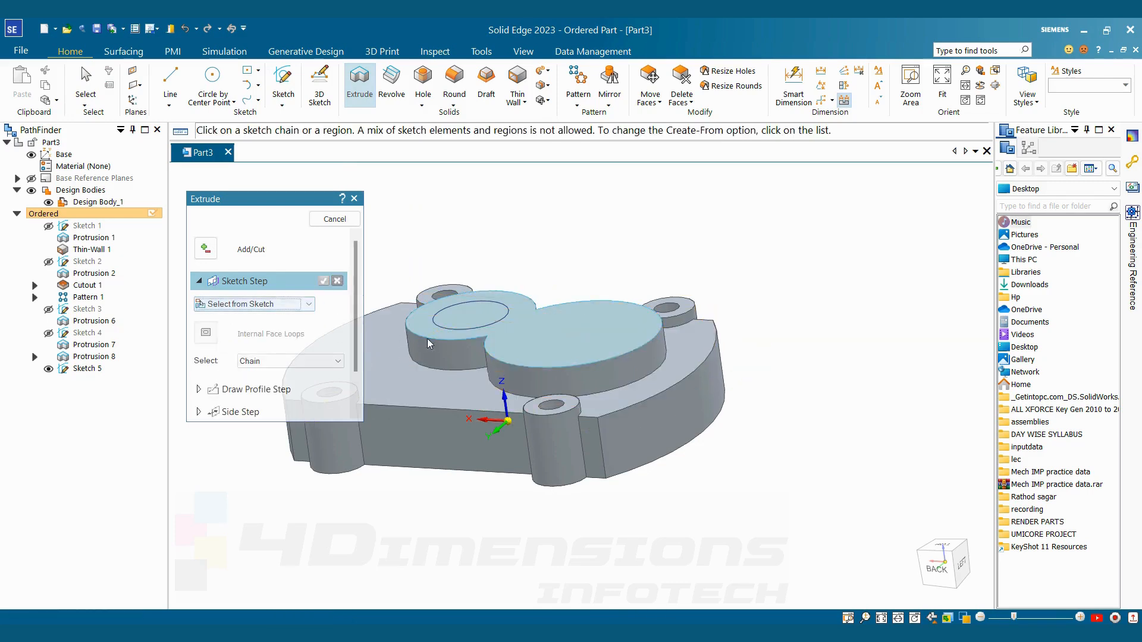
{"action": "left_click", "coordinate": [442, 327]}
{"action": "left_click", "coordinate": [325, 282]}
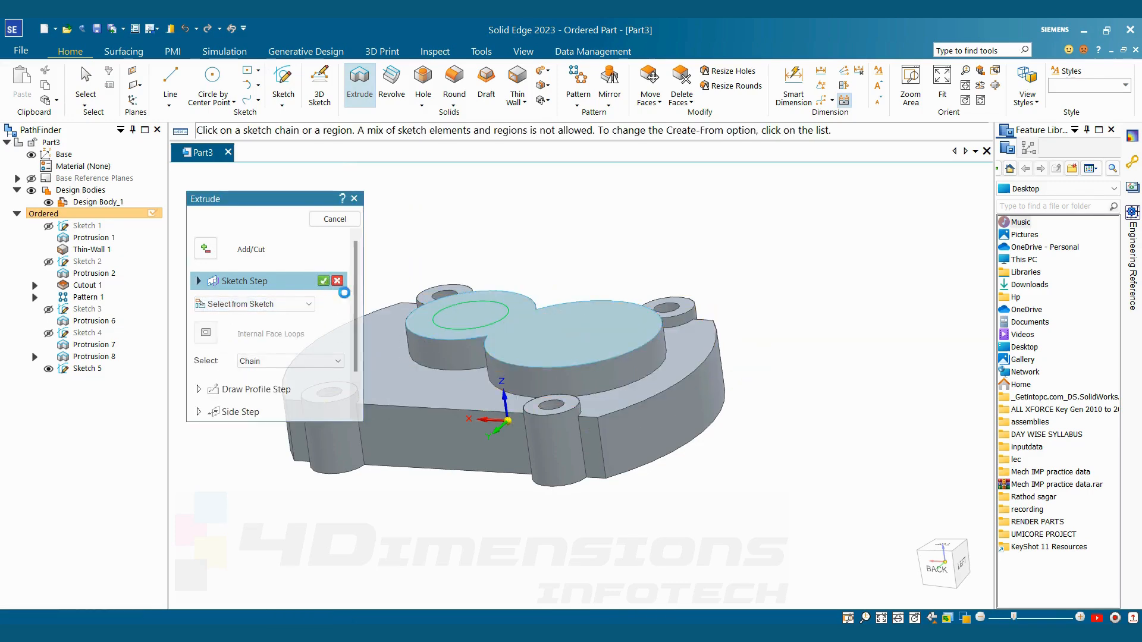
{"action": "left_click", "coordinate": [459, 336]}
{"action": "left_click", "coordinate": [446, 333]}
{"action": "left_click", "coordinate": [344, 220]}
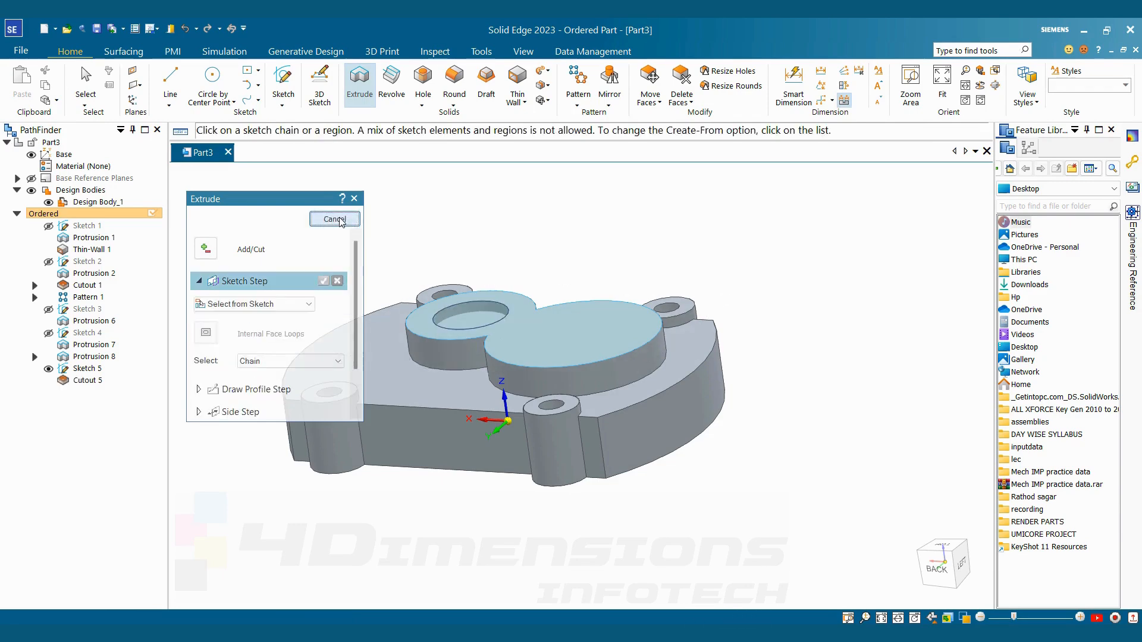
{"action": "left_click", "coordinate": [342, 220]}
{"action": "mouse_move", "coordinate": [490, 245]}
{"action": "middle_mouse_down"}
{"action": "mouse_move", "coordinate": [579, 277]}
{"action": "mouse_move", "coordinate": [563, 285]}
{"action": "middle_mouse_up"}
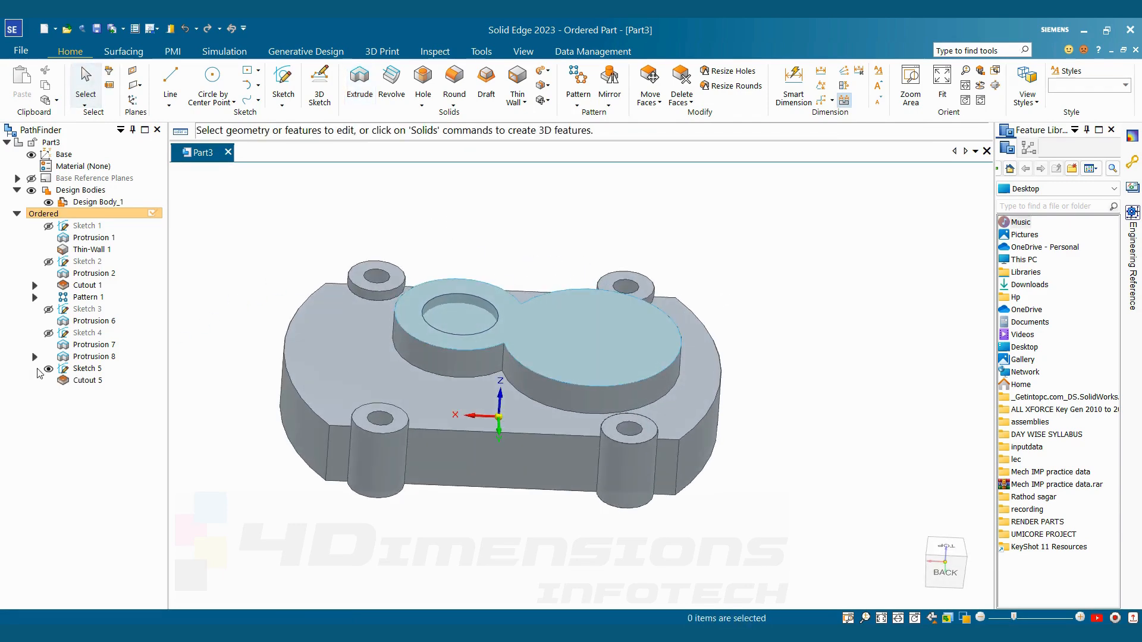
{"action": "left_click", "coordinate": [48, 369]}
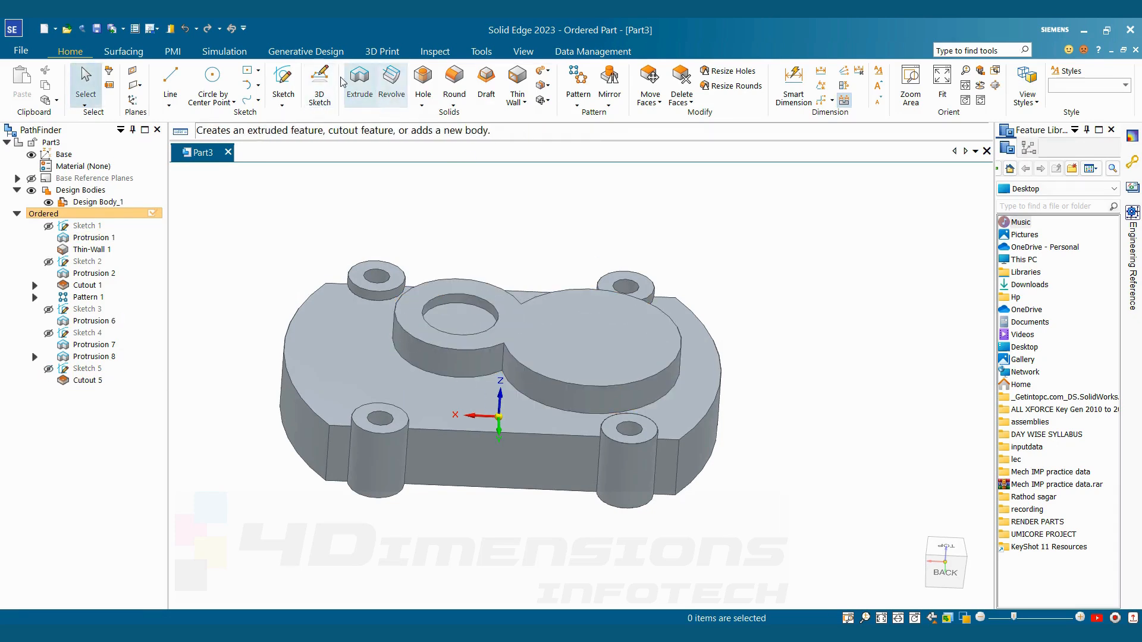
Start a sketch on the recess floor and draw a circle about 22 mm in diameter, concentric with the recess
{"action": "left_click", "coordinate": [283, 86]}
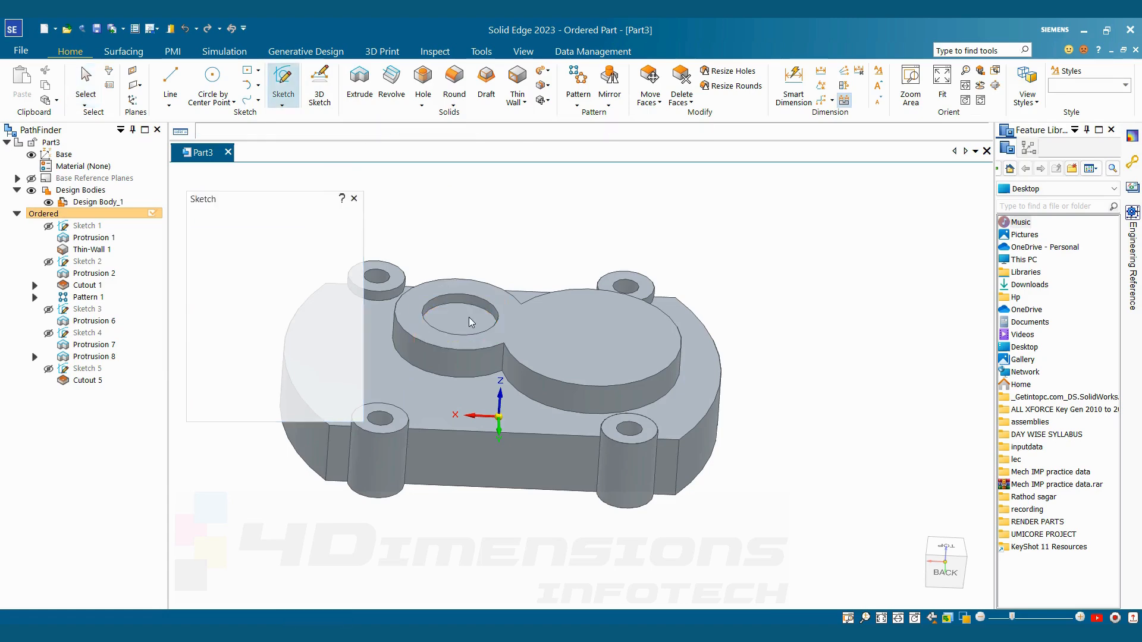
{"action": "left_click", "coordinate": [469, 317]}
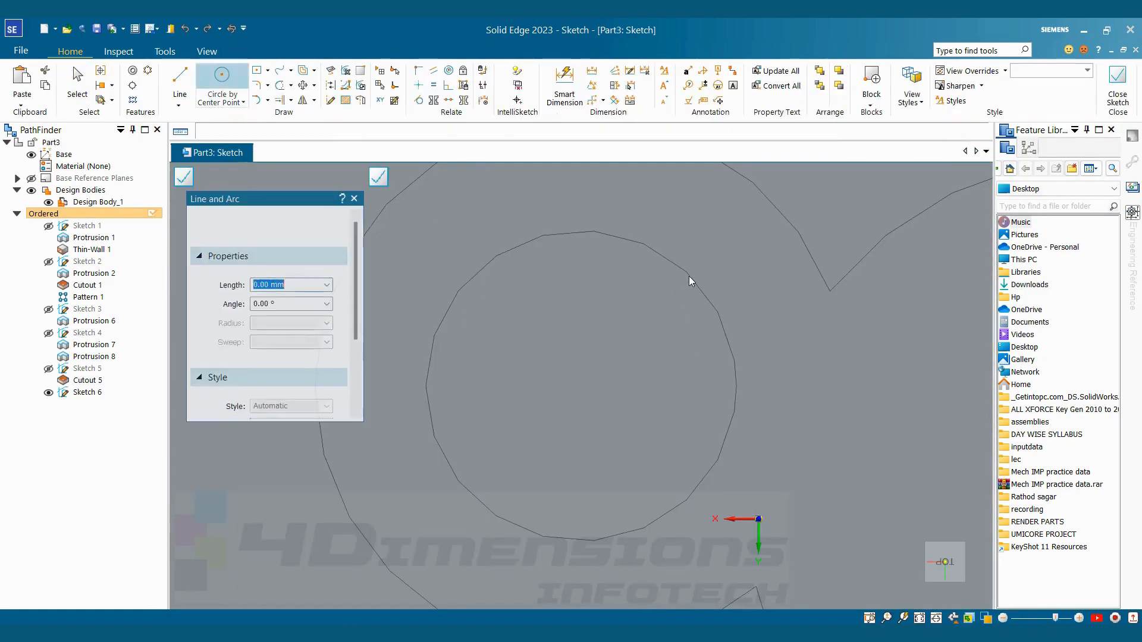
{"action": "left_click", "coordinate": [582, 385]}
{"action": "left_click", "coordinate": [622, 301]}
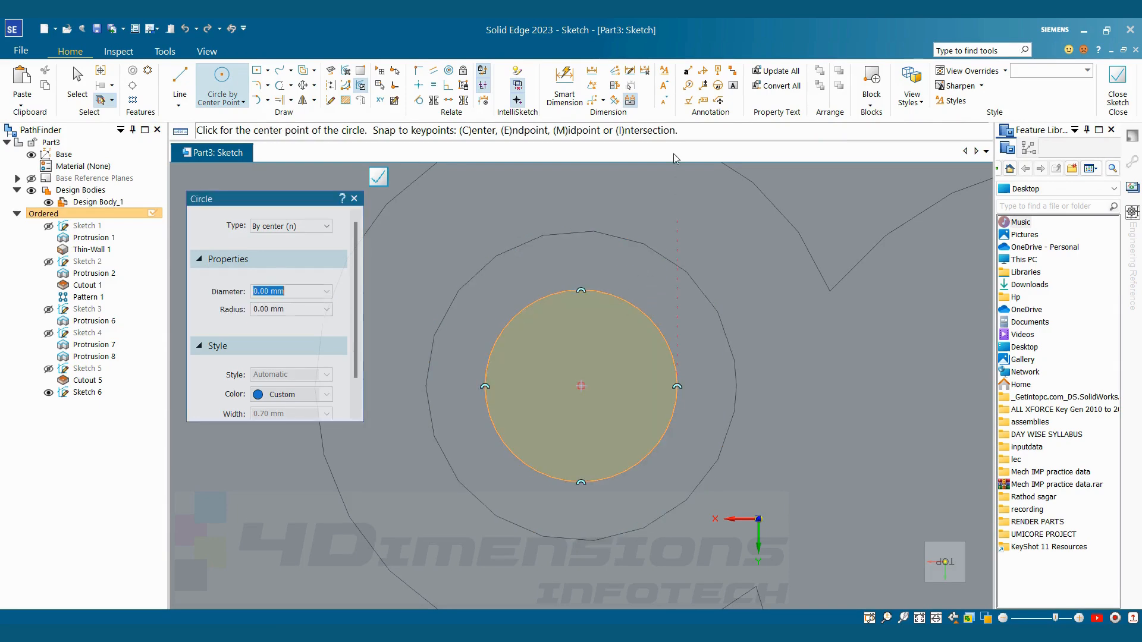
Dimension the circle on the recess floor as 28 mm in diameter and finish the sketch
{"action": "left_click", "coordinate": [565, 90]}
{"action": "left_click", "coordinate": [620, 301]}
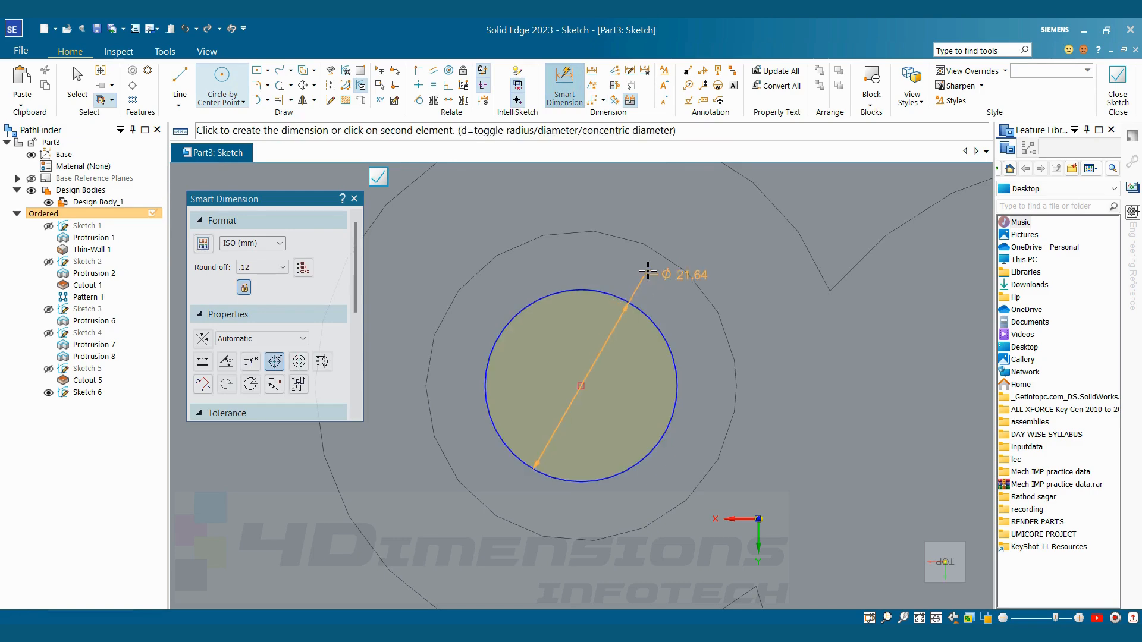
{"action": "left_click", "coordinate": [648, 271]}
{"action": "type", "text": "28"}
{"action": "key", "text": "Return"}
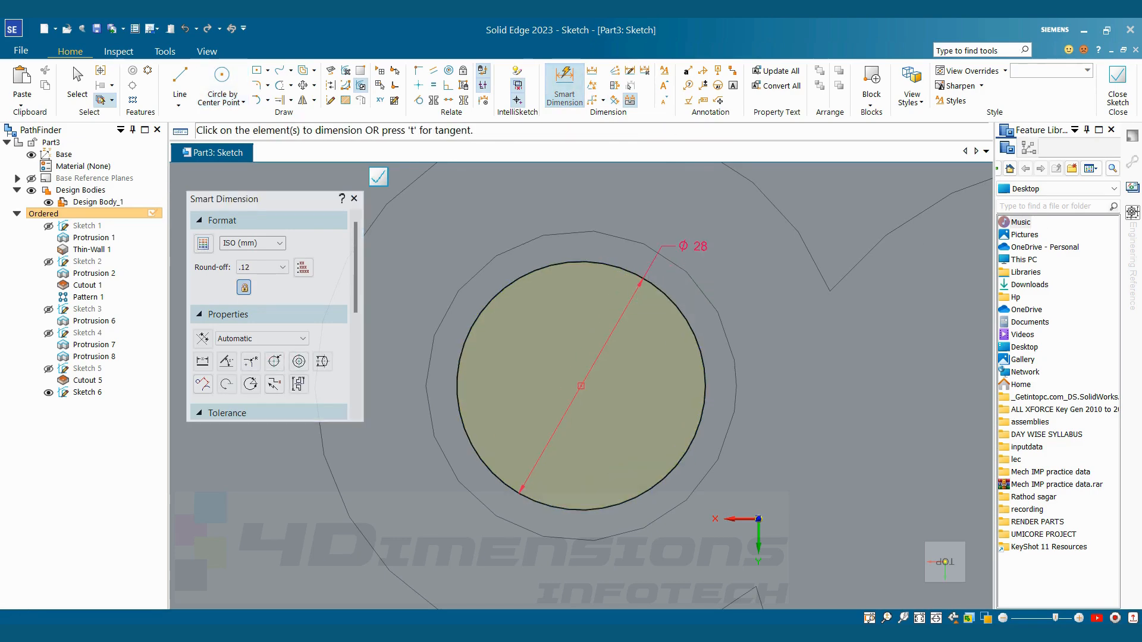
{"action": "left_click", "coordinate": [1117, 83]}
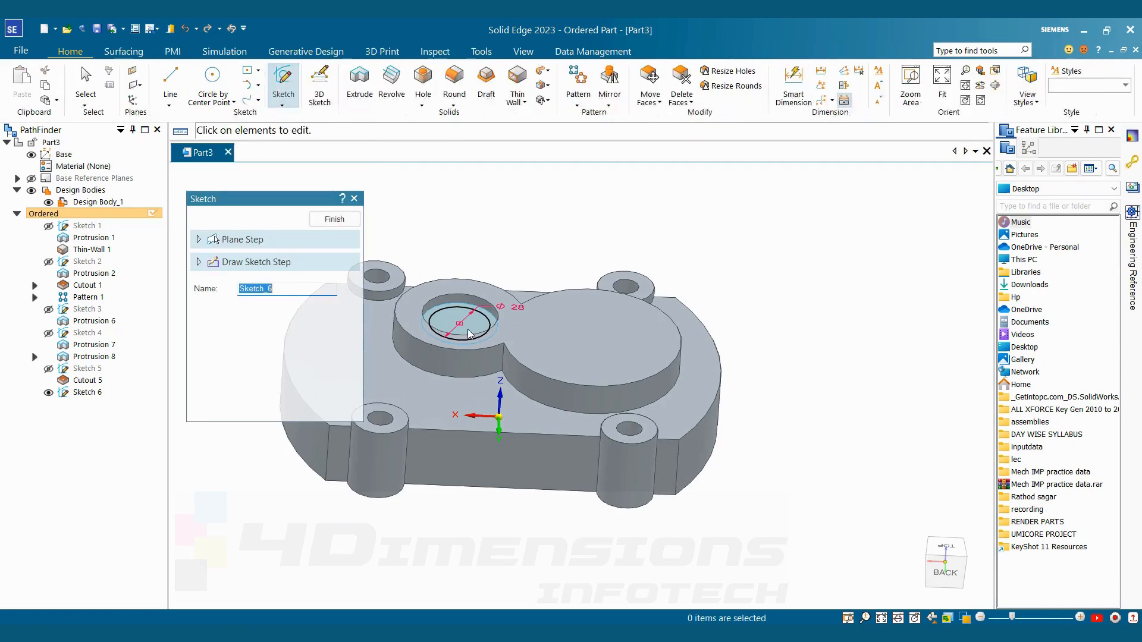
{"action": "left_click", "coordinate": [334, 219]}
{"action": "left_click", "coordinate": [335, 219]}
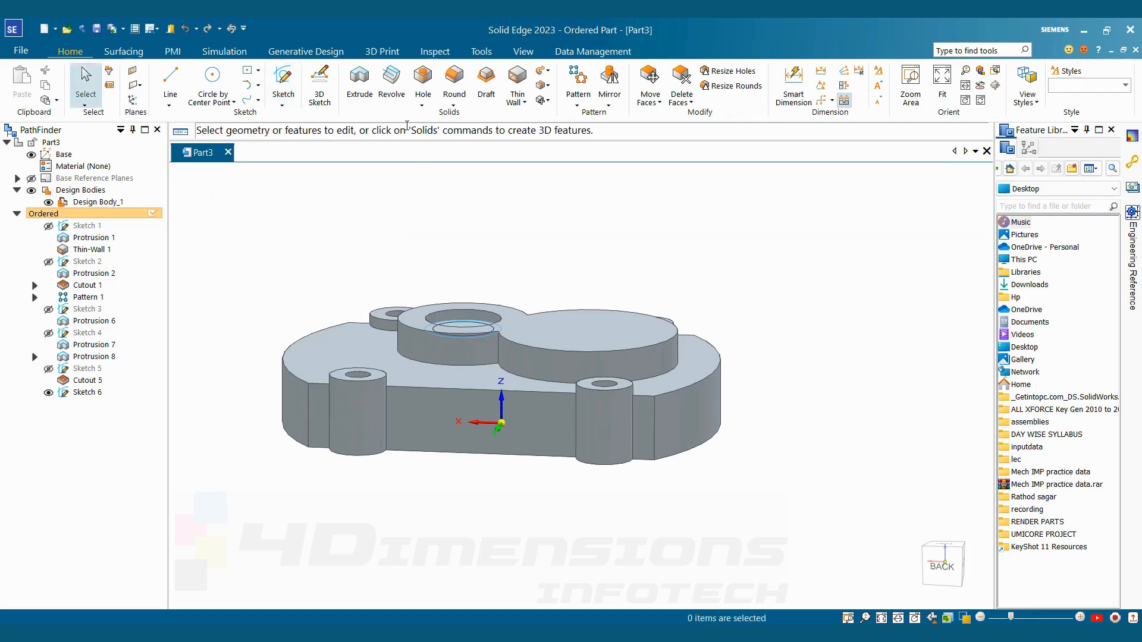
Extrude the 28 mm circle on the recess floor downward as a cut all the way through the cover
{"action": "left_click", "coordinate": [359, 83]}
{"action": "left_click", "coordinate": [455, 323]}
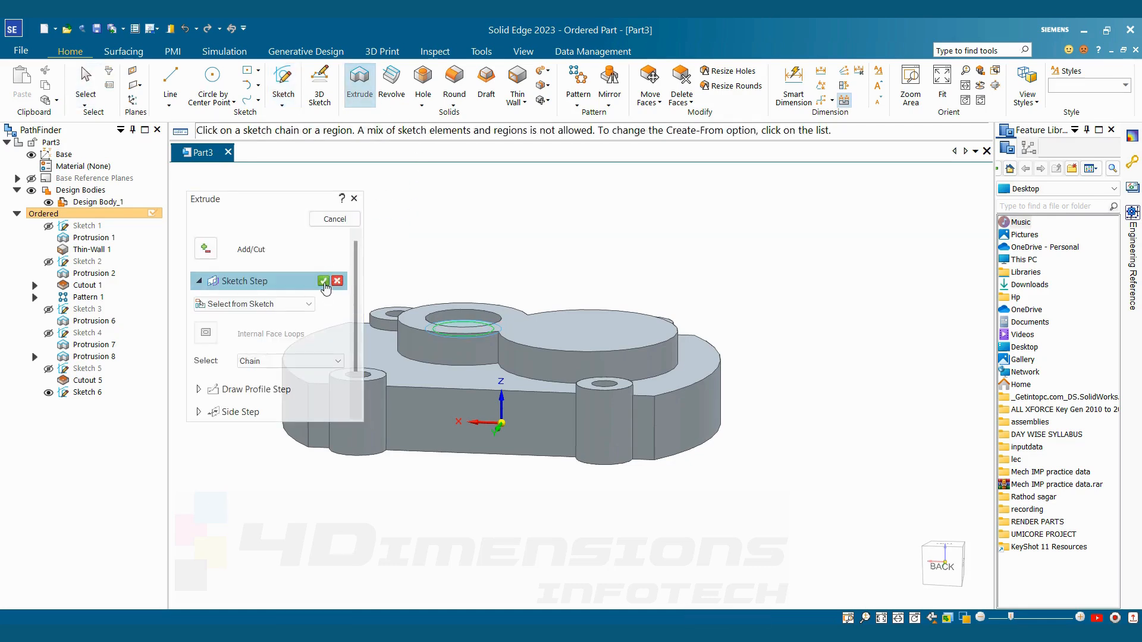
{"action": "left_click", "coordinate": [323, 280]}
{"action": "left_click", "coordinate": [481, 492]}
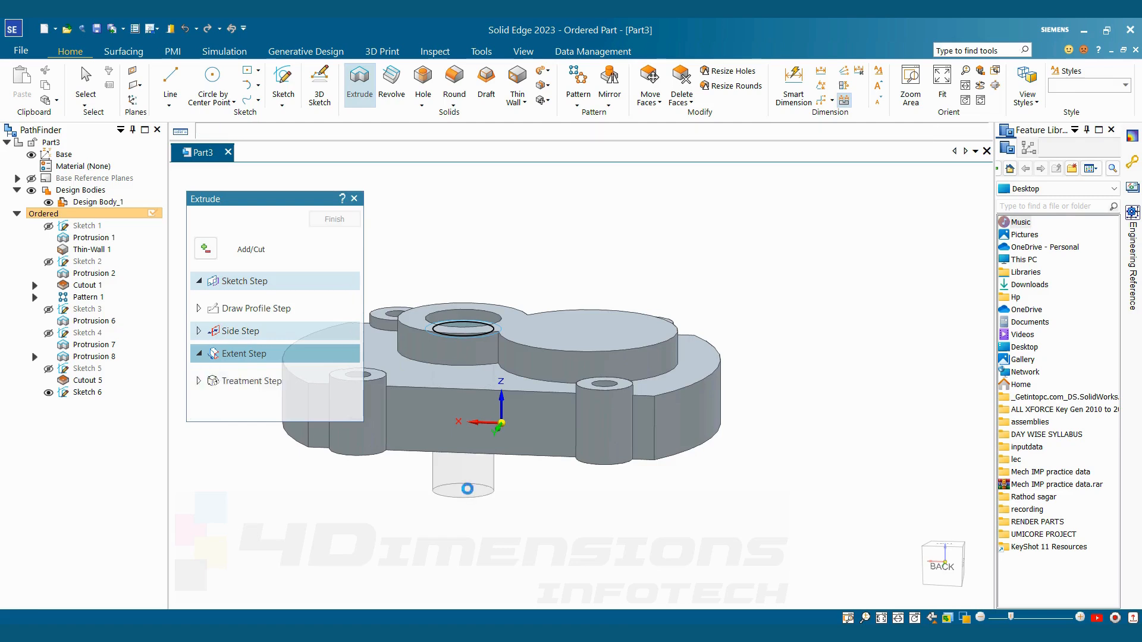
{"action": "left_click", "coordinate": [334, 220]}
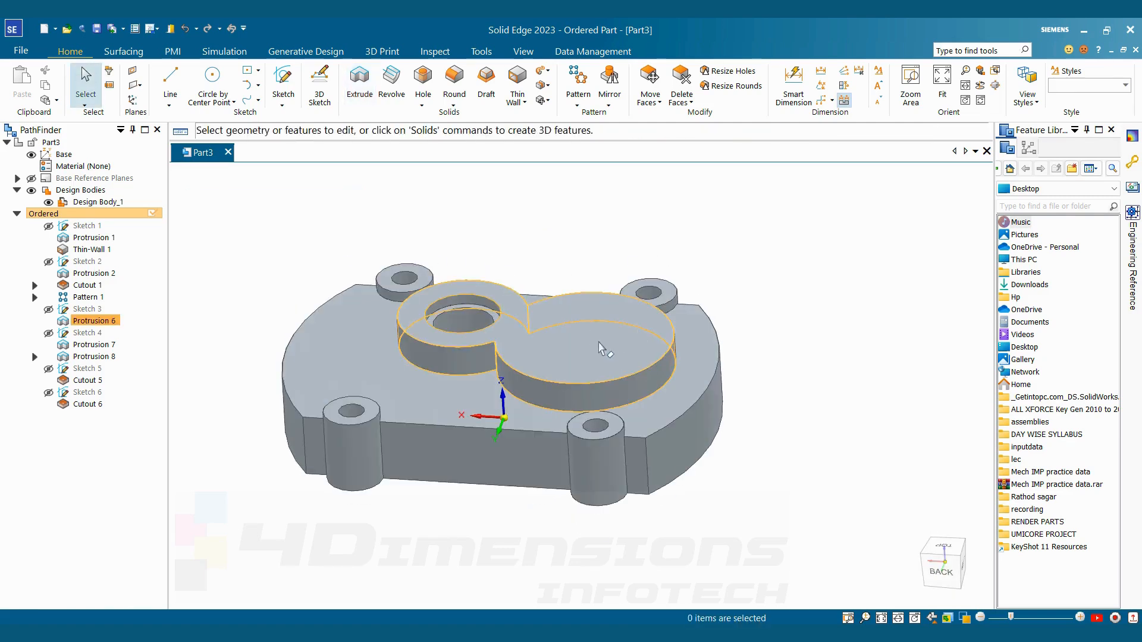
Check the larger bore on ttt.jpg, start an Extrude profile on the larger boss's top face, and draw a concentric circle about 55 mm in diameter
{"action": "key", "text": "alt+Tab"}
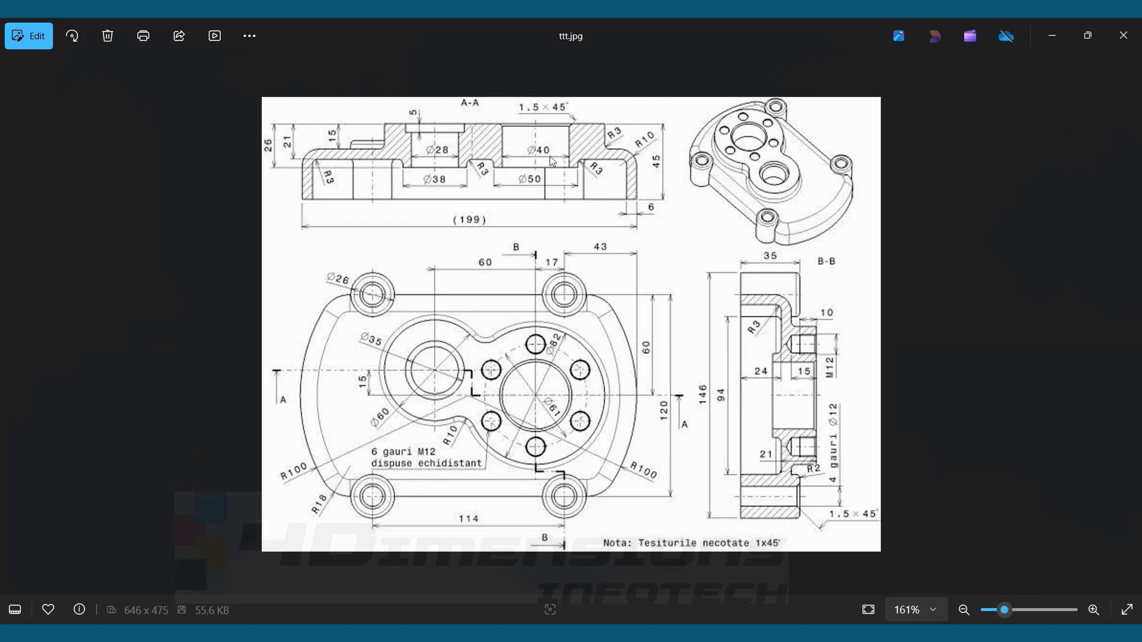
{"action": "key", "text": "alt+Tab"}
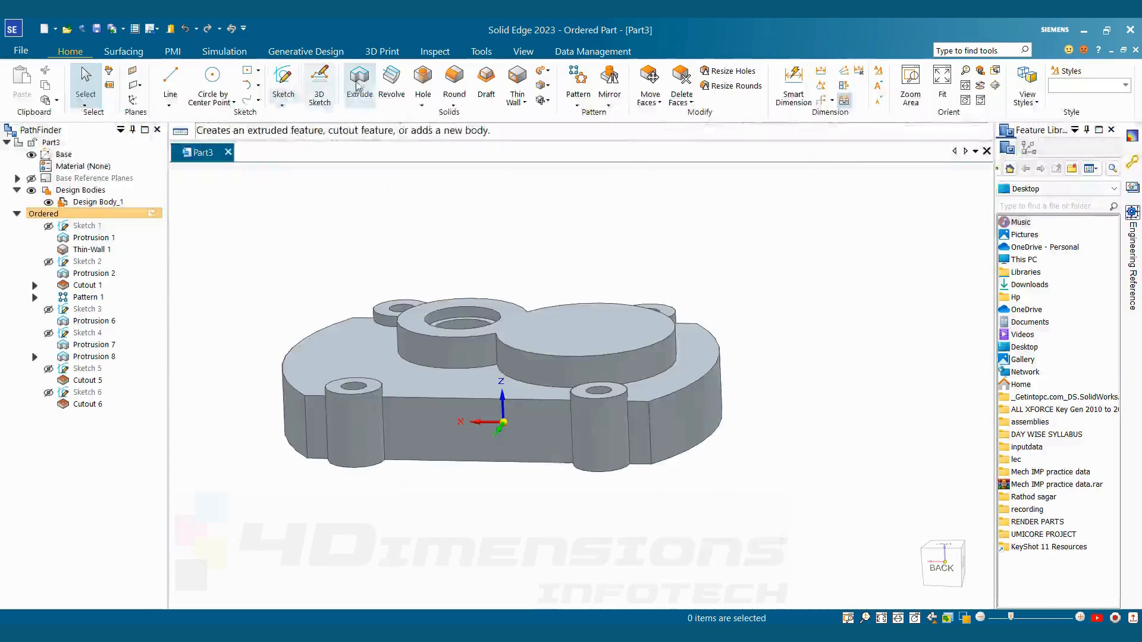
{"action": "left_click", "coordinate": [359, 83]}
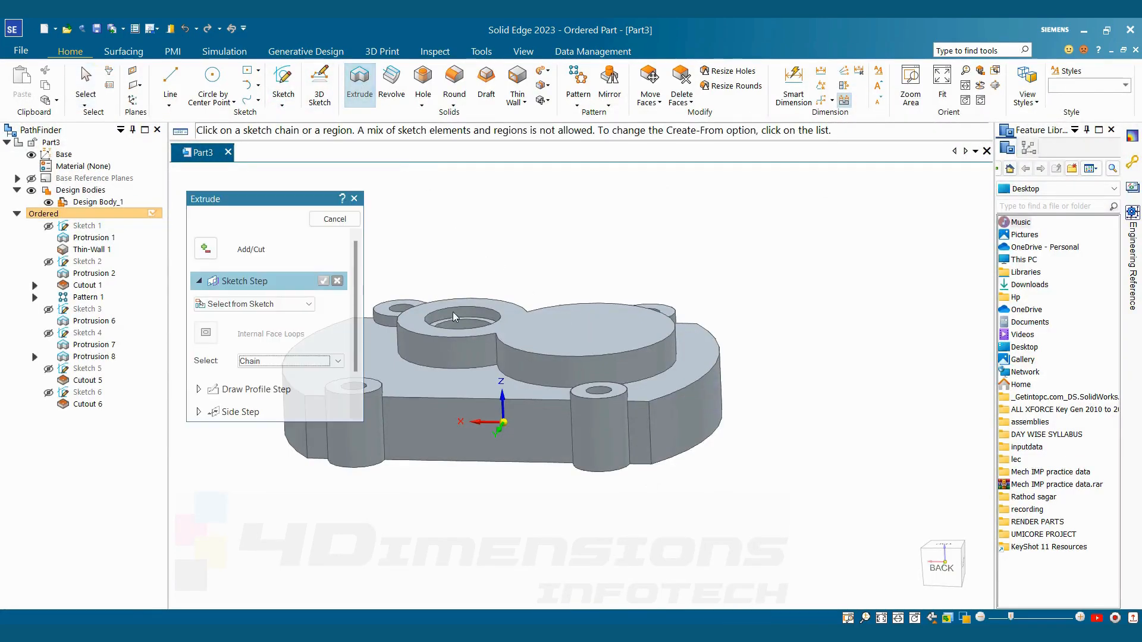
{"action": "left_click", "coordinate": [308, 304]}
{"action": "left_click", "coordinate": [250, 323]}
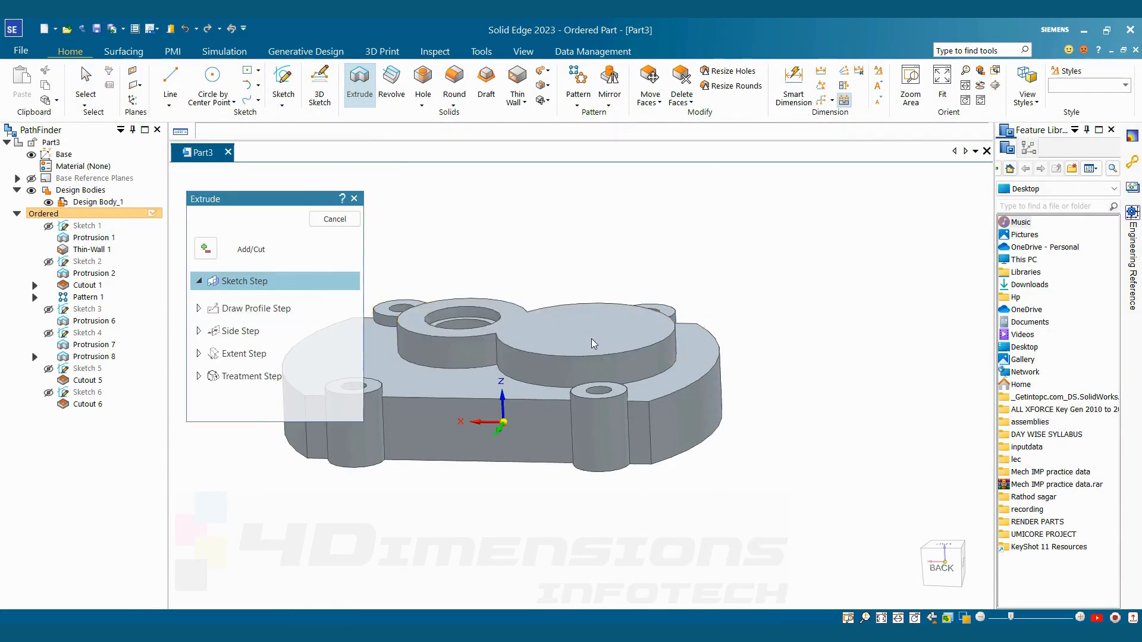
{"action": "left_click", "coordinate": [591, 337]}
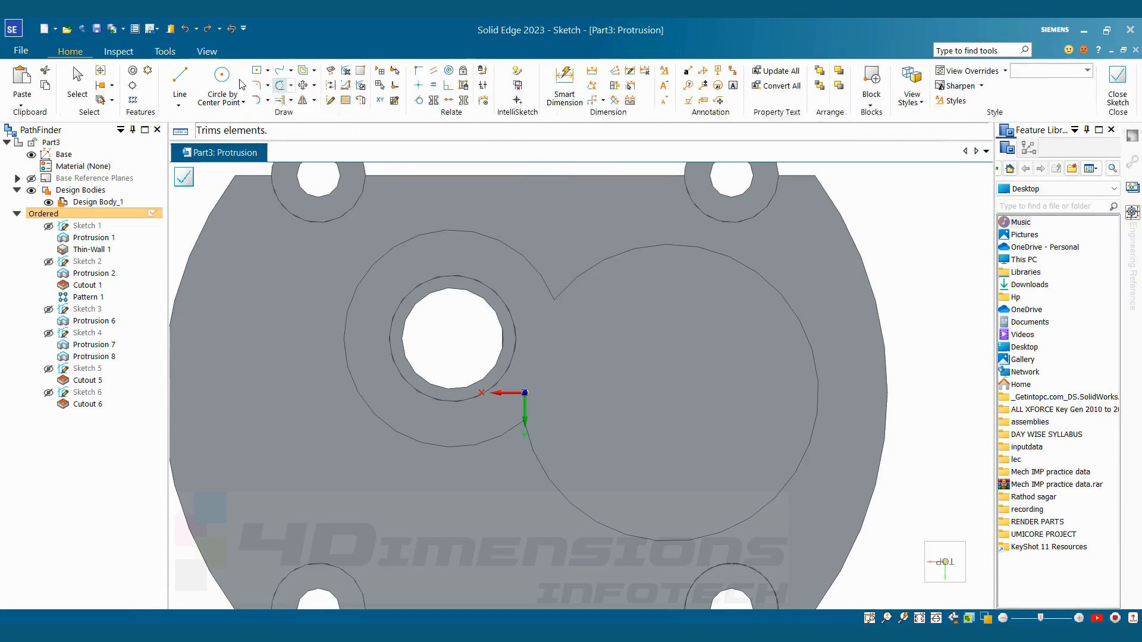
{"action": "key", "text": "c"}
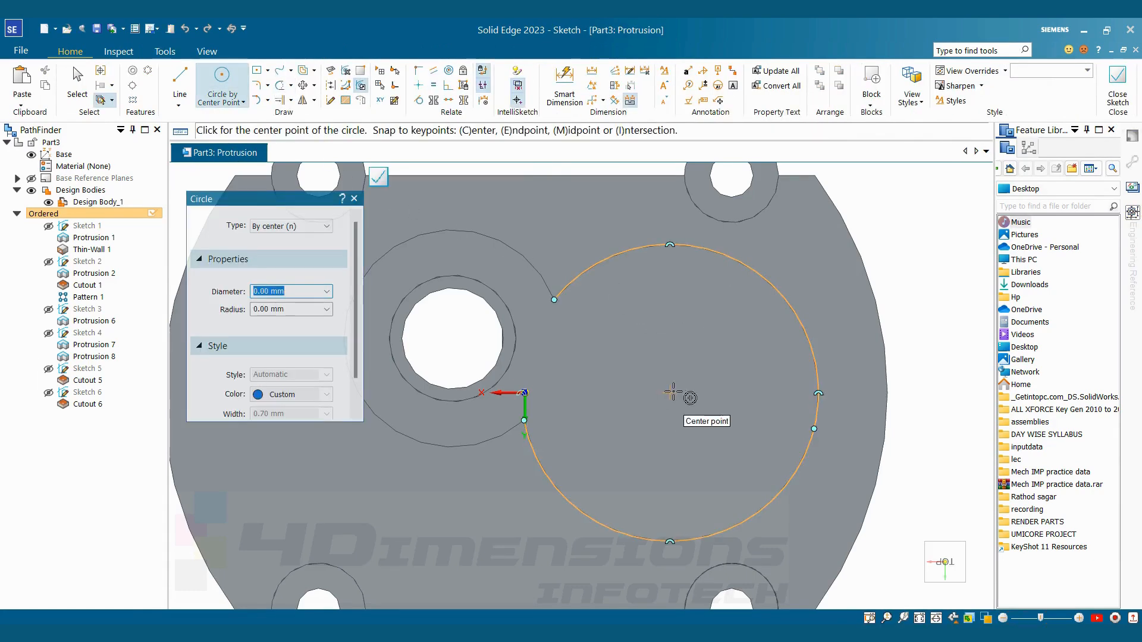
{"action": "left_click", "coordinate": [670, 392]}
{"action": "left_click", "coordinate": [707, 300]}
Dimension the circle on the larger boss as 40 mm in diameter and finish the profile sketch
{"action": "key", "text": "d"}
{"action": "left_click", "coordinate": [709, 299]}
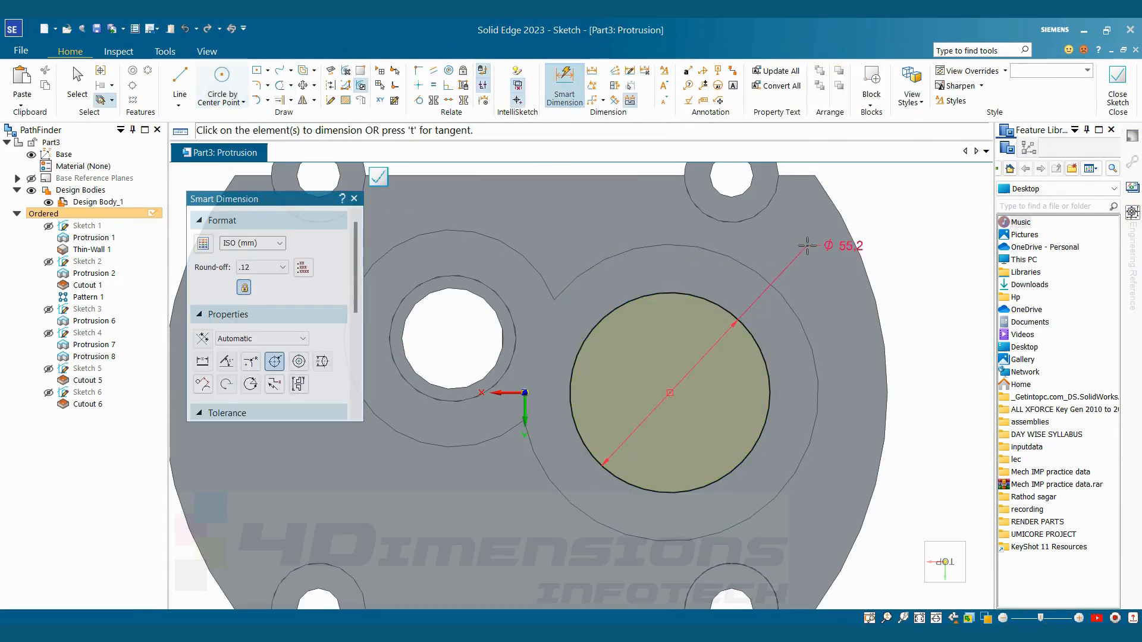
{"action": "left_click", "coordinate": [807, 245]}
{"action": "key", "text": "Return"}
{"action": "key", "text": "Escape"}
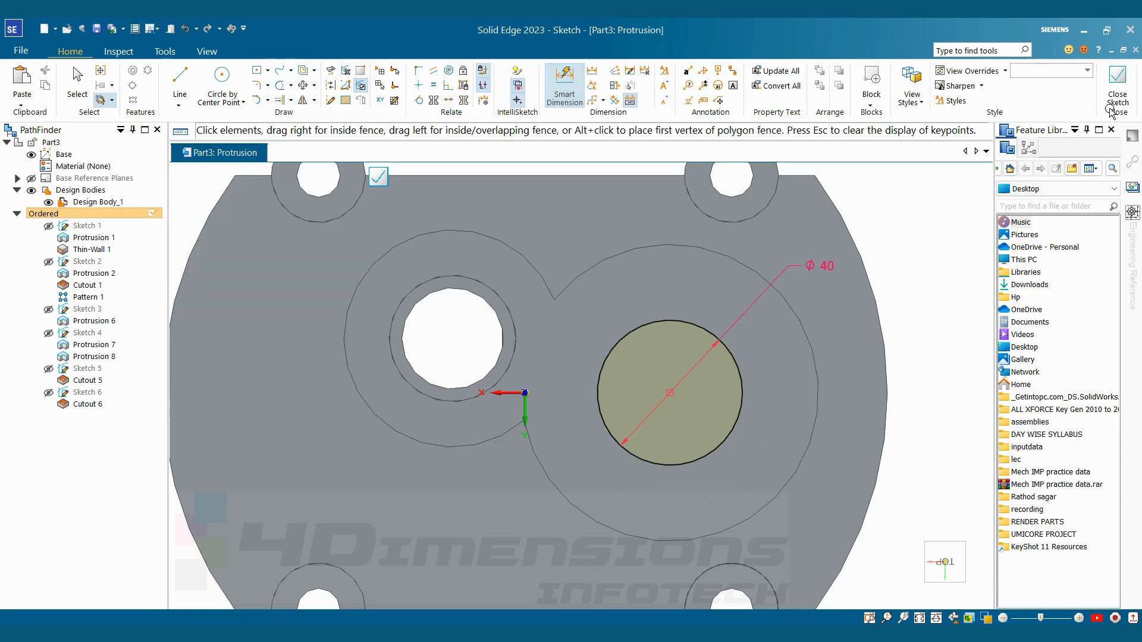
{"action": "left_click", "coordinate": [1117, 87]}
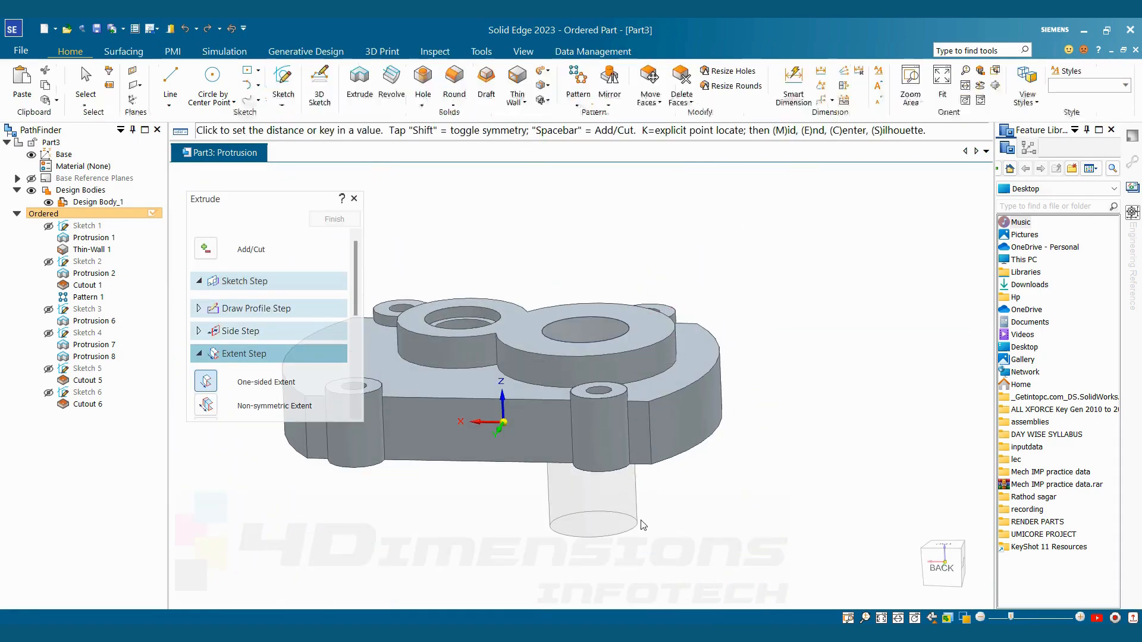
Extend the 40 mm circle downward as a cut through the larger boss and finish the extrusion
{"action": "left_click", "coordinate": [641, 525]}
{"action": "left_click", "coordinate": [341, 222]}
{"action": "left_click", "coordinate": [341, 222]}
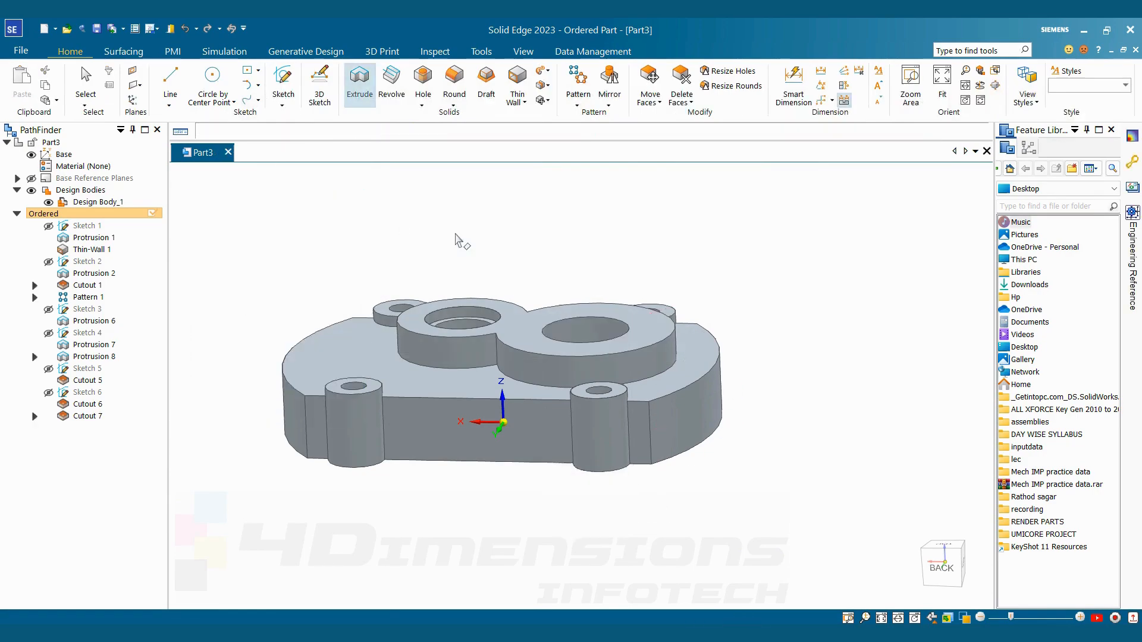
Check the tapped holes on ttt.jpg, start a Hole on the larger boss's top face, and align the hole circle vertically with the bore's centre
{"action": "scroll", "coordinate": [564, 249], "scroll_direction": "down", "scroll_amount": 2}
{"action": "key", "text": "alt+Tab"}
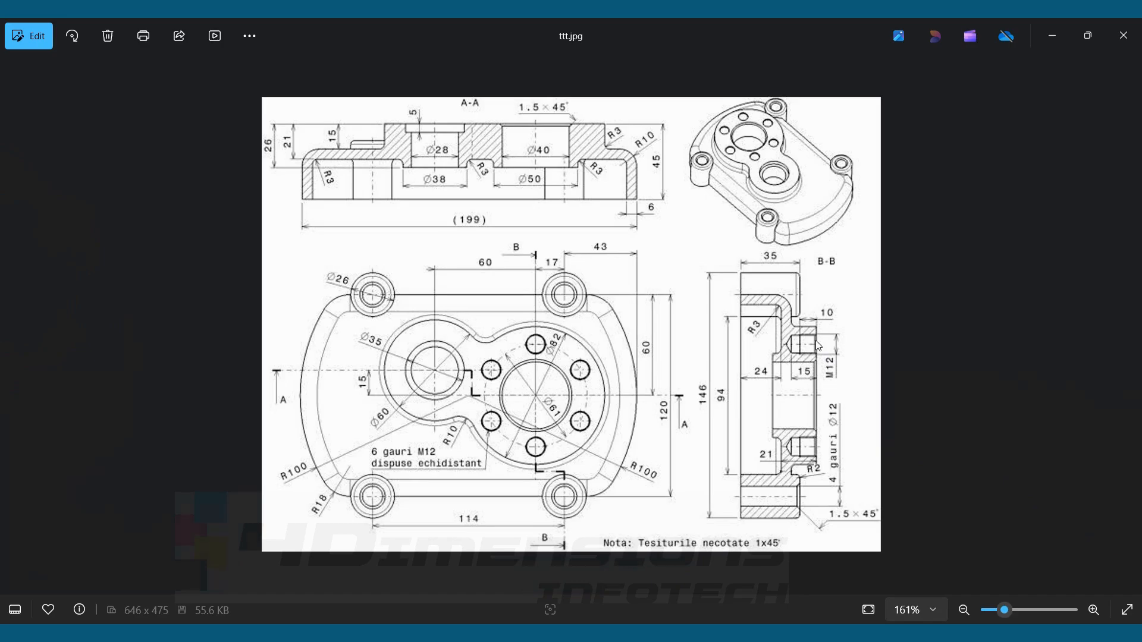
{"action": "key", "text": "alt+Tab"}
{"action": "key", "text": "alt+Tab"}
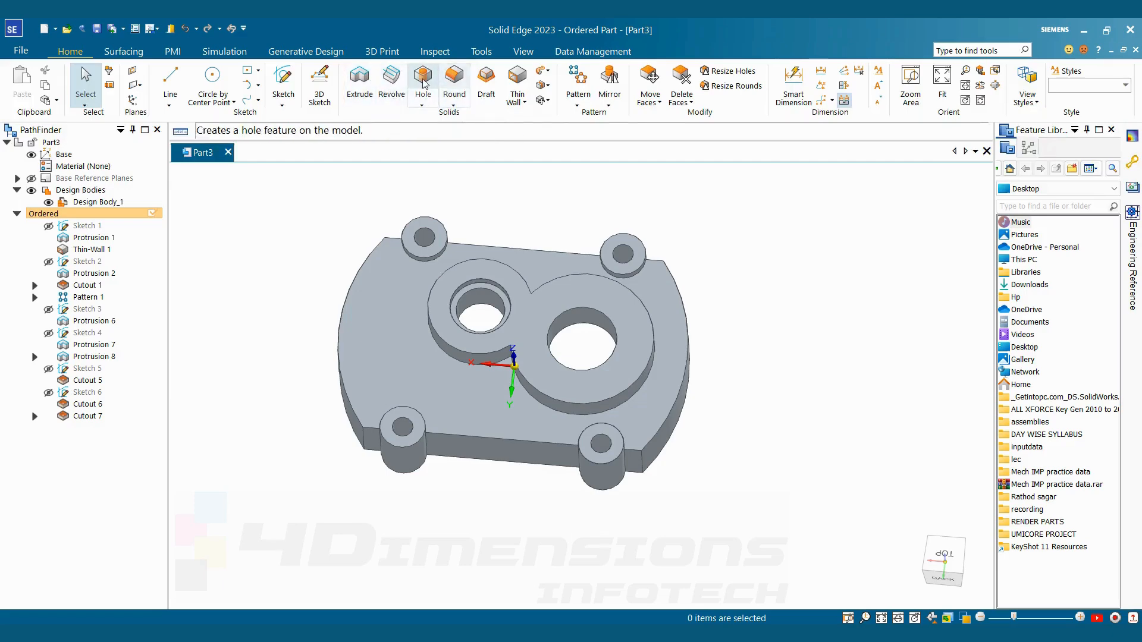
{"action": "left_click", "coordinate": [423, 83]}
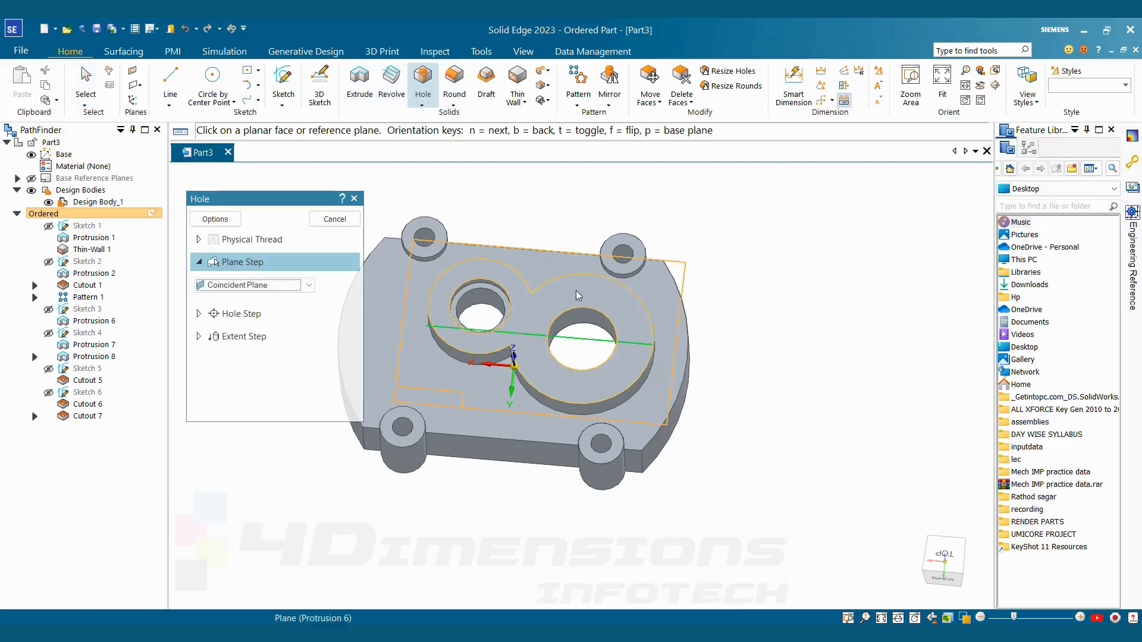
{"action": "left_click", "coordinate": [654, 280]}
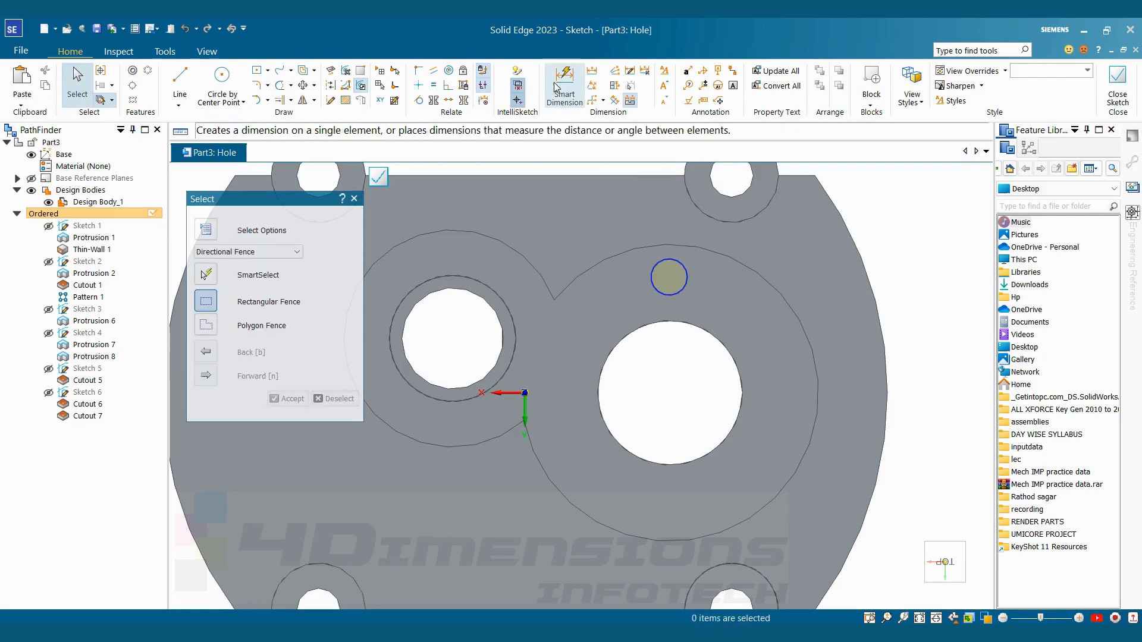
{"action": "left_click", "coordinate": [419, 85]}
{"action": "left_click", "coordinate": [669, 277]}
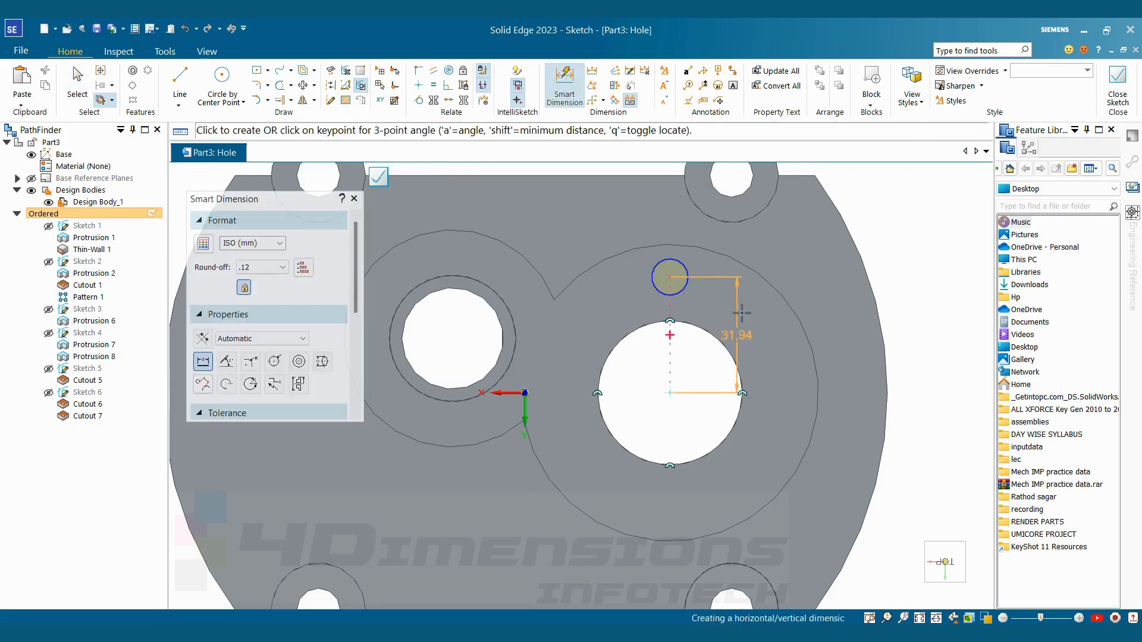
Dimension the vertical distance from the bore's centre to the hole as 30.5 mm and finish the sketch
{"action": "left_click", "coordinate": [759, 320]}
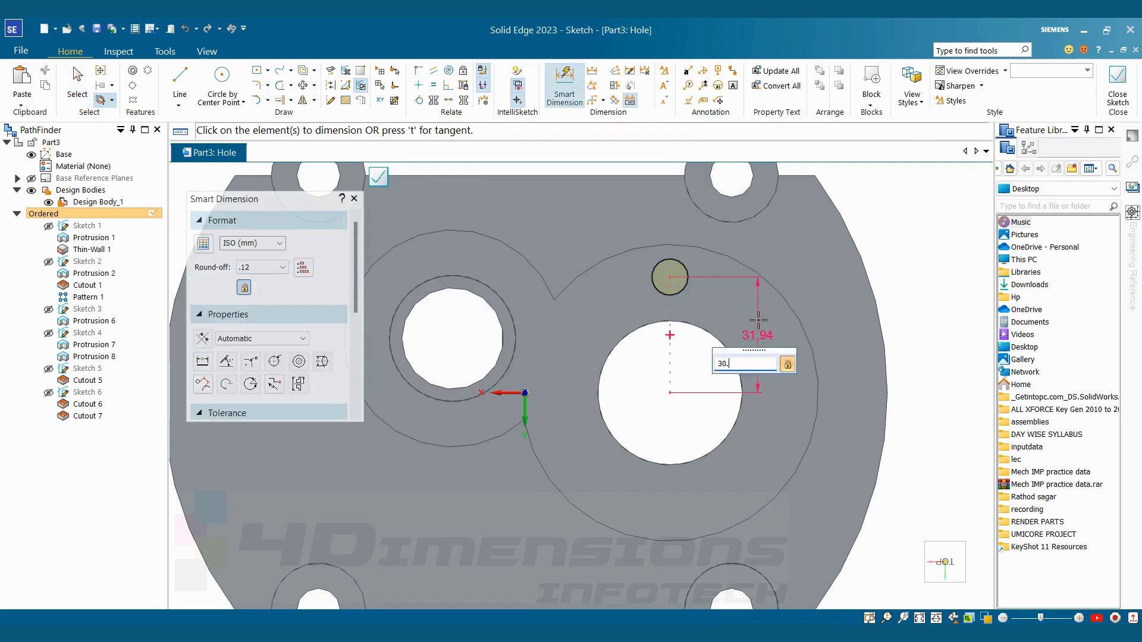
{"action": "key", "text": "Return"}
{"action": "key", "text": "Escape"}
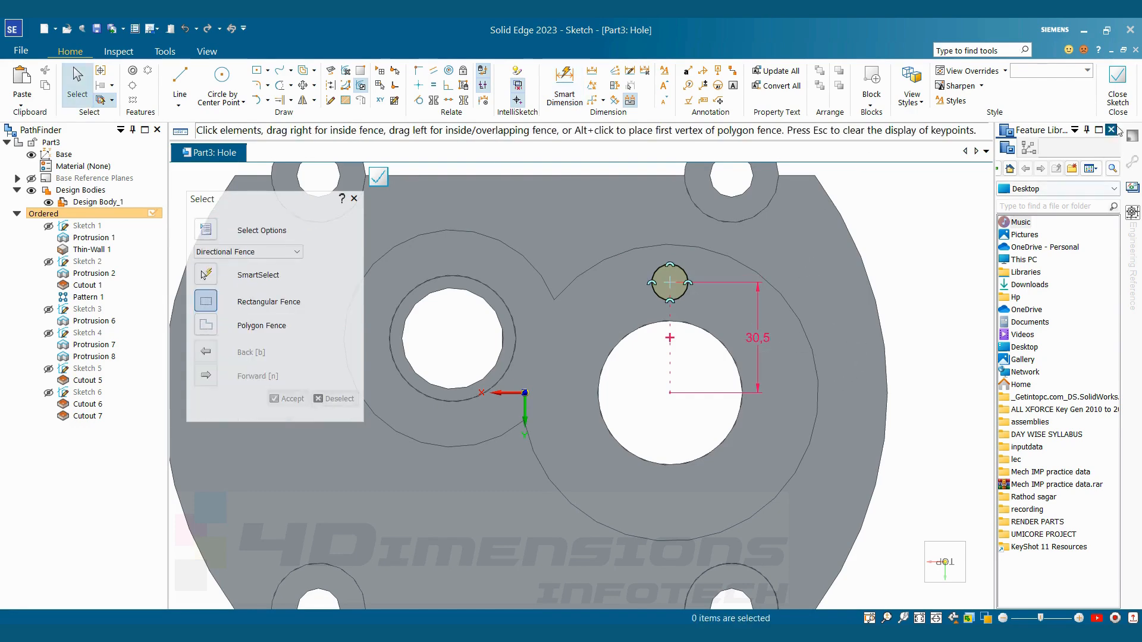
{"action": "left_click", "coordinate": [1118, 83]}
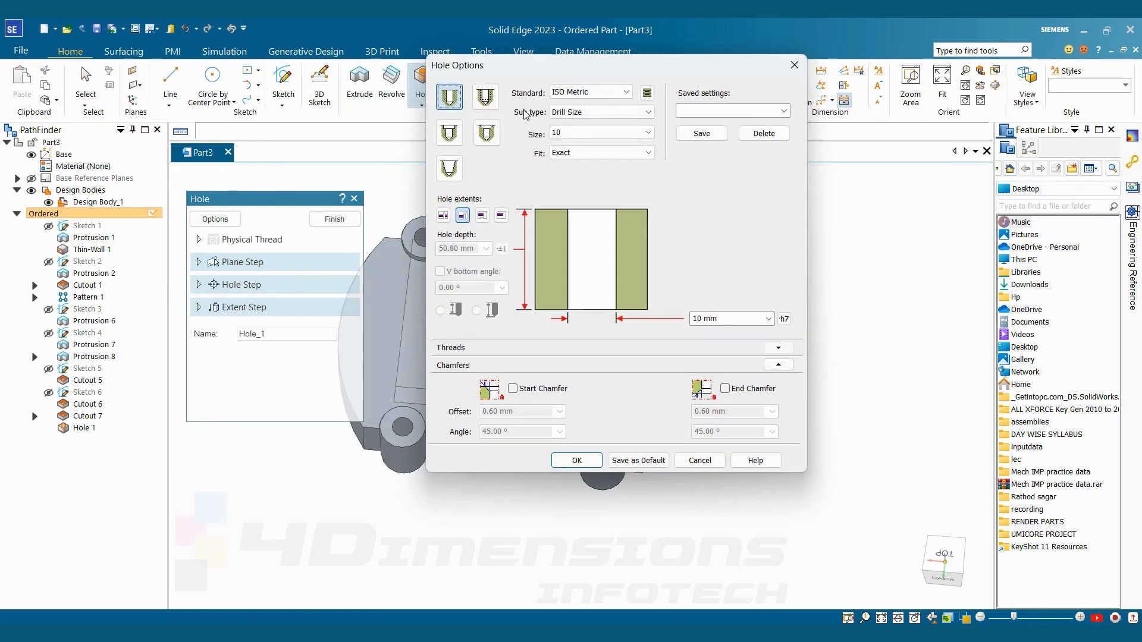
Make the hole a threaded ISO Metric hole with the Standard Thread sub type and size M12
{"action": "left_click", "coordinate": [485, 96]}
{"action": "left_click", "coordinate": [580, 111]}
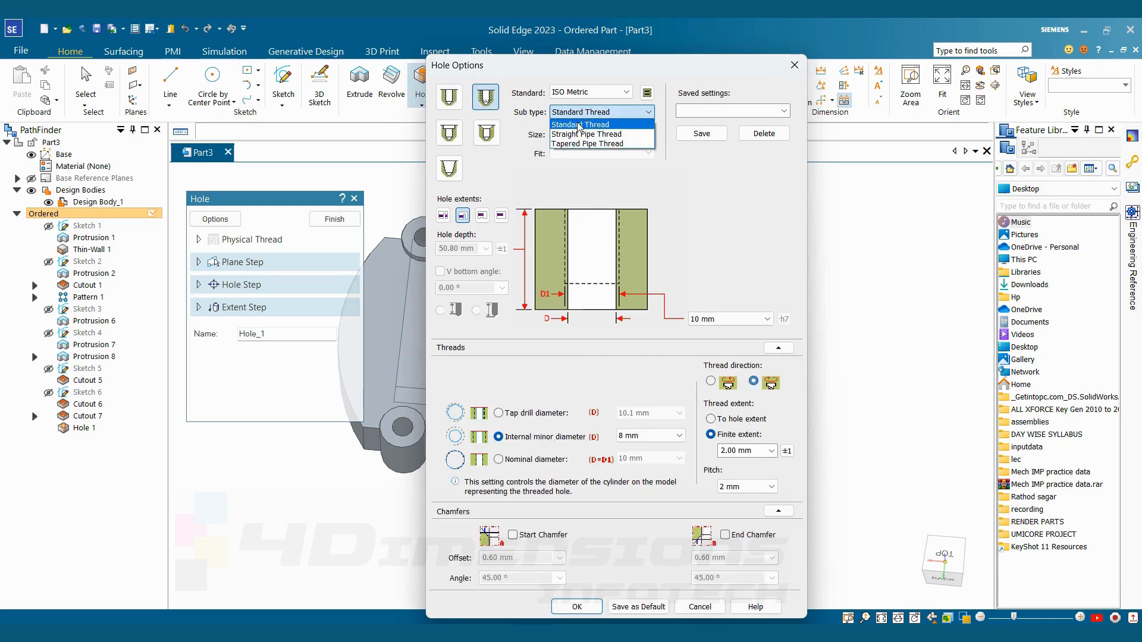
{"action": "left_click", "coordinate": [579, 125]}
{"action": "left_click", "coordinate": [585, 133]}
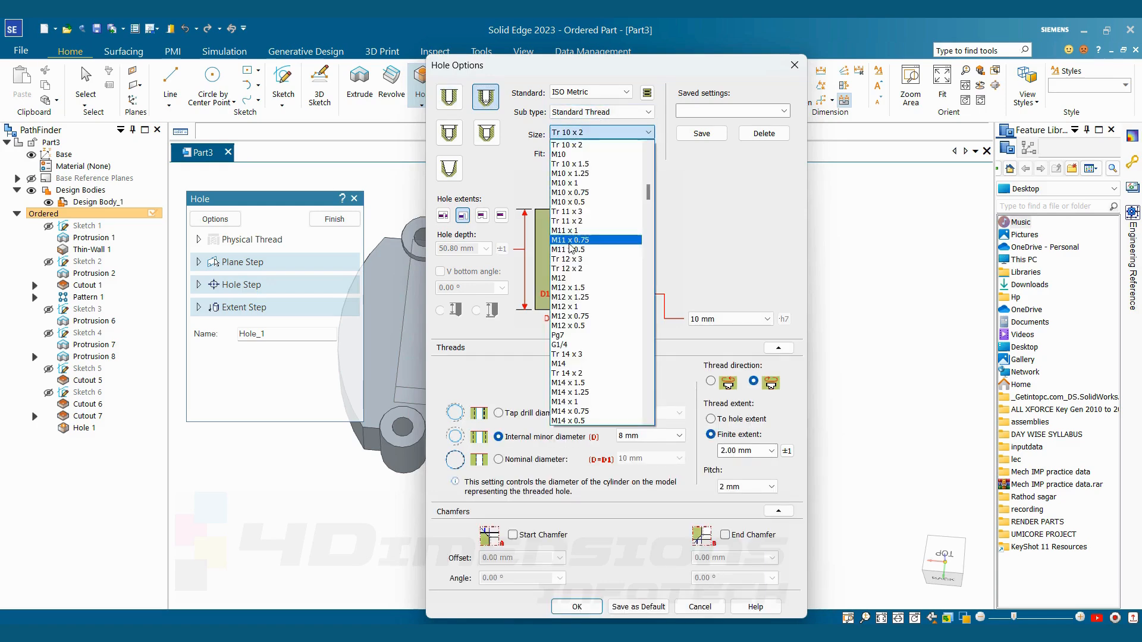
{"action": "left_click", "coordinate": [569, 277]}
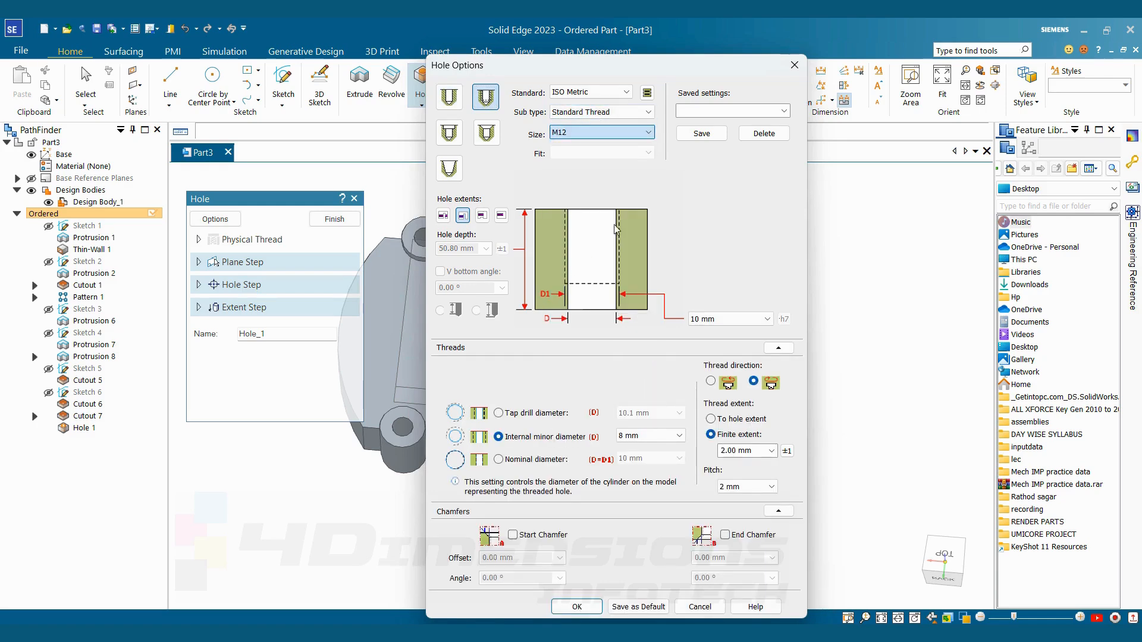
Give the M12 hole a finite depth of 15 mm and a finite thread extent of 10 mm, and finish the Hole command
{"action": "left_click", "coordinate": [501, 215]}
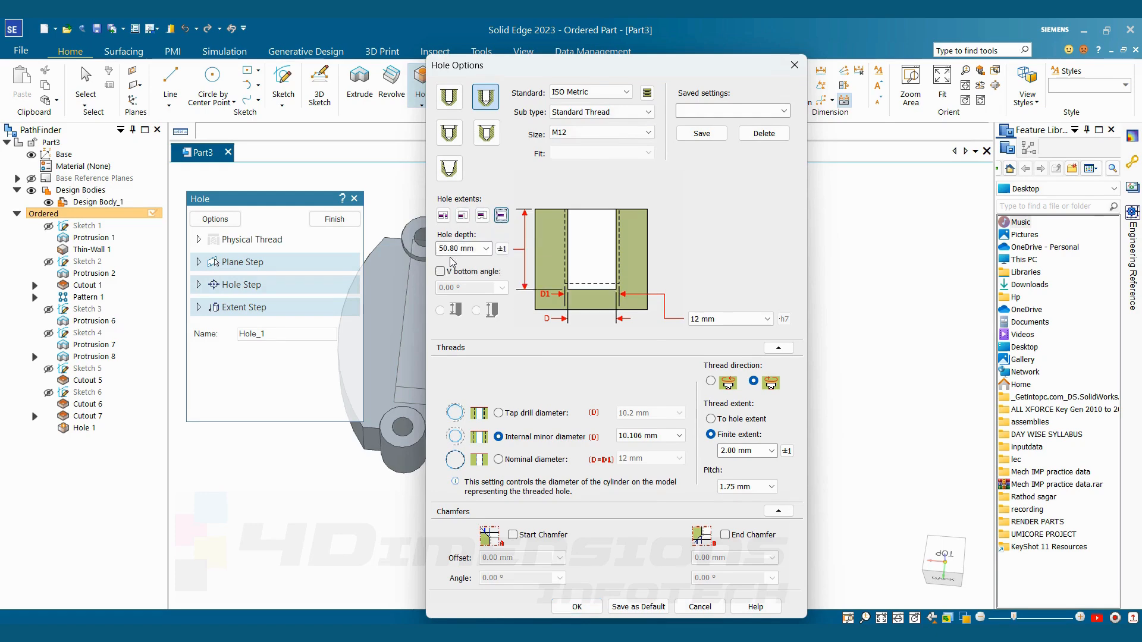
{"action": "left_click", "coordinate": [473, 250]}
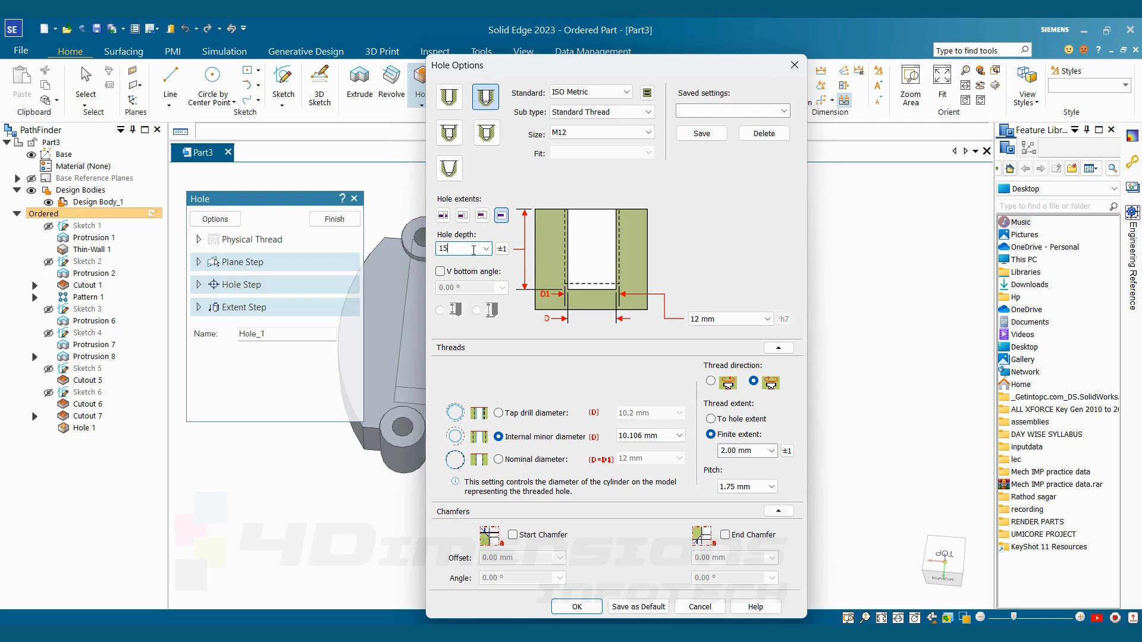
{"action": "type", "text": "15"}
{"action": "left_click", "coordinate": [778, 347]}
{"action": "left_click", "coordinate": [778, 347]}
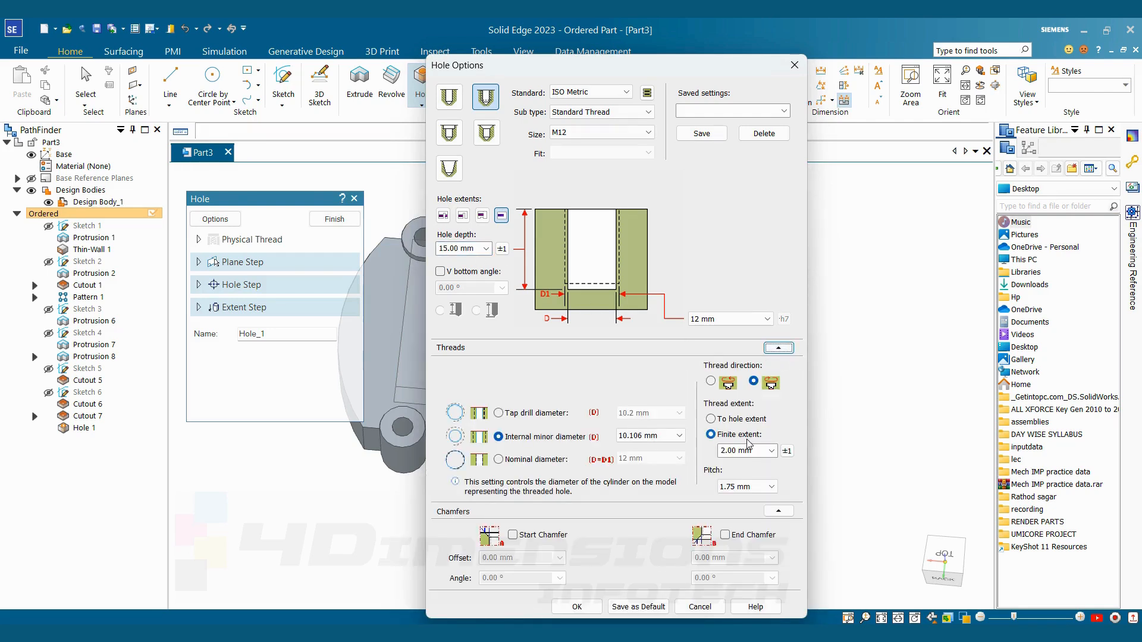
{"action": "left_click", "coordinate": [753, 452]}
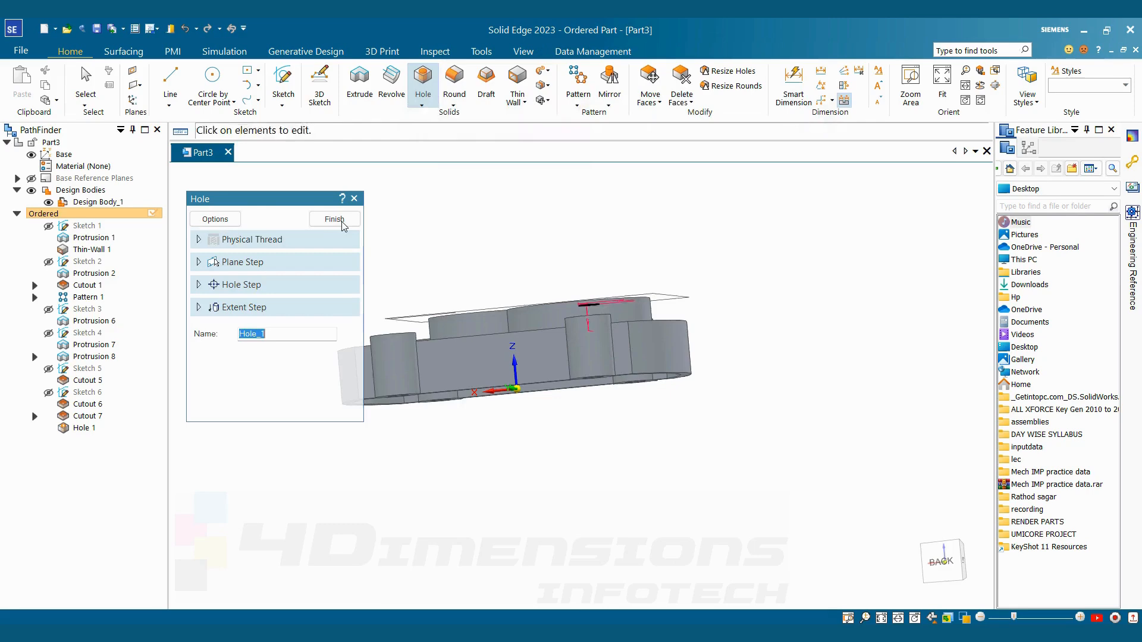
{"action": "left_click", "coordinate": [343, 221]}
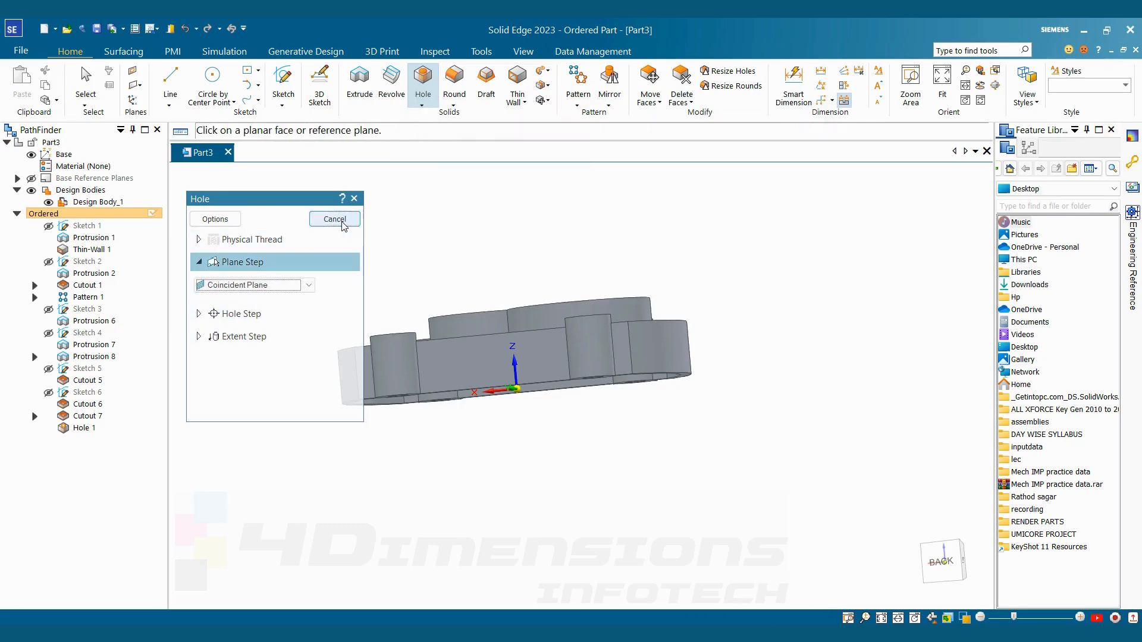
{"action": "left_click", "coordinate": [343, 221]}
Inspect the threaded hole on the larger boss, and edit its definition to add a V bottom with a 118° angle
{"action": "middle_click_drag", "start_coordinate": [590, 374], "coordinate": [600, 321]}
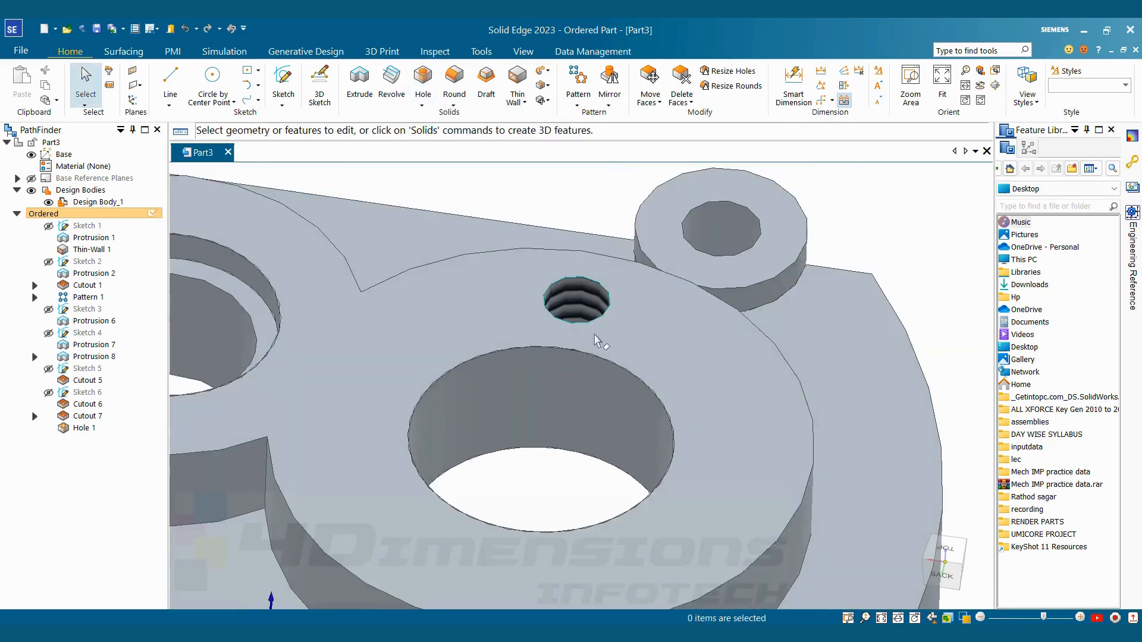
{"action": "scroll", "coordinate": [600, 312], "scroll_direction": "up", "scroll_amount": 3}
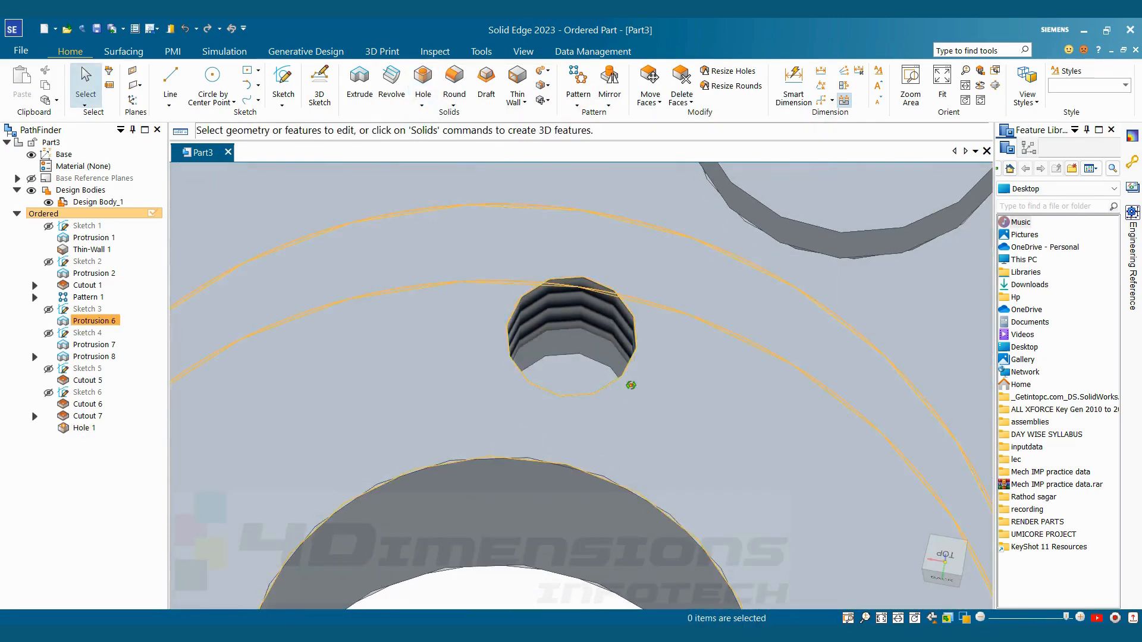
{"action": "scroll", "coordinate": [642, 369], "scroll_direction": "down", "scroll_amount": 3}
{"action": "middle_click_drag", "start_coordinate": [648, 394], "coordinate": [681, 331]}
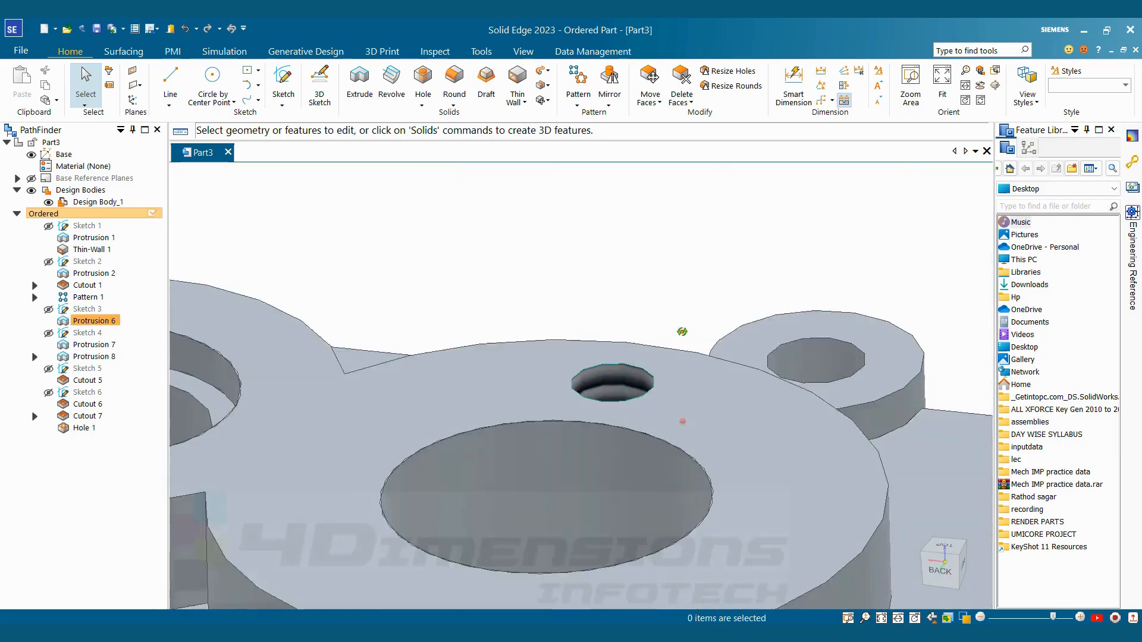
{"action": "left_click", "coordinate": [76, 427]}
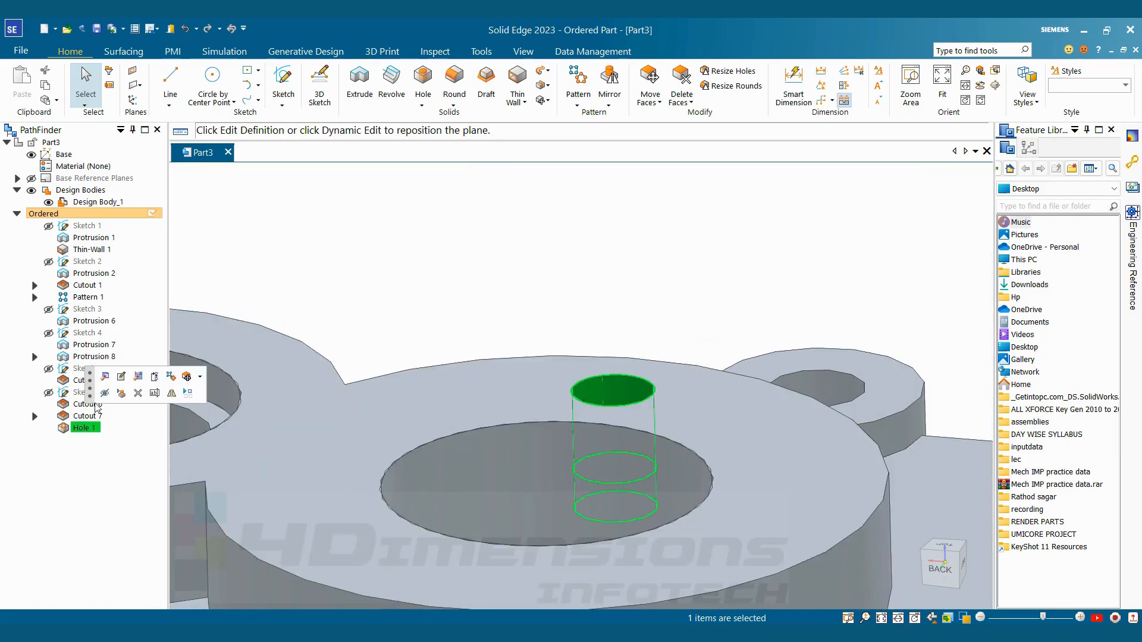
{"action": "left_click", "coordinate": [104, 378]}
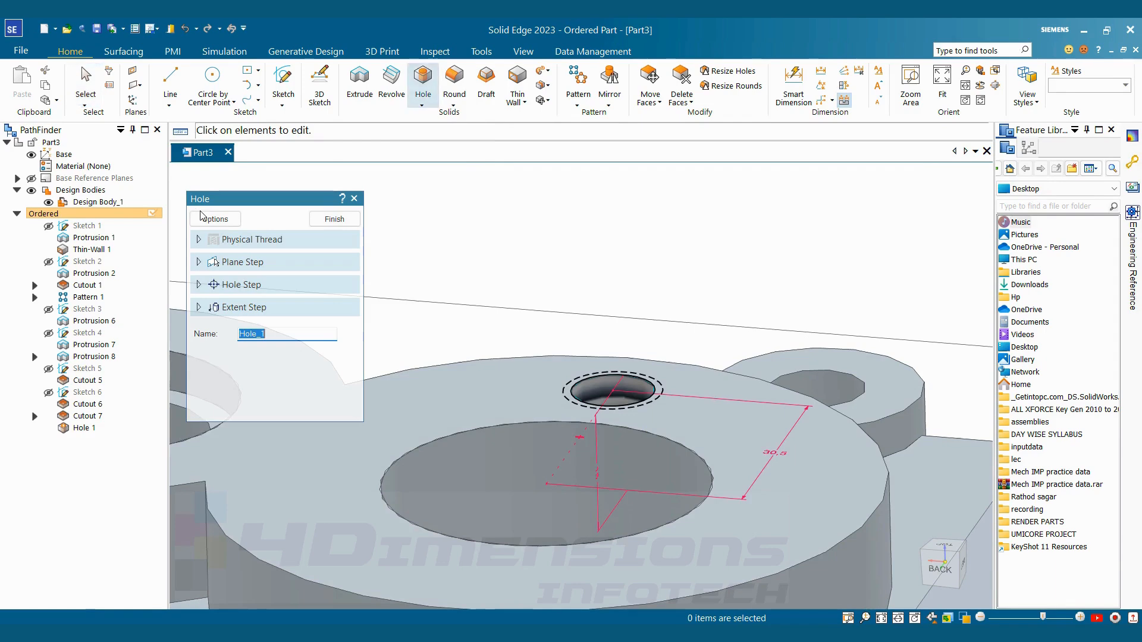
{"action": "left_click", "coordinate": [205, 219]}
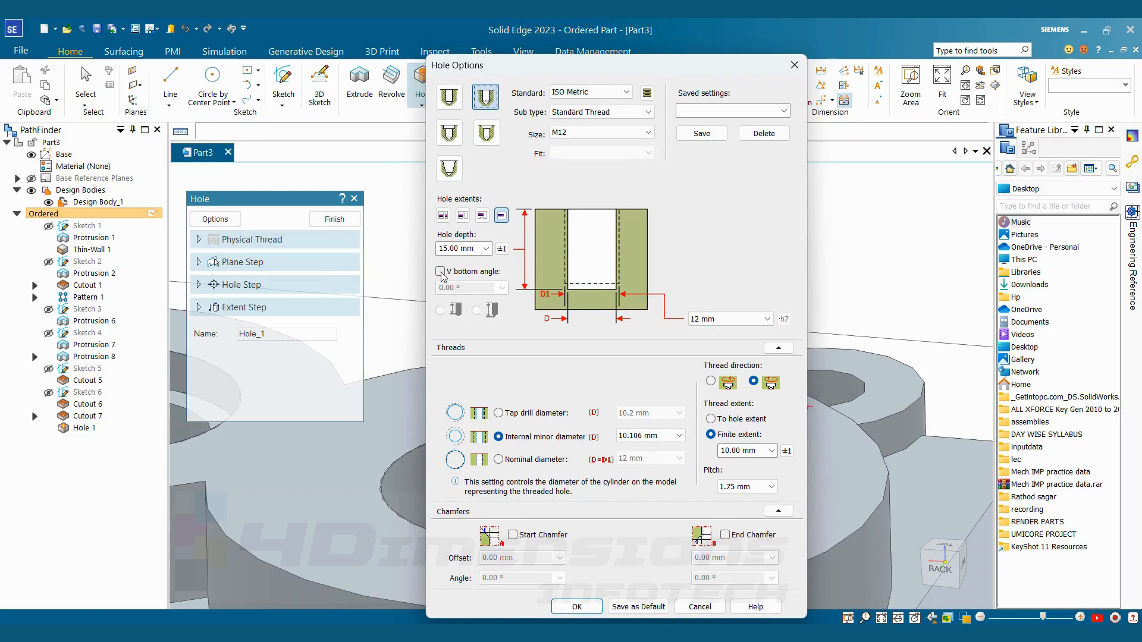
{"action": "left_click", "coordinate": [440, 272]}
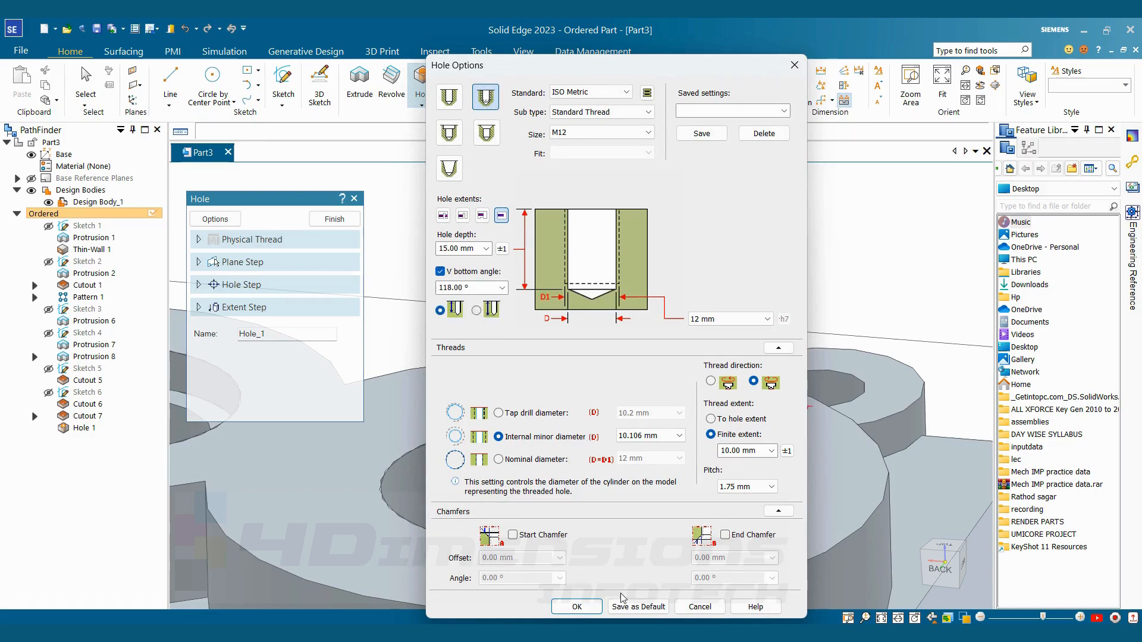
{"action": "left_click", "coordinate": [576, 606]}
{"action": "left_click", "coordinate": [334, 220]}
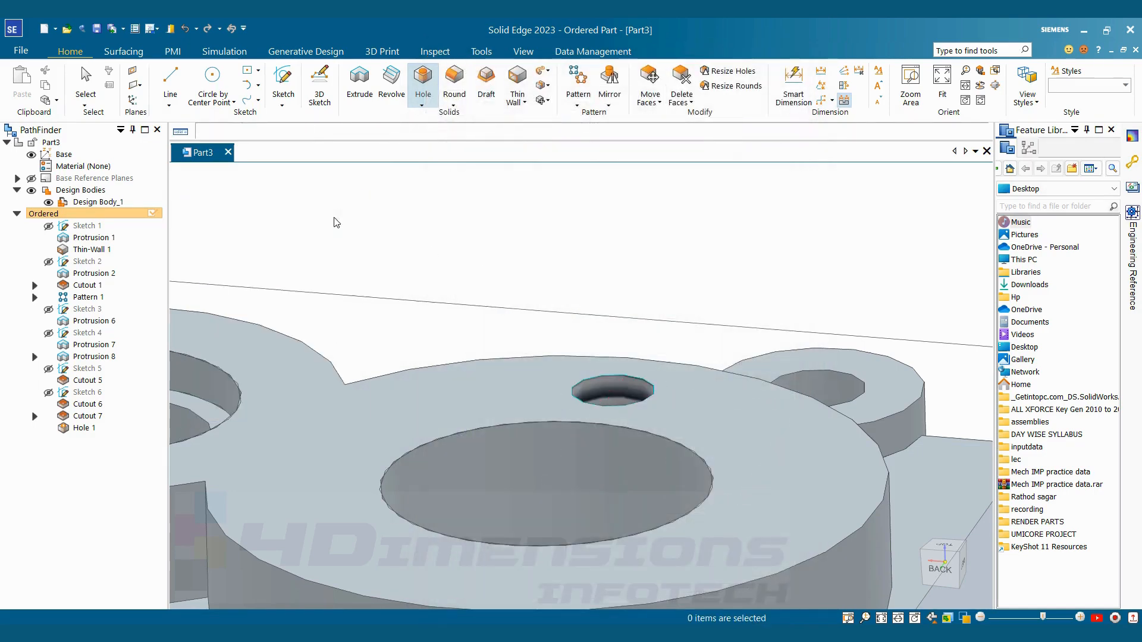
Start a pattern of the M12 threaded hole and place its profile sketch on the larger boss's top face
{"action": "key", "text": "Escape"}
{"action": "middle_click_drag", "start_coordinate": [698, 248], "coordinate": [691, 309]}
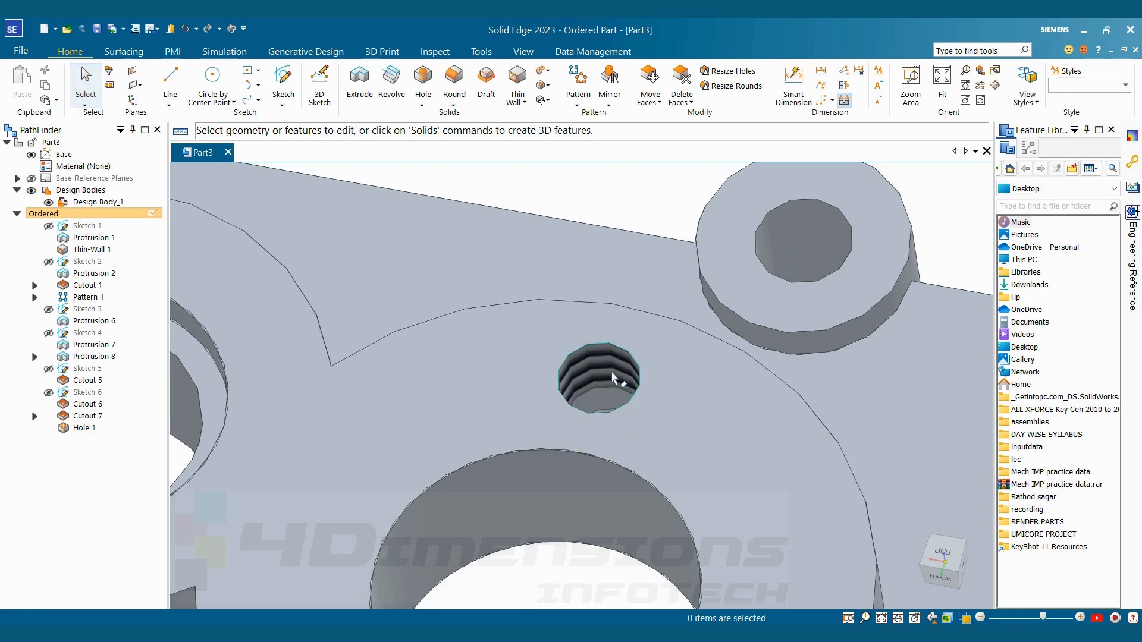
{"action": "scroll", "coordinate": [614, 379], "scroll_direction": "up", "scroll_amount": 3}
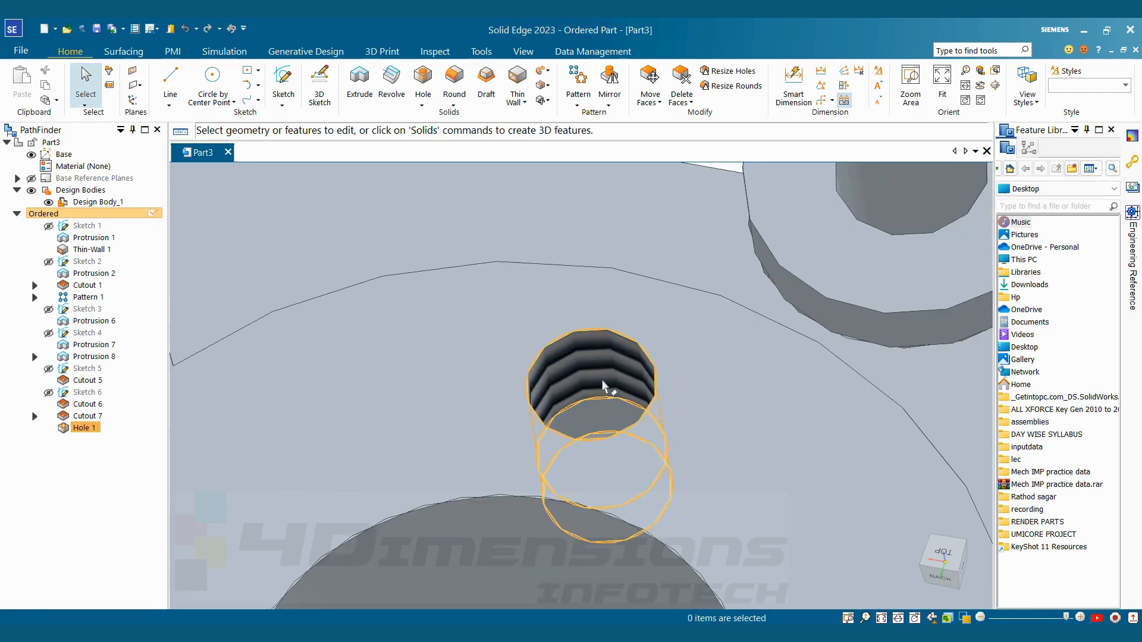
{"action": "scroll", "coordinate": [661, 404], "scroll_direction": "down", "scroll_amount": 5}
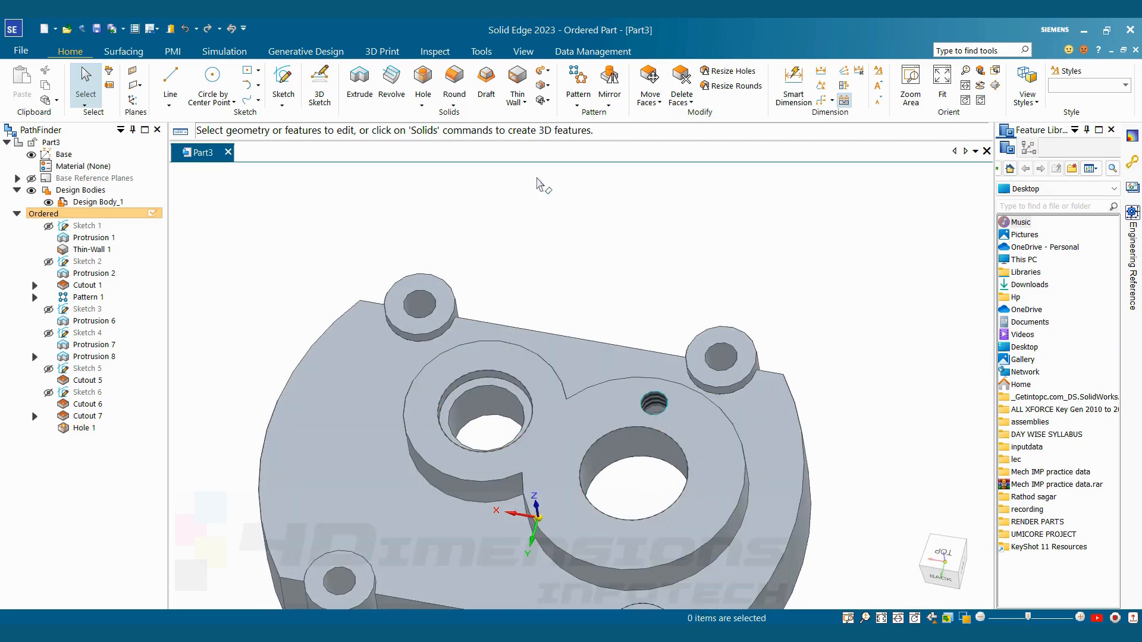
{"action": "left_click", "coordinate": [577, 106]}
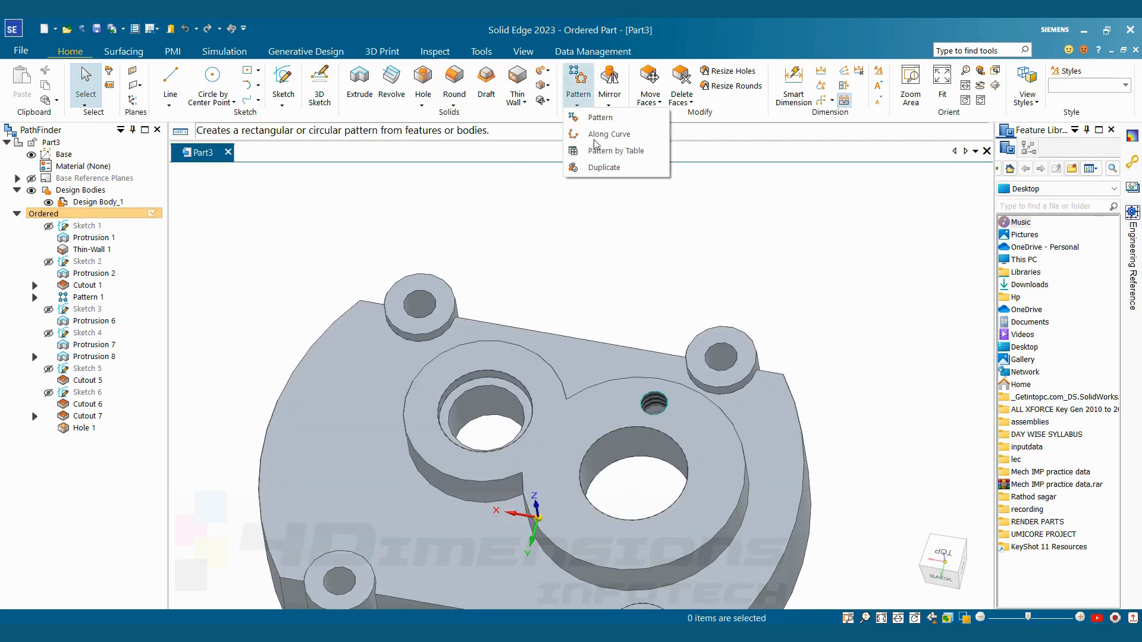
{"action": "left_click", "coordinate": [601, 119]}
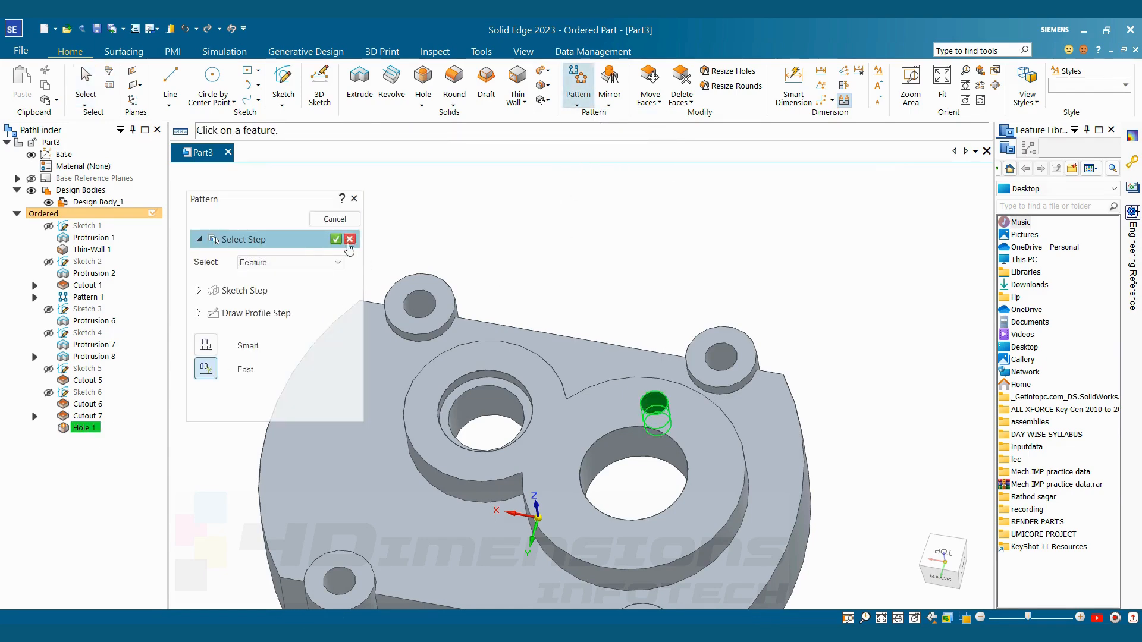
{"action": "left_click", "coordinate": [335, 239]}
{"action": "left_click", "coordinate": [611, 406]}
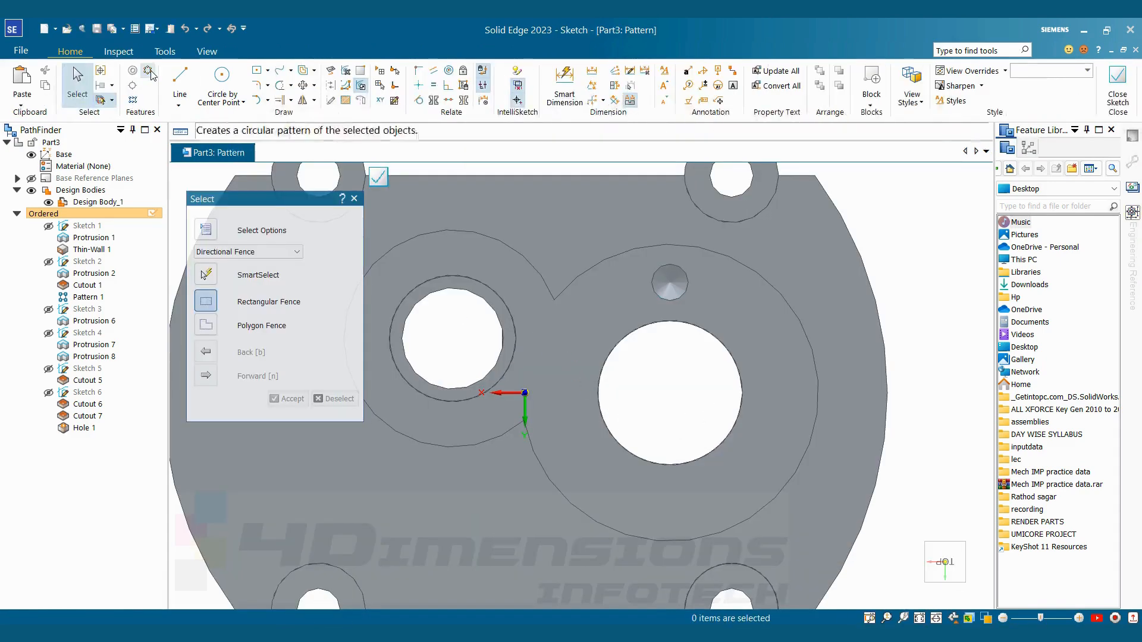
Draw a circular pattern profile centred on the larger bore and passing through the centre of the threaded hole
{"action": "left_click", "coordinate": [147, 70]}
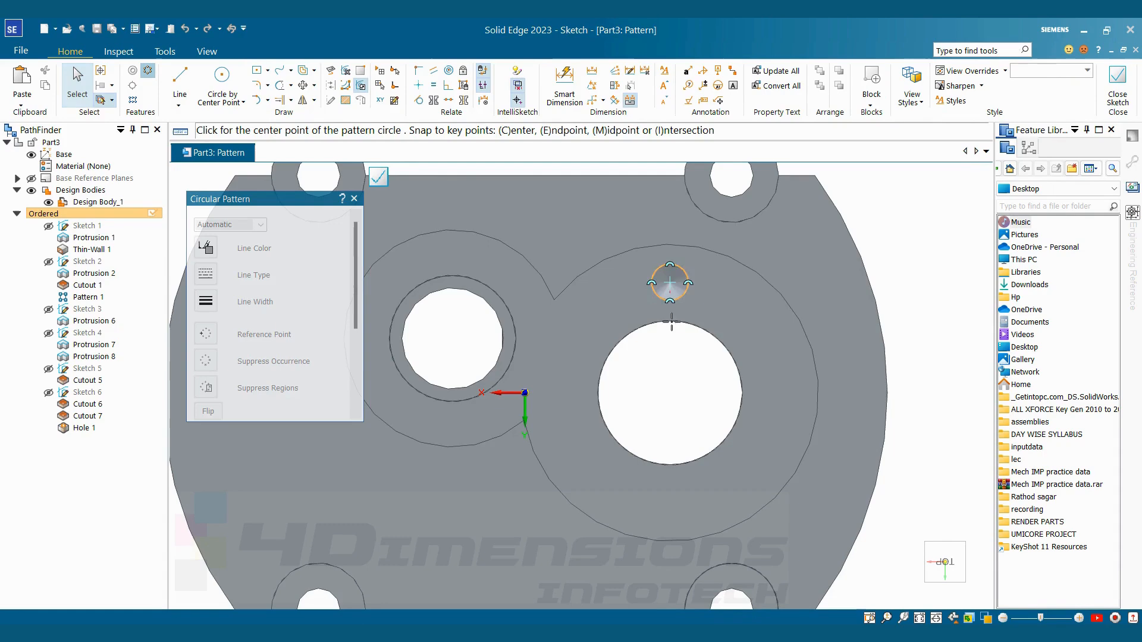
{"action": "left_click", "coordinate": [670, 385]}
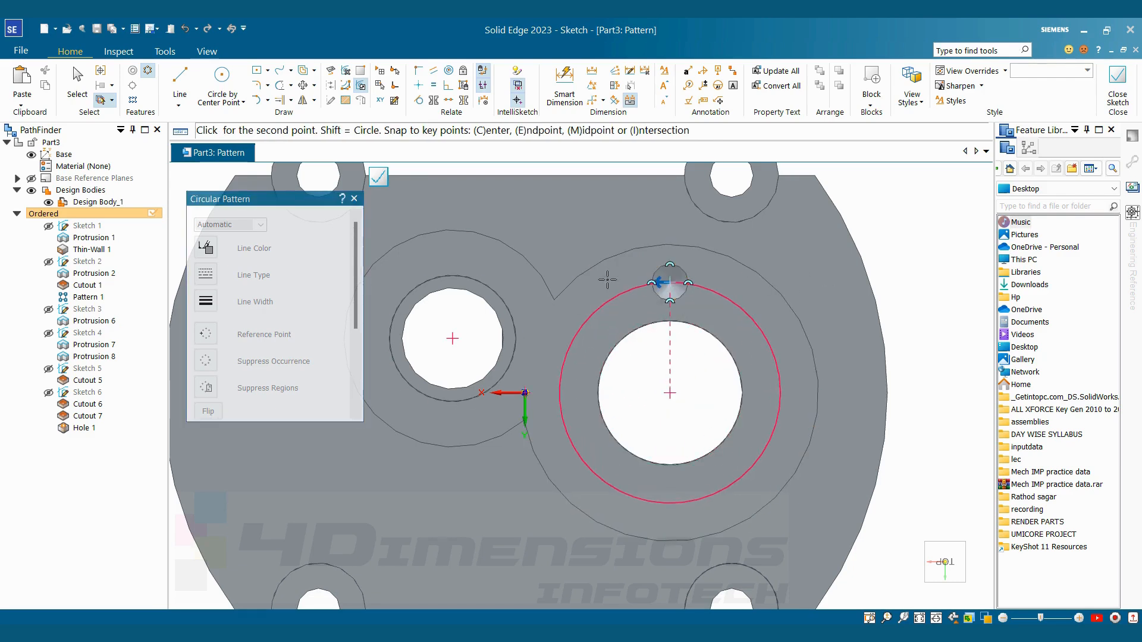
{"action": "left_click", "coordinate": [670, 281]}
{"action": "left_click", "coordinate": [673, 321]}
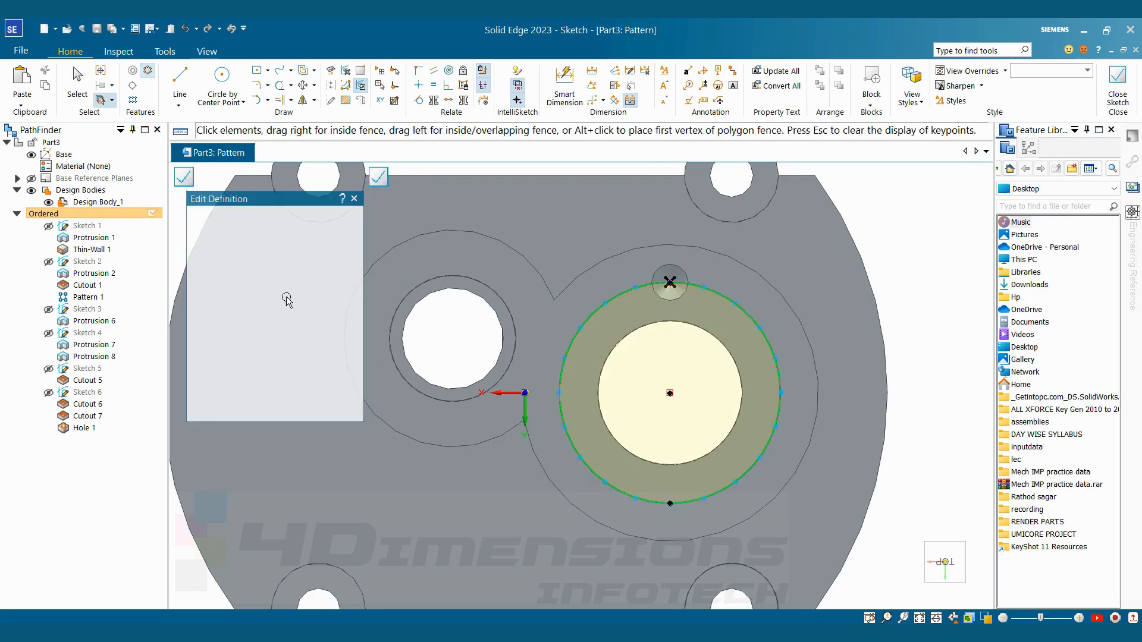
Set the full-circle pattern's count to 6, matching the drawing ttt.jpg, close the sketch and finish the pattern
{"action": "left_click_drag", "start_coordinate": [355, 310], "coordinate": [342, 412]}
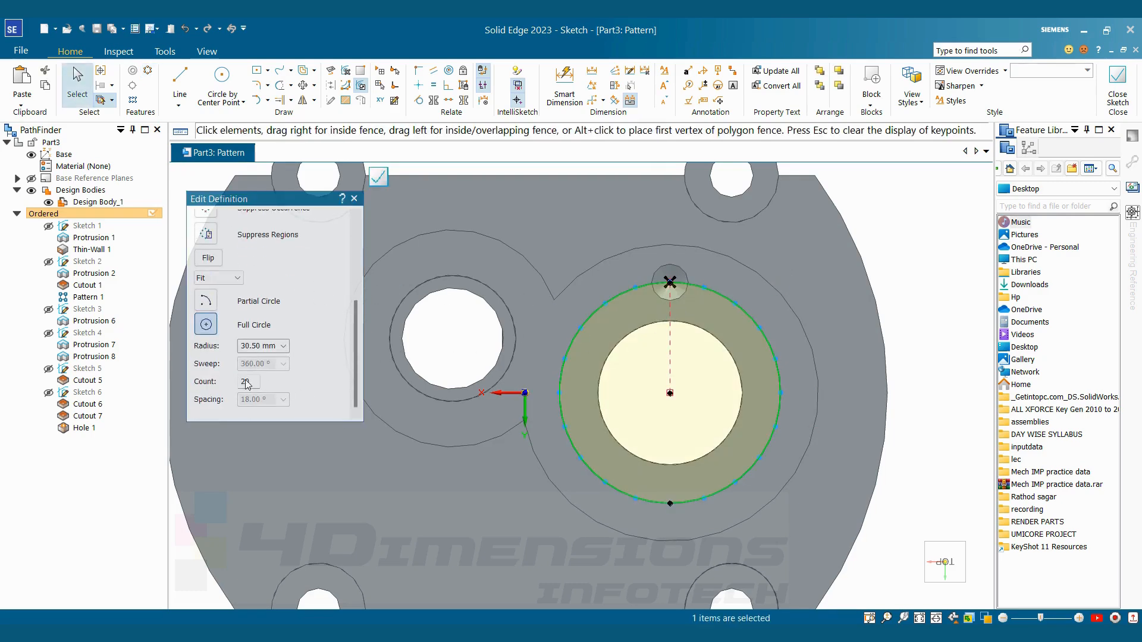
{"action": "left_click", "coordinate": [250, 382]}
{"action": "key", "text": "alt+Tab"}
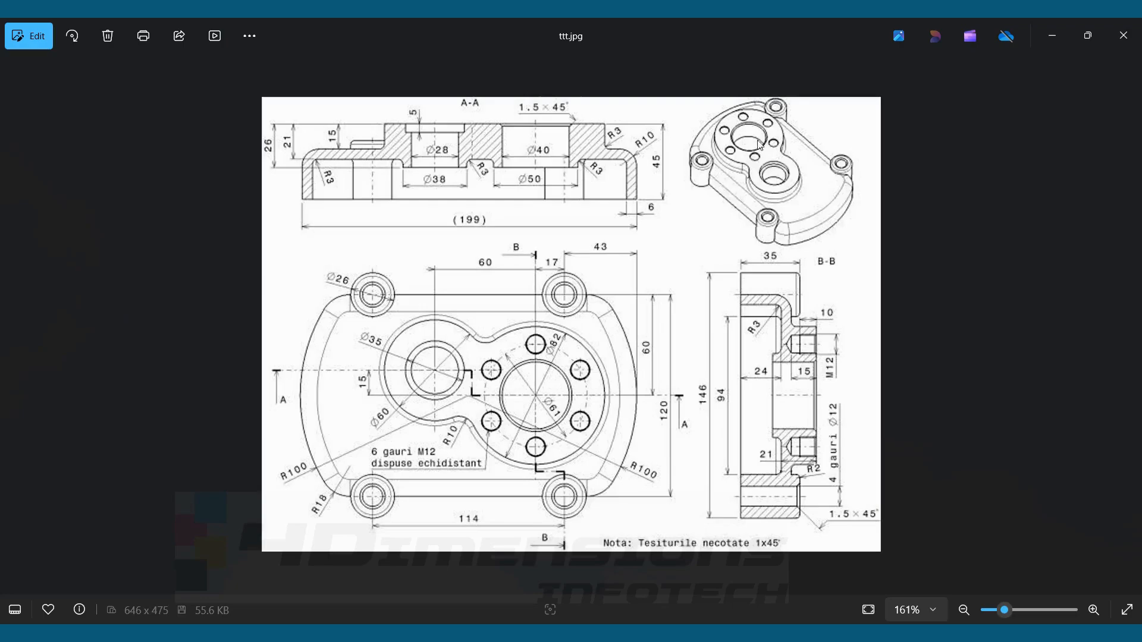
{"action": "key", "text": "alt+Tab"}
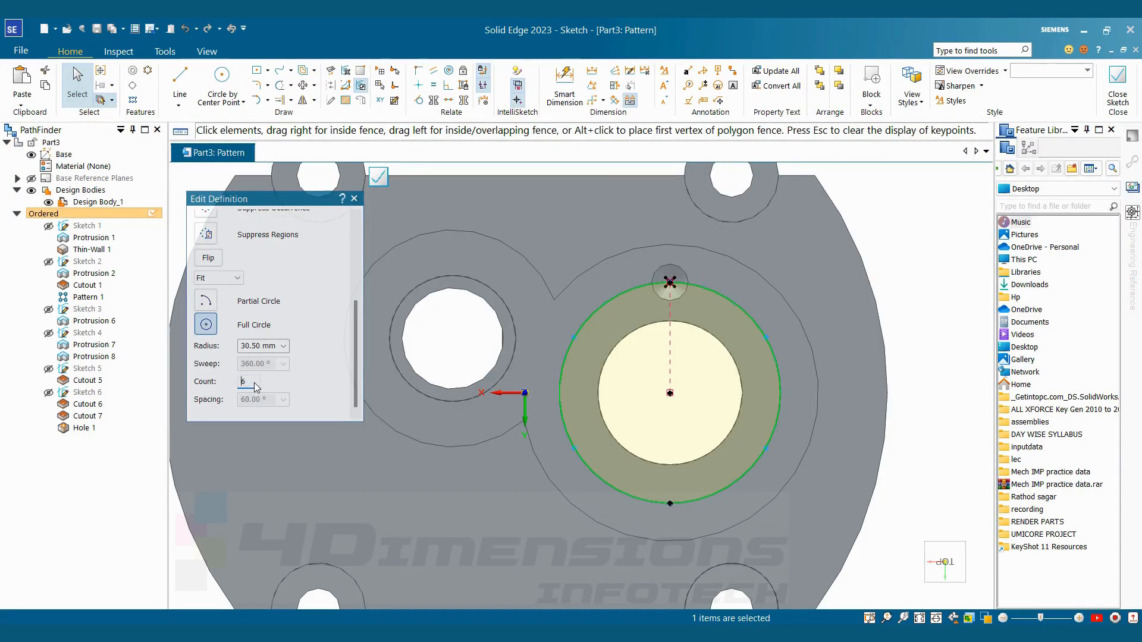
{"action": "left_click", "coordinate": [959, 225]}
{"action": "left_click", "coordinate": [1117, 89]}
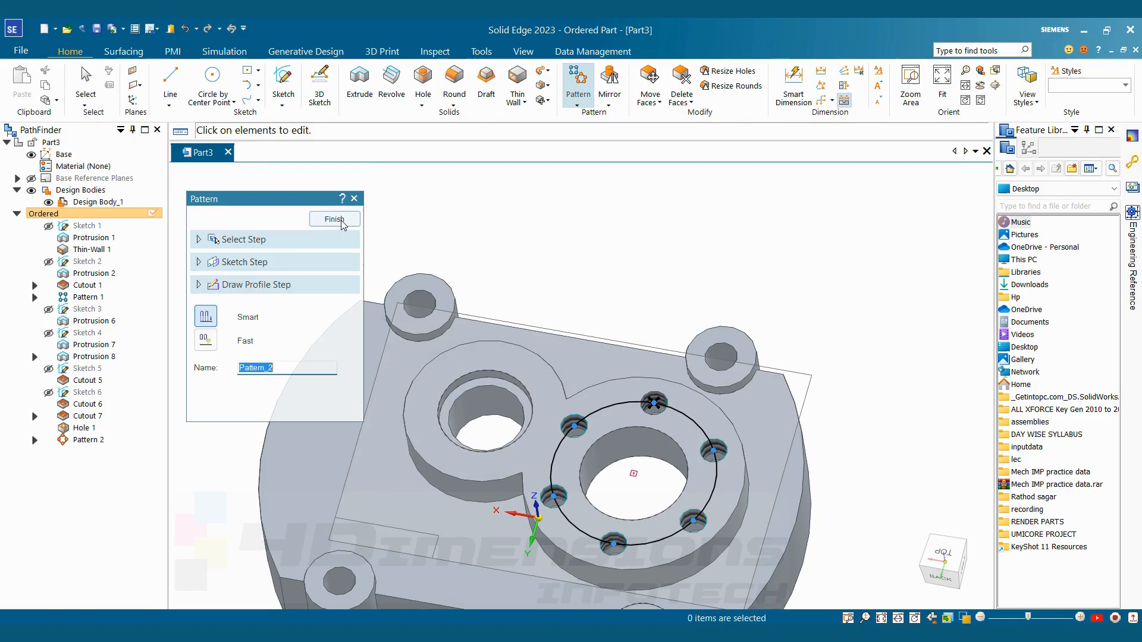
{"action": "left_click", "coordinate": [336, 220]}
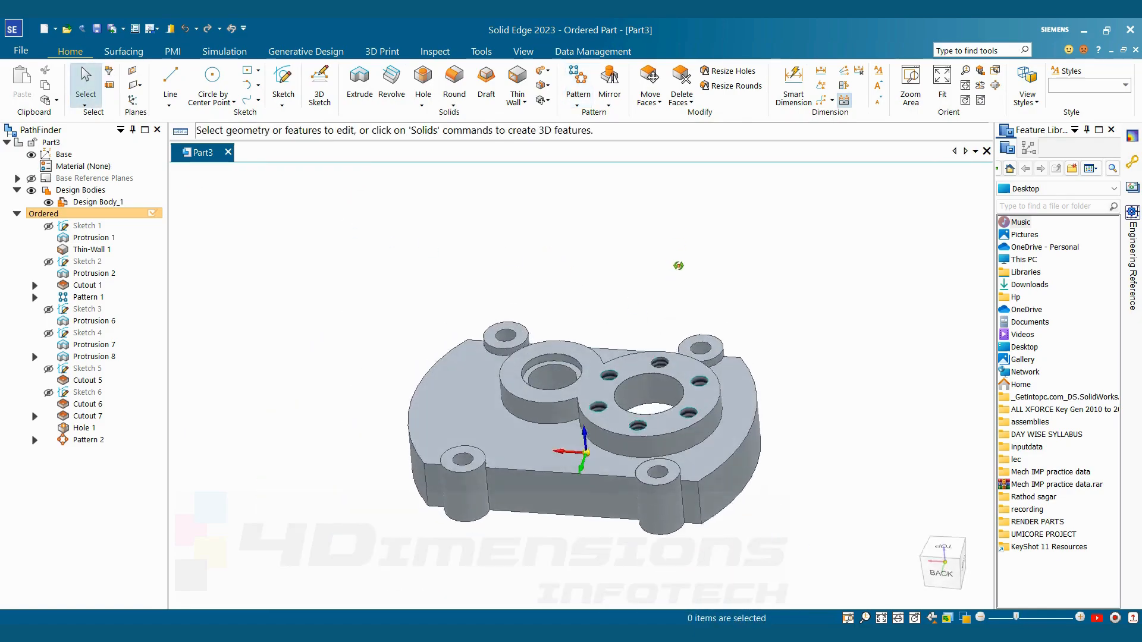
Round the upper outer edges of the four corner bosses with a 2 mm radius
{"action": "key", "text": "alt+Tab"}
{"action": "key", "text": "alt+Tab"}
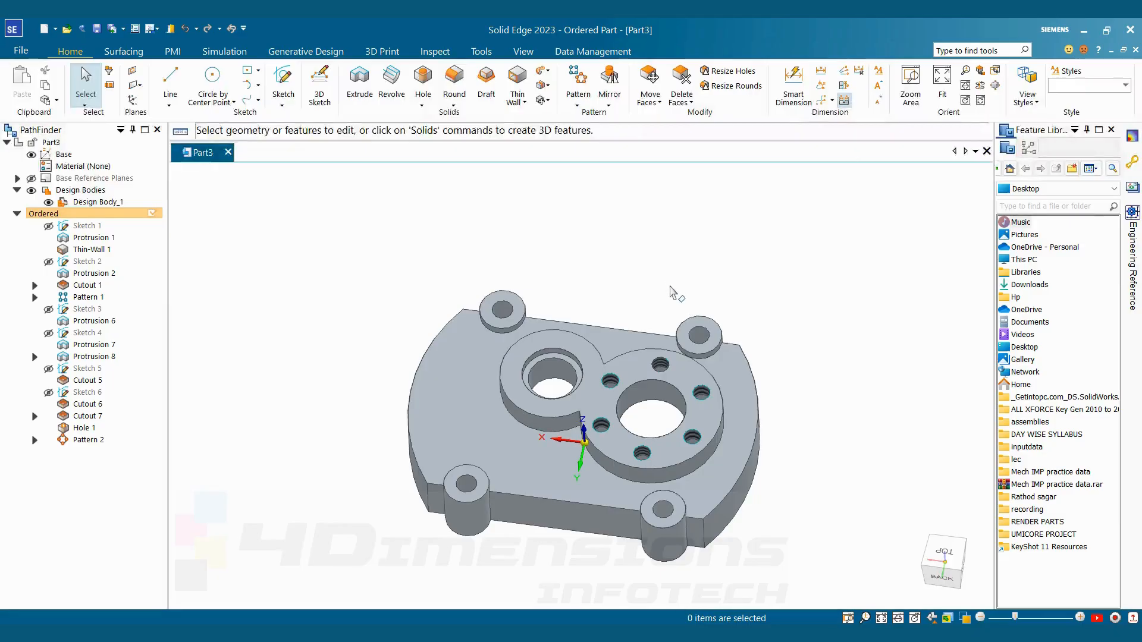
{"action": "left_click", "coordinate": [454, 104]}
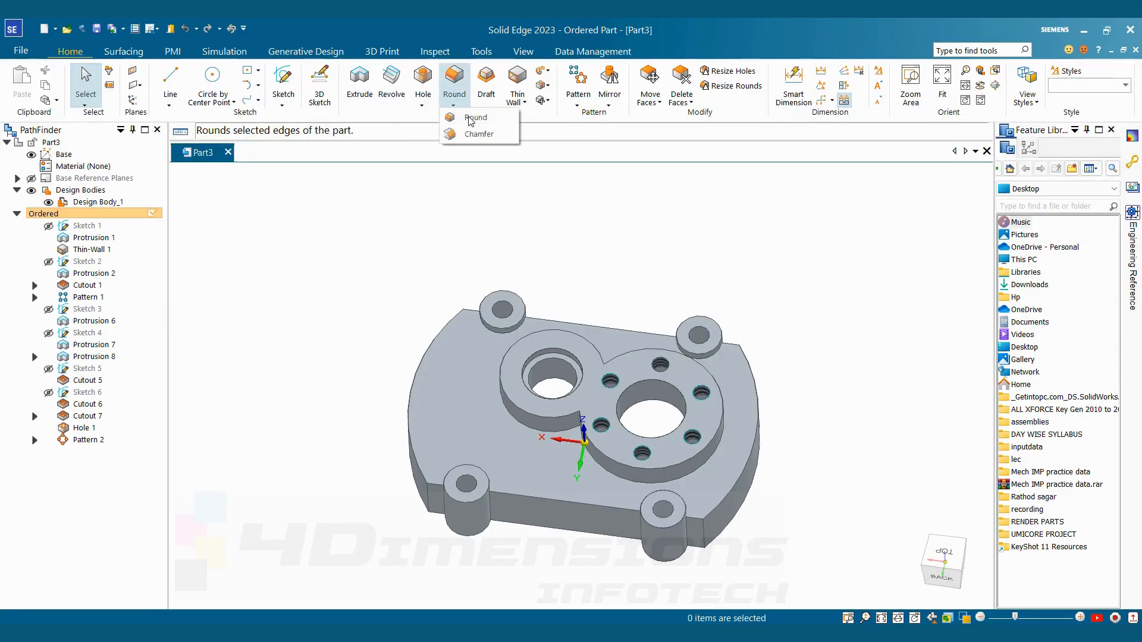
{"action": "left_click", "coordinate": [479, 113]}
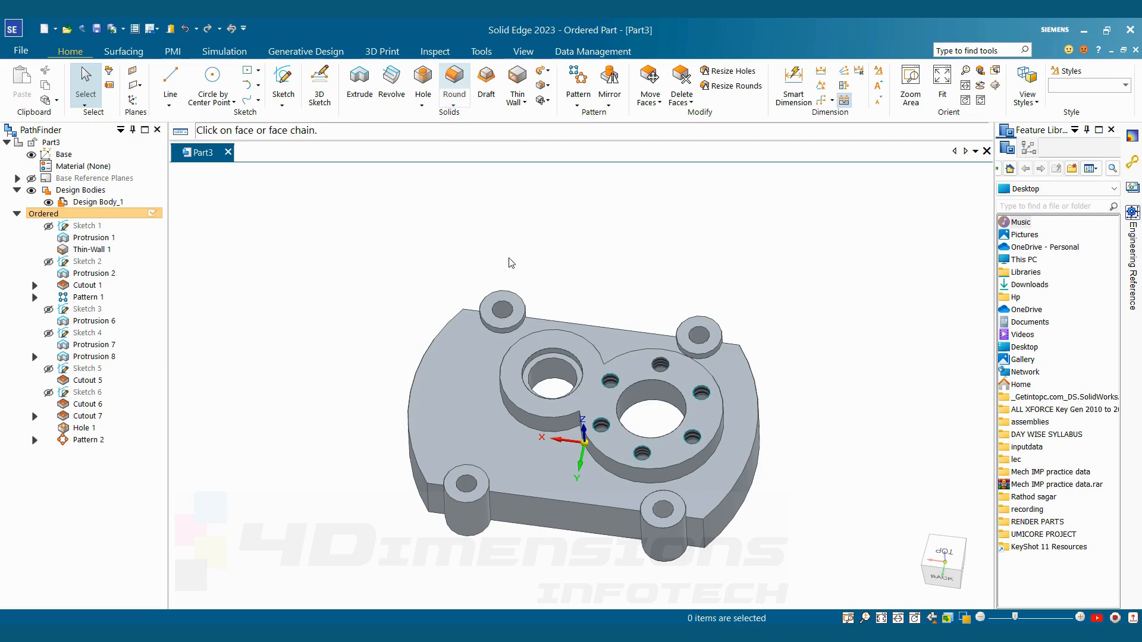
{"action": "left_click", "coordinate": [510, 290]}
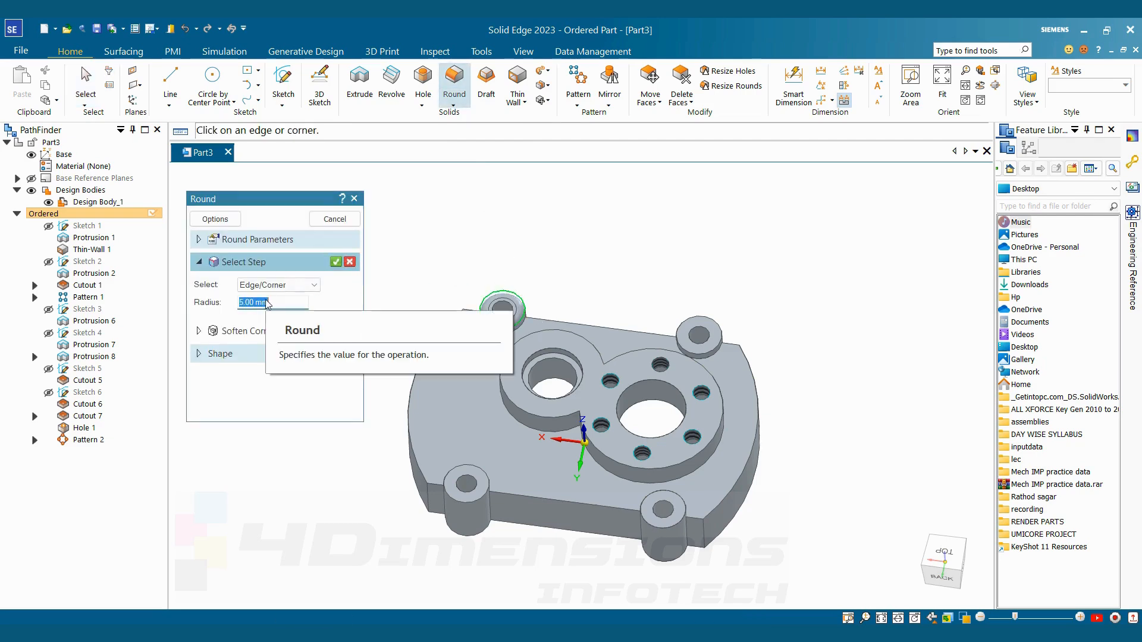
{"action": "type", "text": "2"}
{"action": "key", "text": "Return"}
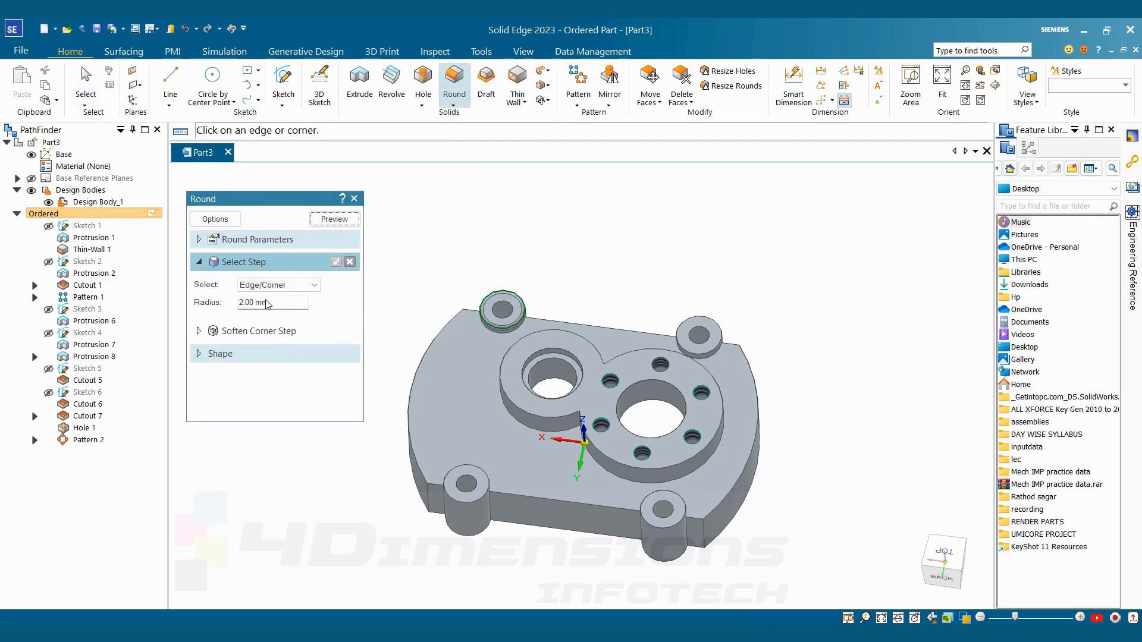
{"action": "left_click", "coordinate": [465, 502]}
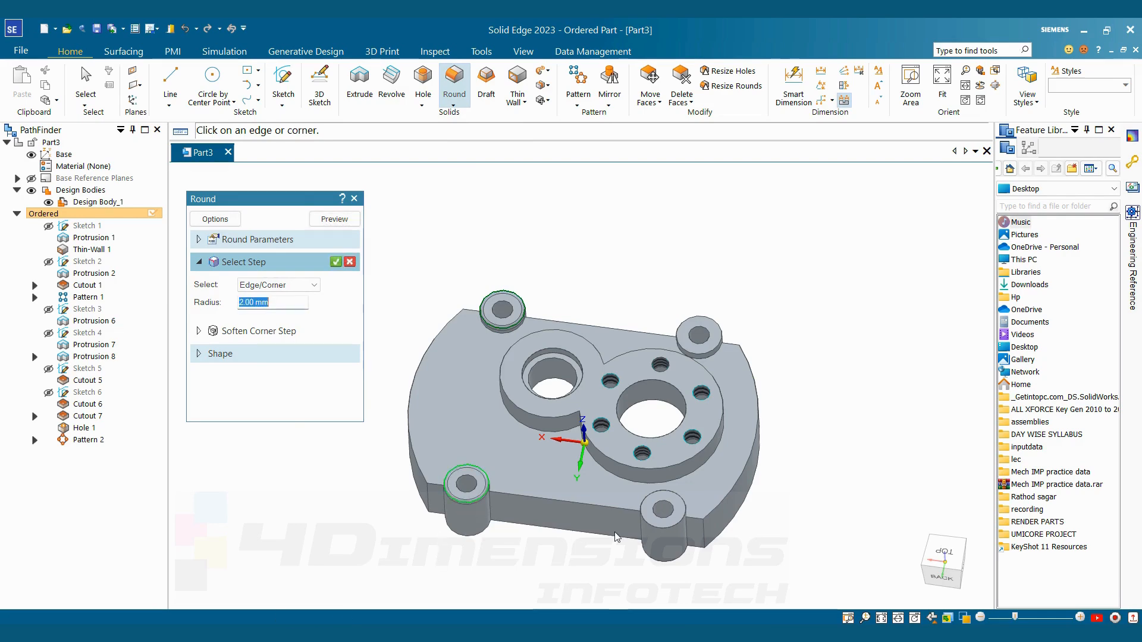
{"action": "left_click", "coordinate": [670, 525]}
{"action": "left_click", "coordinate": [721, 333]}
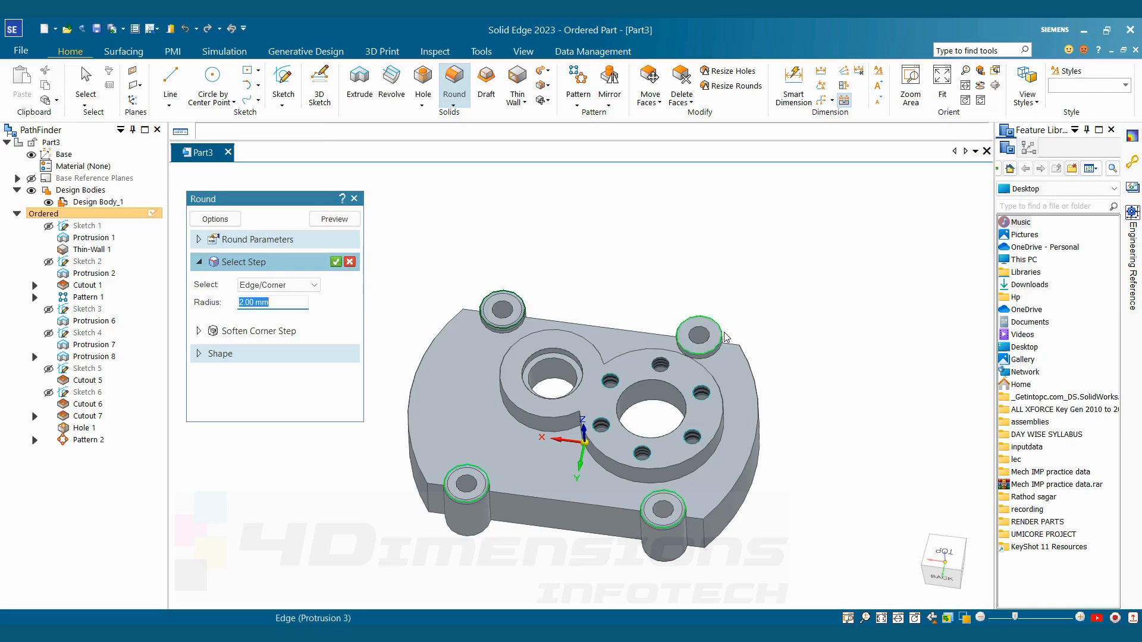
{"action": "left_click", "coordinate": [335, 262]}
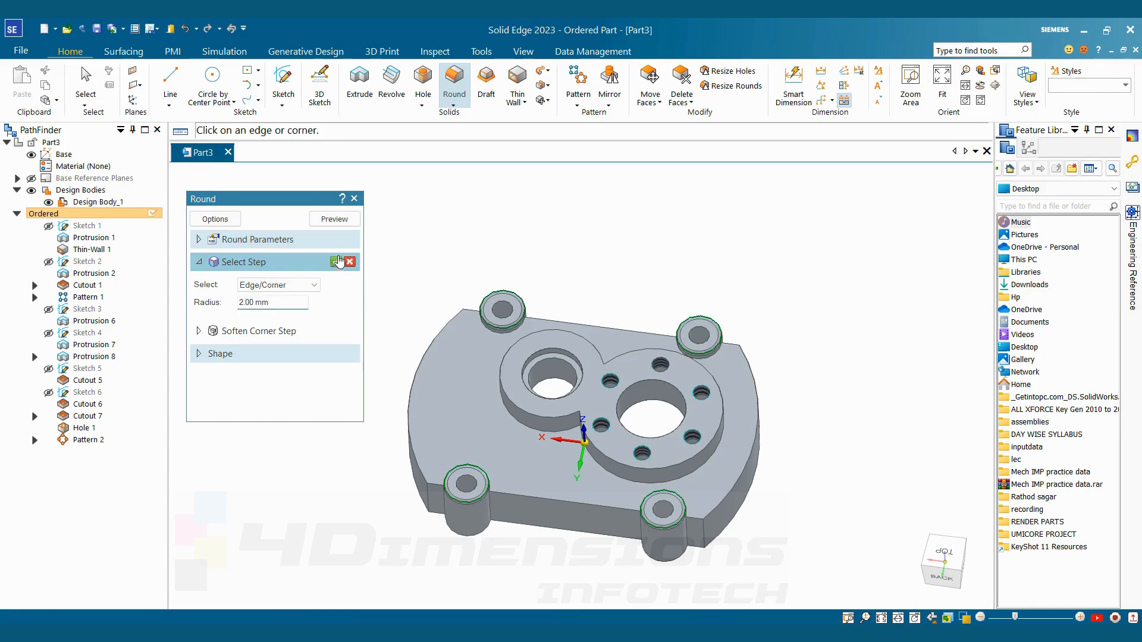
{"action": "left_click", "coordinate": [337, 220]}
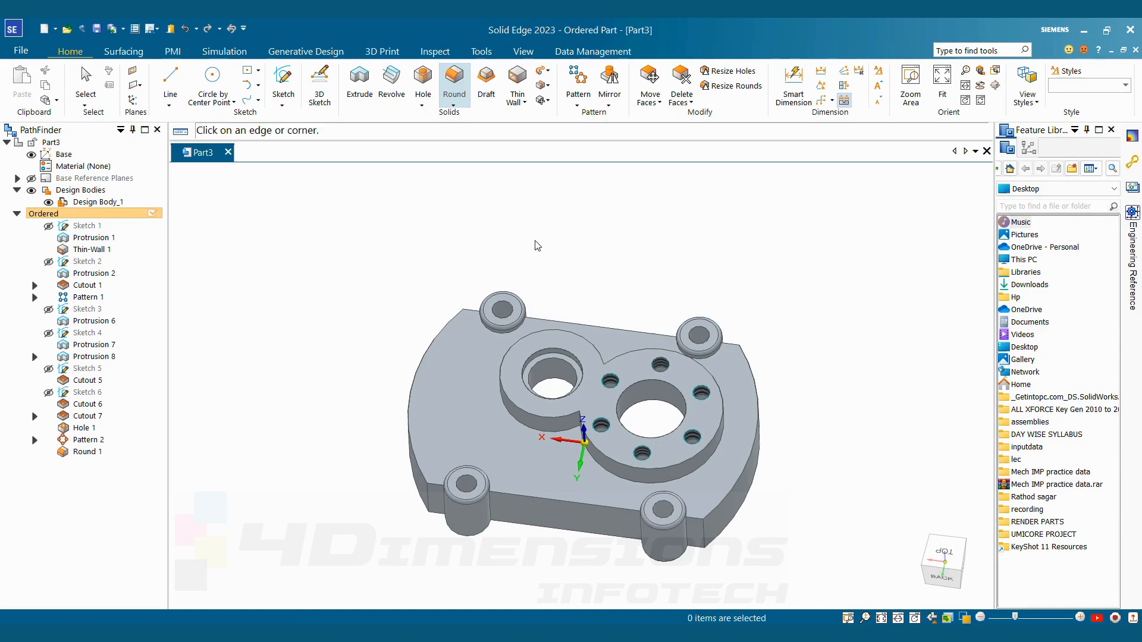
Examine the chamfer callout for the corner boss holes in the reference drawing ttt.jpg and compare it with the model
{"action": "scroll", "coordinate": [558, 255], "scroll_direction": "down", "scroll_amount": 2}
{"action": "scroll", "coordinate": [565, 333], "scroll_direction": "up", "scroll_amount": 2}
{"action": "middle_click_drag", "start_coordinate": [541, 389], "coordinate": [538, 380]}
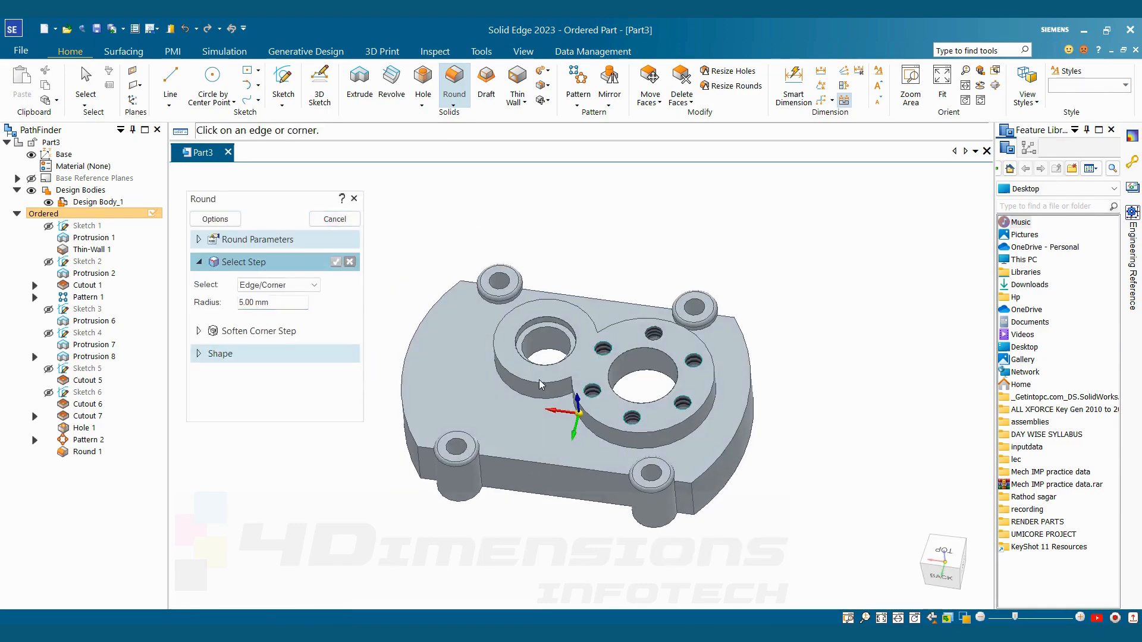
{"action": "key", "text": "alt+Tab"}
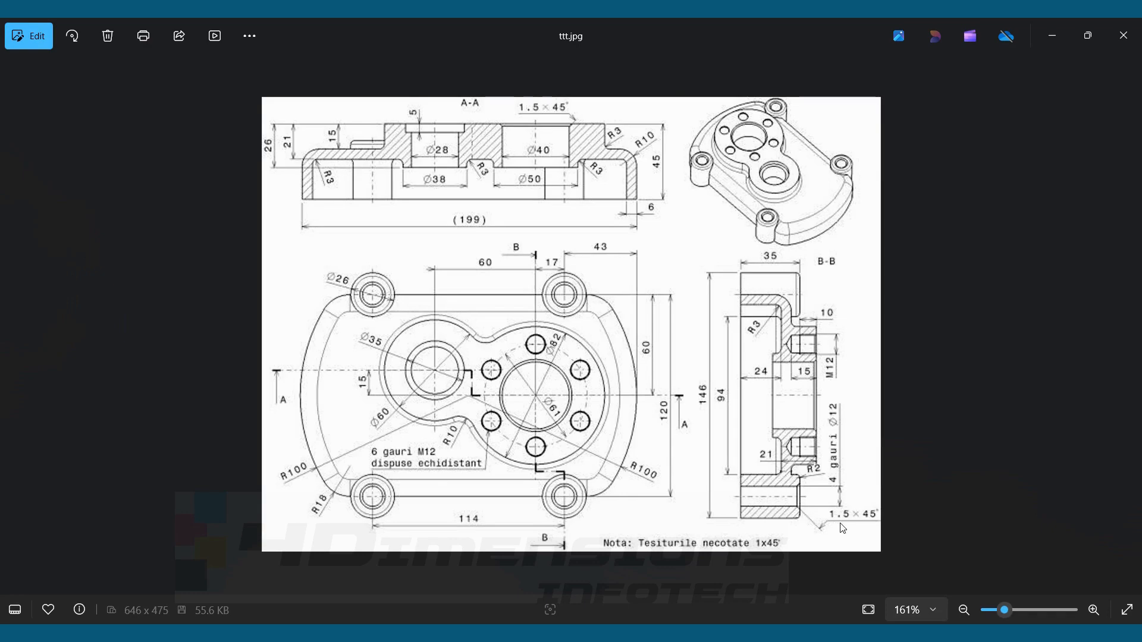
{"action": "key", "text": "alt+Tab"}
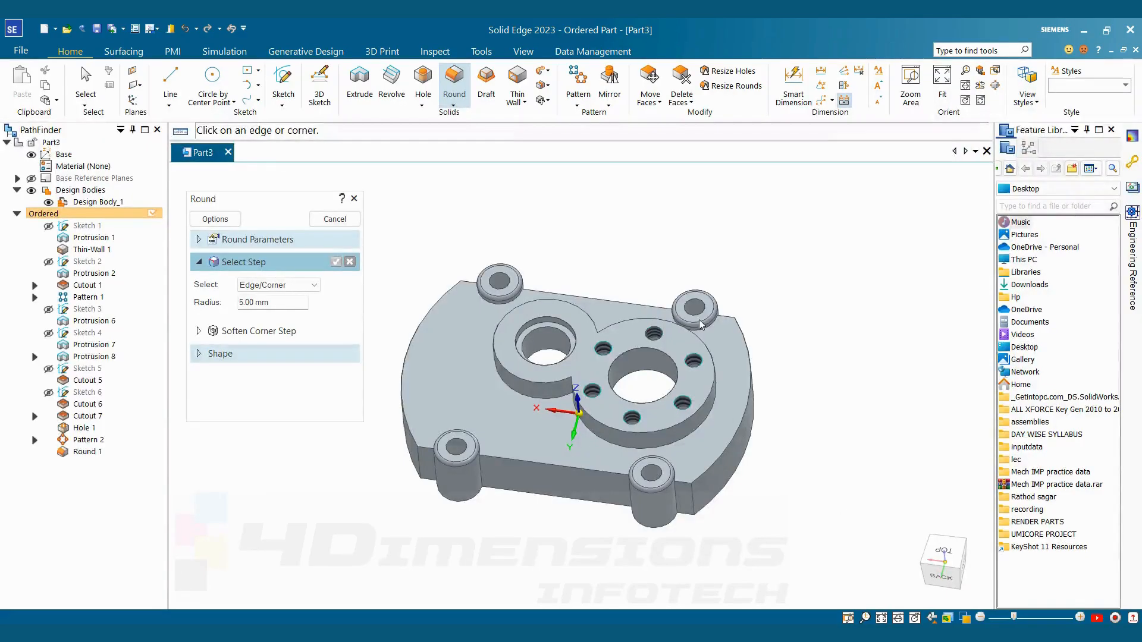
{"action": "scroll", "coordinate": [707, 321], "scroll_direction": "up", "scroll_amount": 7}
{"action": "scroll", "coordinate": [712, 292], "scroll_direction": "down", "scroll_amount": 8}
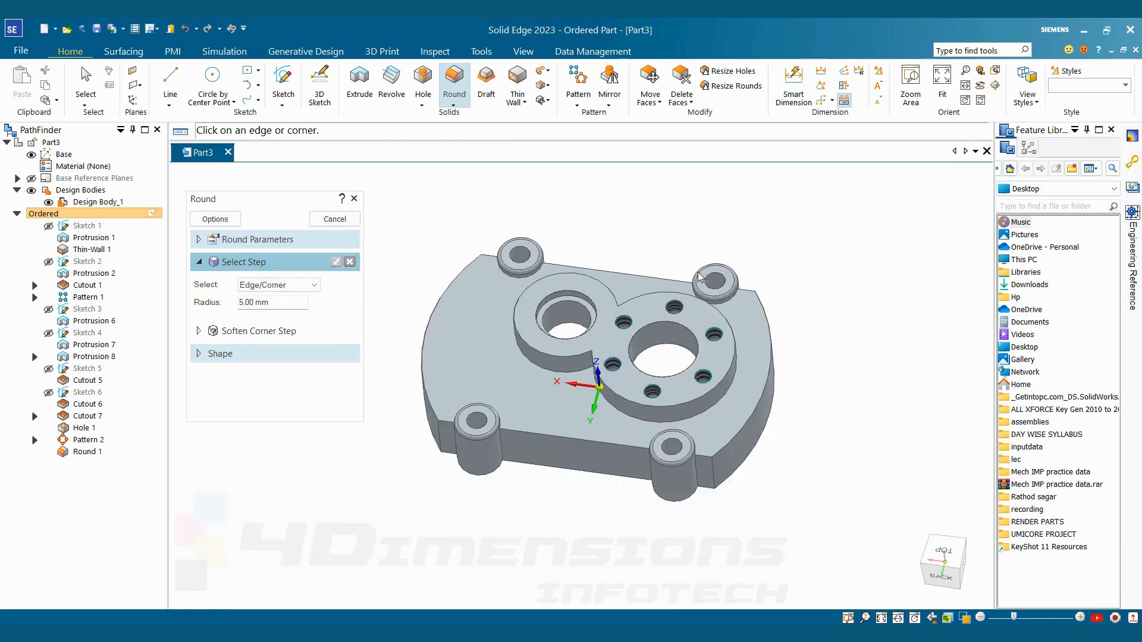
{"action": "scroll", "coordinate": [610, 261], "scroll_direction": "up", "scroll_amount": 8}
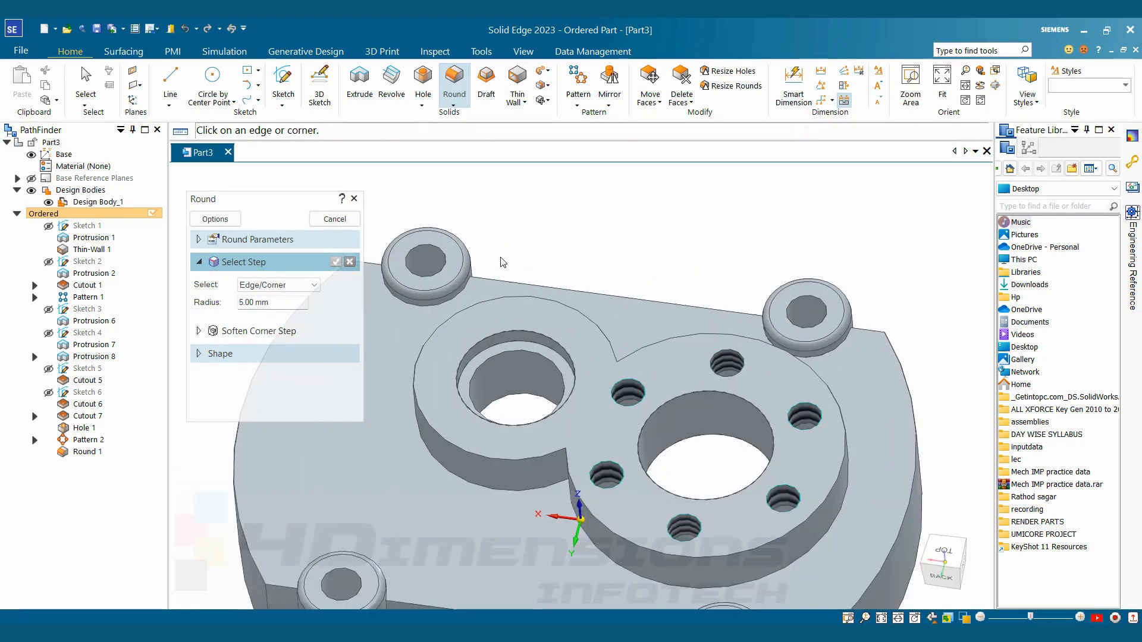
Chamfer the hole edges of the far corner boss beside the smaller bore with a 1.5 mm setback at 45°, using loop edge selection
{"action": "left_click", "coordinate": [453, 105]}
{"action": "left_click", "coordinate": [476, 140]}
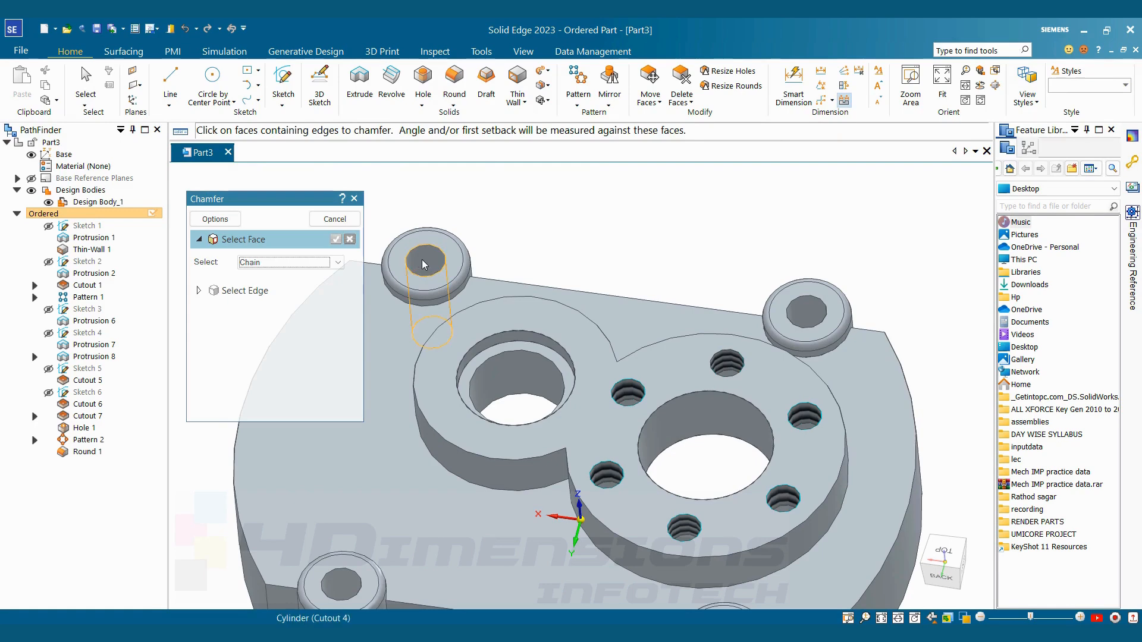
{"action": "left_click", "coordinate": [423, 260]}
{"action": "left_click", "coordinate": [335, 240]}
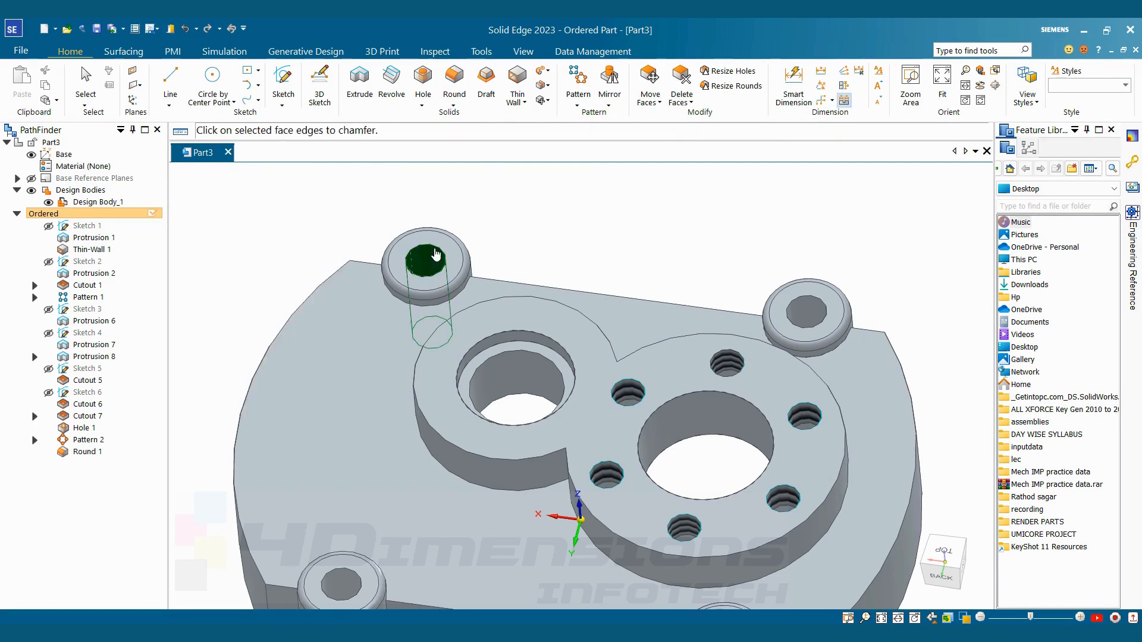
{"action": "left_click", "coordinate": [282, 285]}
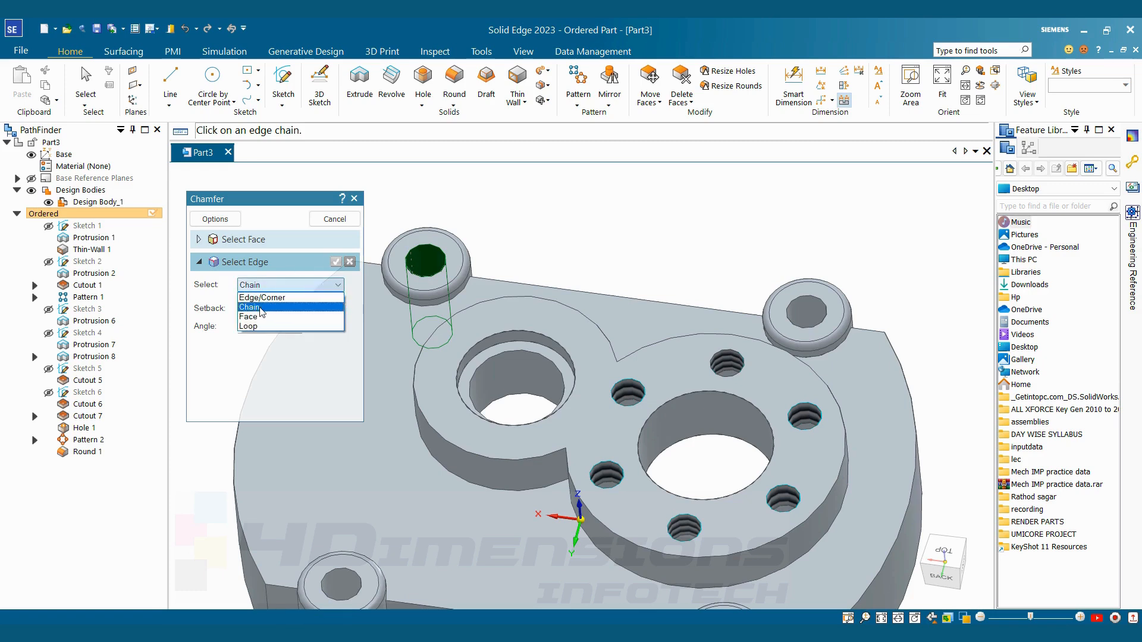
{"action": "left_click", "coordinate": [254, 323]}
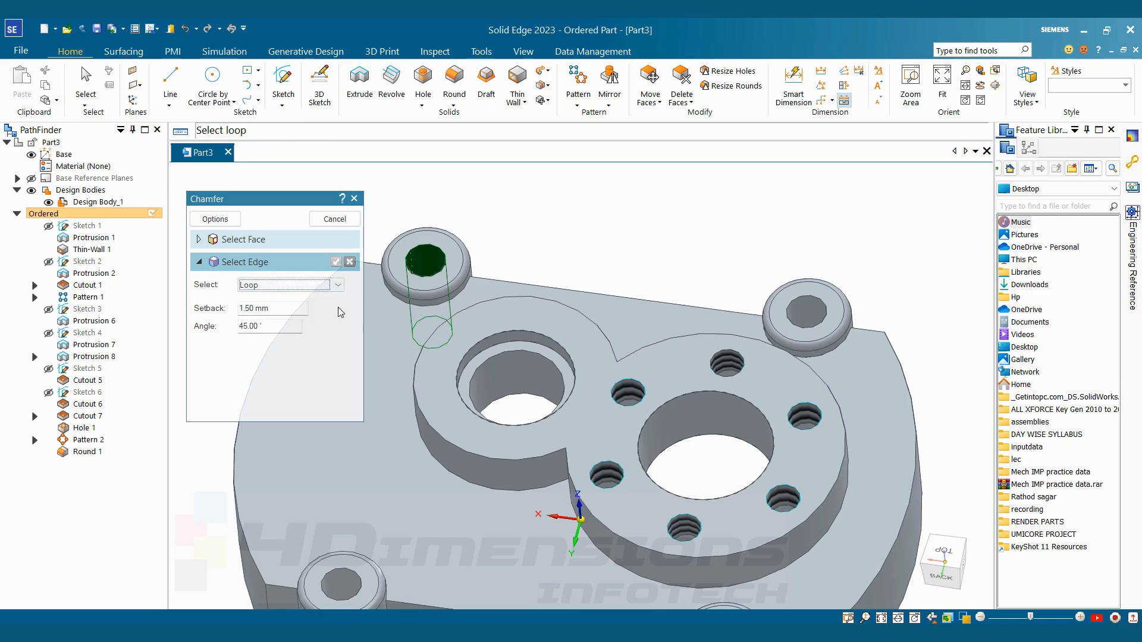
{"action": "left_click", "coordinate": [419, 249]}
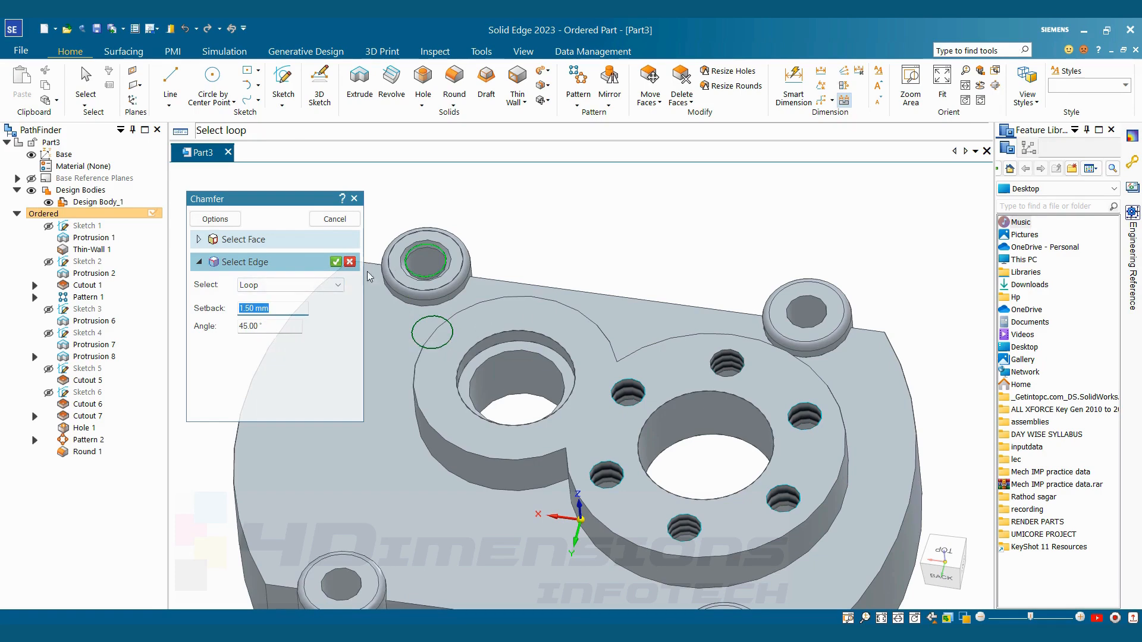
{"action": "left_click", "coordinate": [335, 263]}
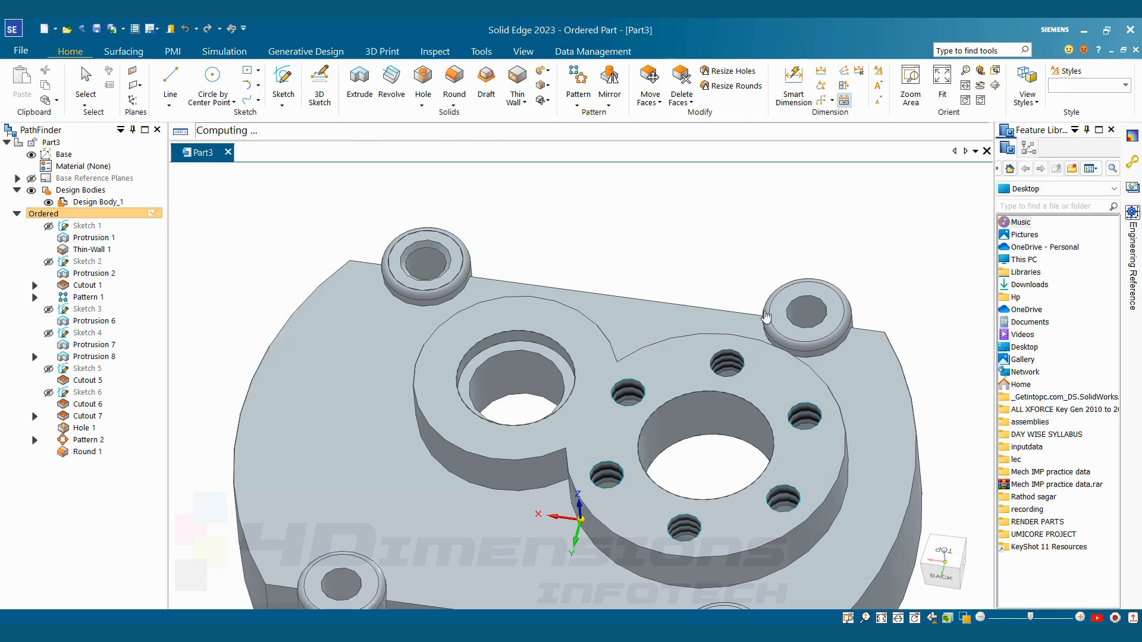
{"action": "scroll", "coordinate": [790, 301], "scroll_direction": "down", "scroll_amount": 3}
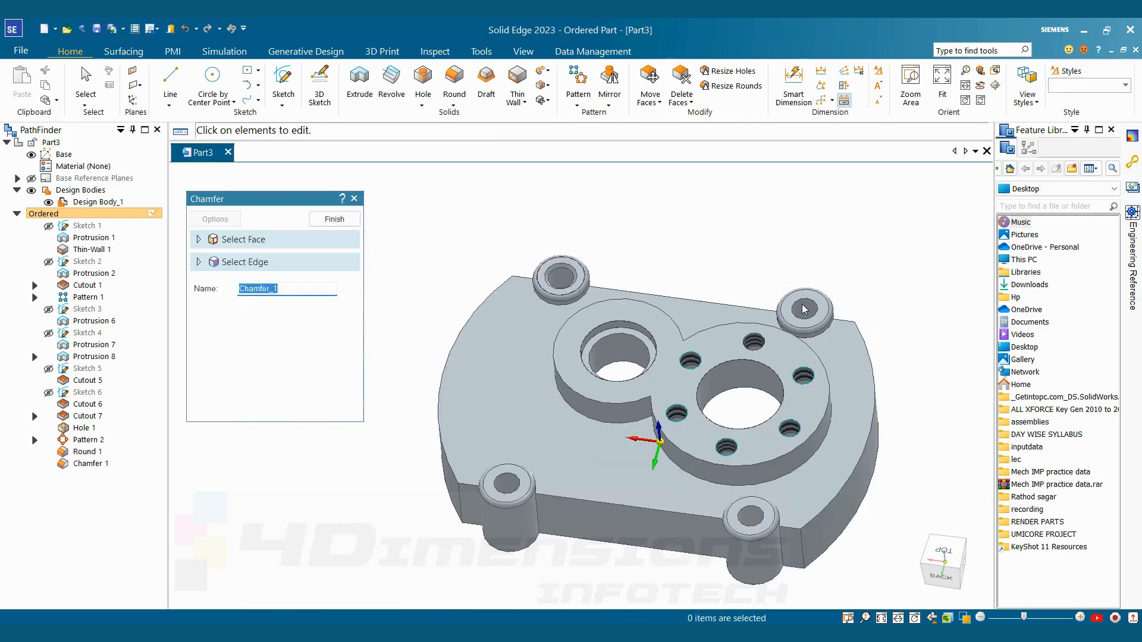
{"action": "right_click", "coordinate": [809, 323]}
Chamfer the hole edges of the far corner boss beside the larger bore at 1.5 mm and 45°
{"action": "scroll", "coordinate": [809, 323], "scroll_direction": "up", "scroll_amount": 3}
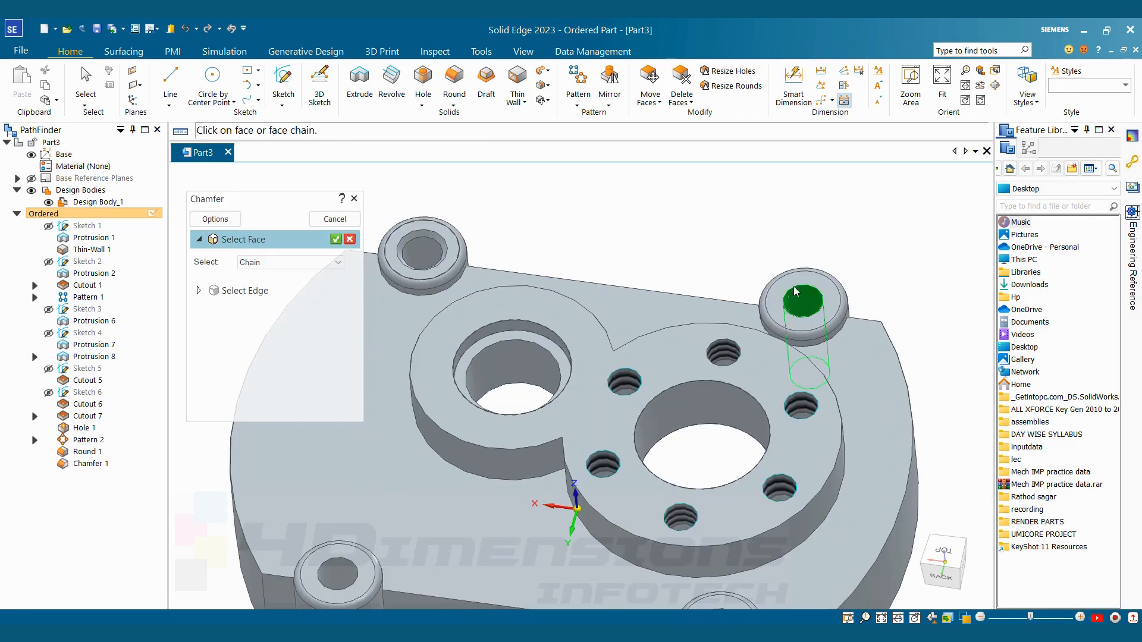
{"action": "left_click", "coordinate": [336, 240]}
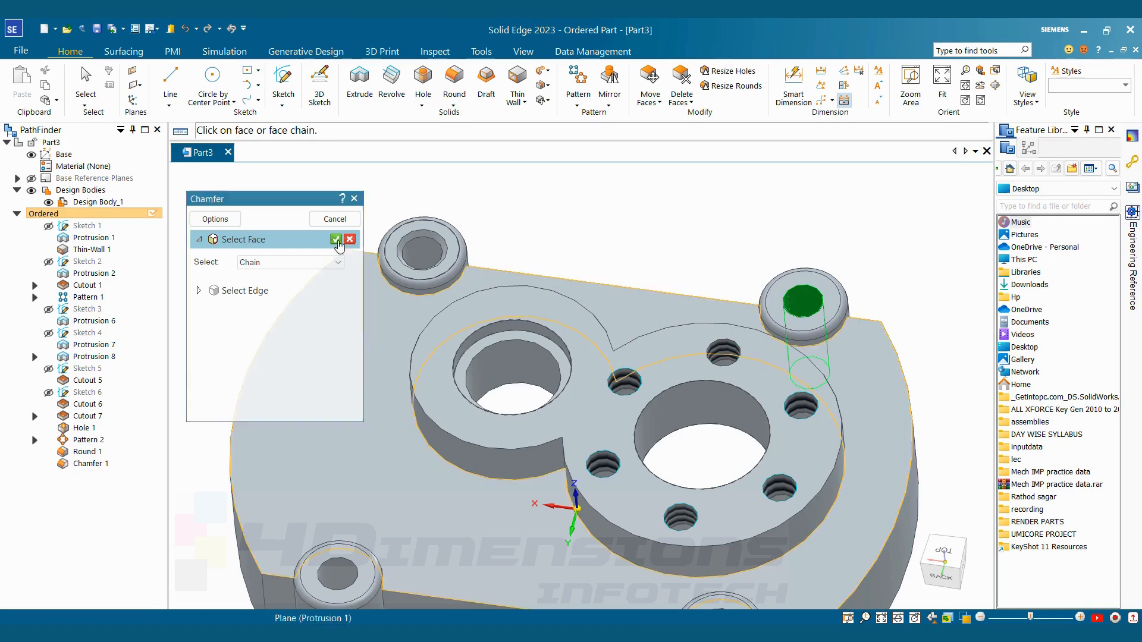
{"action": "left_click", "coordinate": [793, 285]}
{"action": "right_click", "coordinate": [784, 289]}
{"action": "scroll", "coordinate": [783, 290], "scroll_direction": "down", "scroll_amount": 3}
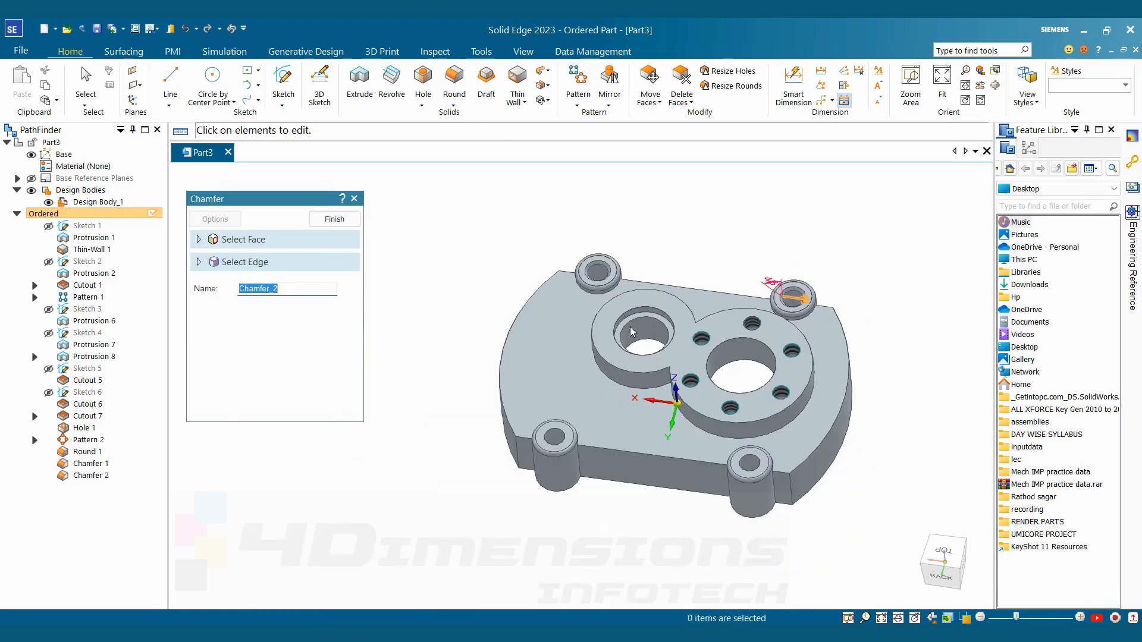
{"action": "left_click", "coordinate": [343, 221]}
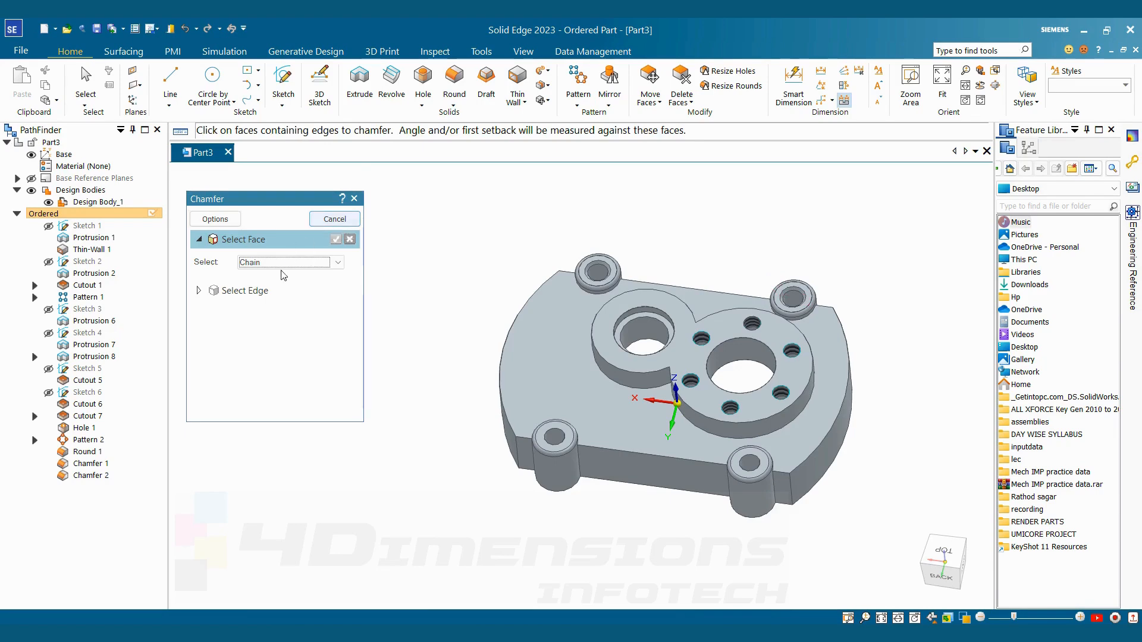
Chamfer the hole edges of the near corner boss on the larger bore's side at 1.5 mm and 45°
{"action": "scroll", "coordinate": [750, 402], "scroll_direction": "up", "scroll_amount": 3}
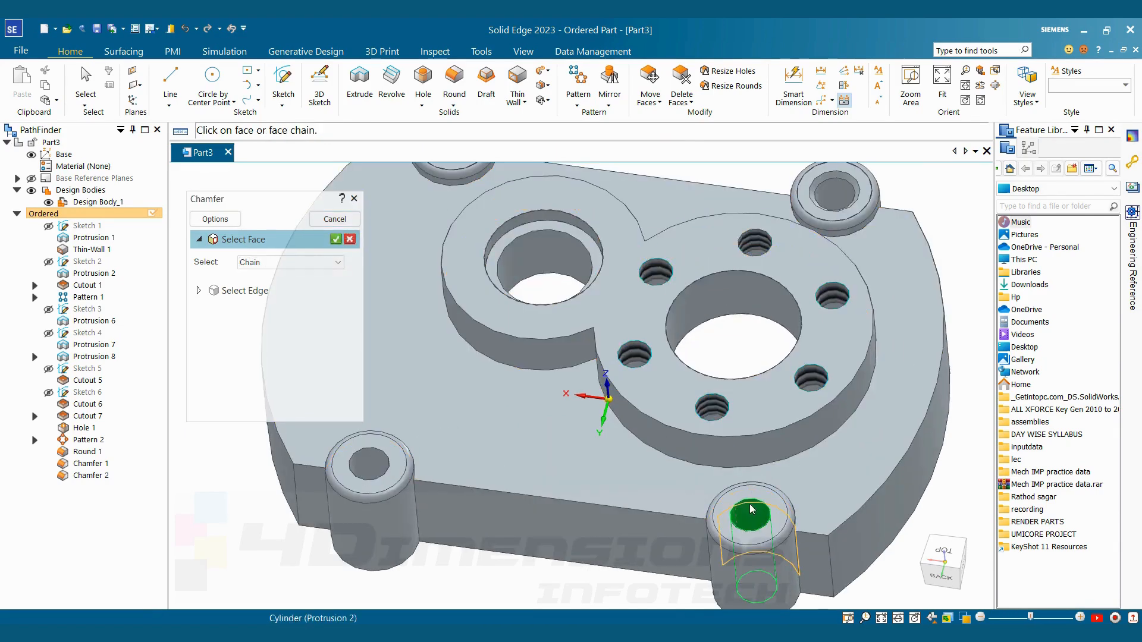
{"action": "left_click", "coordinate": [749, 510]}
{"action": "right_click", "coordinate": [741, 494]}
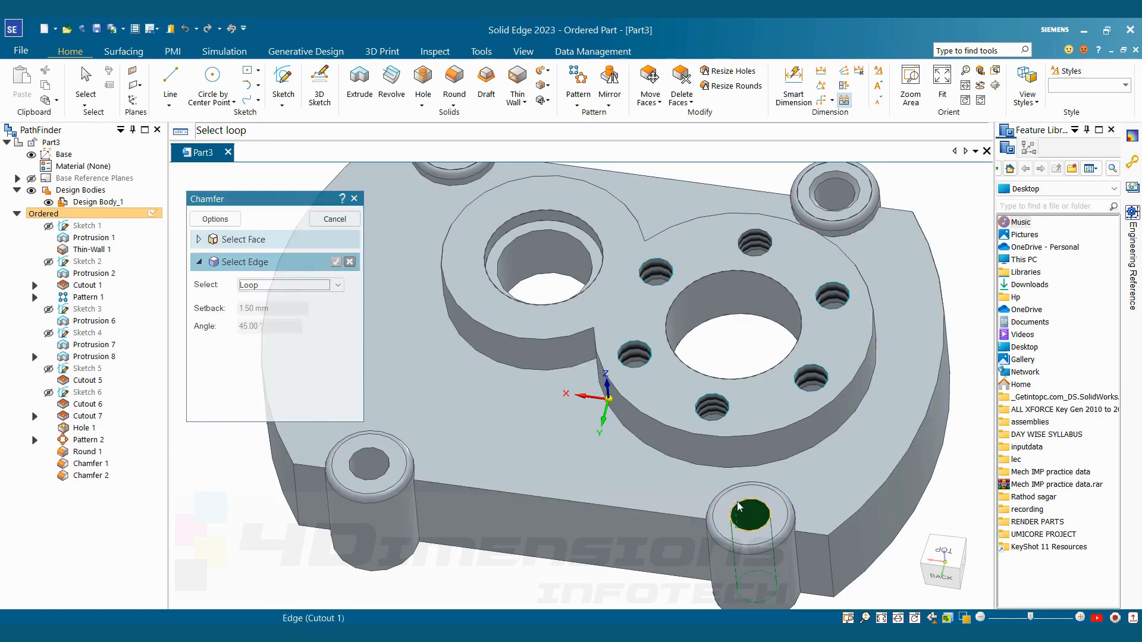
{"action": "left_click", "coordinate": [738, 505]}
{"action": "left_click", "coordinate": [336, 263]}
{"action": "right_click", "coordinate": [374, 392]}
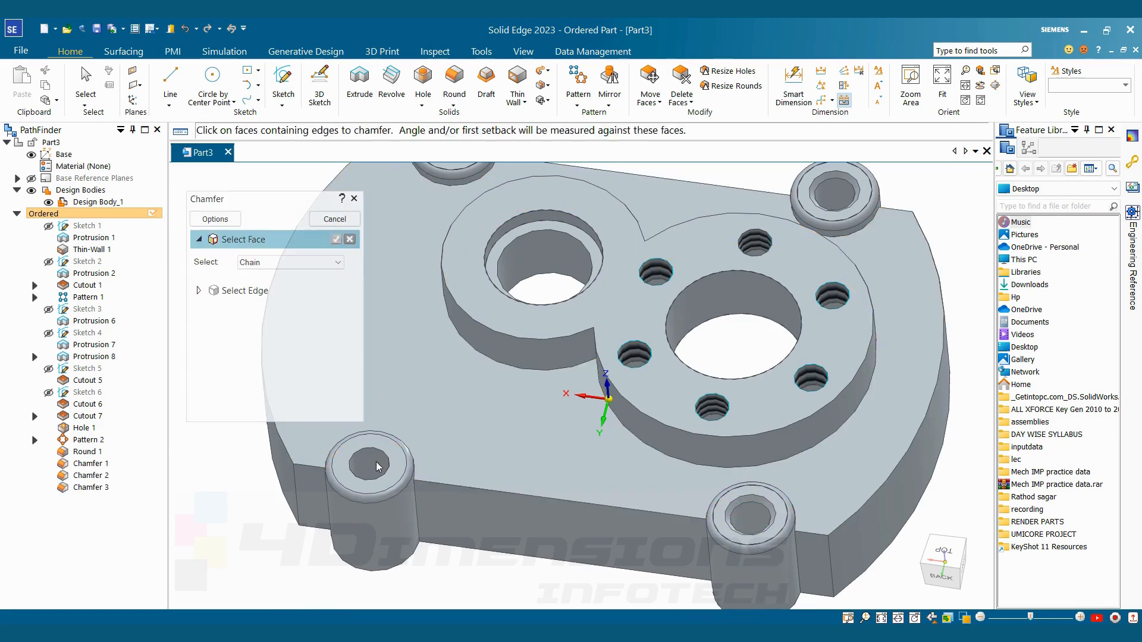
Chamfer the hole edges of the near corner boss on the smaller bore's side at 1.5 mm and 45°, and end the Chamfer command
{"action": "left_click", "coordinate": [379, 463]}
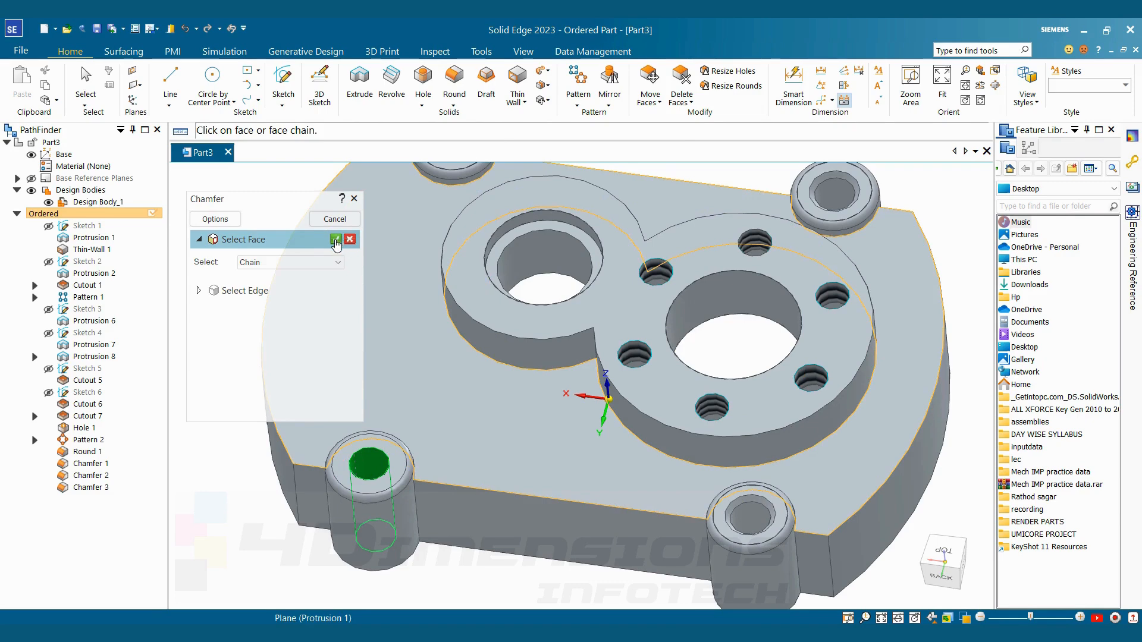
{"action": "left_click", "coordinate": [336, 244]}
{"action": "left_click", "coordinate": [380, 448]}
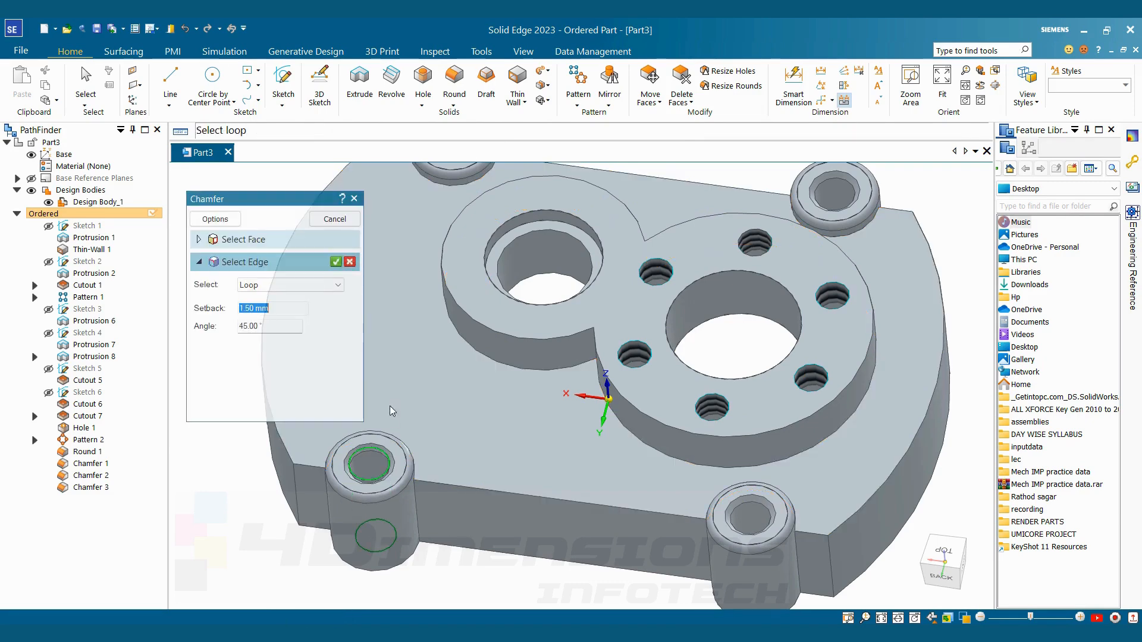
{"action": "left_click", "coordinate": [337, 263]}
{"action": "scroll", "coordinate": [392, 238], "scroll_direction": "down", "scroll_amount": 3}
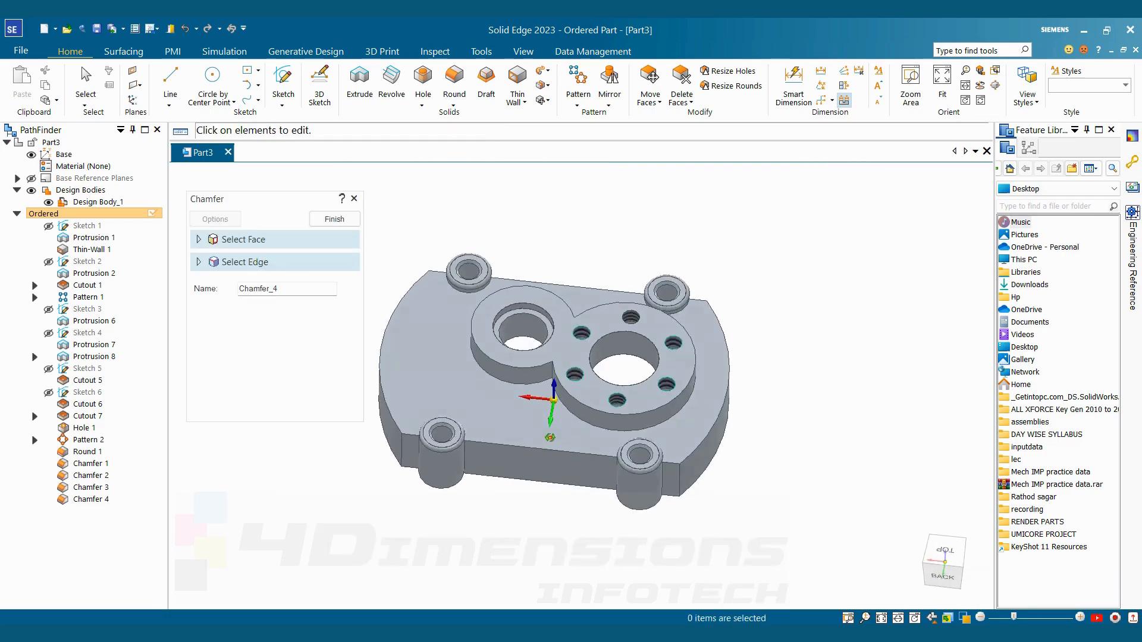
{"action": "middle_click_drag", "start_coordinate": [401, 217], "coordinate": [405, 258]}
{"action": "left_click", "coordinate": [339, 224]}
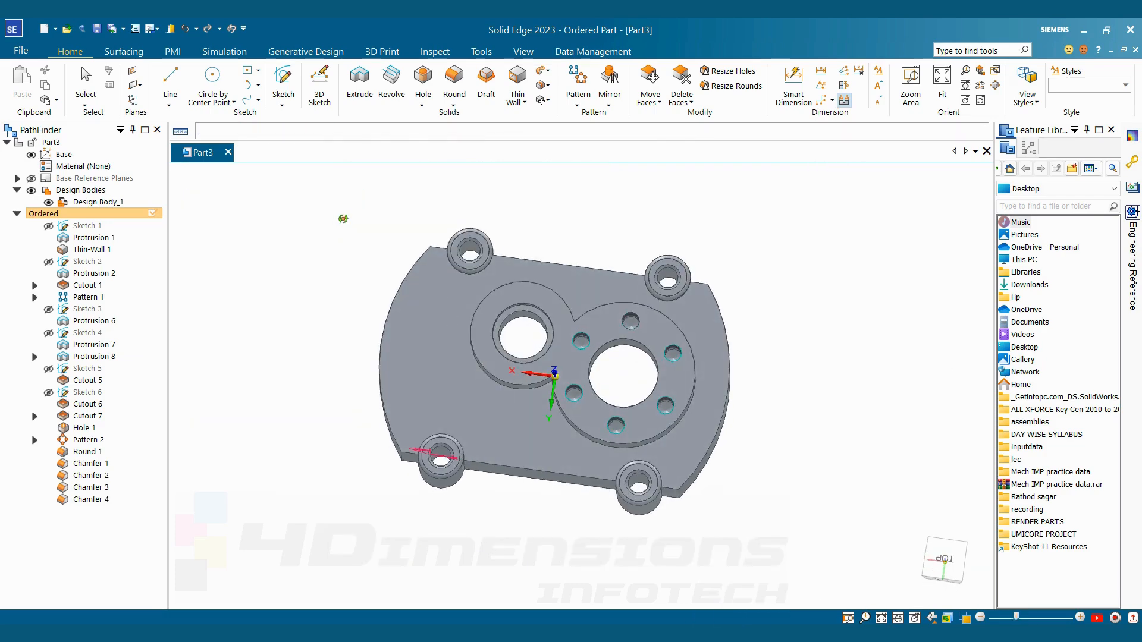
{"action": "key", "text": "Escape"}
Check the chamfered model and switch to the reference drawing ttt.jpg to look for the remaining edge callouts
{"action": "middle_click_drag", "start_coordinate": [773, 446], "coordinate": [784, 404]}
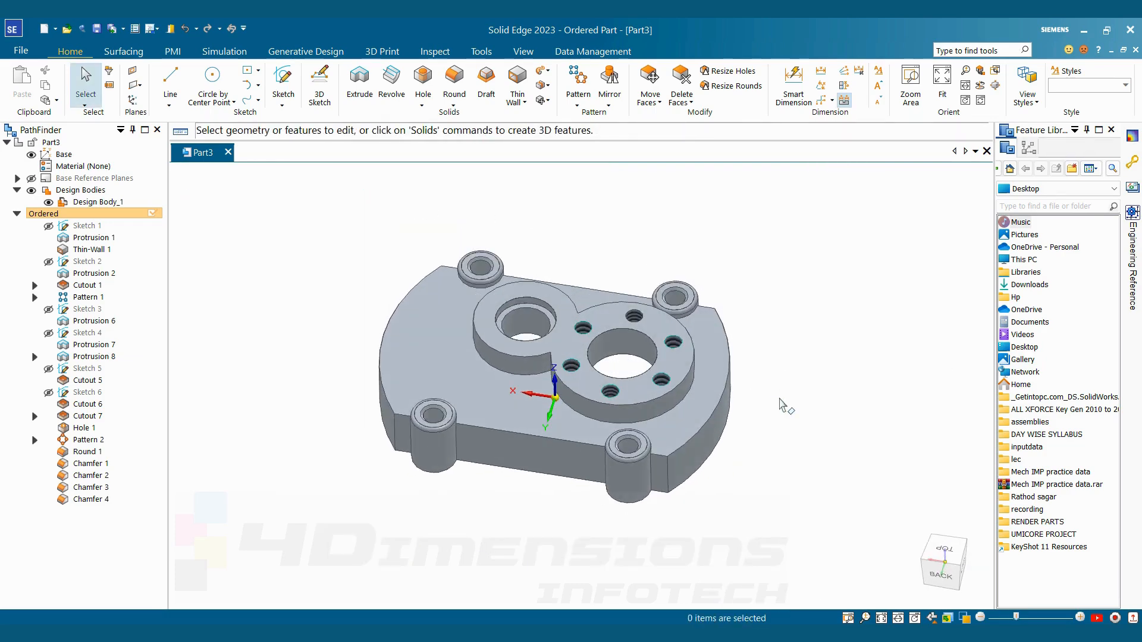
{"action": "key", "text": "alt+Tab"}
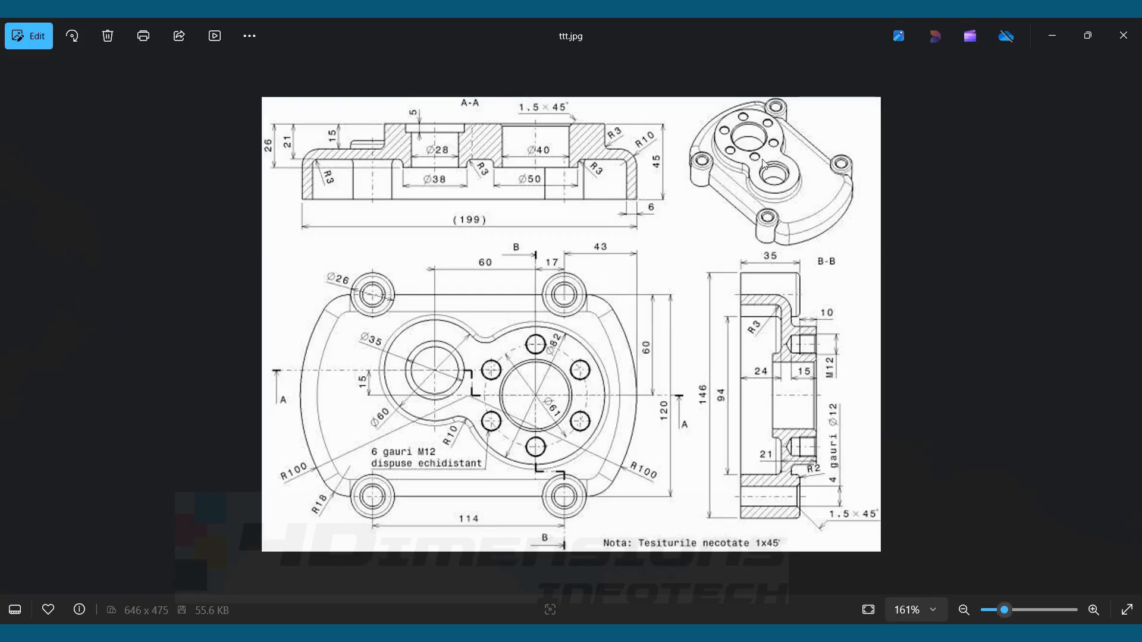
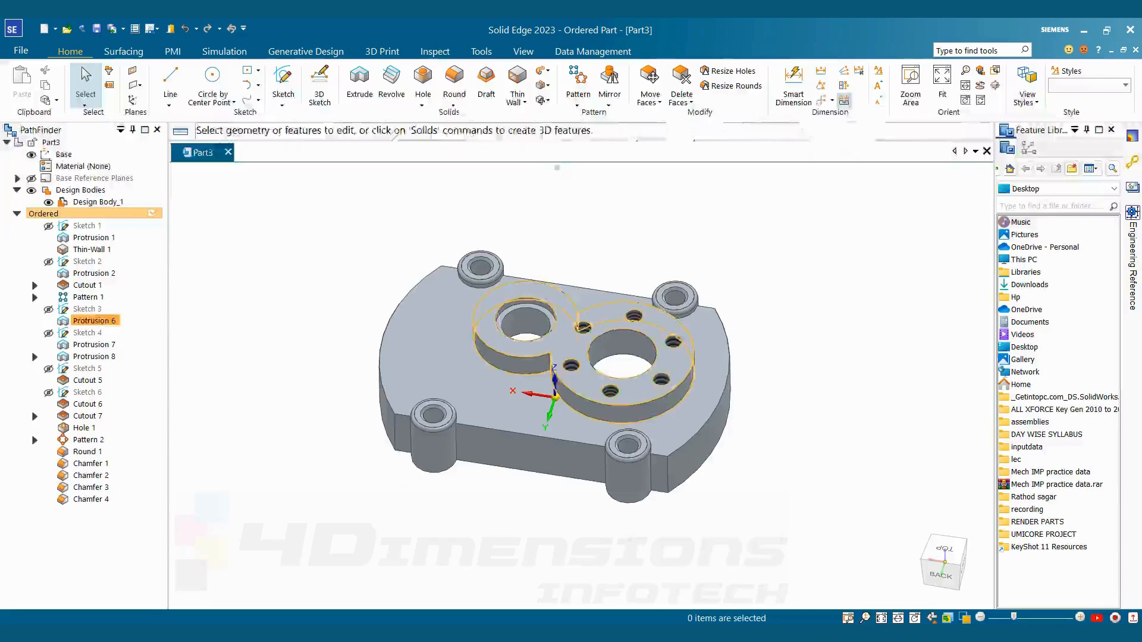
Round the edge where the raised two-bore pad meets the cover's top face at 3 mm
{"action": "left_click", "coordinate": [454, 83]}
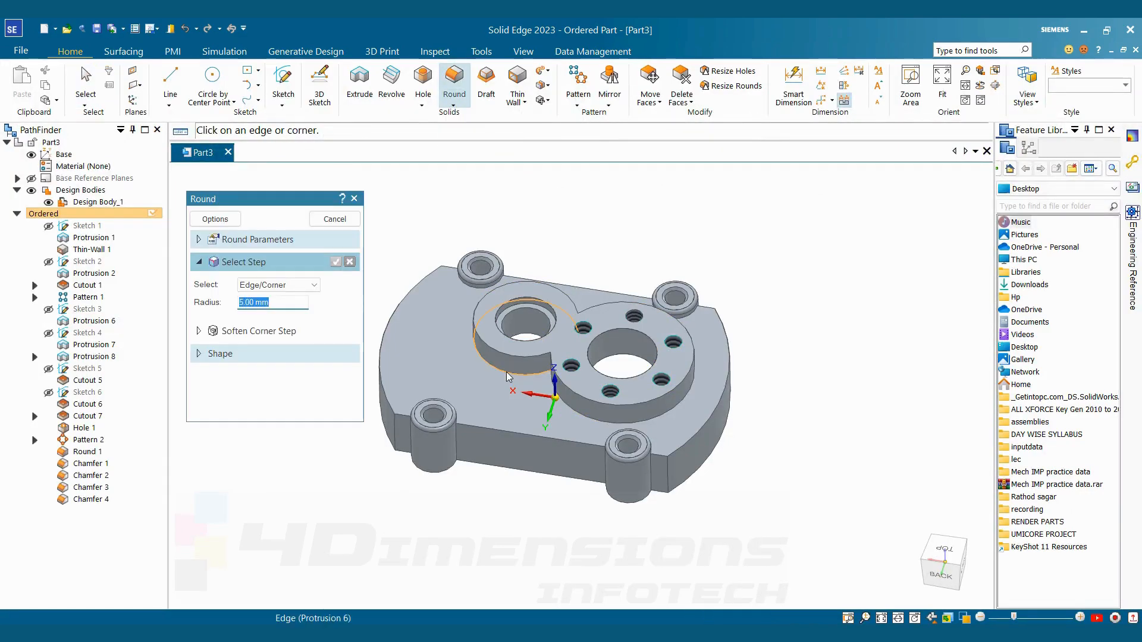
{"action": "left_click", "coordinate": [506, 372]}
{"action": "left_click", "coordinate": [563, 404]}
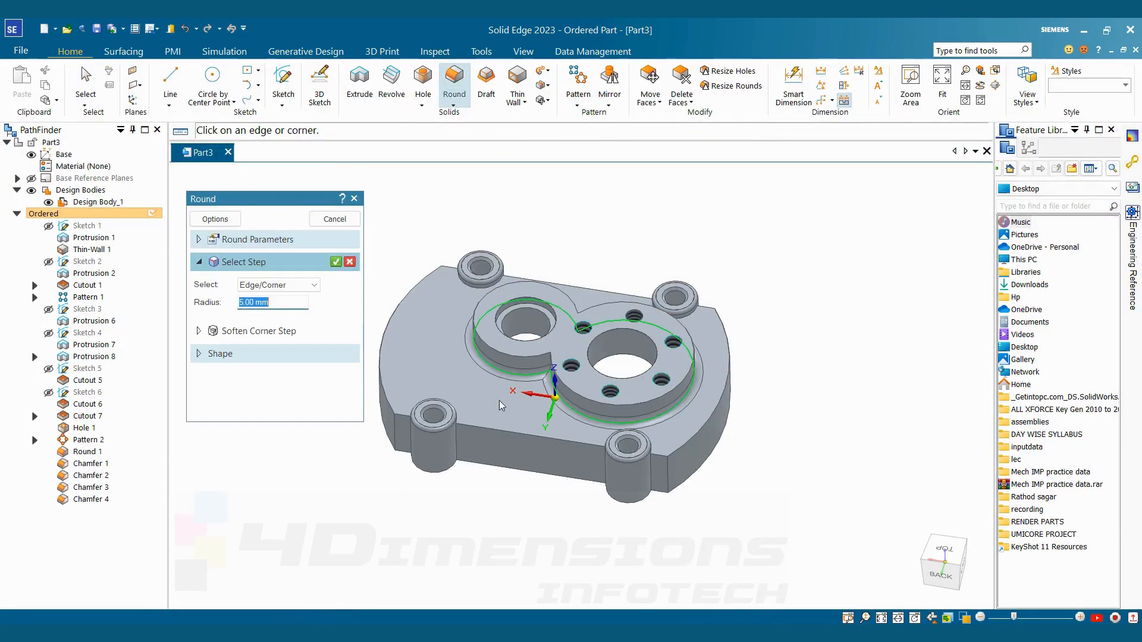
{"action": "type", "text": "2"}
{"action": "key", "text": "Return"}
{"action": "left_click", "coordinate": [334, 219]}
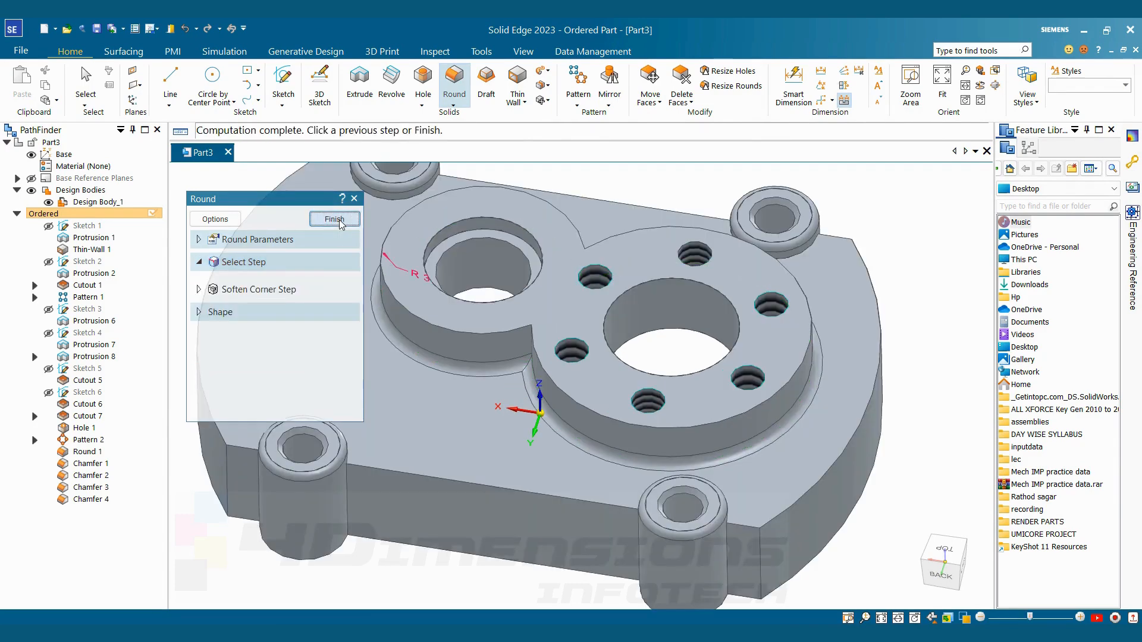
{"action": "left_click", "coordinate": [334, 219]}
Check the reference drawing ttt.jpg and delete the round just added around the base of the raised pad
{"action": "key", "text": "alt+Tab"}
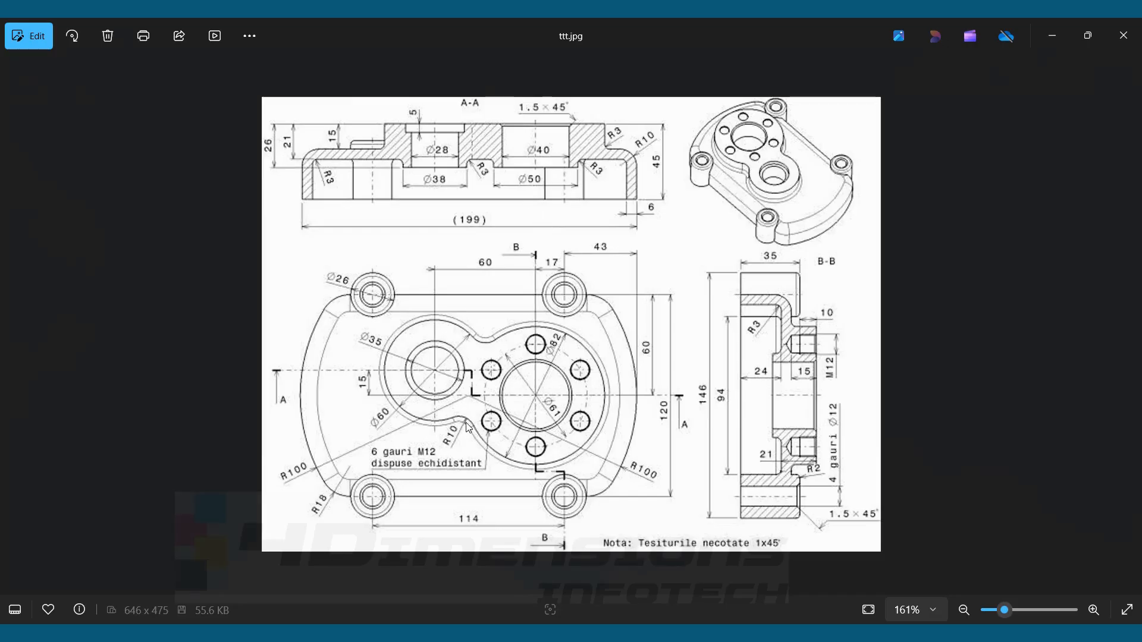
{"action": "key", "text": "alt+Tab"}
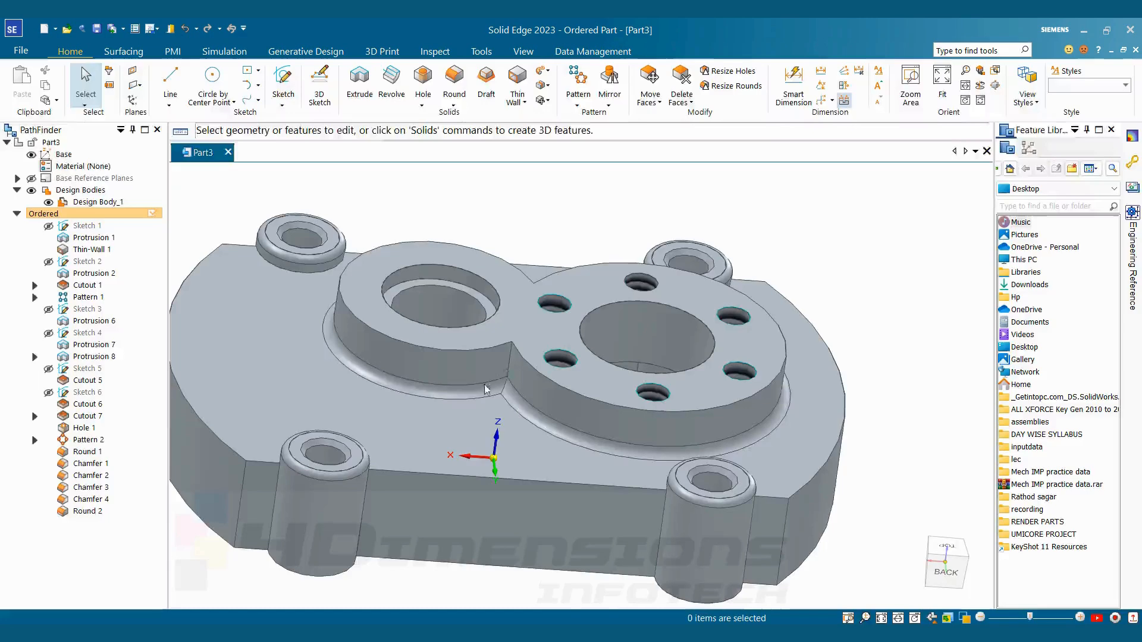
{"action": "left_click", "coordinate": [87, 510]}
{"action": "right_click", "coordinate": [99, 515]}
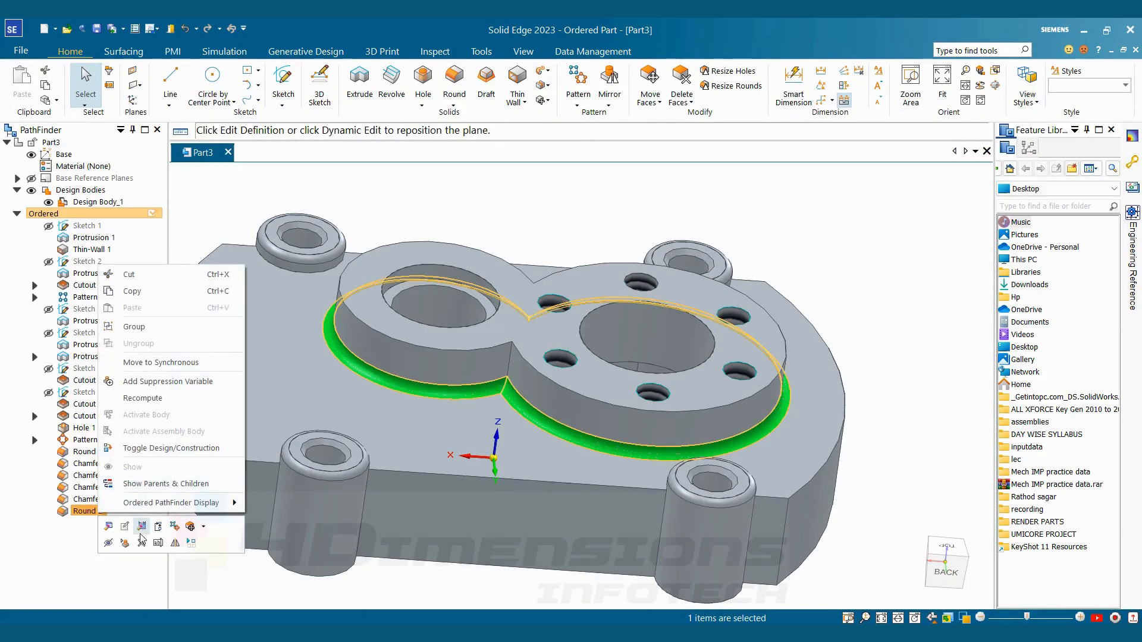
{"action": "left_click", "coordinate": [140, 577]}
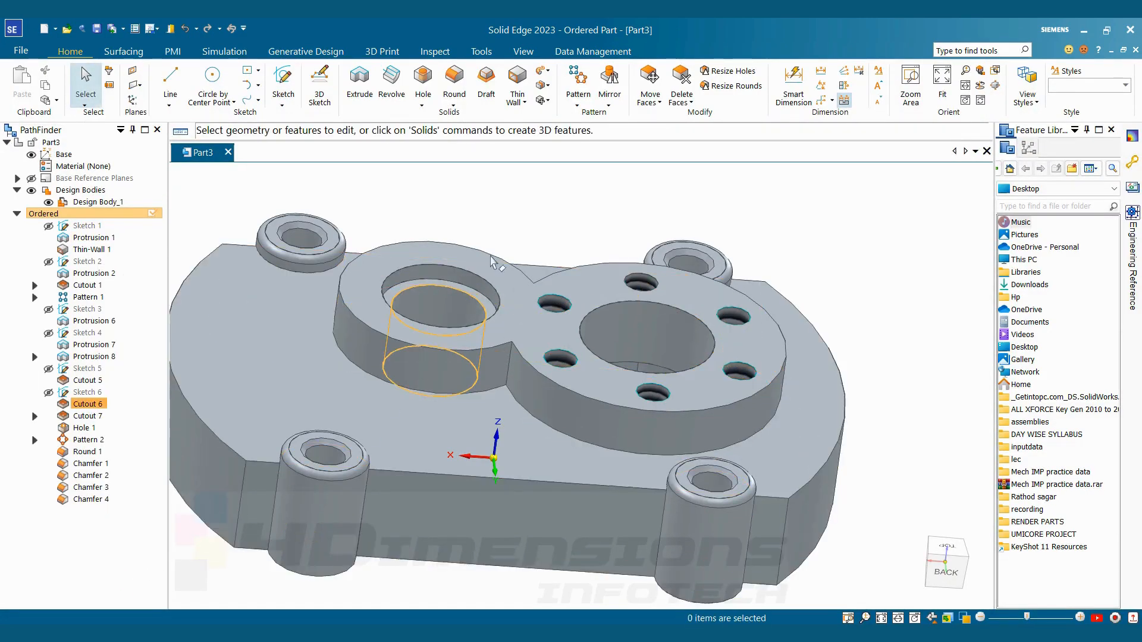
Round the vertical edges where the two circular parts of the raised pad meet at a 10 mm radius
{"action": "left_click", "coordinate": [455, 86]}
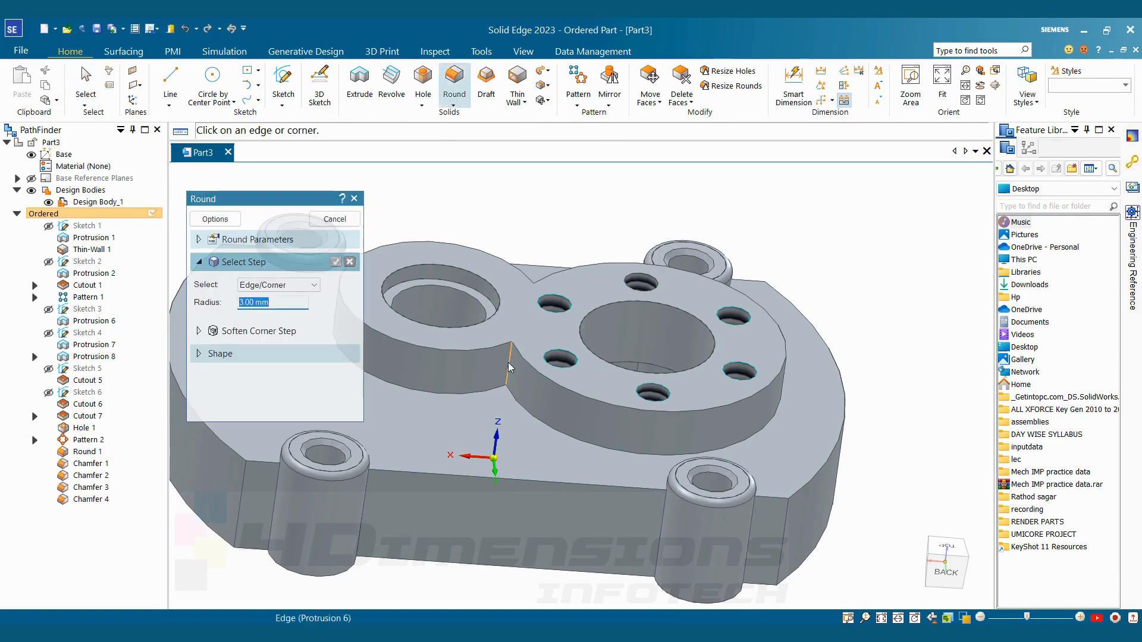
{"action": "type", "text": "10"}
{"action": "key", "text": "Return"}
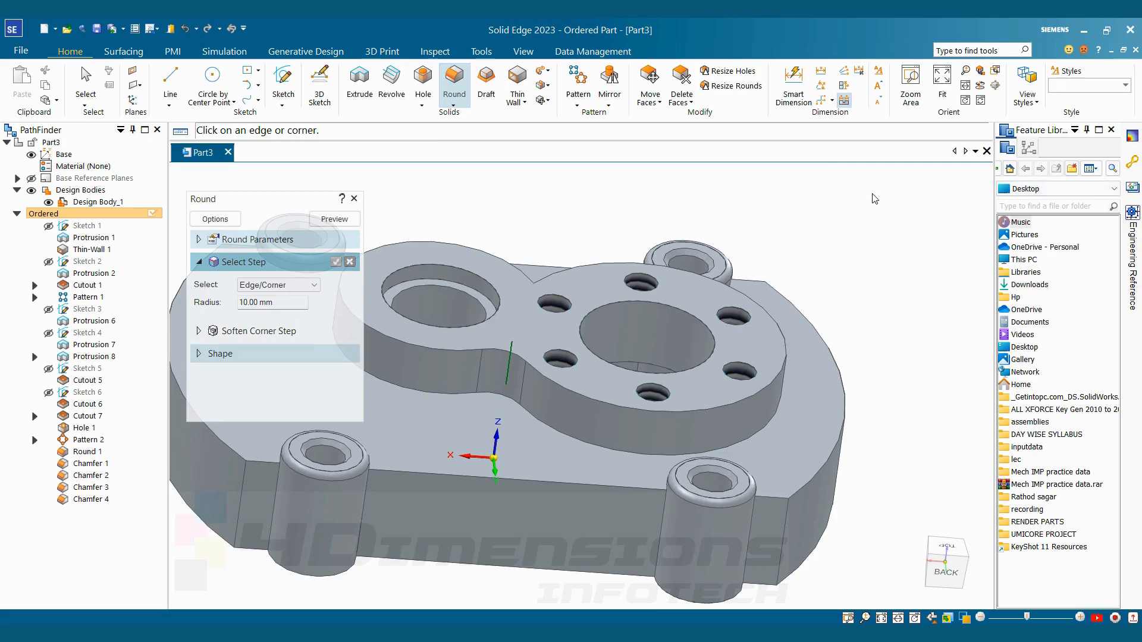
{"action": "middle_click_drag", "start_coordinate": [852, 178], "coordinate": [874, 161]}
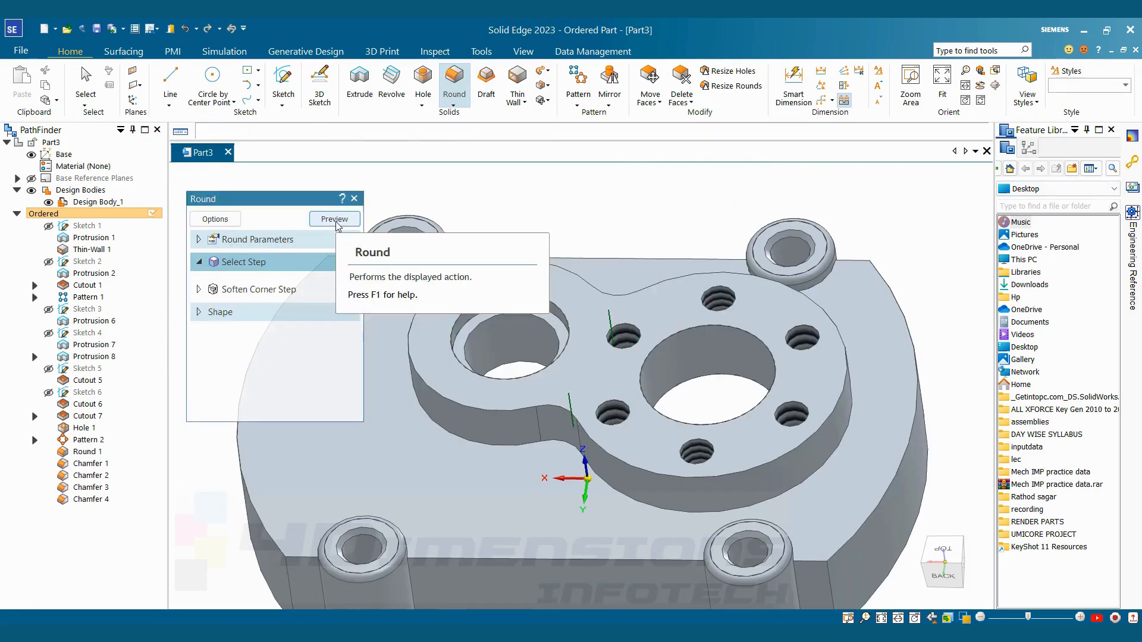
{"action": "left_click", "coordinate": [334, 219]}
{"action": "left_click", "coordinate": [334, 219]}
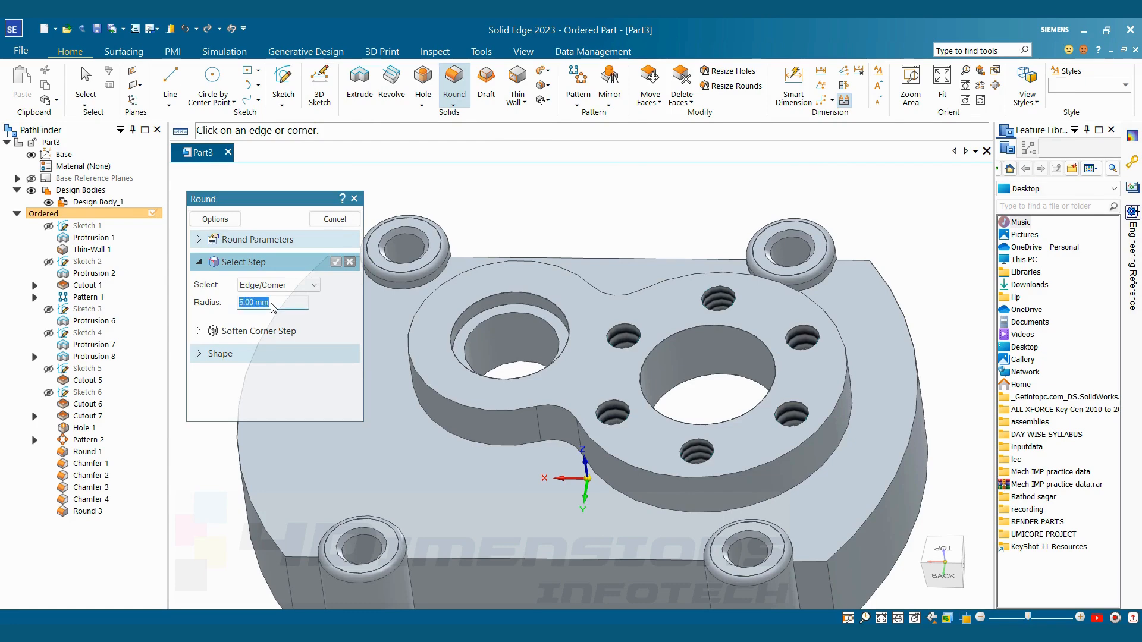
Round the edge chain where the raised two-bore pad meets the cover's top face at a 3 mm radius
{"action": "type", "text": "3"}
{"action": "key", "text": "Return"}
{"action": "left_click", "coordinate": [587, 476]}
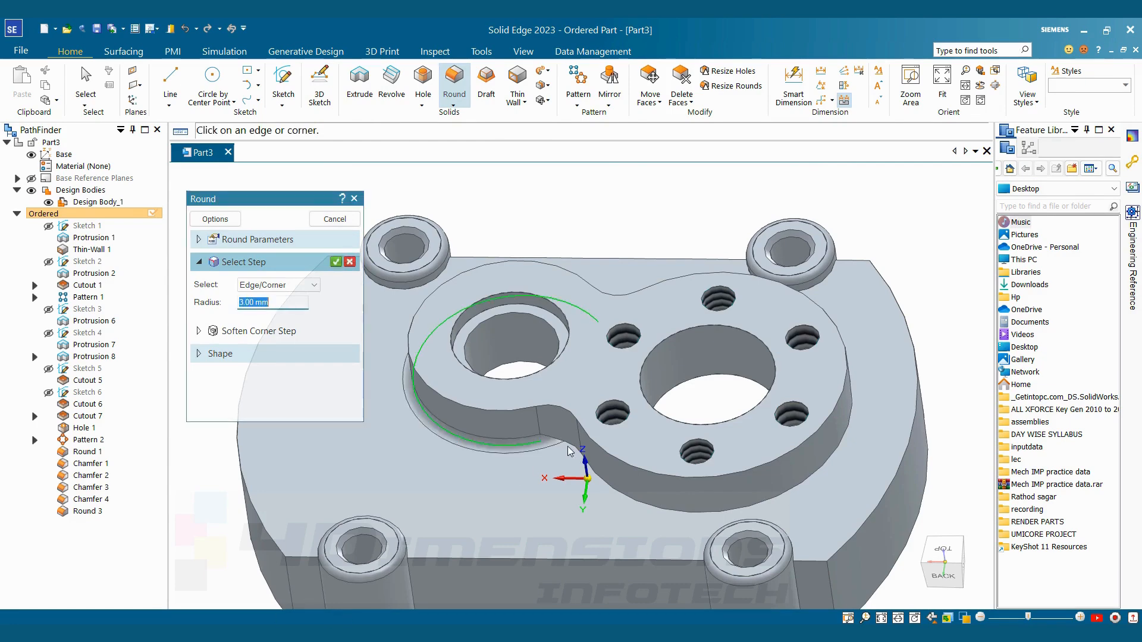
{"action": "middle_click_drag", "start_coordinate": [797, 286], "coordinate": [809, 308]}
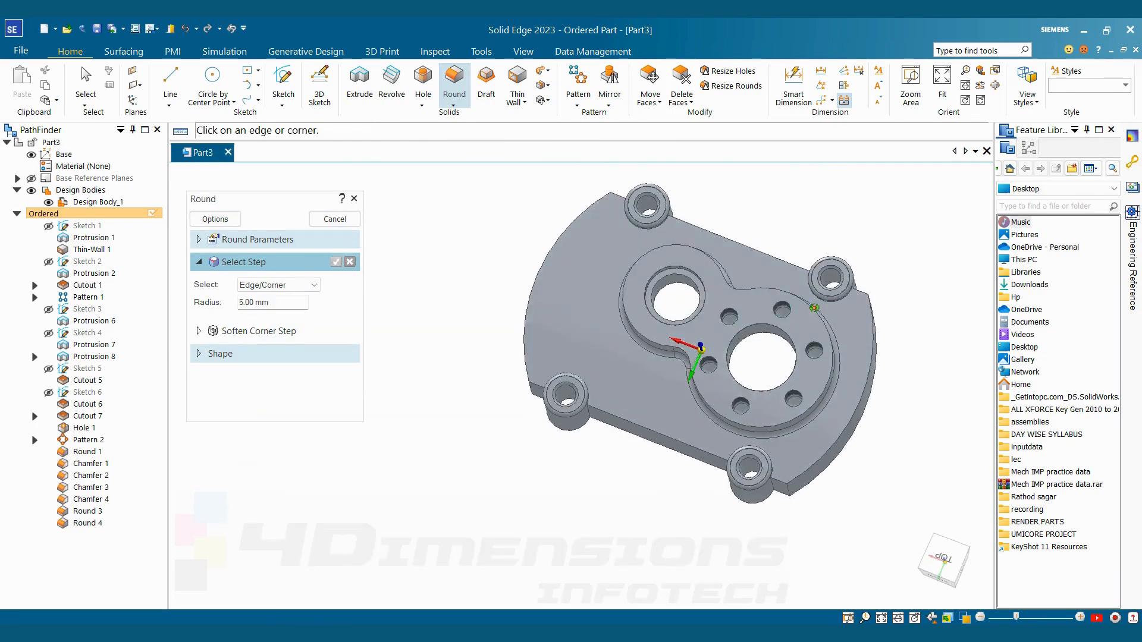
{"action": "scroll", "coordinate": [764, 309], "scroll_direction": "up", "scroll_amount": 3}
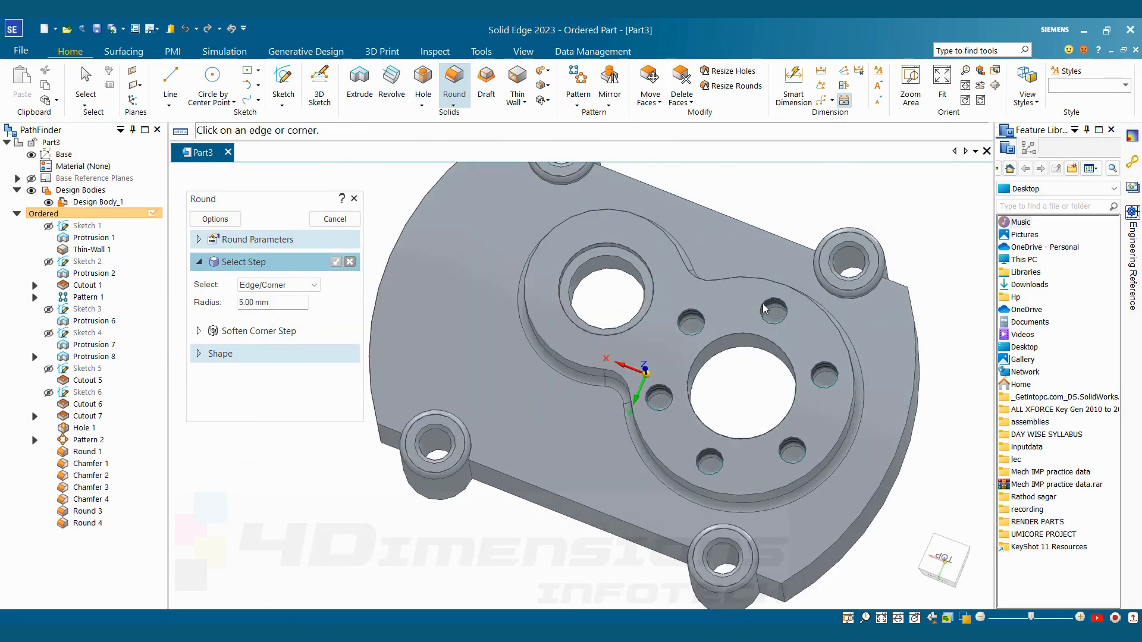
{"action": "scroll", "coordinate": [765, 308], "scroll_direction": "down", "scroll_amount": 3}
{"action": "middle_click_drag", "start_coordinate": [769, 259], "coordinate": [751, 227]}
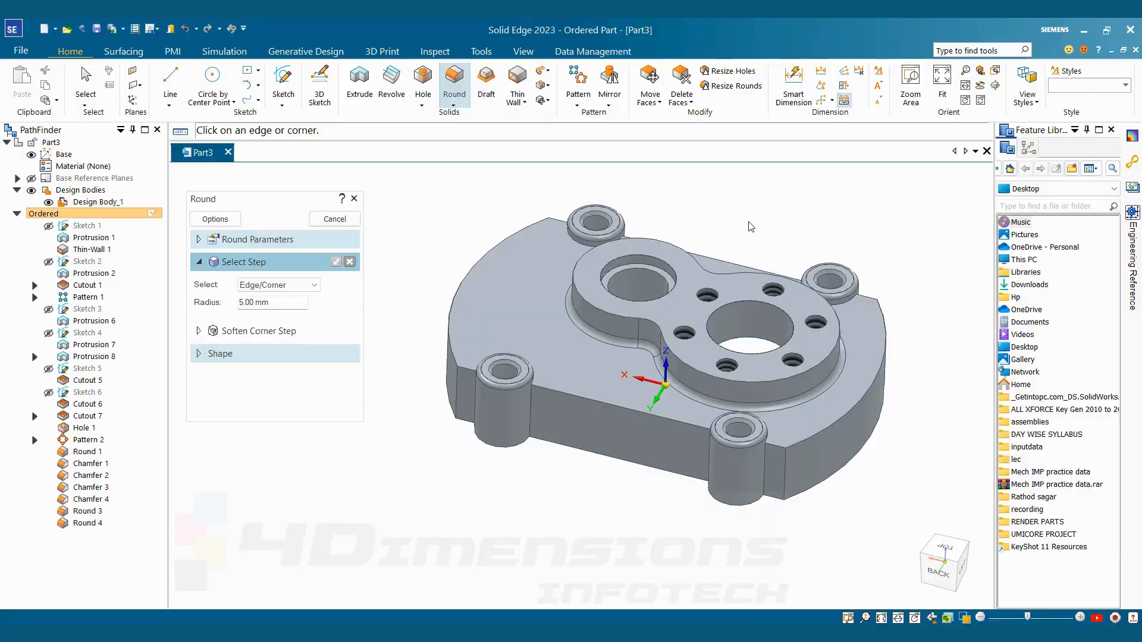
Round the four vertical outer corner edges of the cover at an 18 mm radius
{"action": "key", "text": "alt+Tab"}
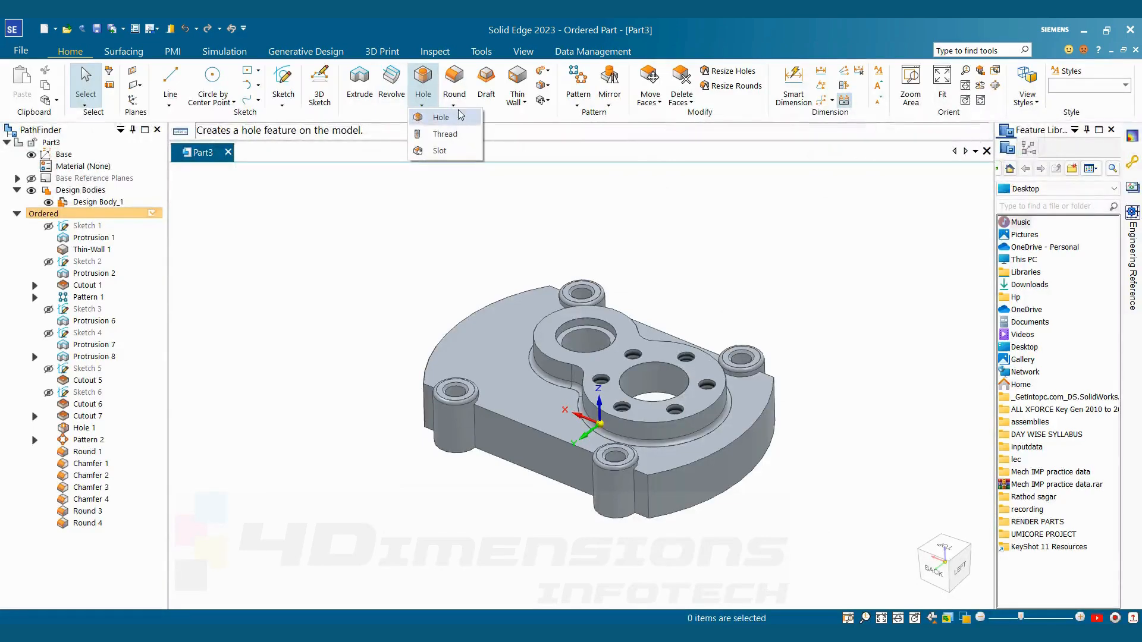
{"action": "left_click", "coordinate": [422, 105]}
{"action": "left_click", "coordinate": [458, 107]}
{"action": "left_click", "coordinate": [470, 118]}
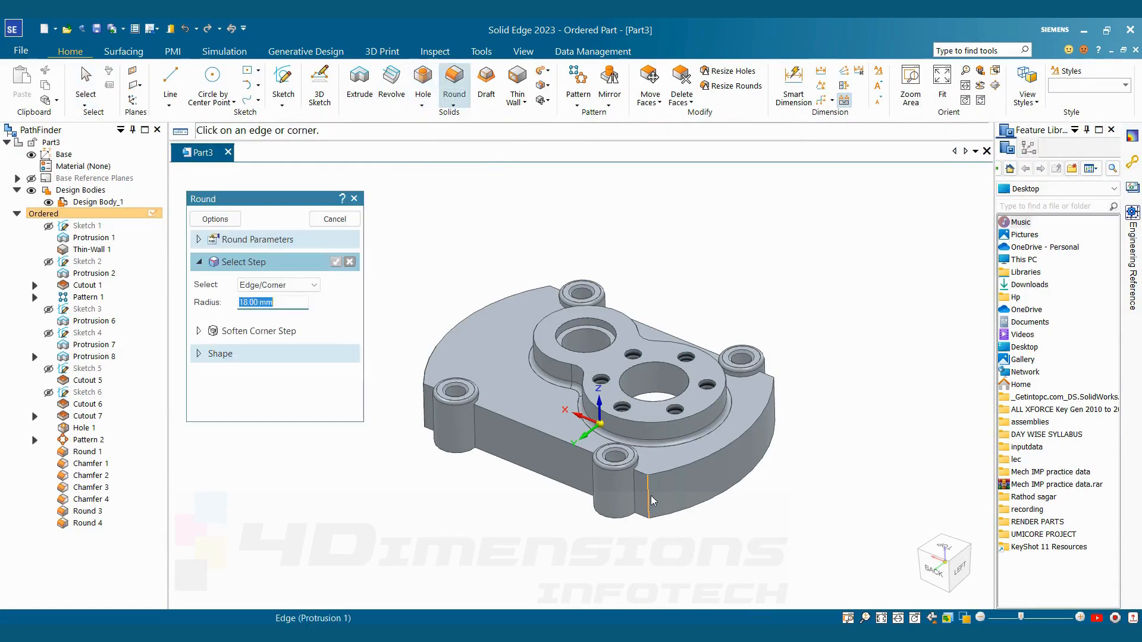
{"action": "middle_click_drag", "start_coordinate": [410, 417], "coordinate": [464, 307]}
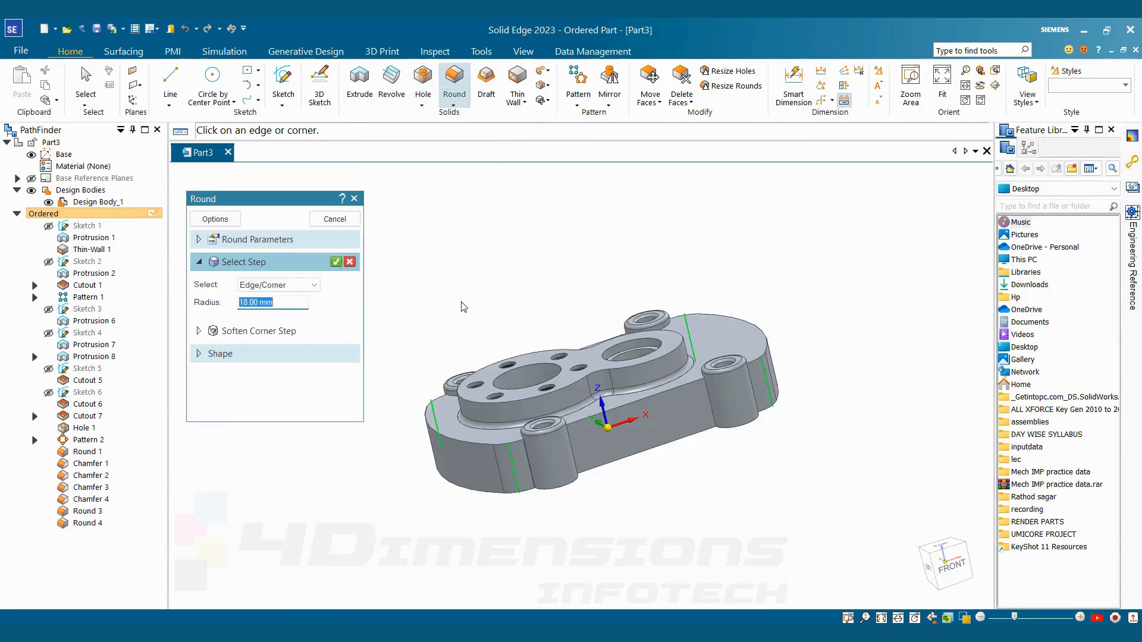
{"action": "left_click", "coordinate": [336, 261]}
{"action": "middle_click_drag", "start_coordinate": [540, 262], "coordinate": [685, 413]}
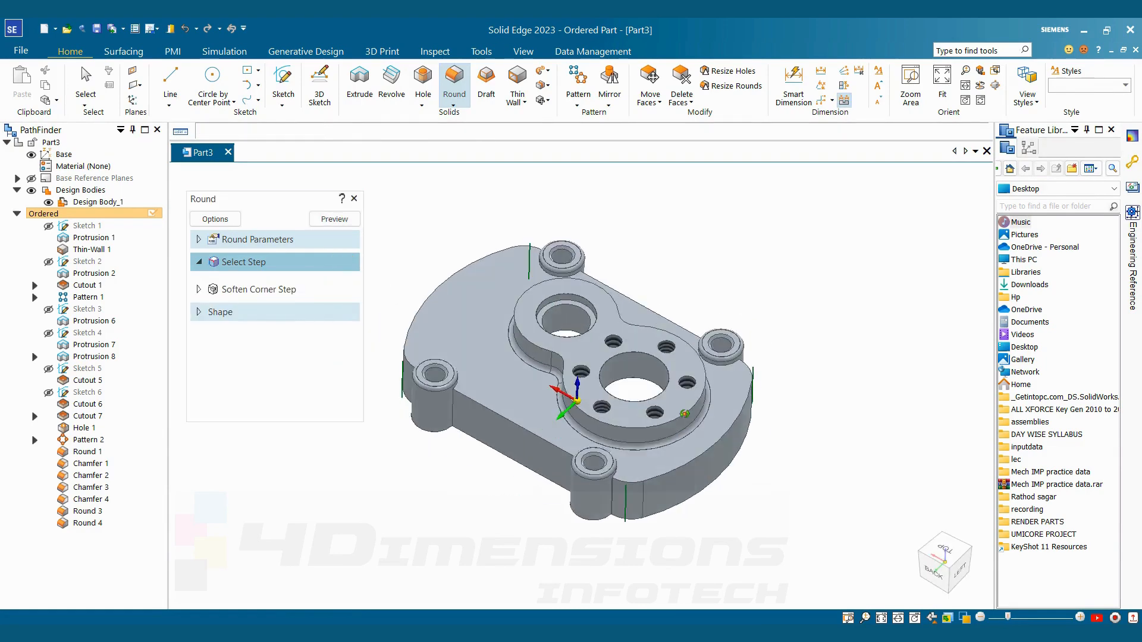
{"action": "left_click", "coordinate": [333, 219]}
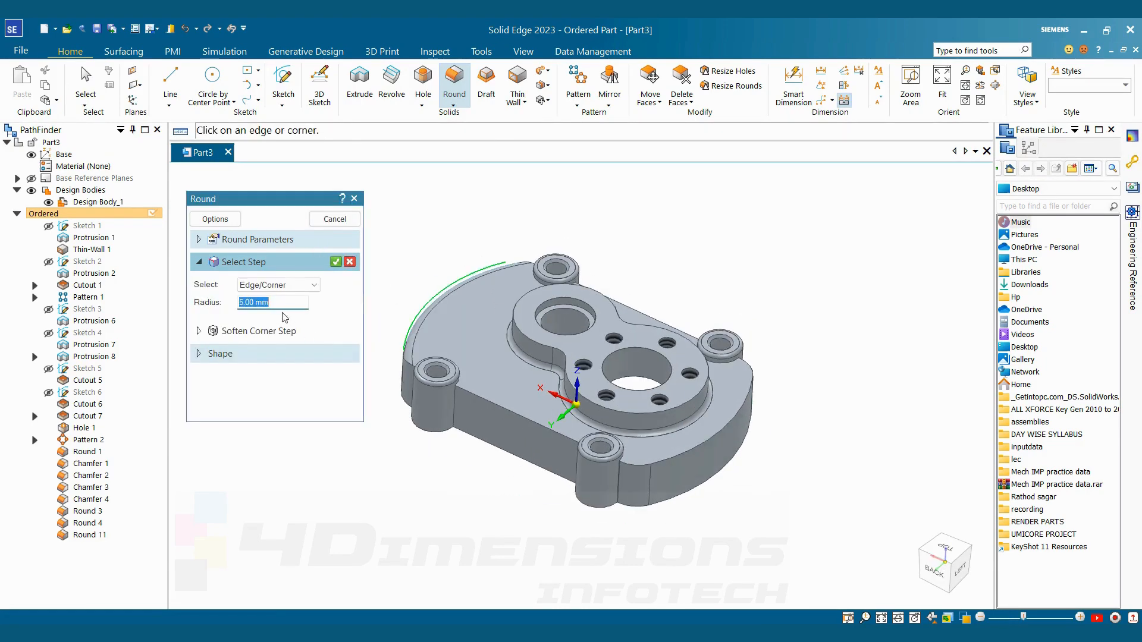
Round the cover's outer top edge around the smaller-bore end at a 10 mm radius and end the Round command
{"action": "key", "text": "Return"}
{"action": "middle_click_drag", "start_coordinate": [519, 493], "coordinate": [579, 404]}
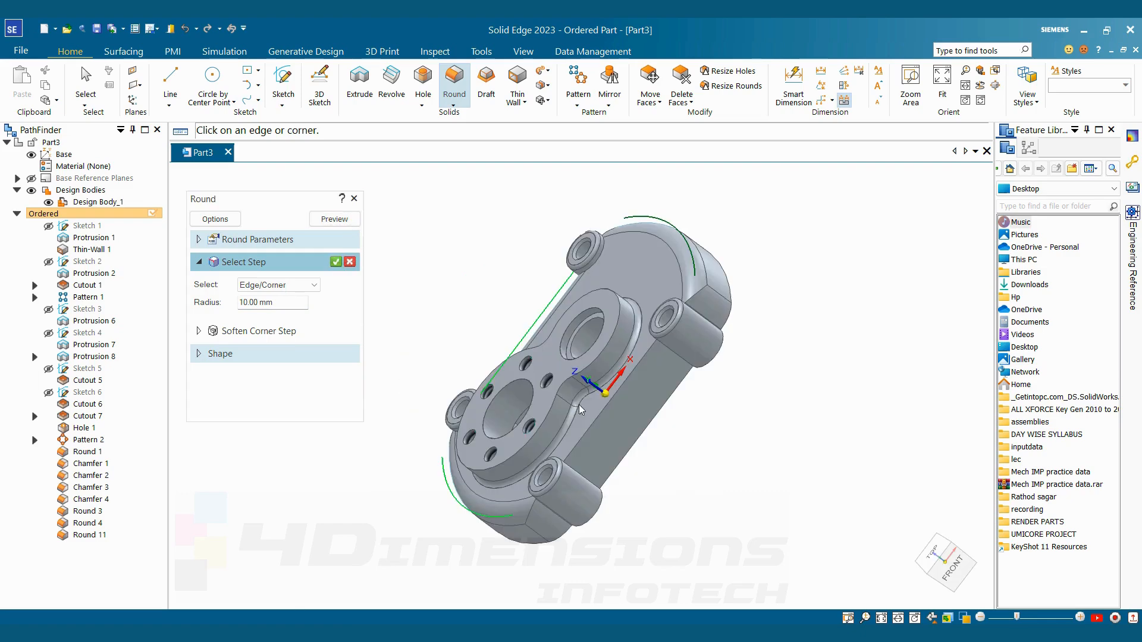
{"action": "left_click", "coordinate": [588, 427]}
{"action": "left_click", "coordinate": [343, 219]}
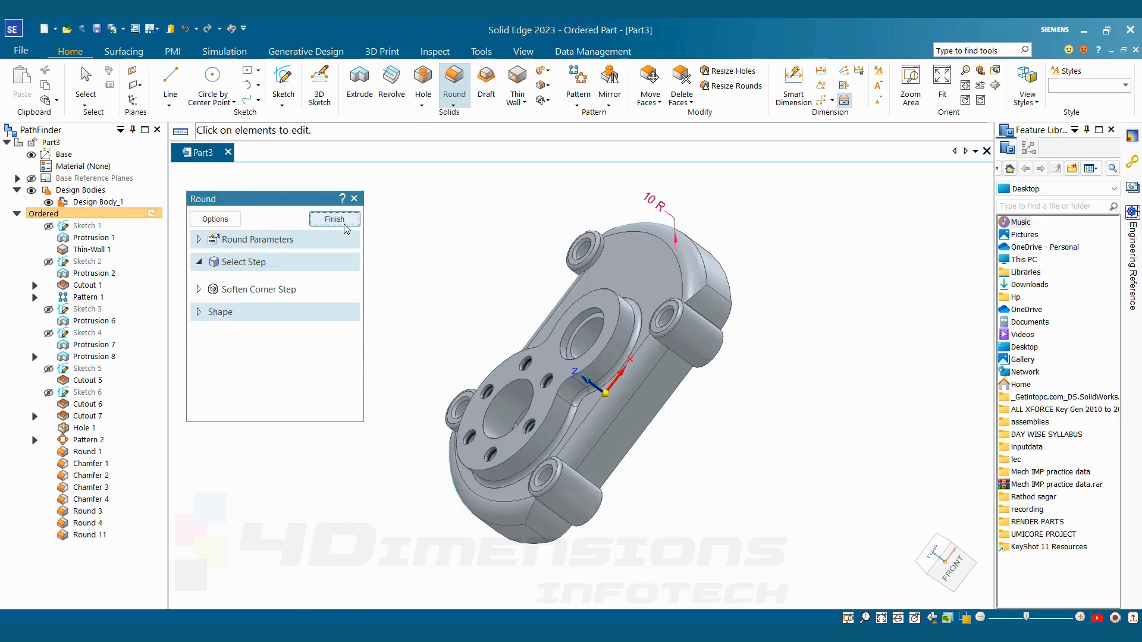
{"action": "left_click", "coordinate": [334, 219]}
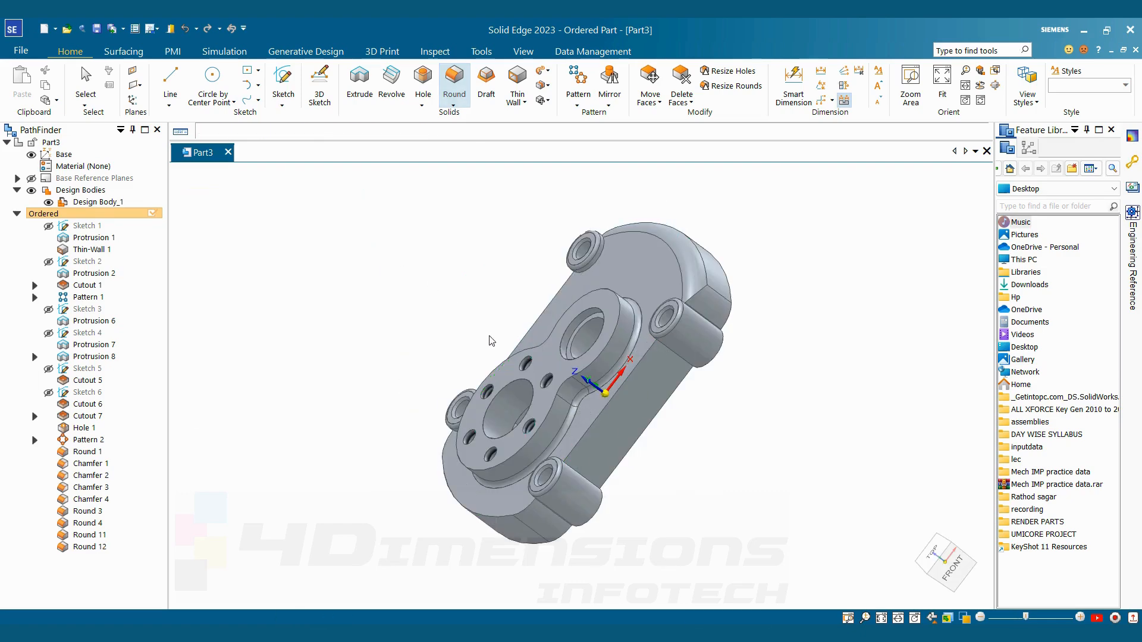
{"action": "key", "text": "Escape"}
{"action": "middle_click_drag", "start_coordinate": [595, 196], "coordinate": [726, 324]}
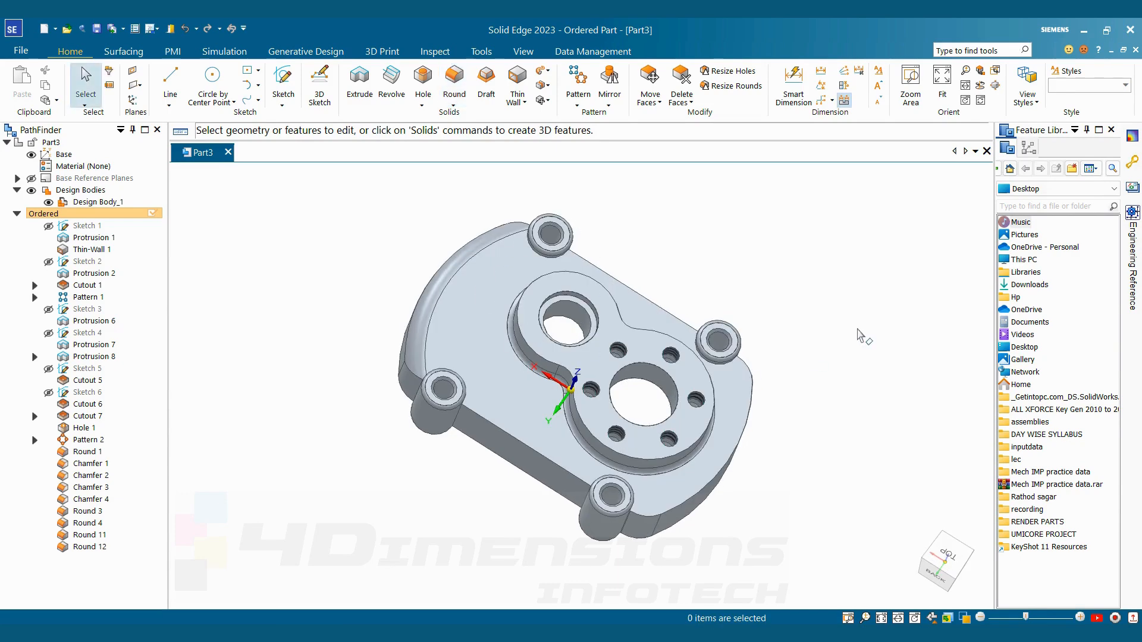
Round the cover's outer top edges along the back long side and around the larger-bore end at 10 mm
{"action": "middle_click_drag", "start_coordinate": [859, 336], "coordinate": [869, 273]}
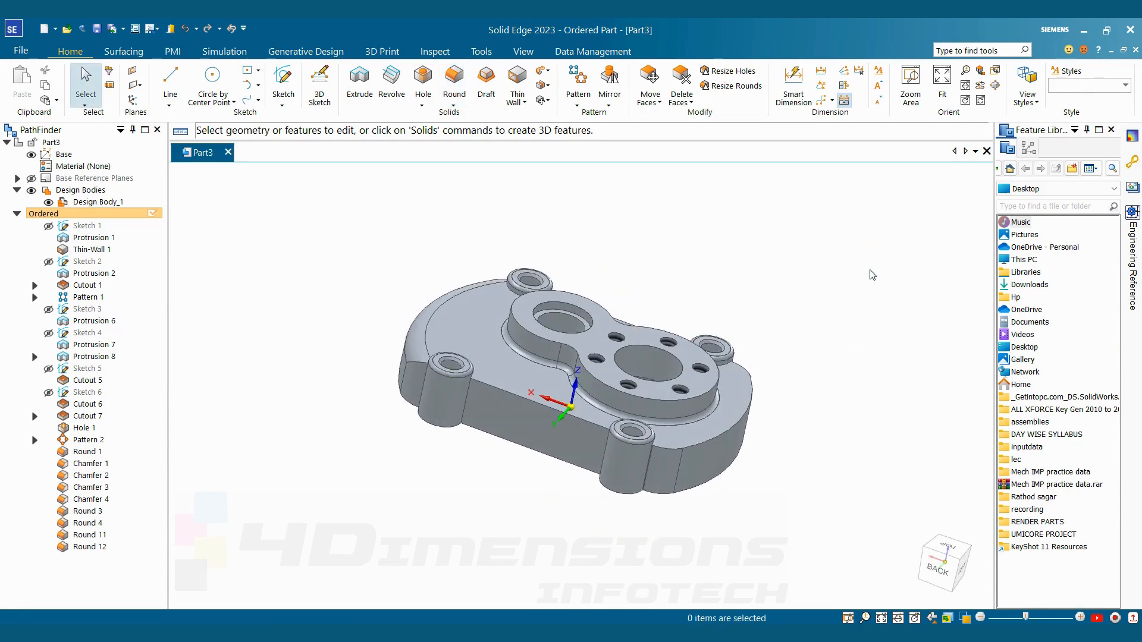
{"action": "left_click", "coordinate": [456, 106]}
{"action": "left_click", "coordinate": [476, 122]}
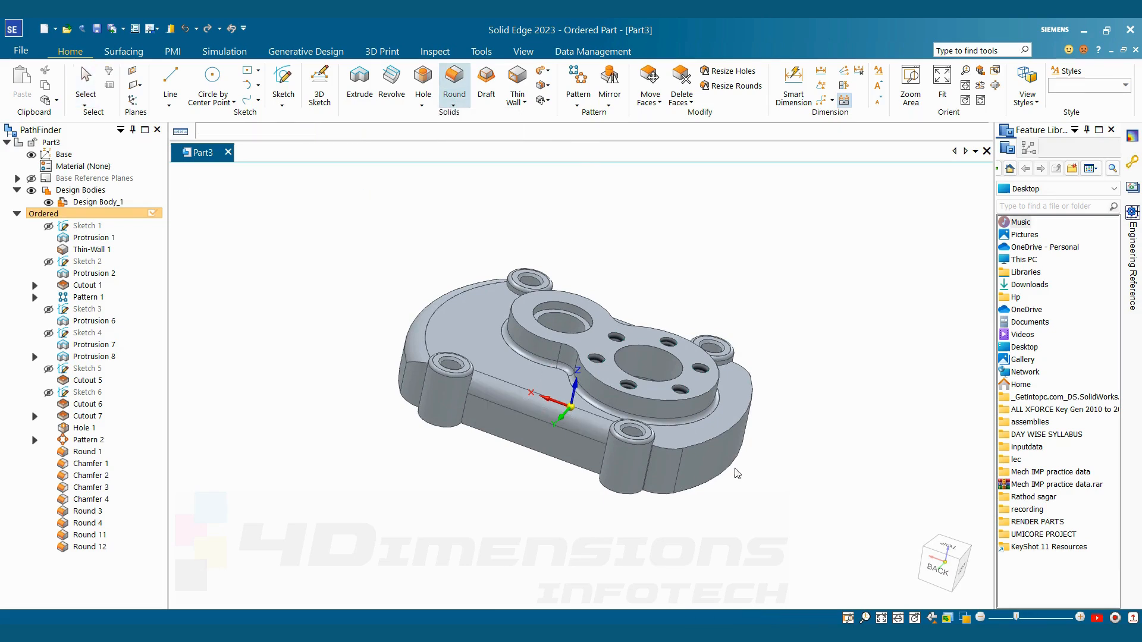
{"action": "left_click", "coordinate": [697, 444]}
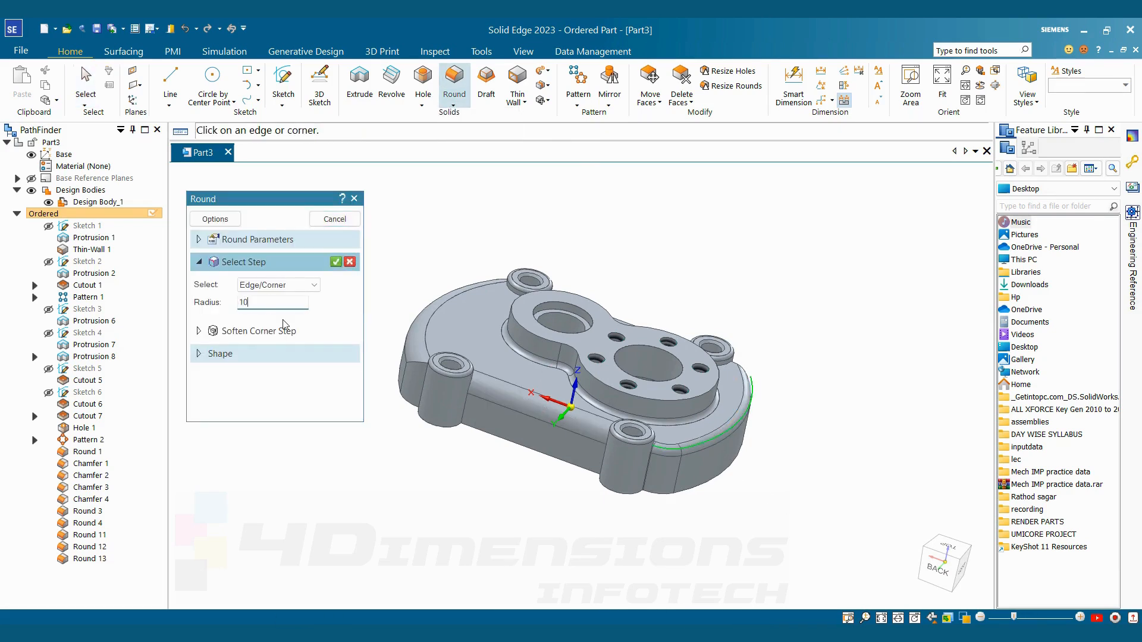
{"action": "key", "text": "Return"}
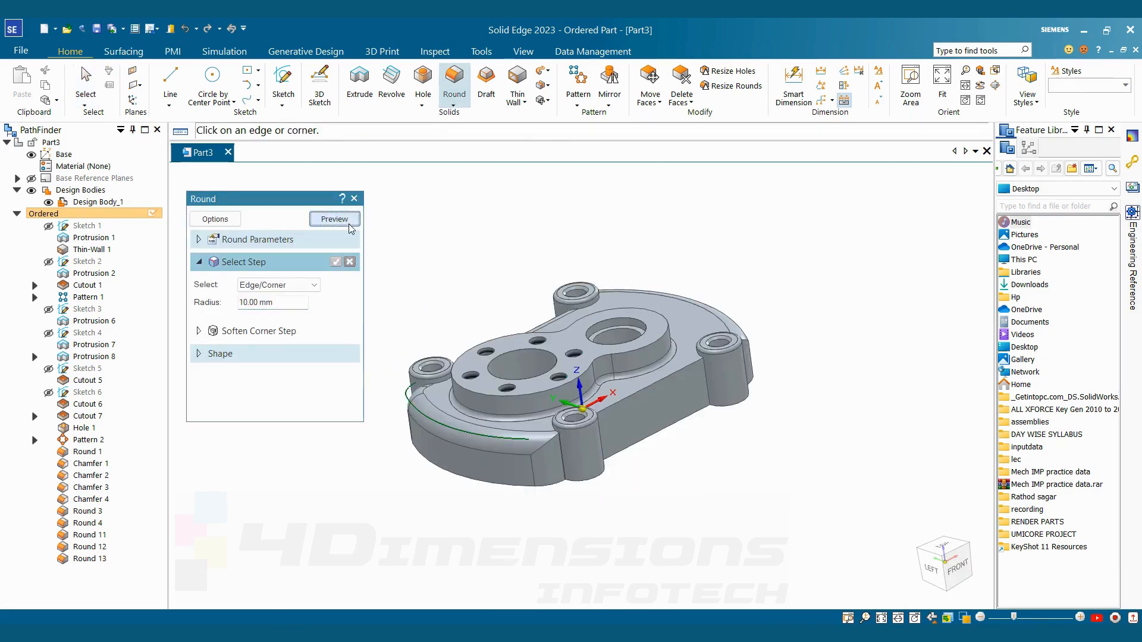
{"action": "left_click", "coordinate": [348, 223]}
{"action": "left_click", "coordinate": [347, 223]}
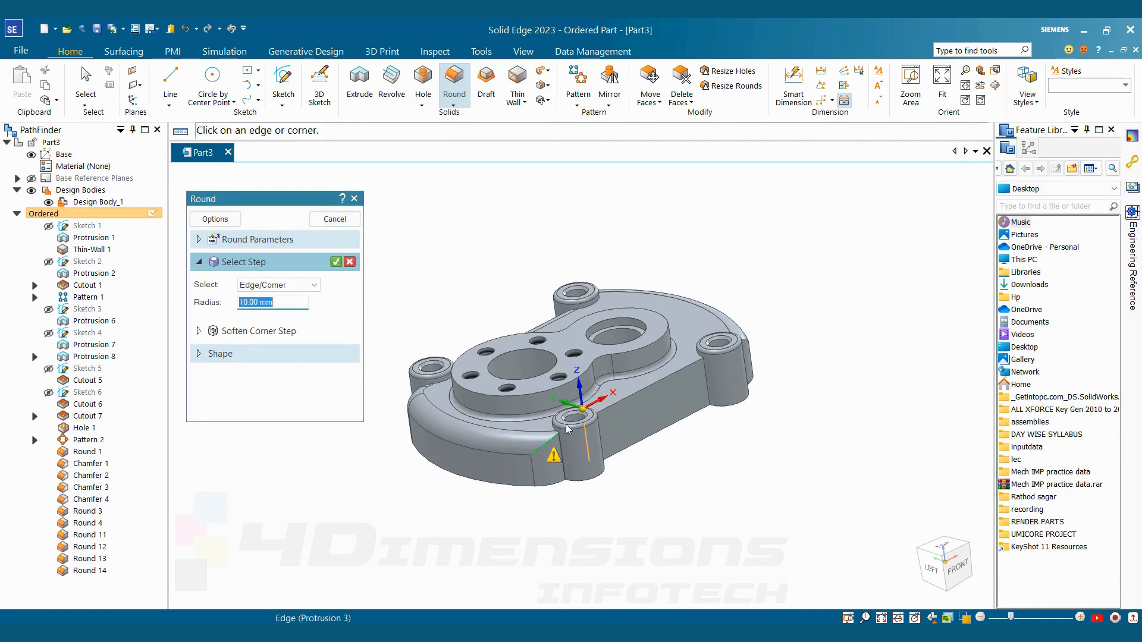
Round the remaining outer top edge along the cover's front long side at a 10 mm radius
{"action": "left_click", "coordinate": [612, 406]}
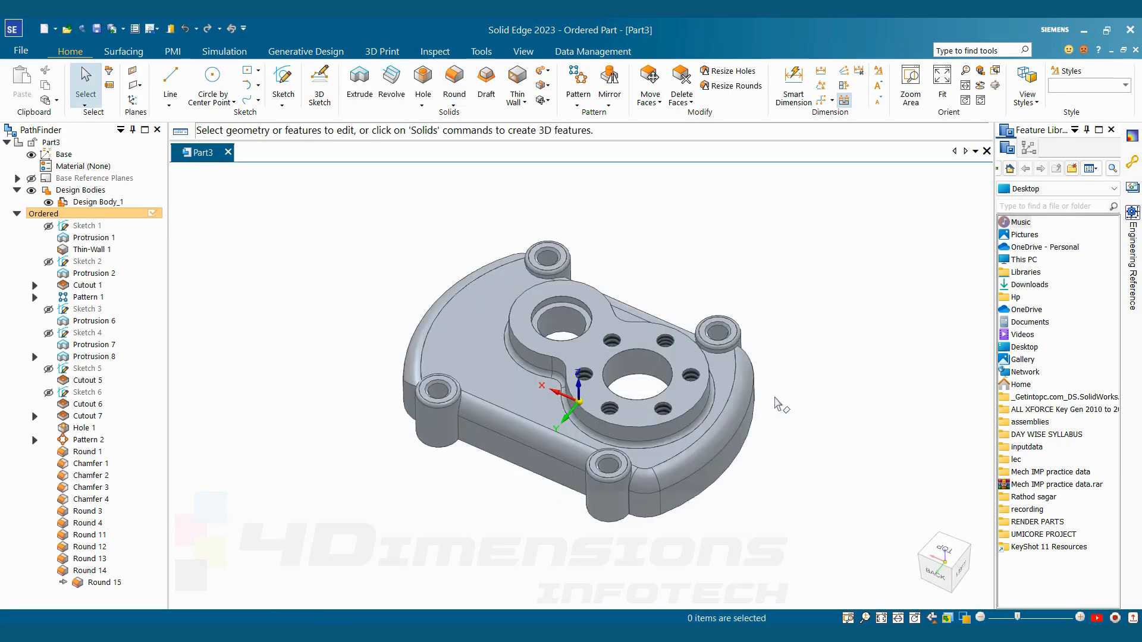
{"action": "middle_click_drag", "start_coordinate": [777, 402], "coordinate": [844, 452]}
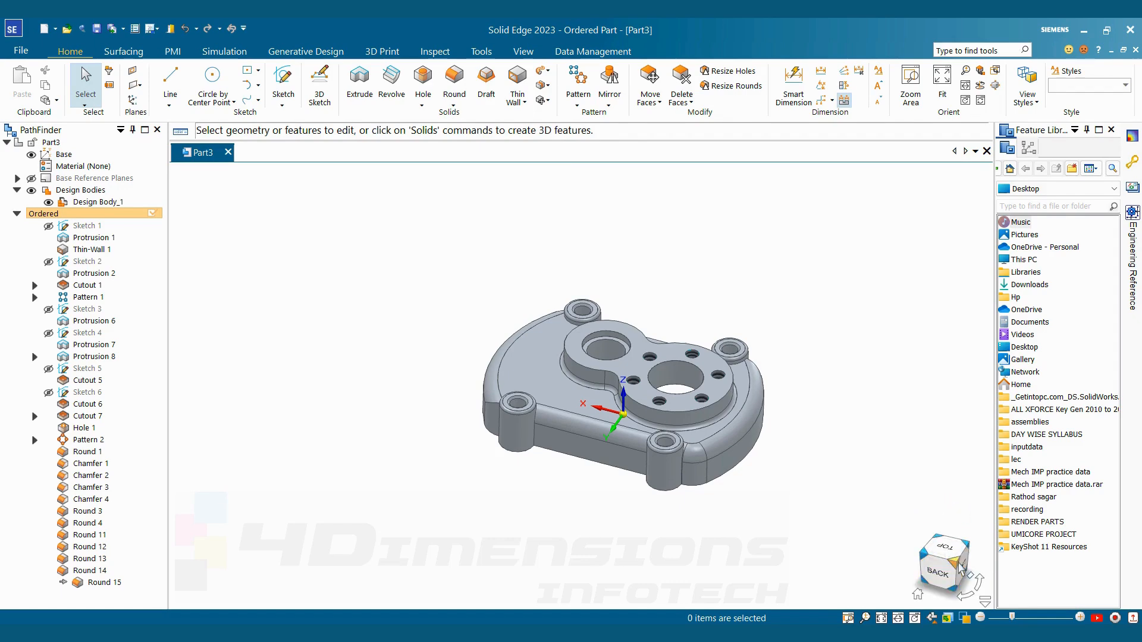
{"action": "left_click", "coordinate": [956, 564]}
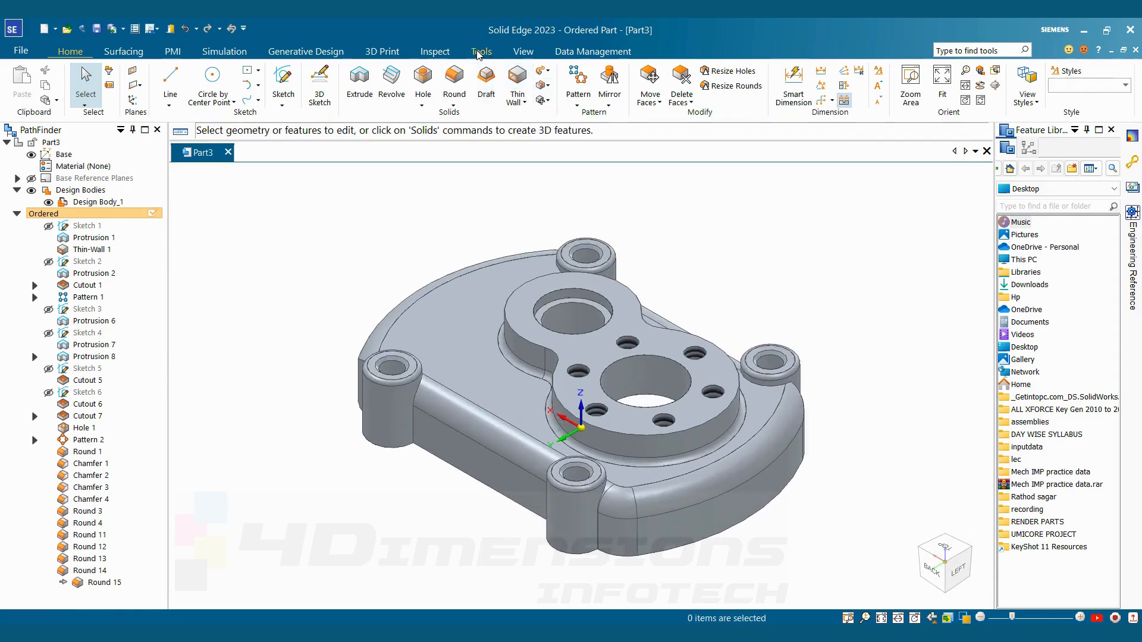
Paint the whole body with the Silver style using Part Painter, and close the painter
{"action": "left_click", "coordinate": [522, 53]}
{"action": "left_click", "coordinate": [531, 101]}
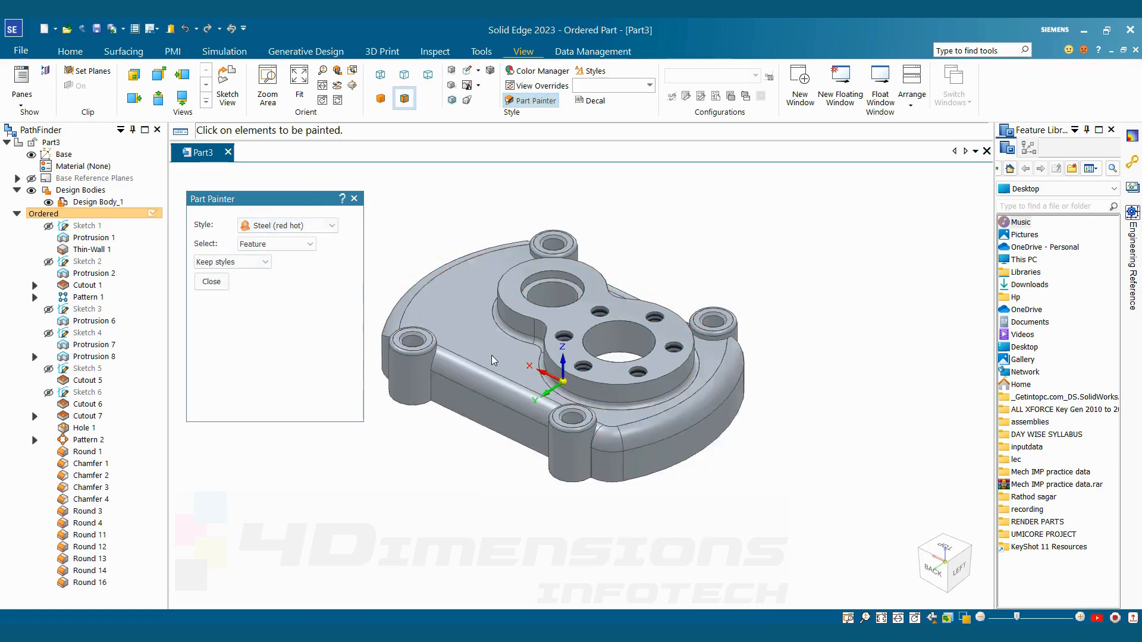
{"action": "left_click", "coordinate": [279, 244]}
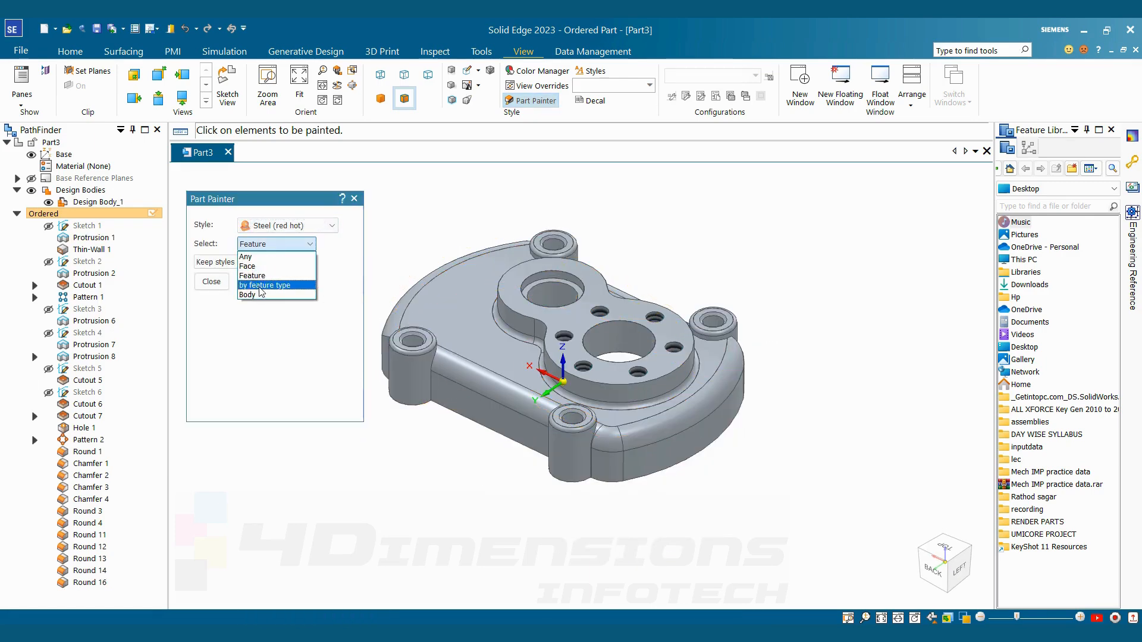
{"action": "left_click", "coordinate": [260, 295]}
{"action": "left_click", "coordinate": [332, 227]}
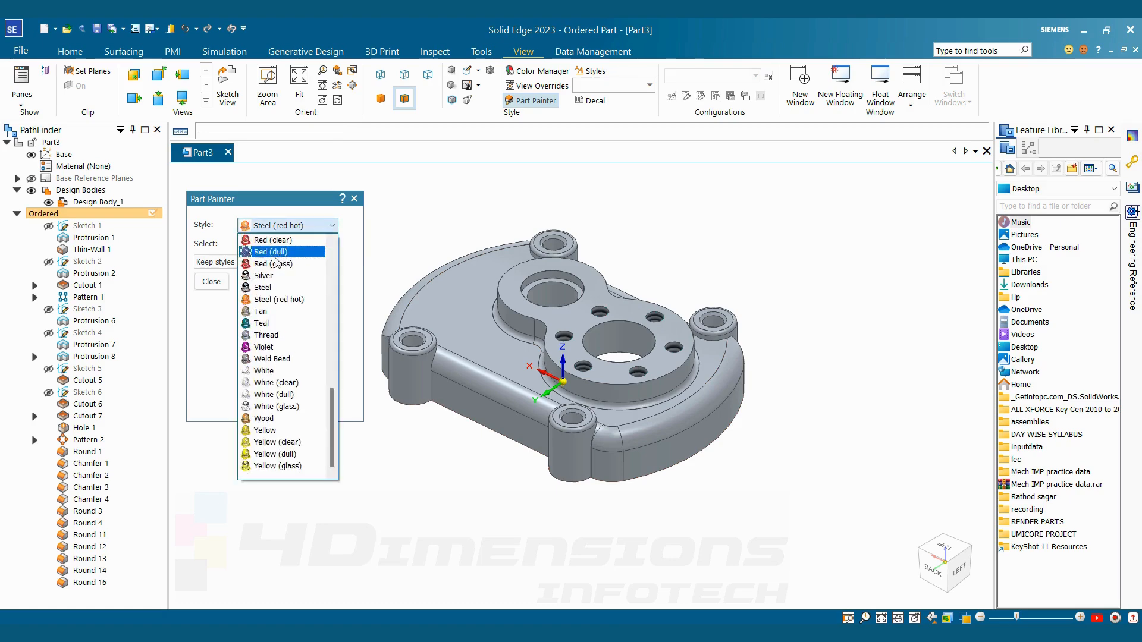
{"action": "left_click", "coordinate": [263, 276]}
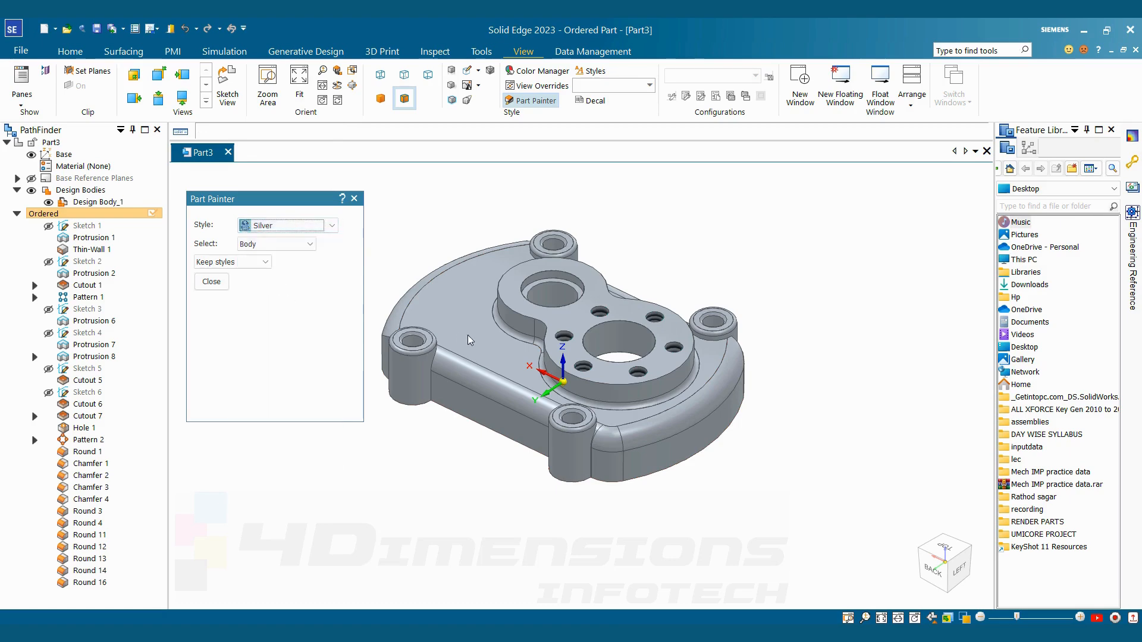
{"action": "left_click", "coordinate": [499, 387]}
{"action": "middle_click_drag", "start_coordinate": [586, 384], "coordinate": [566, 470]}
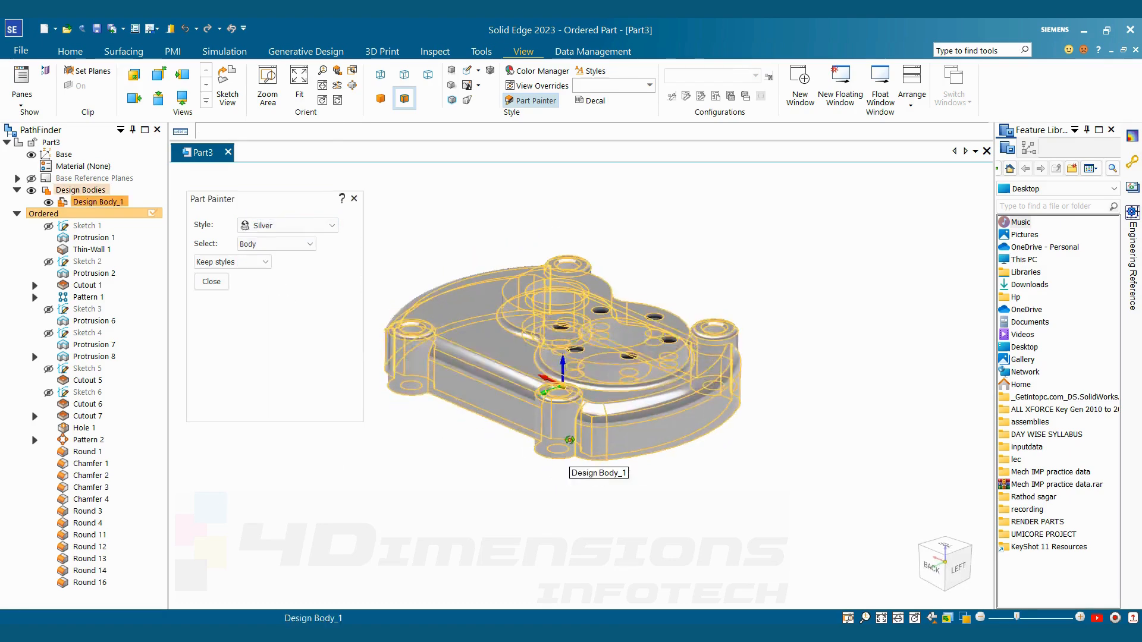
{"action": "left_click", "coordinate": [201, 287]}
{"action": "left_click", "coordinate": [566, 314]}
{"action": "scroll", "coordinate": [898, 357], "scroll_direction": "down", "scroll_amount": 1}
{"action": "middle_click_drag", "start_coordinate": [895, 372], "coordinate": [902, 300]}
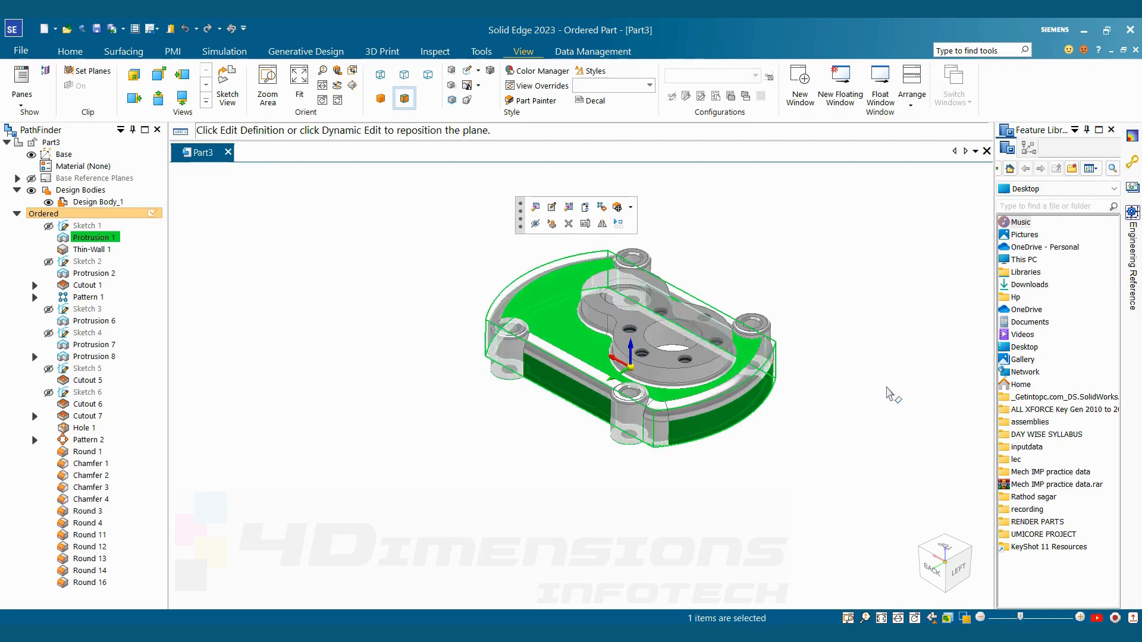
Start a sketch on the flat inner floor face on the underside of the cover
{"action": "left_click", "coordinate": [887, 431]}
{"action": "mouse_move", "coordinate": [888, 431]}
{"action": "middle_mouse_down"}
{"action": "mouse_move", "coordinate": [869, 453]}
{"action": "mouse_move", "coordinate": [890, 441]}
{"action": "middle_mouse_up"}
{"action": "scroll", "coordinate": [892, 435], "scroll_direction": "up", "scroll_amount": 3}
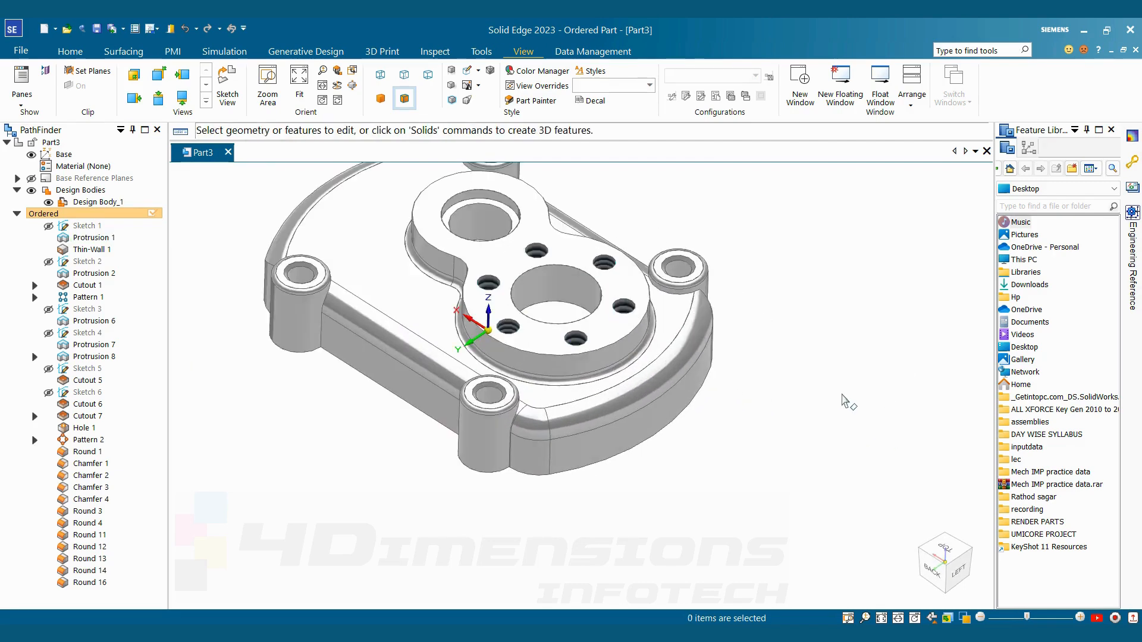
{"action": "middle_click_drag", "start_coordinate": [841, 396], "coordinate": [625, 303]}
{"action": "left_click", "coordinate": [70, 52]}
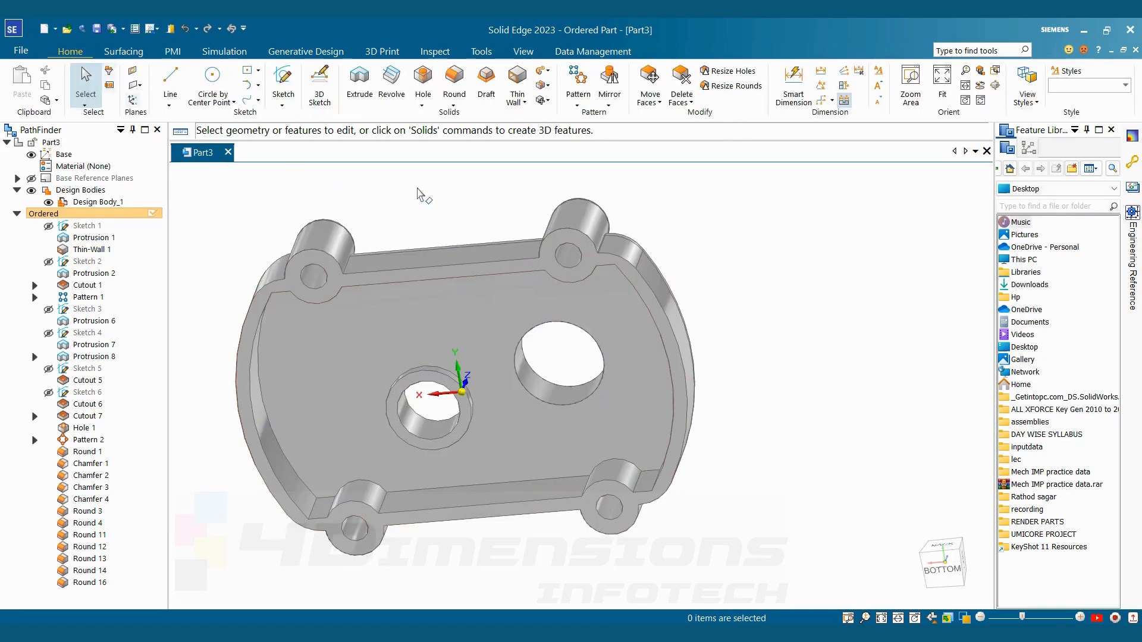
{"action": "left_click", "coordinate": [283, 83]}
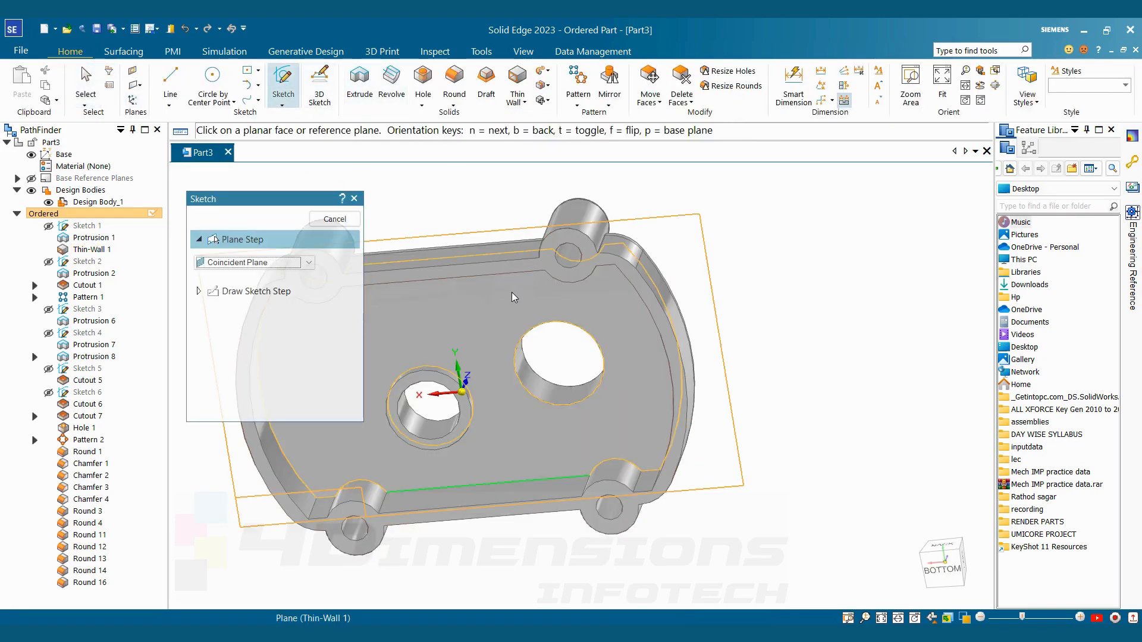
{"action": "left_click", "coordinate": [514, 297]}
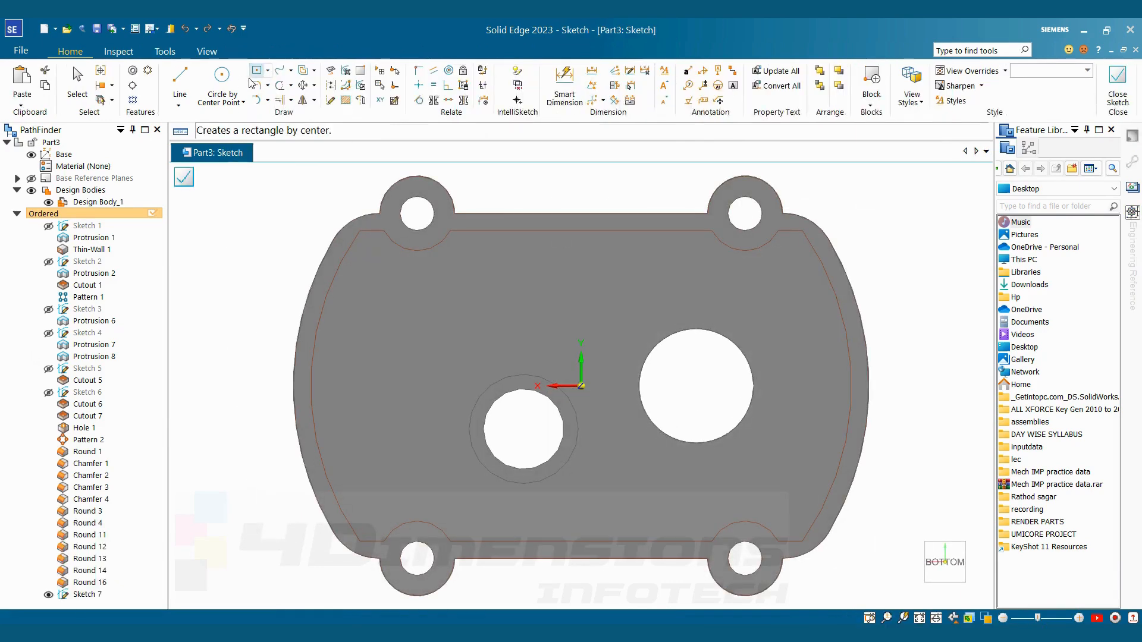
Draw a circle about 58 mm in diameter concentric with the cover's larger bore
{"action": "left_click", "coordinate": [221, 81]}
{"action": "left_click", "coordinate": [696, 386]}
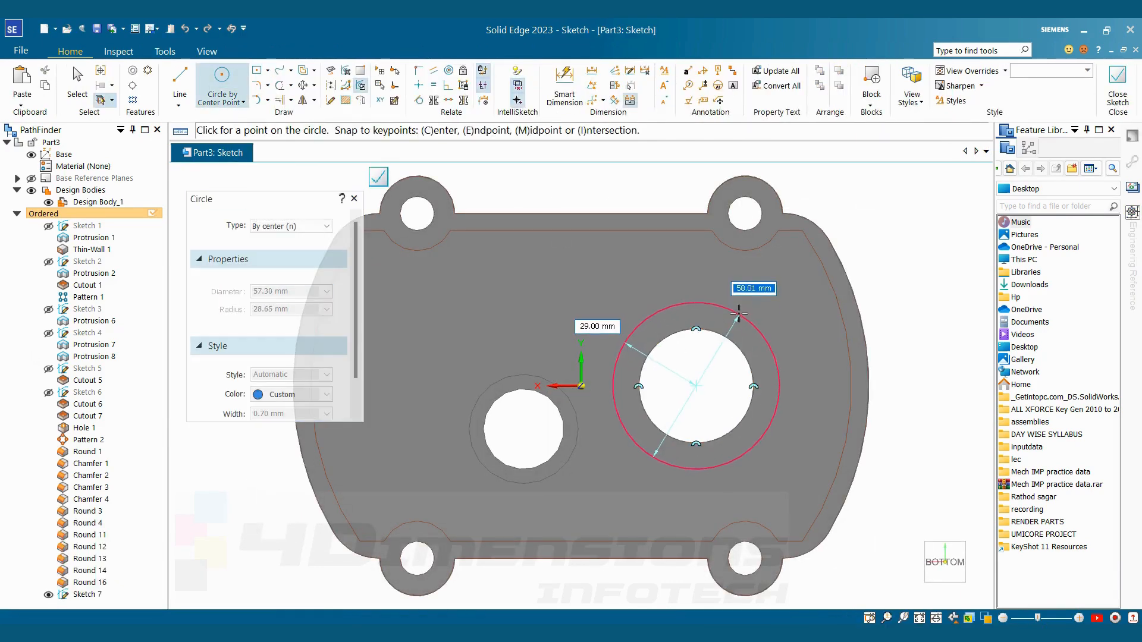
{"action": "left_click", "coordinate": [738, 311]}
{"action": "key", "text": "Escape"}
Dimension the new circle at 50 mm diameter as in ttt.jpg and project the larger bore's edge into the sketch before closing it
{"action": "key", "text": "alt+Tab"}
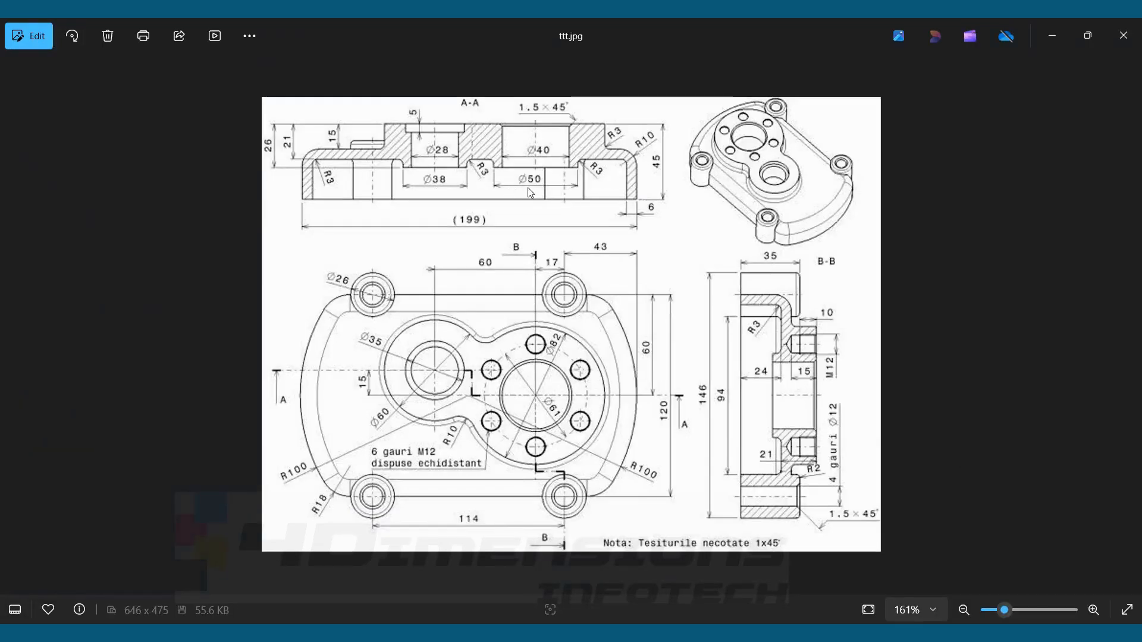
{"action": "key", "text": "alt+Tab"}
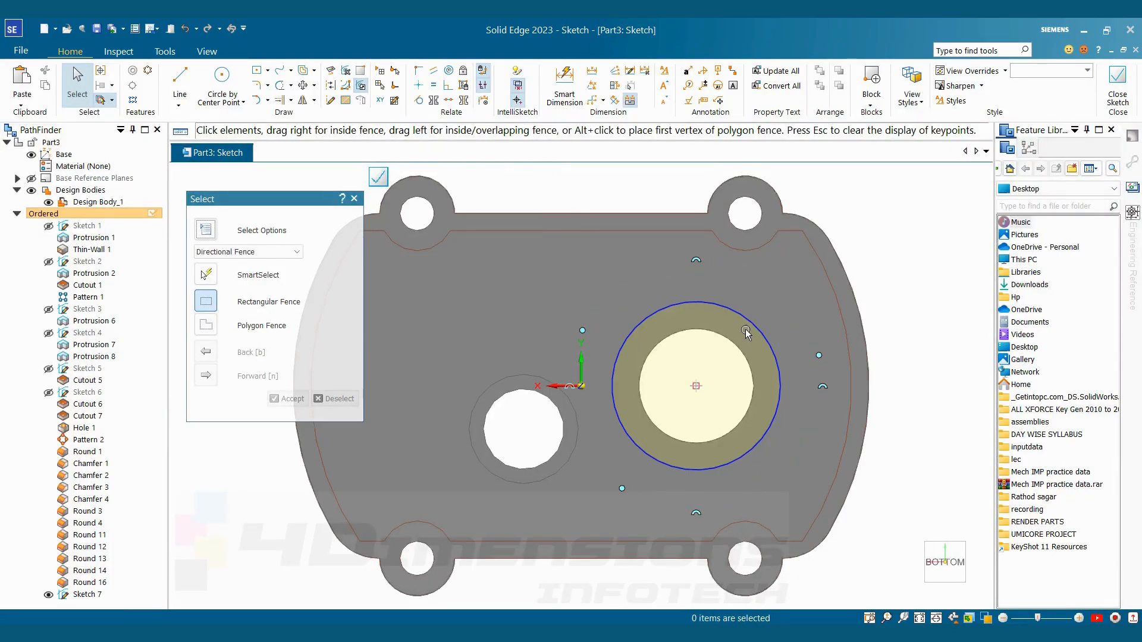
{"action": "left_click", "coordinate": [564, 88]}
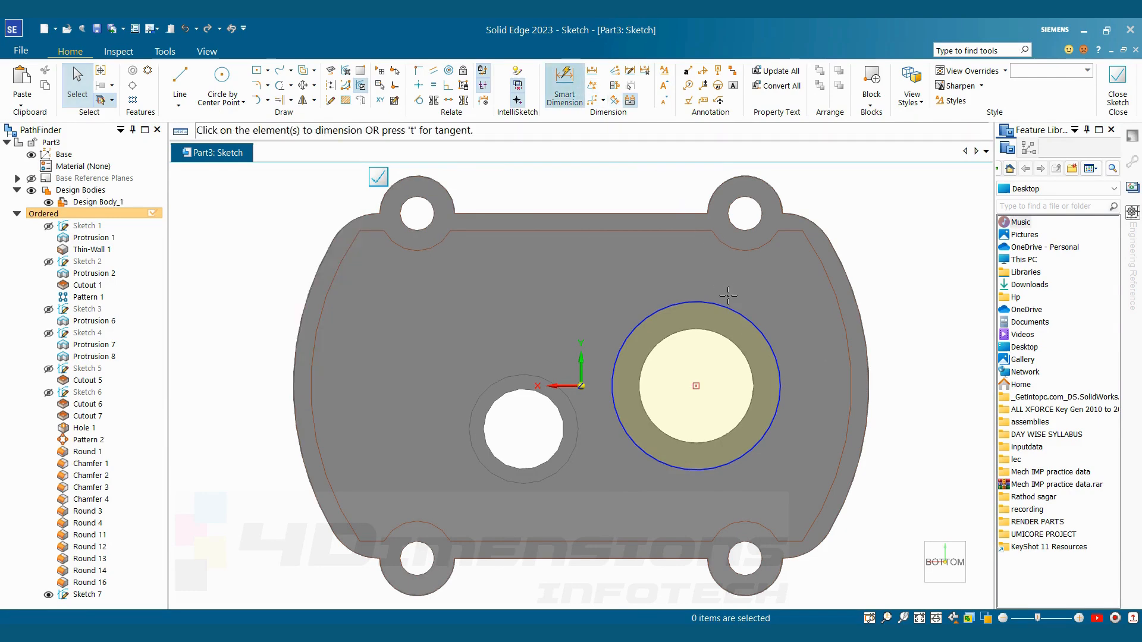
{"action": "left_click", "coordinate": [736, 312]}
{"action": "left_click", "coordinate": [833, 205]}
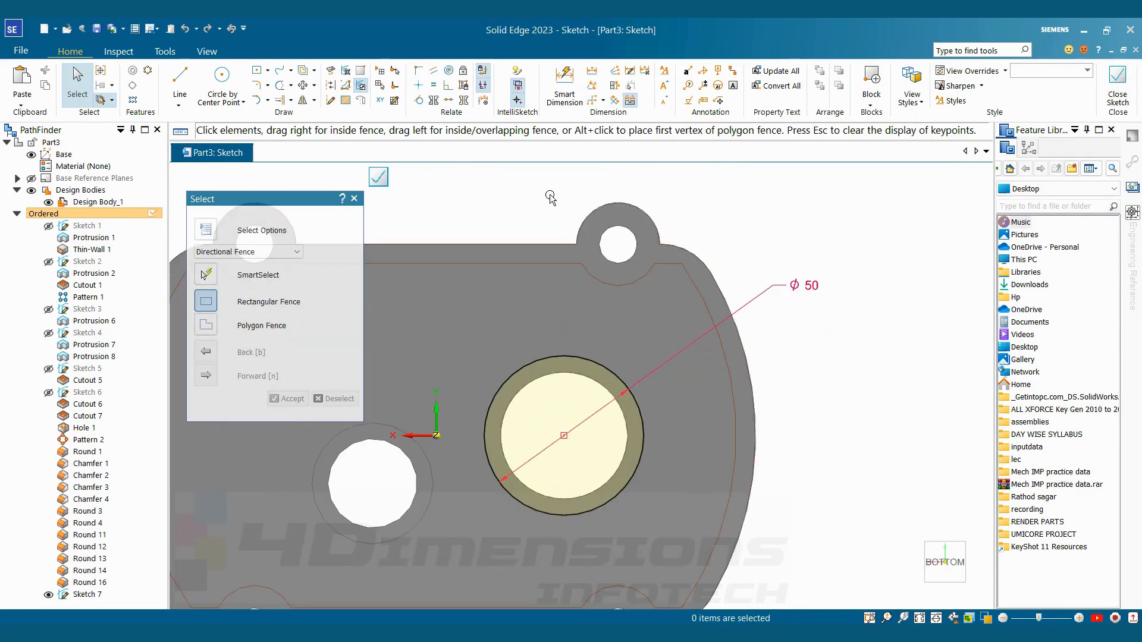
{"action": "left_click", "coordinate": [329, 72]}
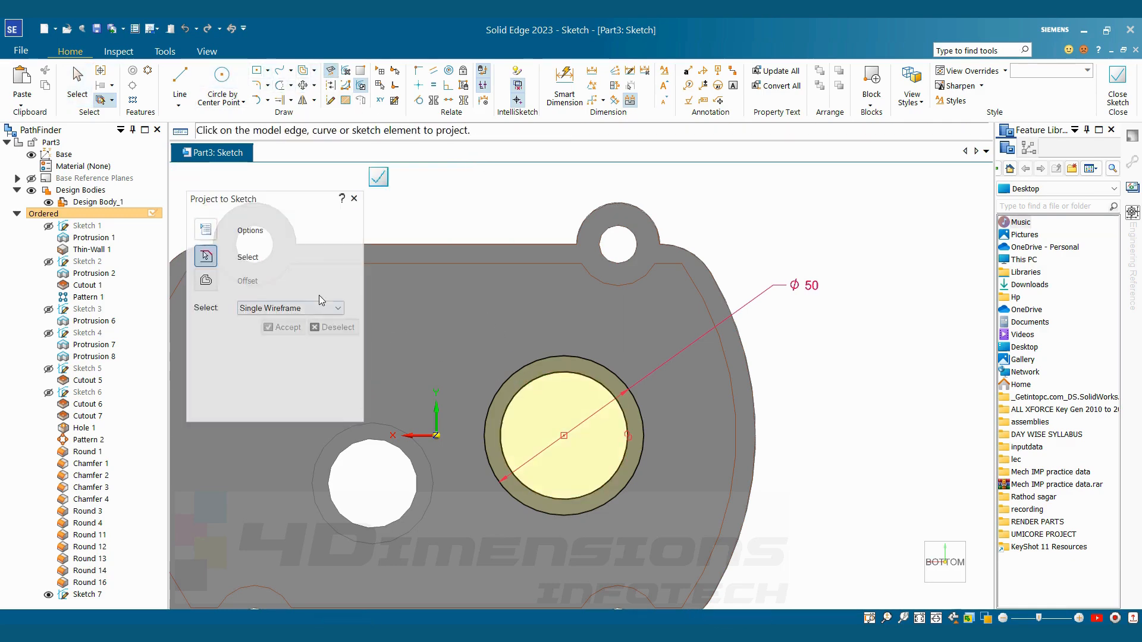
{"action": "left_click", "coordinate": [1121, 107]}
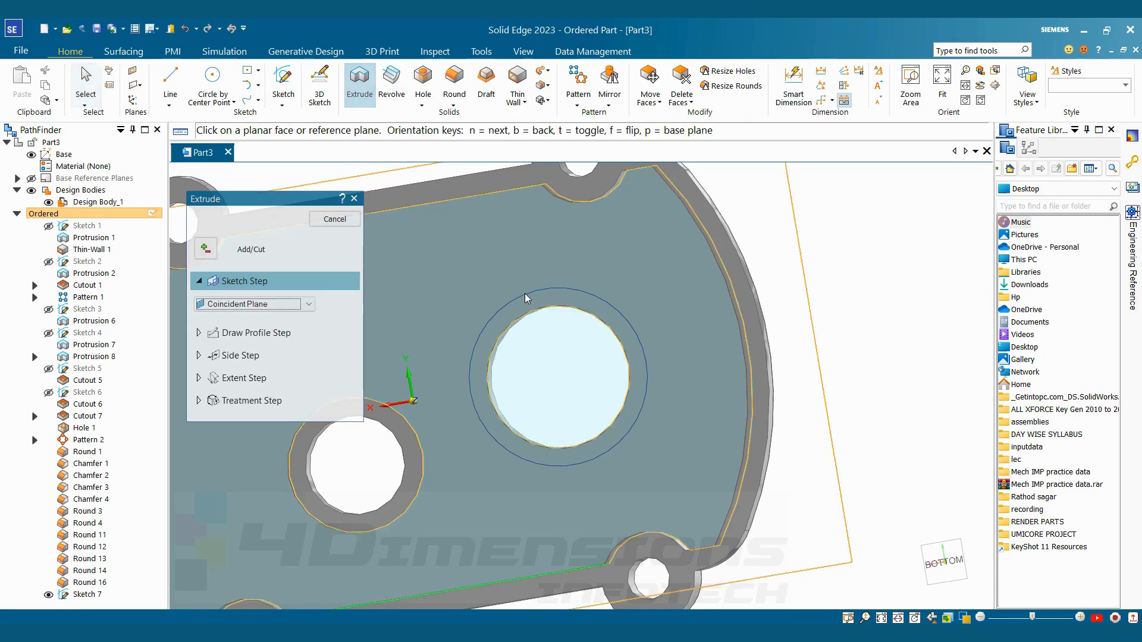
Extrude the sketched ring around the larger bore level with the smaller bore's inner boss, and hide its sketch
{"action": "left_click", "coordinate": [274, 304]}
{"action": "left_click", "coordinate": [265, 315]}
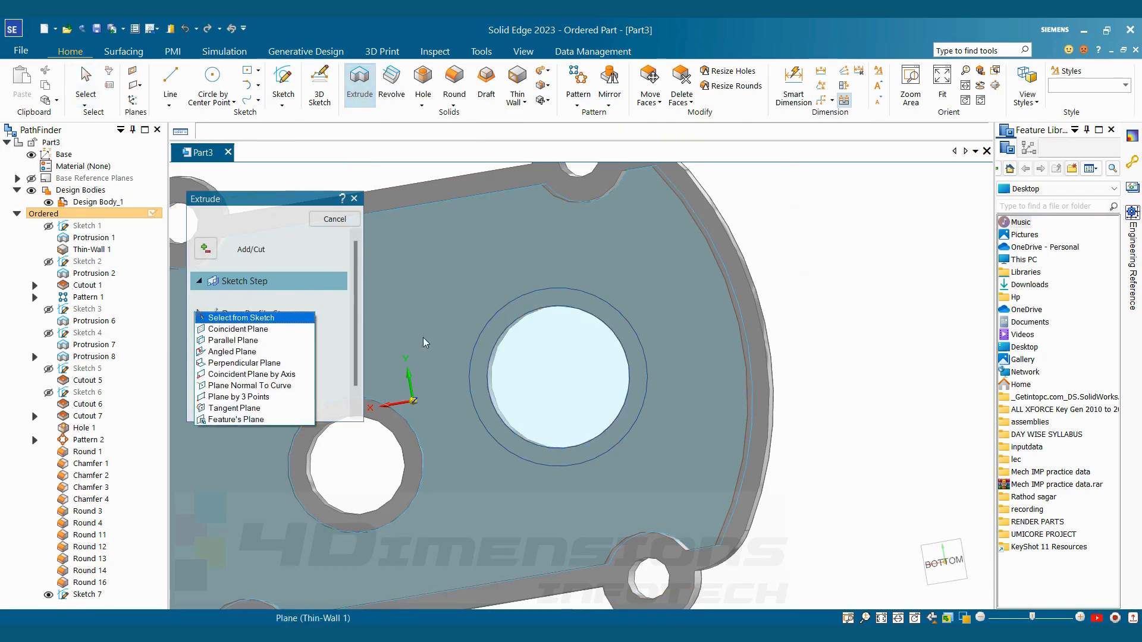
{"action": "left_click", "coordinate": [583, 369]}
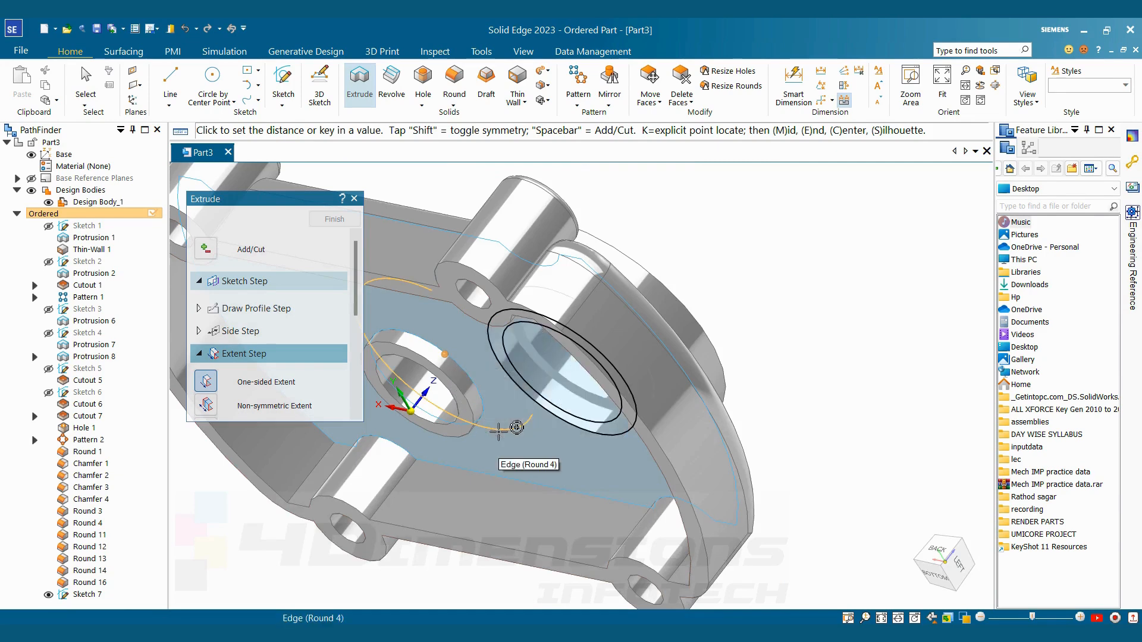
{"action": "left_click", "coordinate": [516, 427]}
{"action": "left_click", "coordinate": [461, 490]}
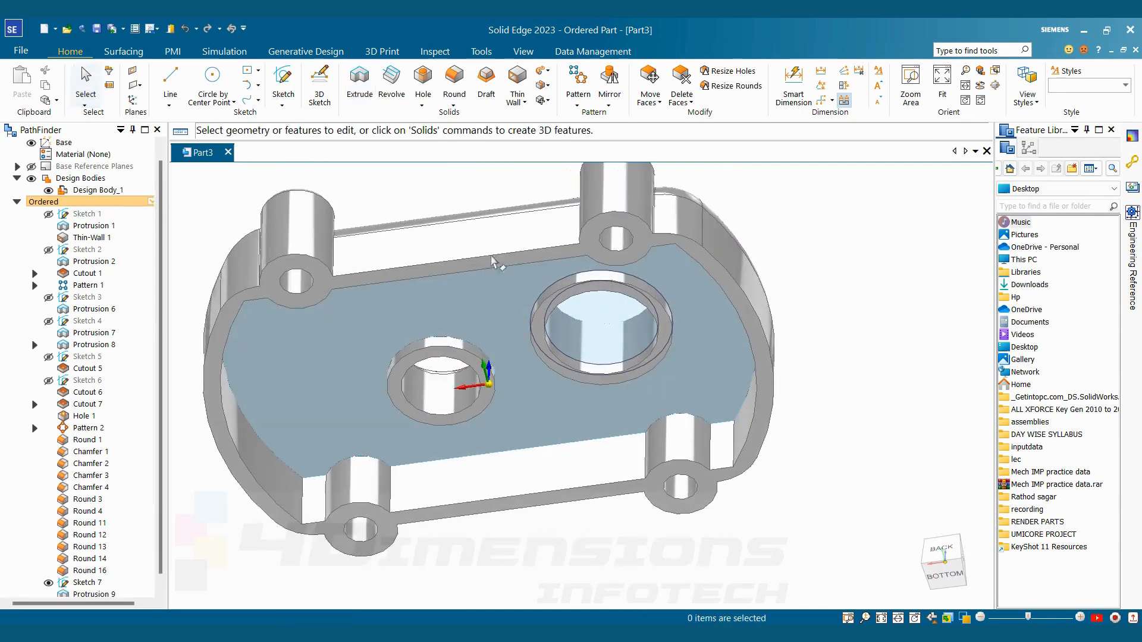
{"action": "left_click", "coordinate": [48, 584]}
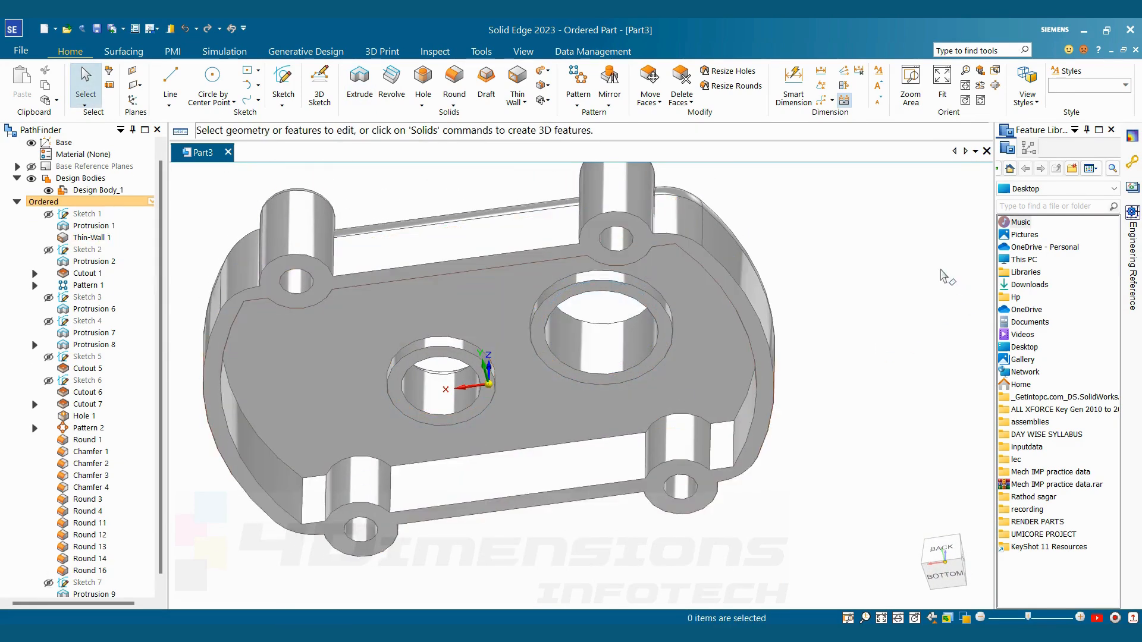
Round the base edges of both inner bore bosses, where they meet the cover's floor, at a 3 mm radius
{"action": "key", "text": "alt+Tab"}
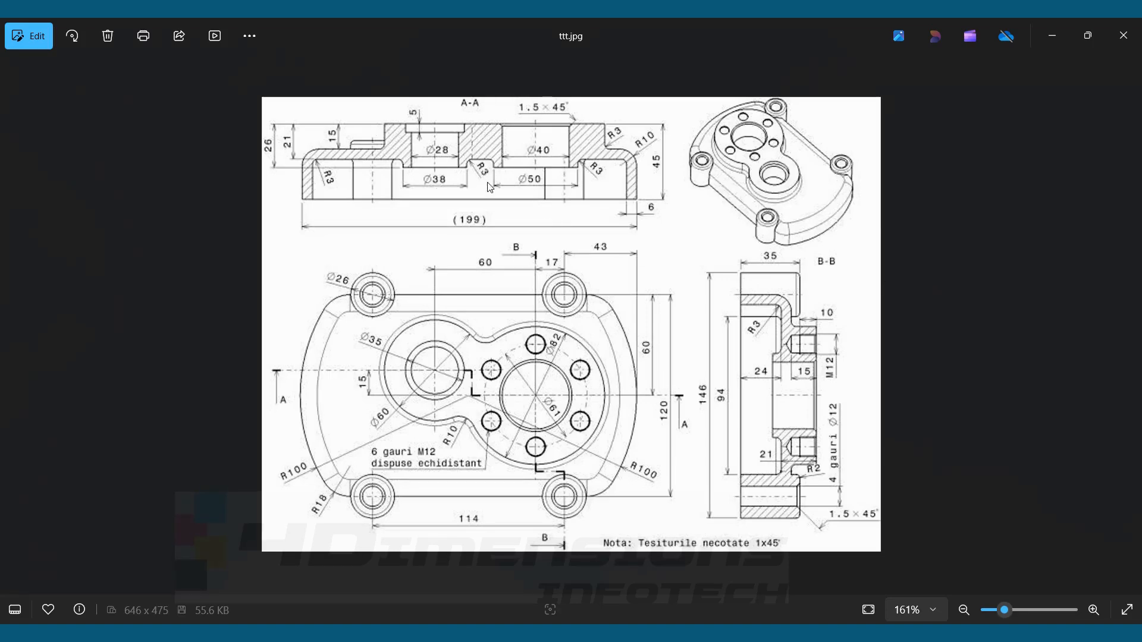
{"action": "key", "text": "alt+Tab"}
{"action": "left_click", "coordinate": [454, 105]}
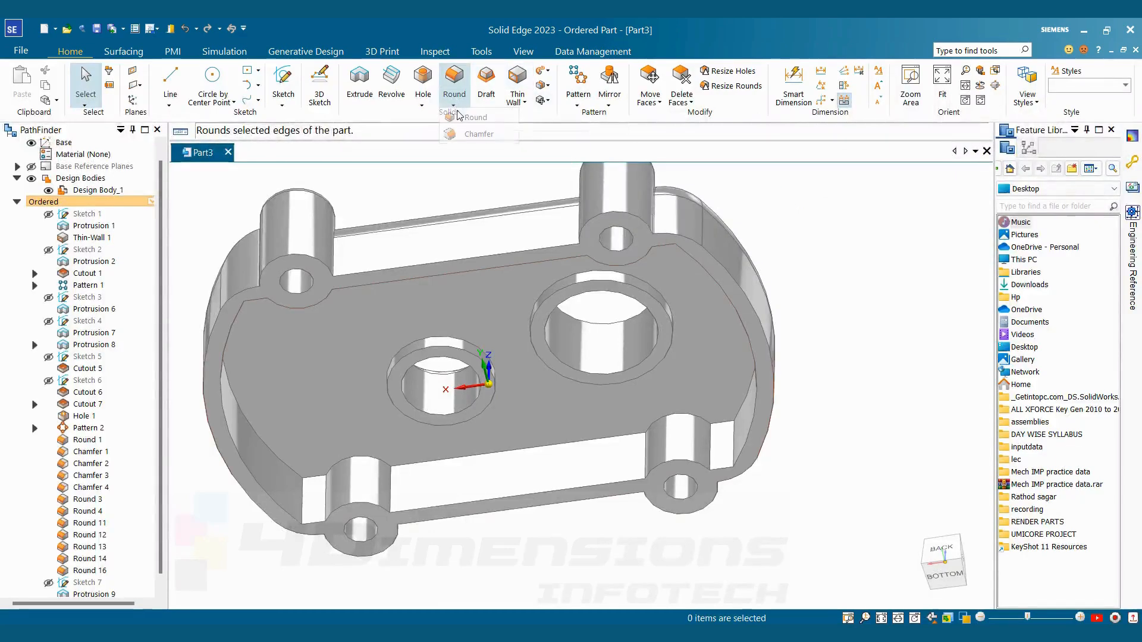
{"action": "left_click", "coordinate": [463, 116]}
{"action": "left_click", "coordinate": [437, 344]}
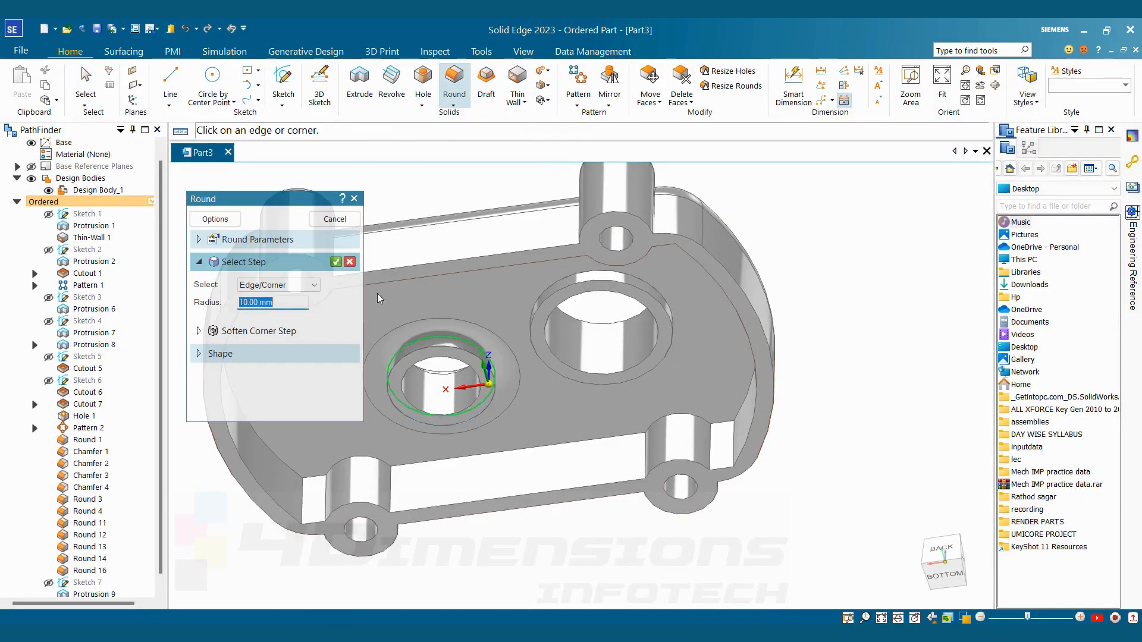
{"action": "type", "text": "3"}
{"action": "key", "text": "Return"}
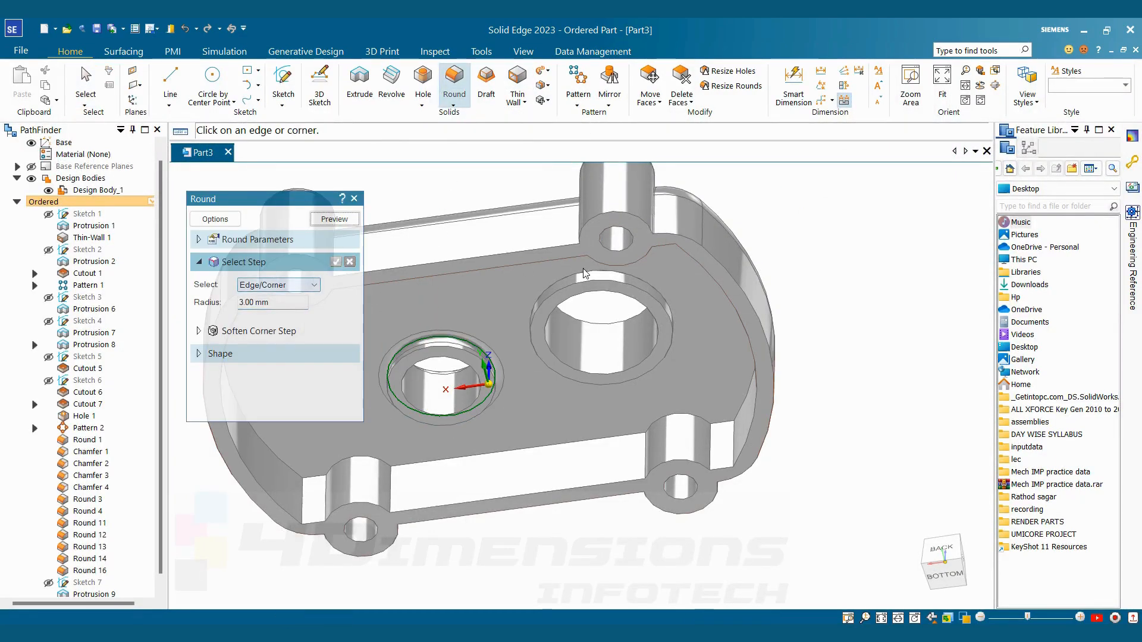
{"action": "left_click", "coordinate": [584, 274]}
{"action": "left_click", "coordinate": [336, 263]}
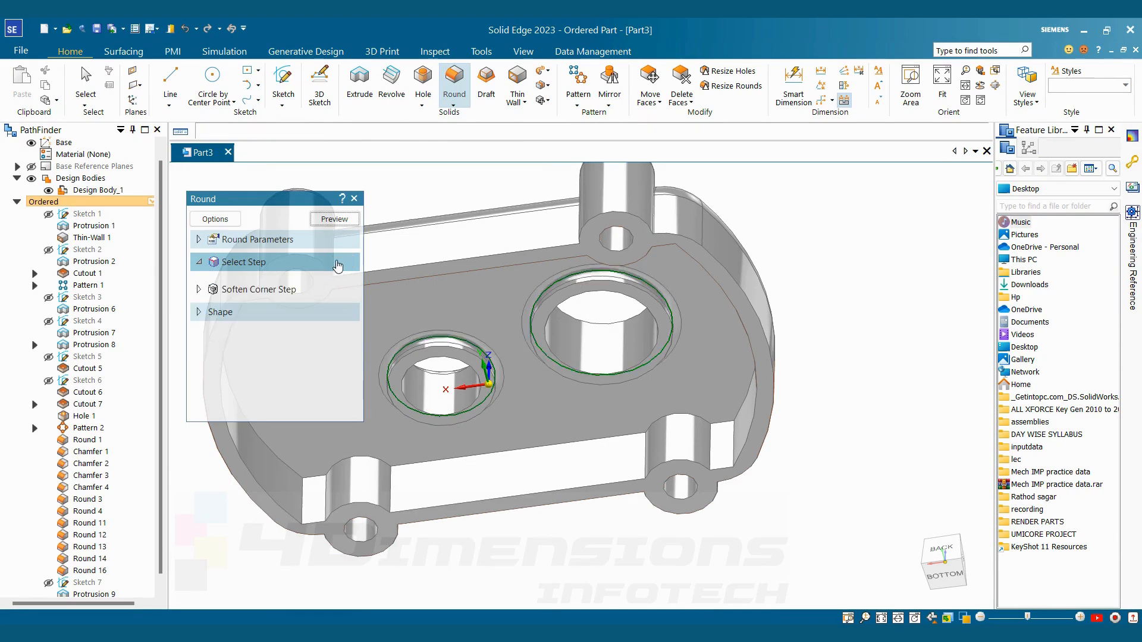
{"action": "left_click", "coordinate": [336, 223]}
{"action": "left_click", "coordinate": [337, 223]}
Leave the Round command and inspect the cover's upper side from several angles and distances
{"action": "scroll", "coordinate": [523, 250], "scroll_direction": "down", "scroll_amount": 3}
{"action": "middle_click_drag", "start_coordinate": [529, 246], "coordinate": [879, 387]}
{"action": "scroll", "coordinate": [734, 476], "scroll_direction": "down", "scroll_amount": 5}
{"action": "scroll", "coordinate": [886, 398], "scroll_direction": "up", "scroll_amount": 3}
{"action": "key", "text": "Escape"}
{"action": "scroll", "coordinate": [876, 423], "scroll_direction": "up", "scroll_amount": 2}
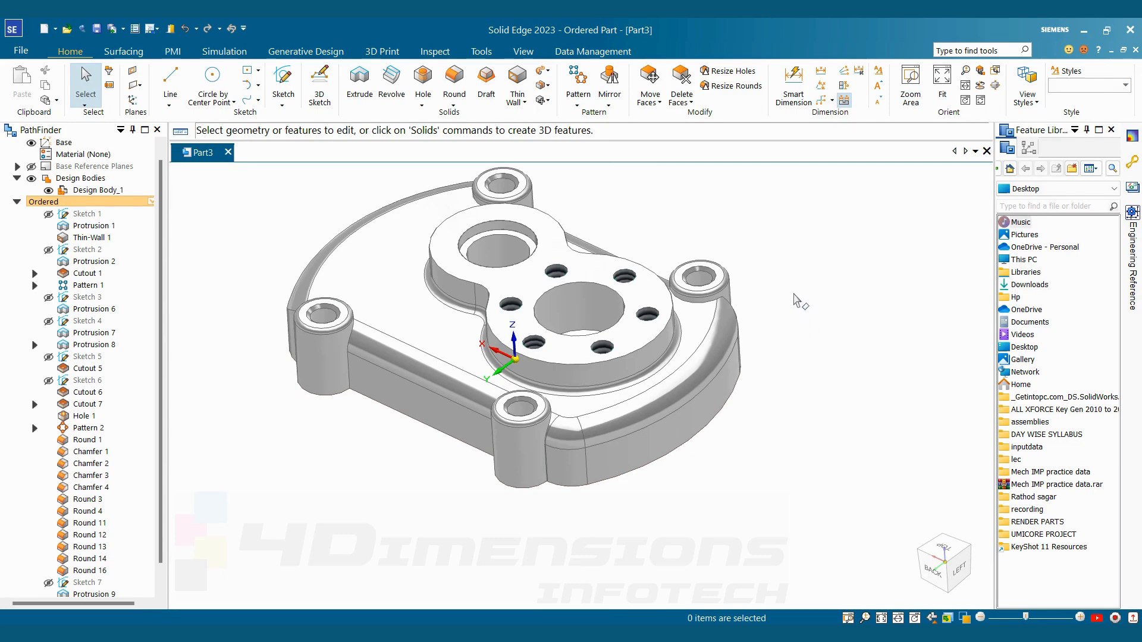
{"action": "scroll", "coordinate": [786, 256], "scroll_direction": "down", "scroll_amount": 3}
{"action": "middle_click_drag", "start_coordinate": [786, 256], "coordinate": [769, 235]}
{"action": "scroll", "coordinate": [749, 267], "scroll_direction": "up", "scroll_amount": 3}
{"action": "scroll", "coordinate": [766, 288], "scroll_direction": "down", "scroll_amount": 1}
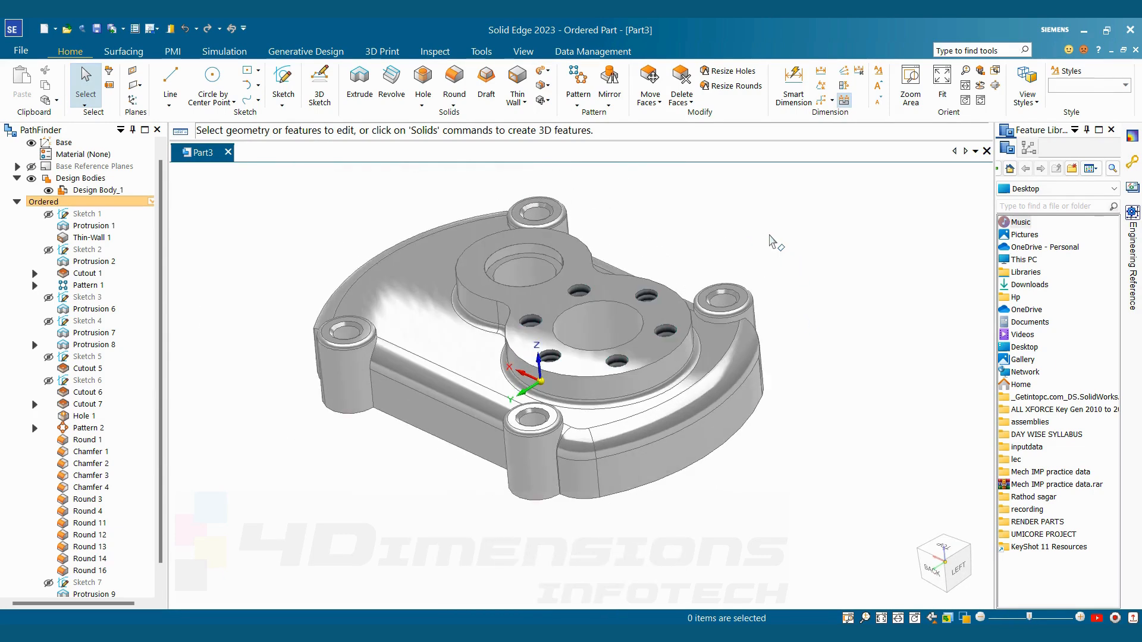